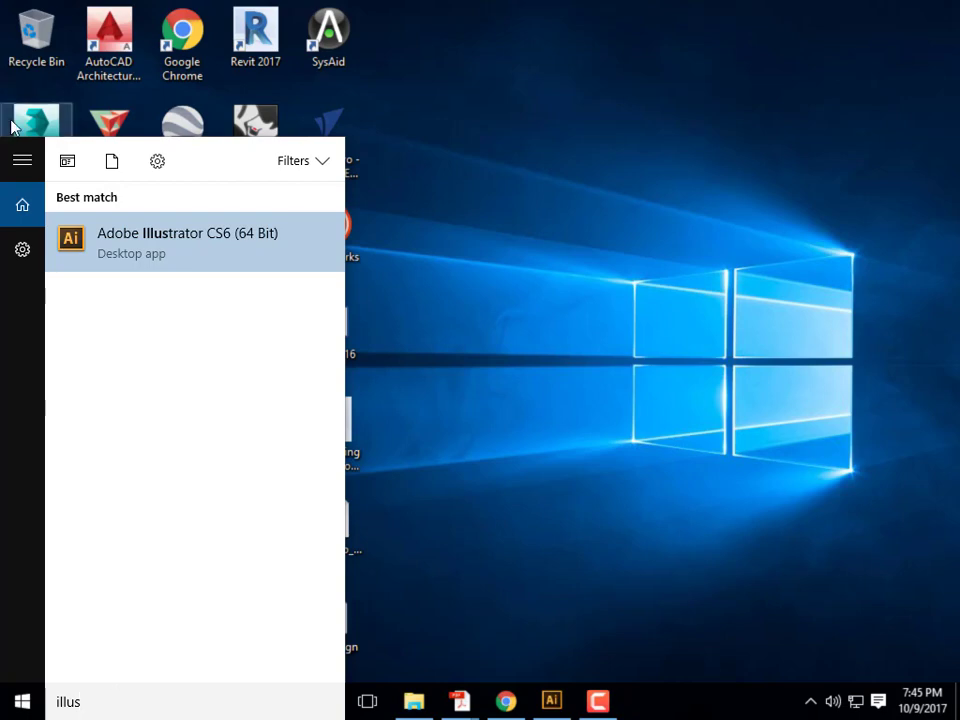
Launch Illustrator CS6 and start a new document named 'Logos'
click(171, 261)
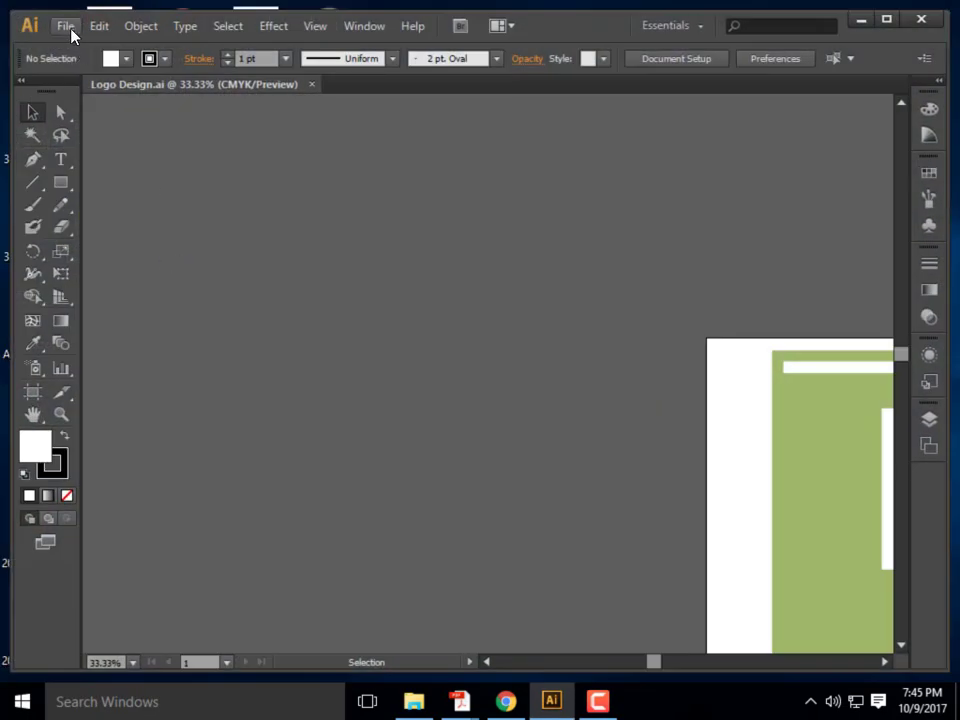
click(66, 27)
click(82, 44)
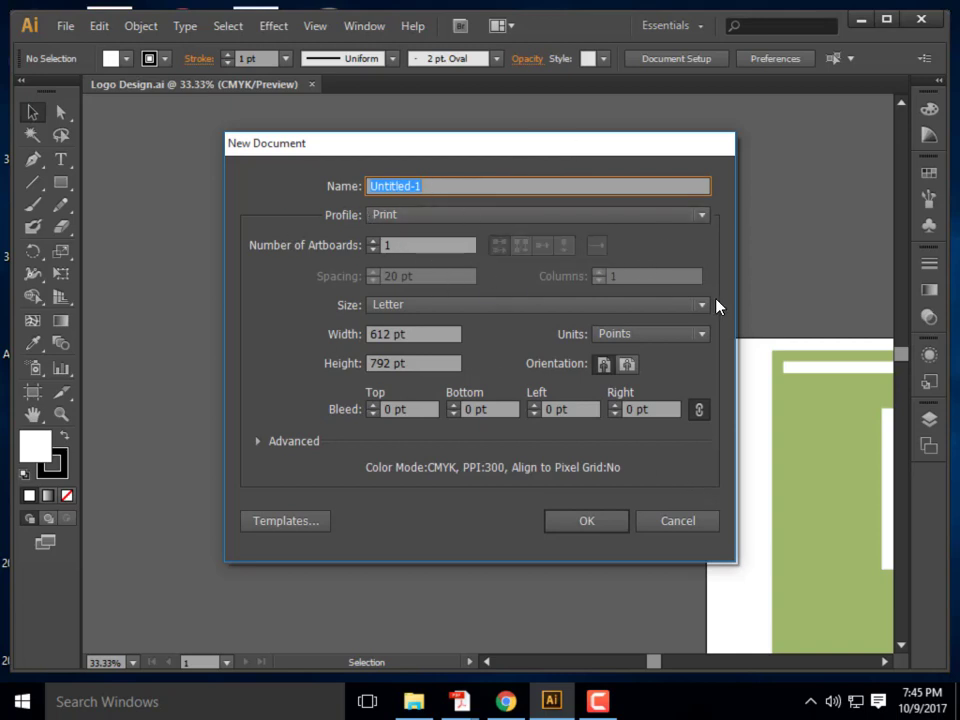
text(Logos)
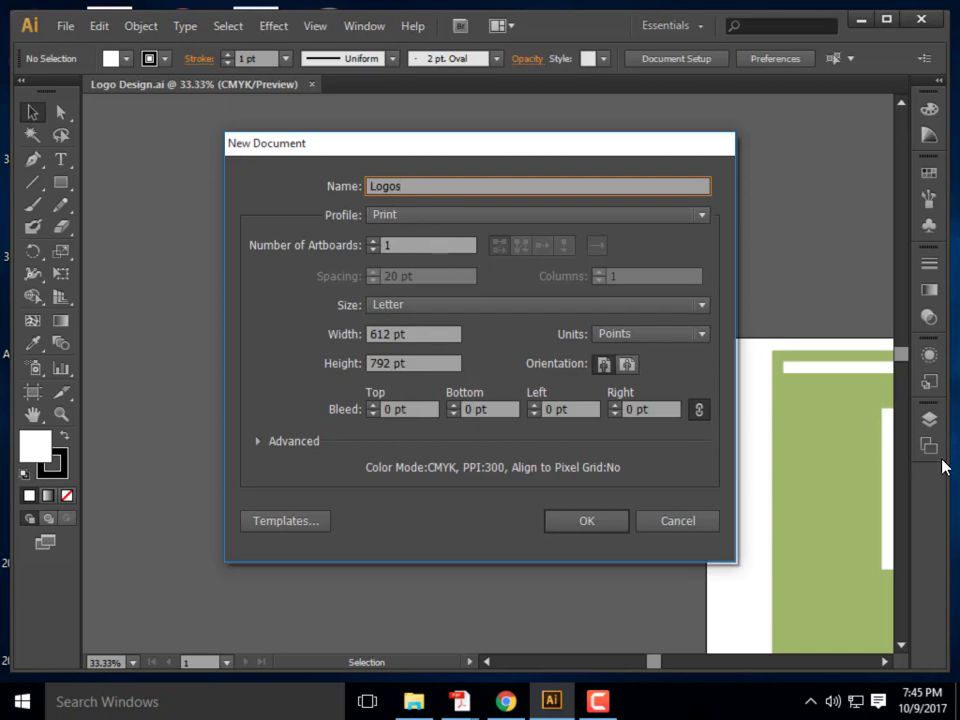
click(672, 341)
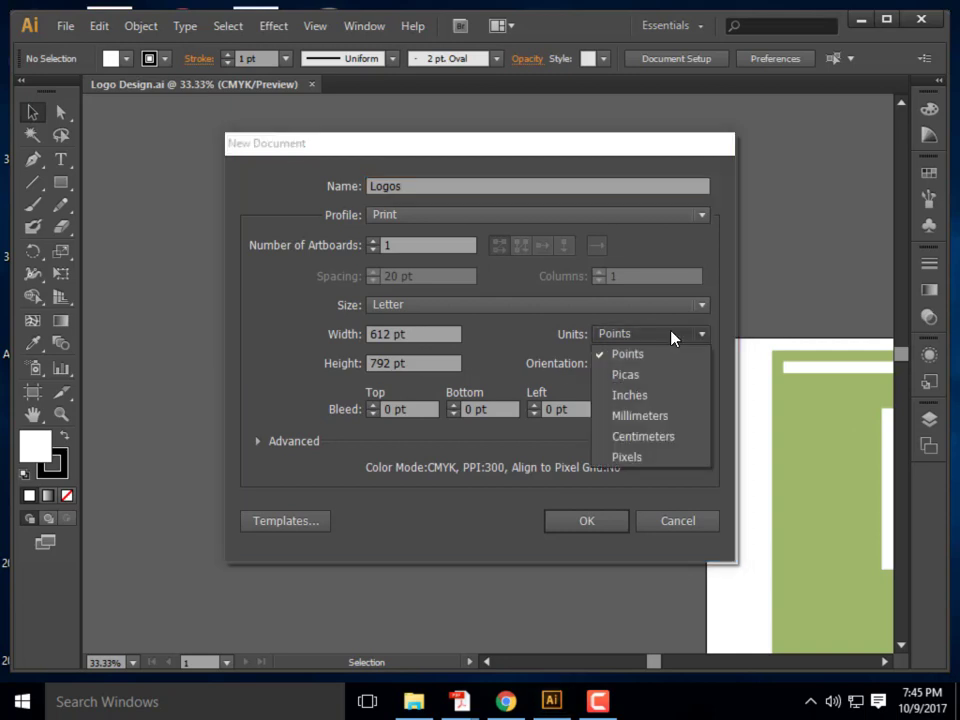
Set units to Pixels and width and height to 1500, then create the document
click(634, 456)
triple_click(429, 334)
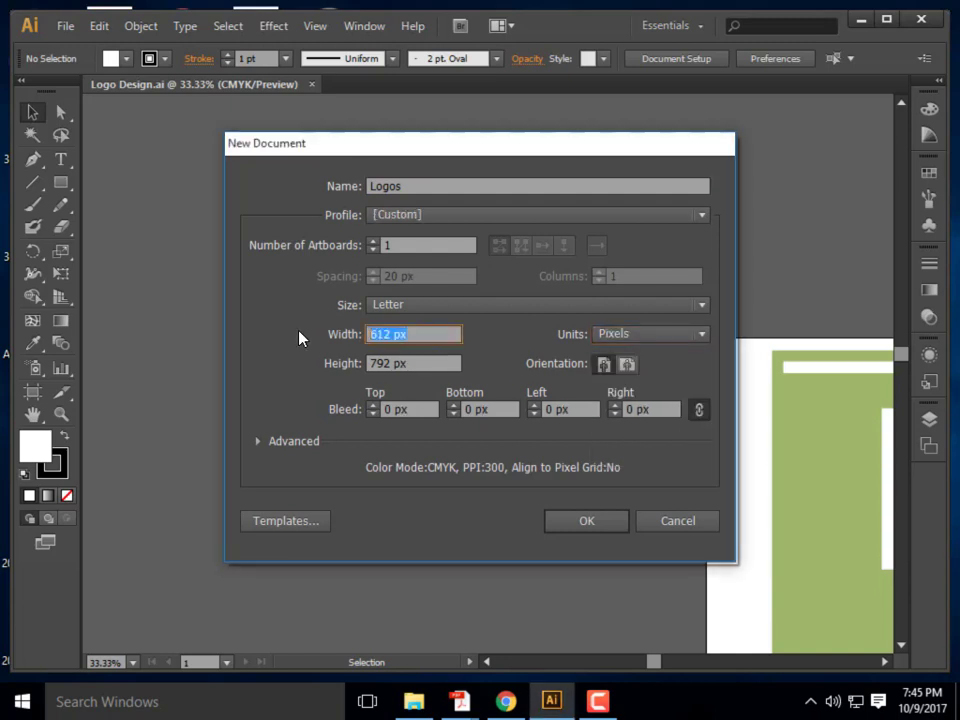
text(1500)
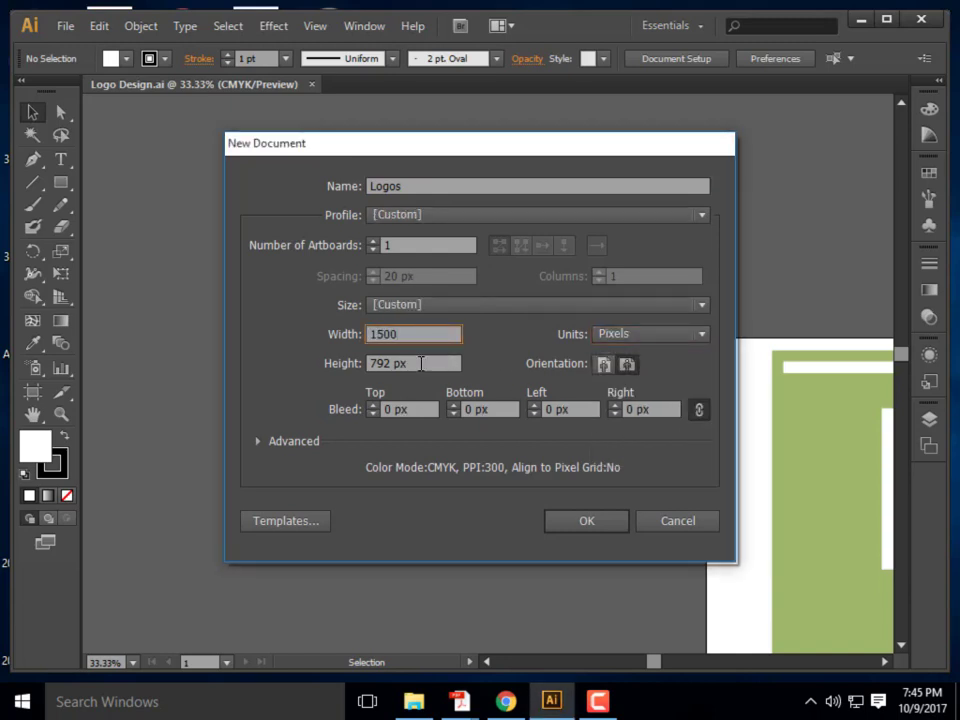
click(420, 363)
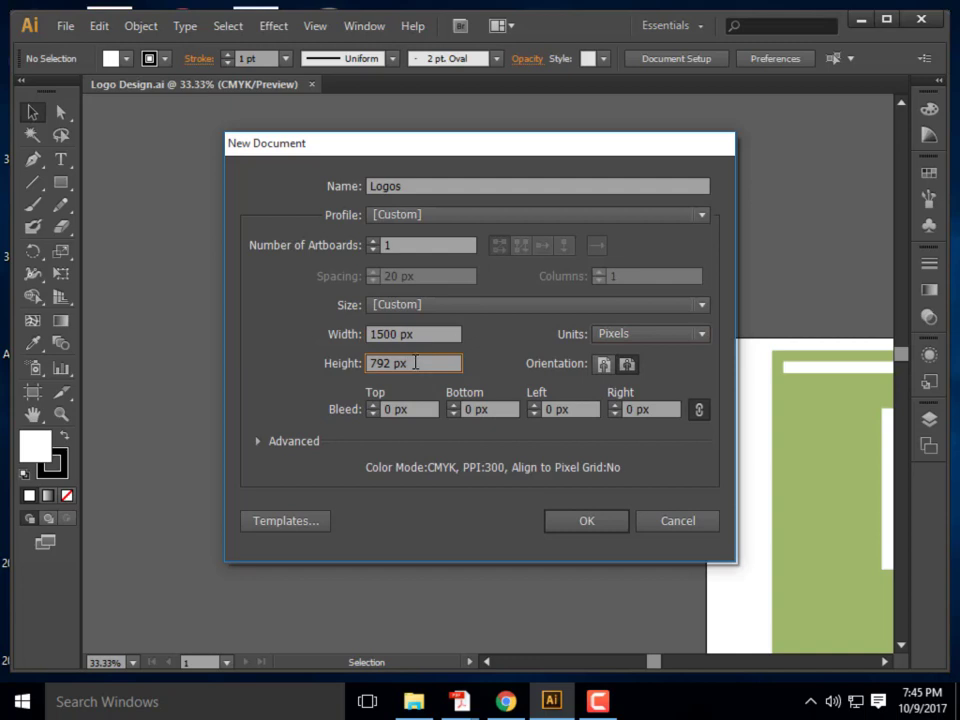
triple_click(415, 363)
text(1500)
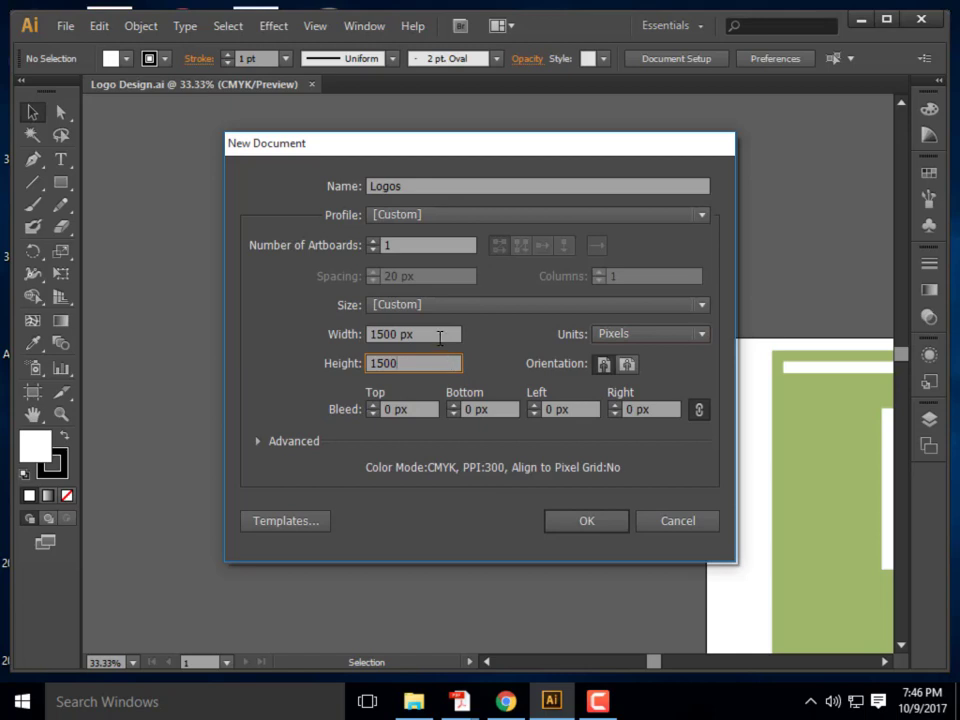
click(444, 336)
click(588, 521)
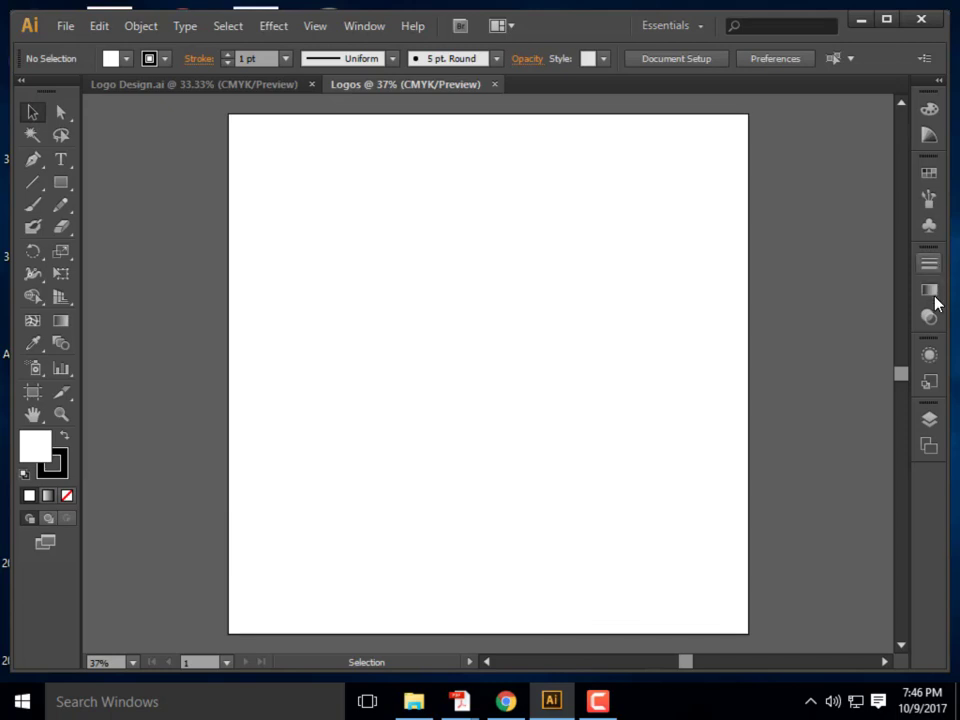
Rename Layer 1 to 'Logo 1' in the Layers panel
click(929, 420)
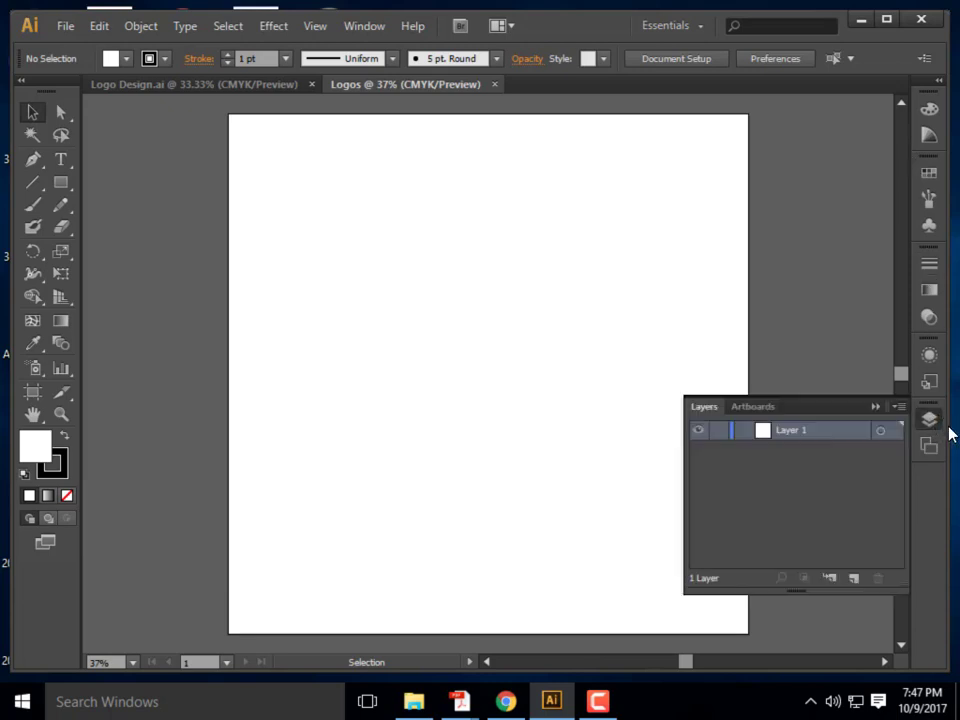
double_click(792, 431)
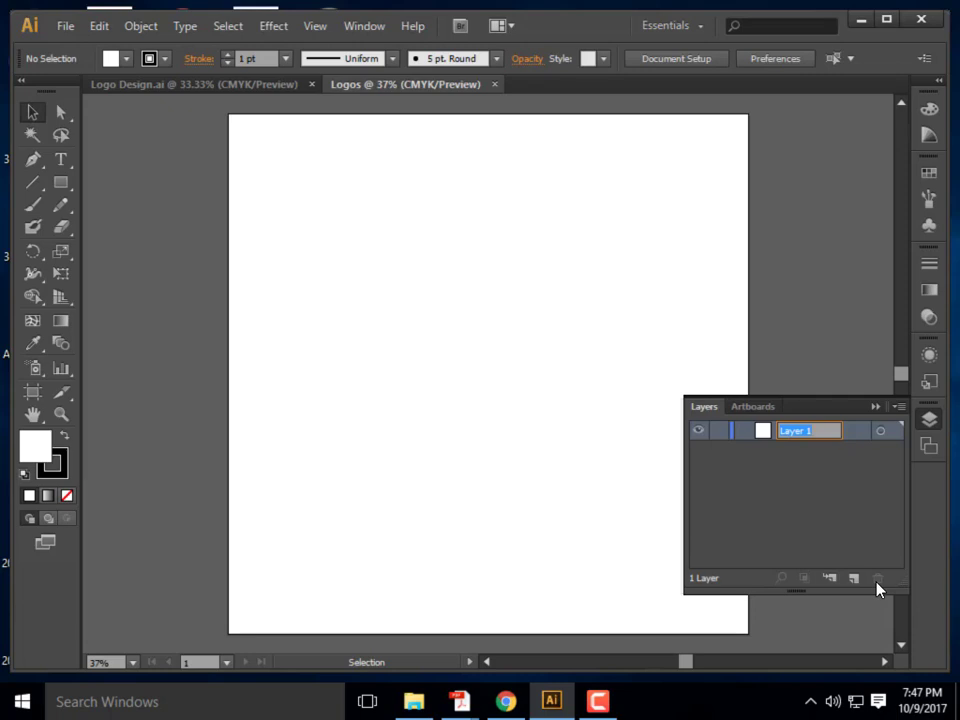
text(Logo 1)
key(Return)
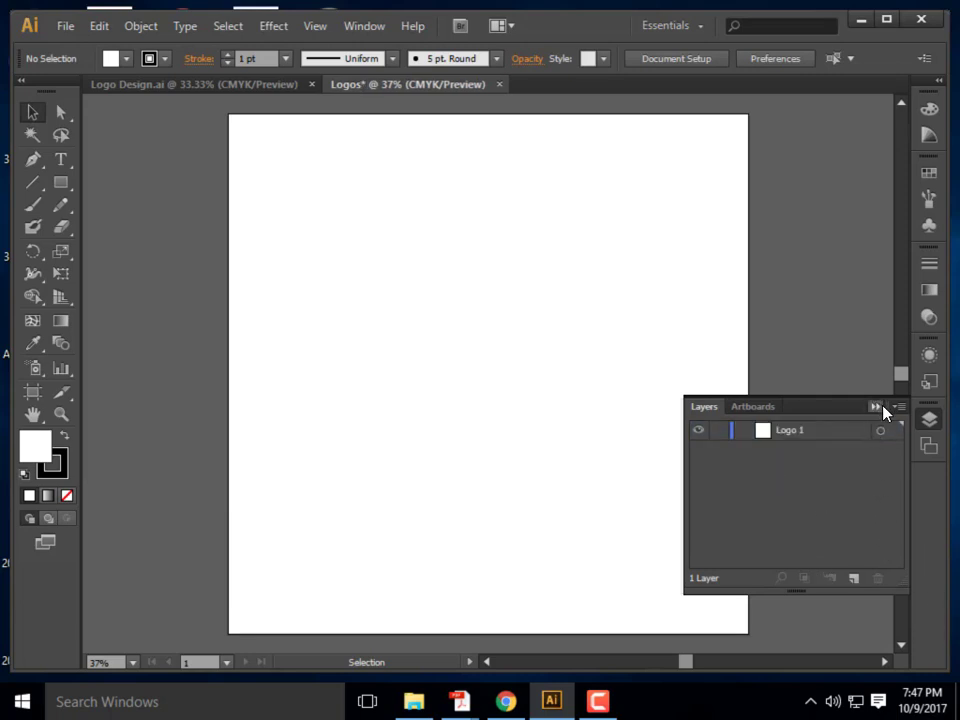
click(876, 407)
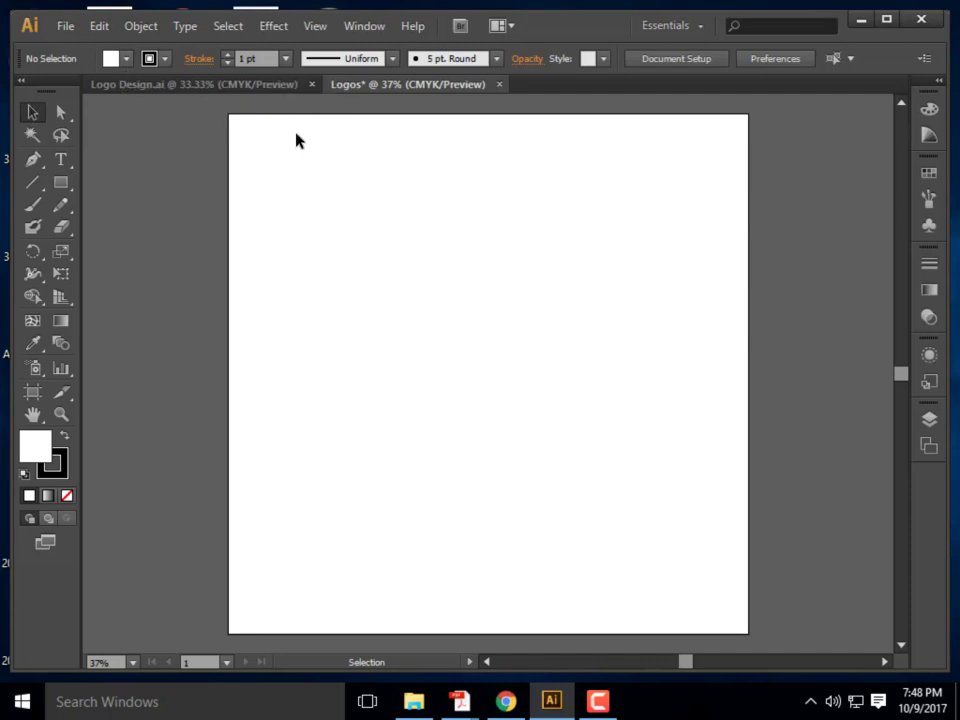
Draw a 735 × 735 px square near the top of the artboard and nudge it right
click(60, 184)
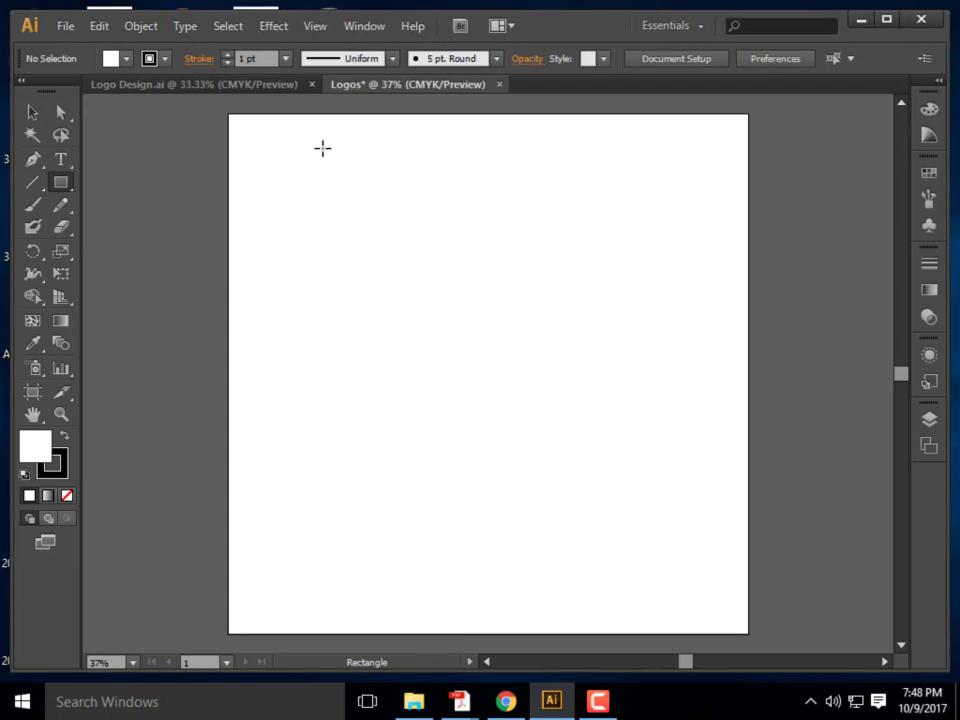
drag(340, 149, 596, 404)
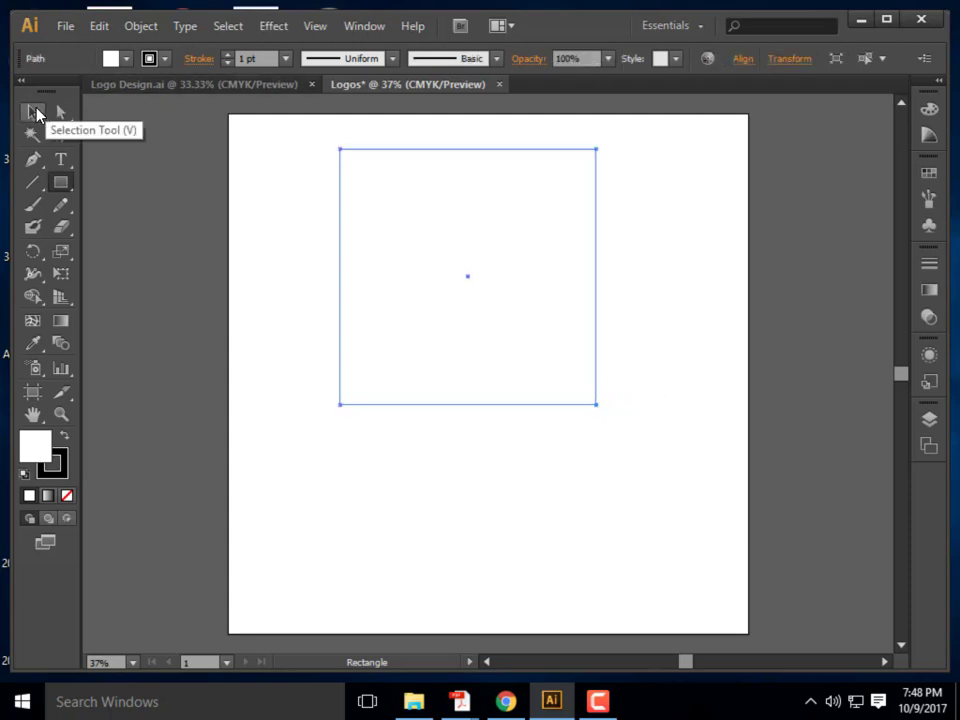
click(33, 112)
drag(343, 244, 363, 248)
click(785, 431)
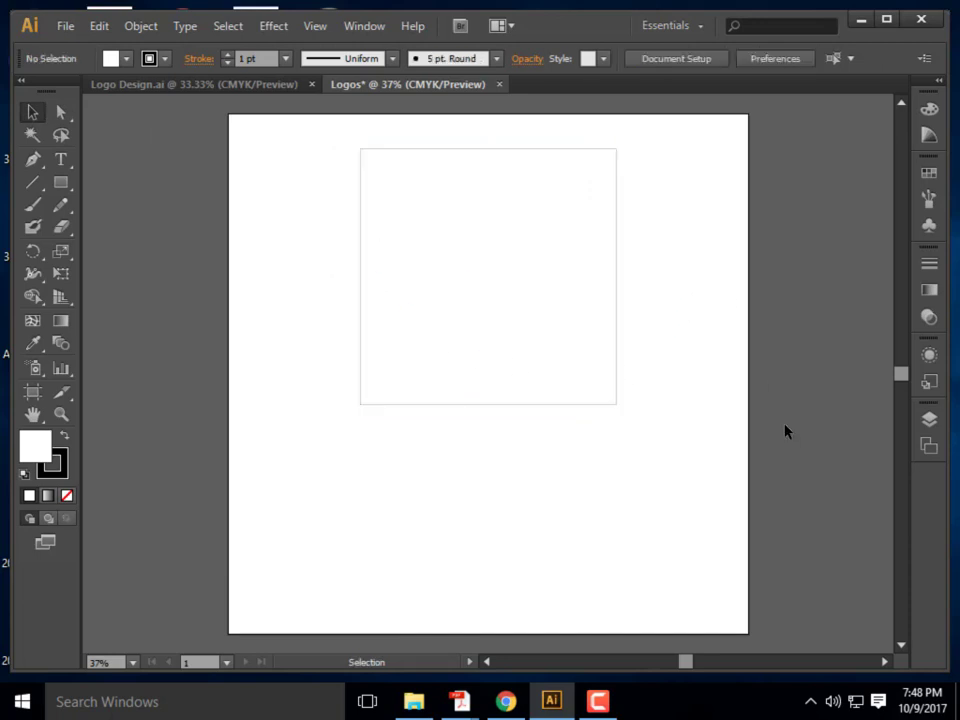
click(480, 160)
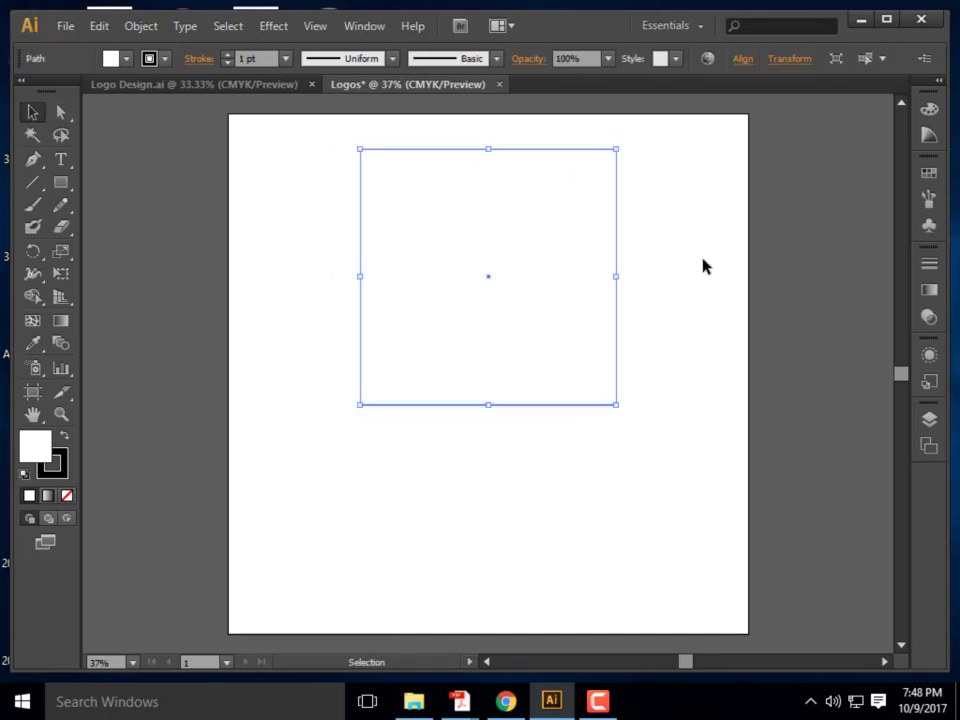
click(700, 270)
click(617, 256)
Set the square's stroke to None
double_click(53, 462)
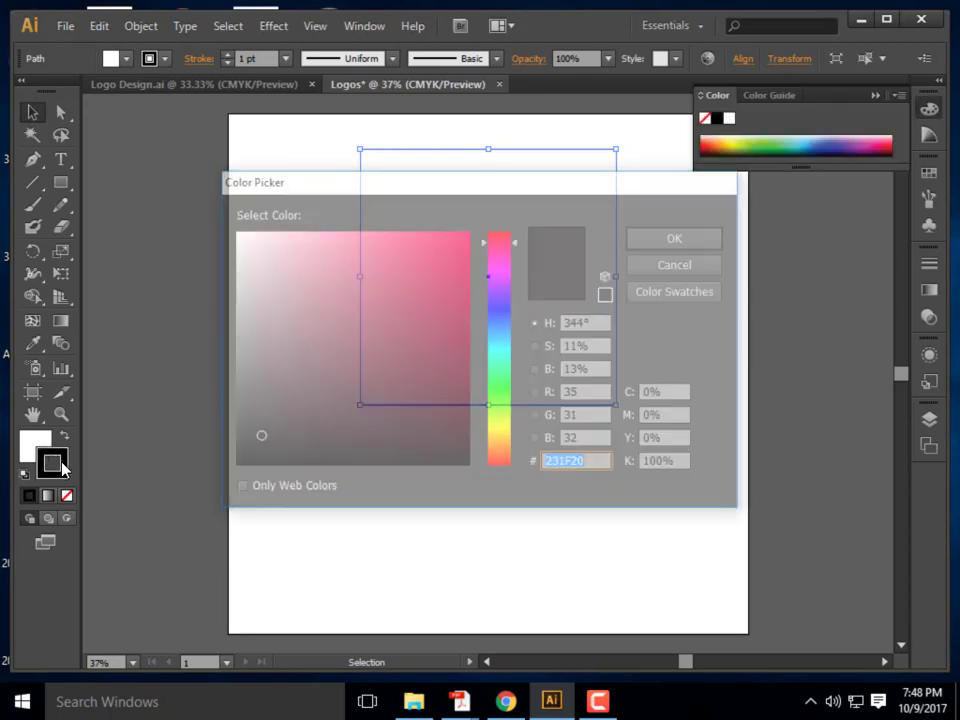
click(719, 268)
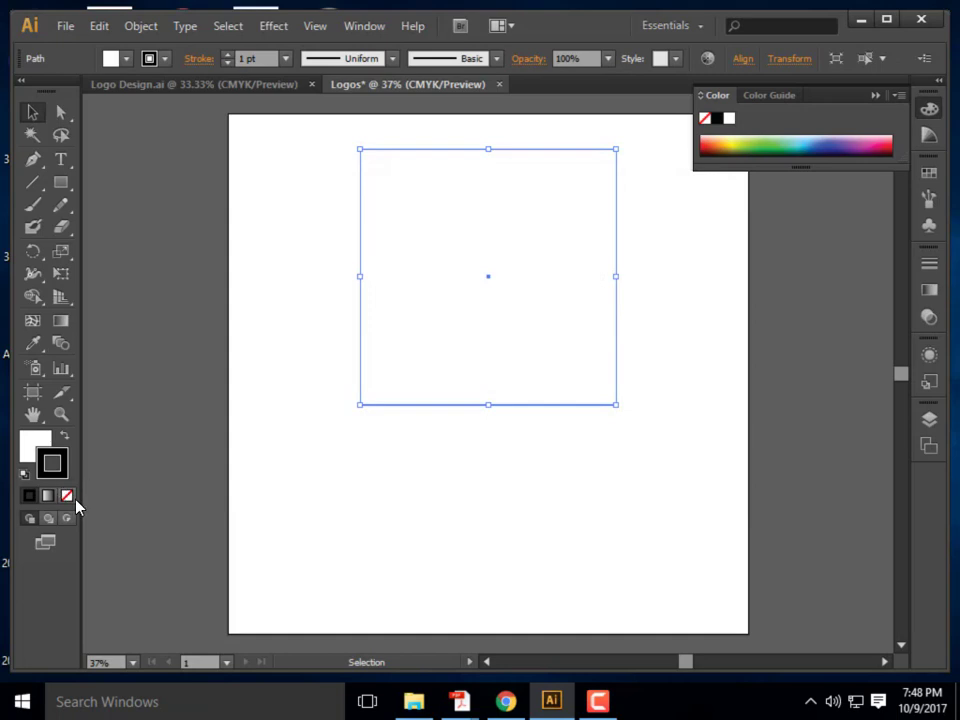
click(67, 495)
Fill the square with green 21D89F and move it slightly lower
click(36, 443)
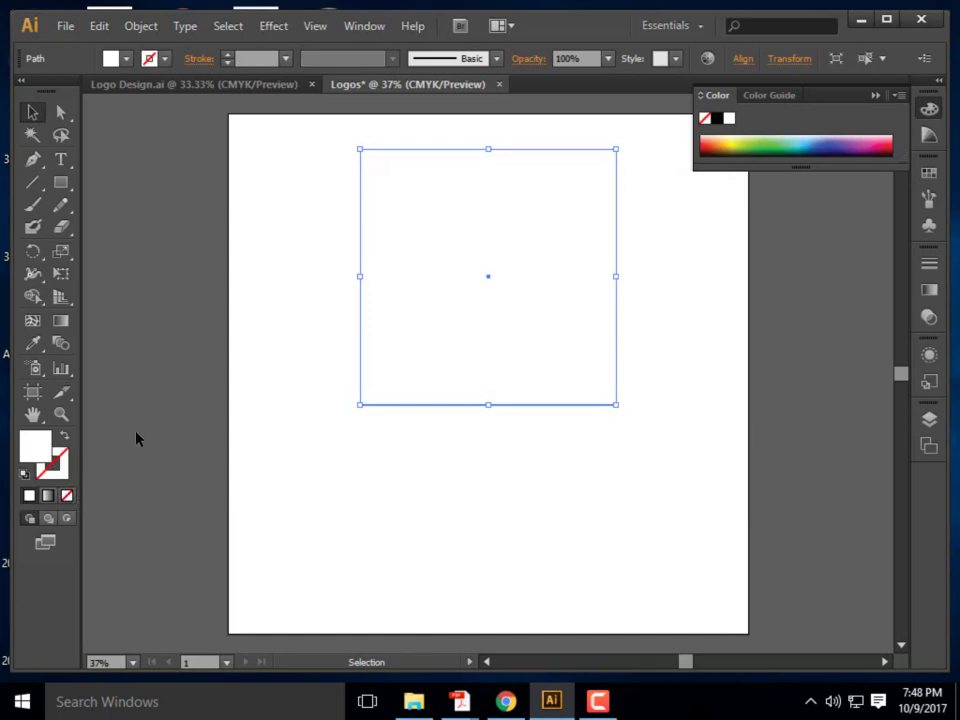
double_click(36, 450)
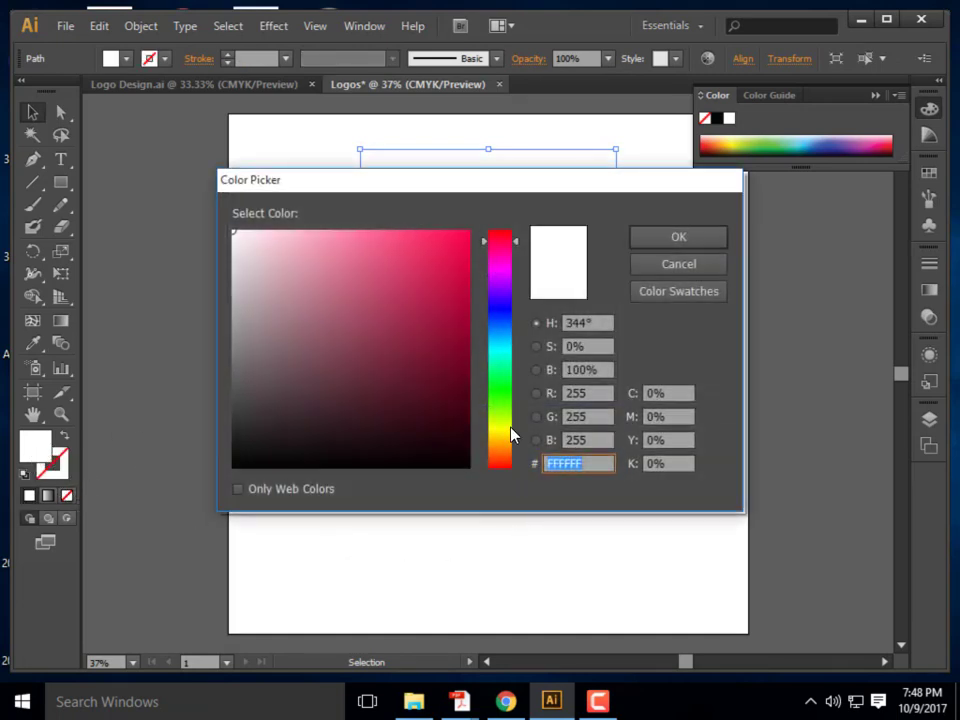
click(503, 363)
click(424, 289)
click(436, 263)
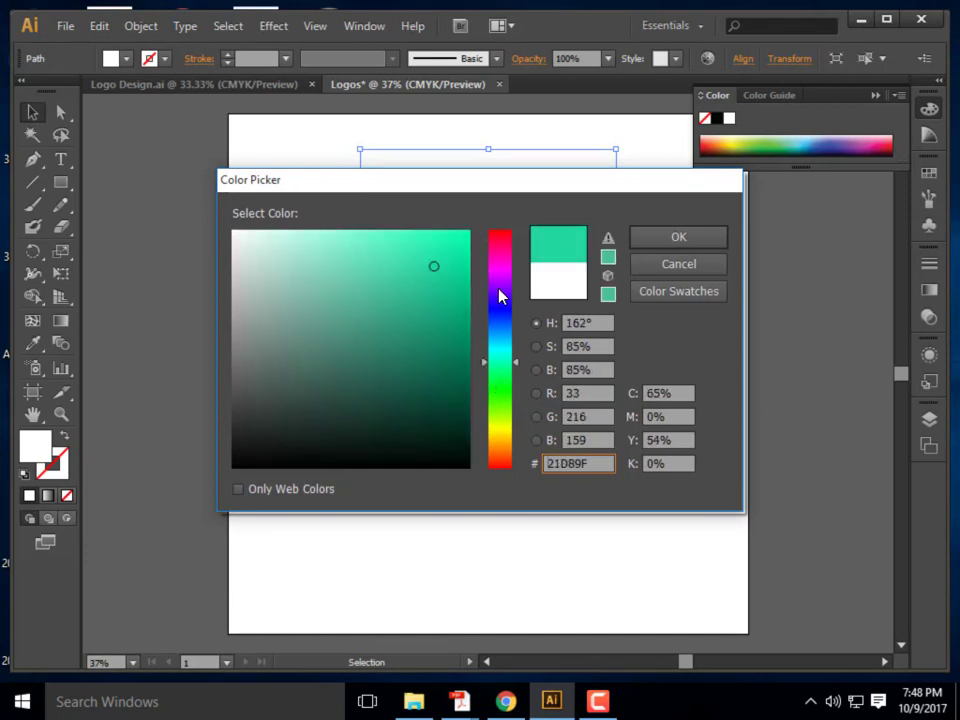
click(679, 237)
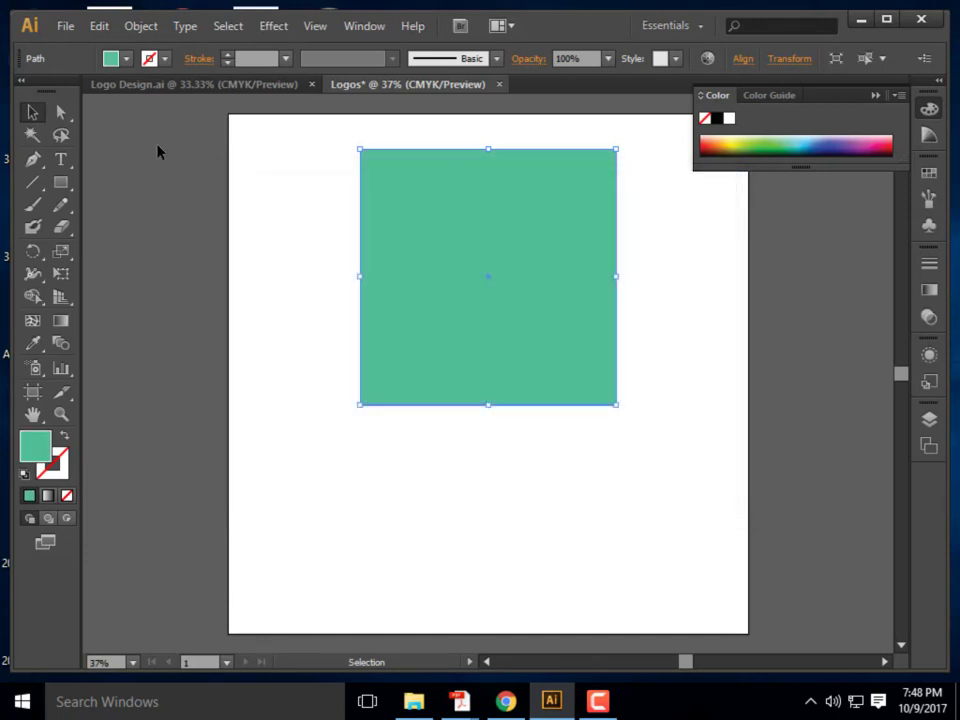
click(300, 176)
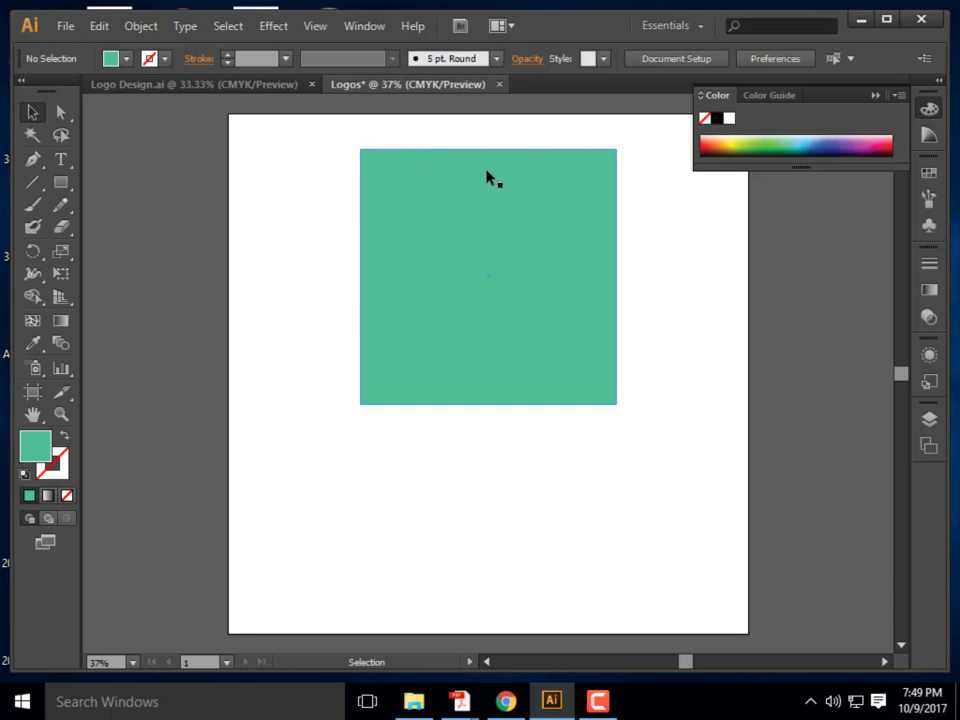
drag(422, 203, 422, 211)
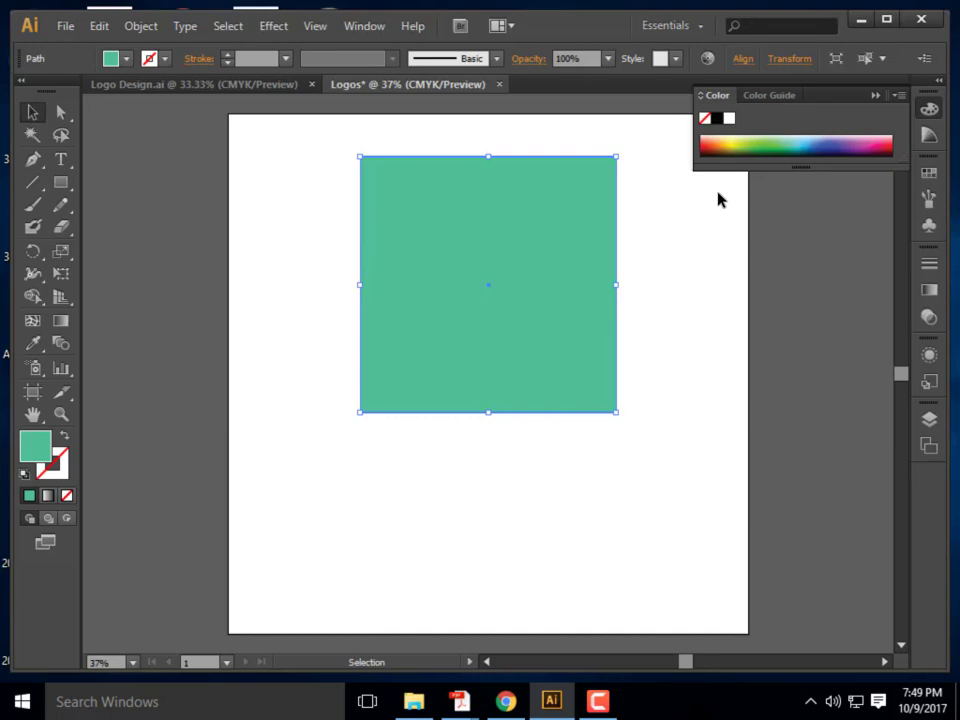
Show the Pathfinder panel, move it aside, and select the Pen tool
click(366, 27)
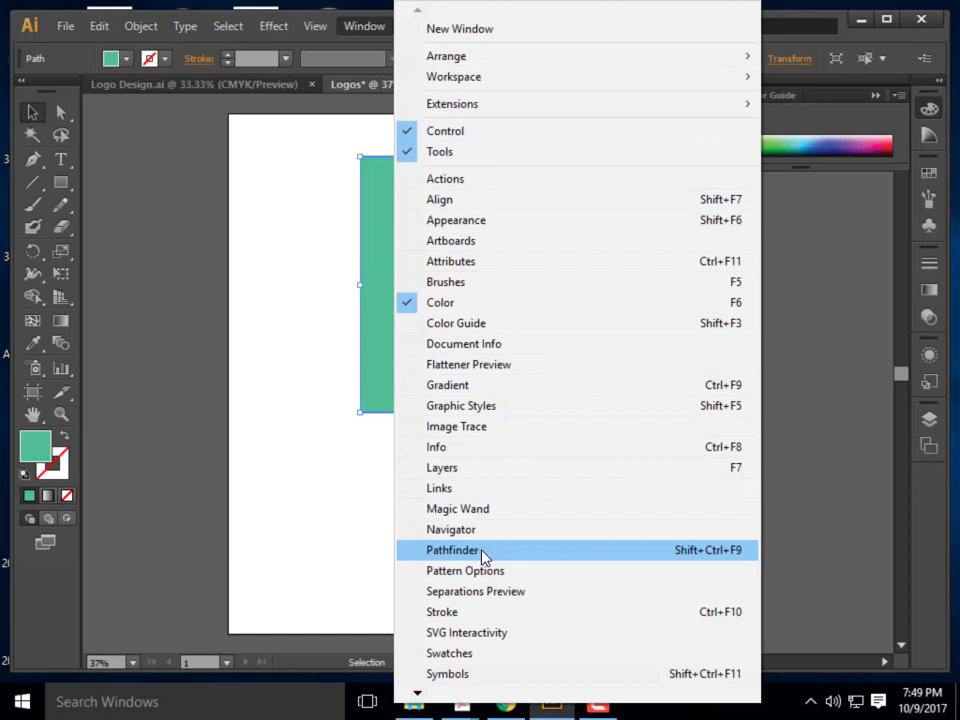
click(484, 556)
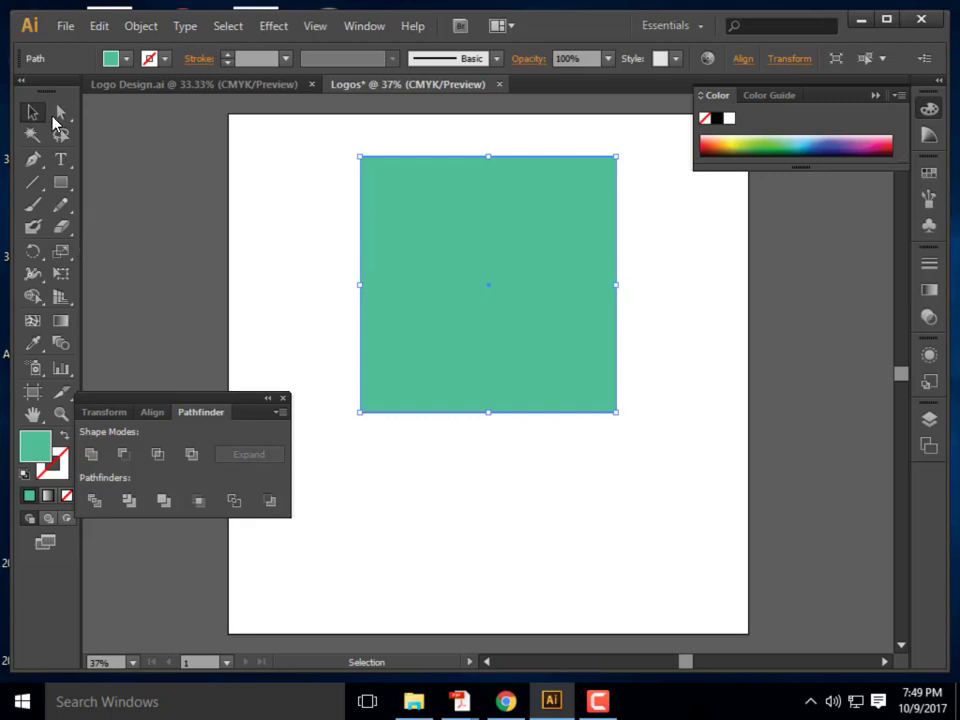
click(68, 184)
click(68, 186)
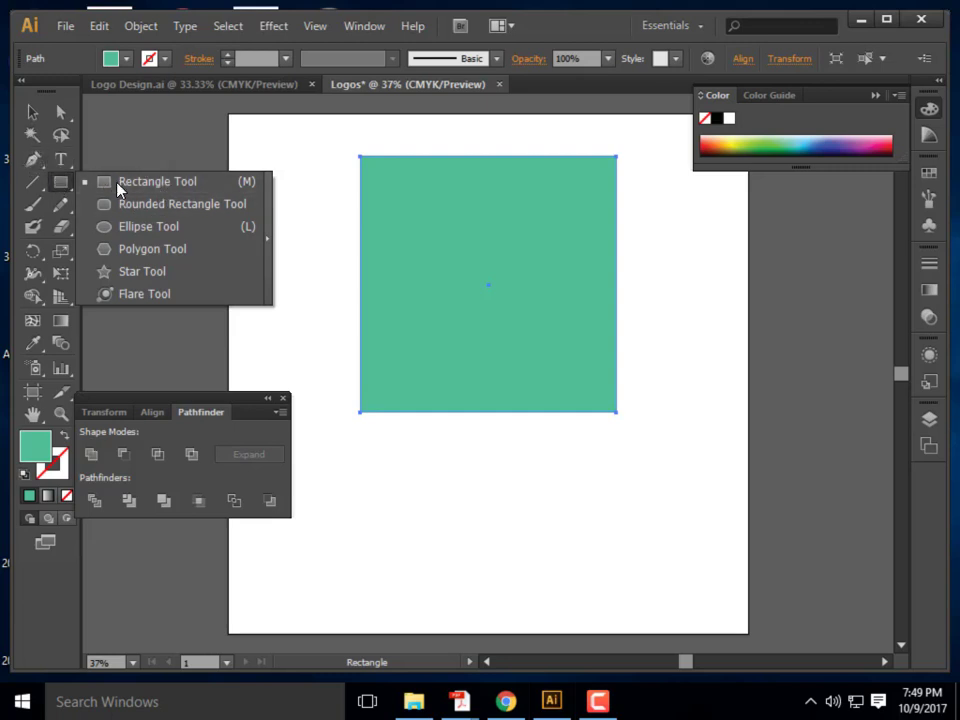
click(171, 401)
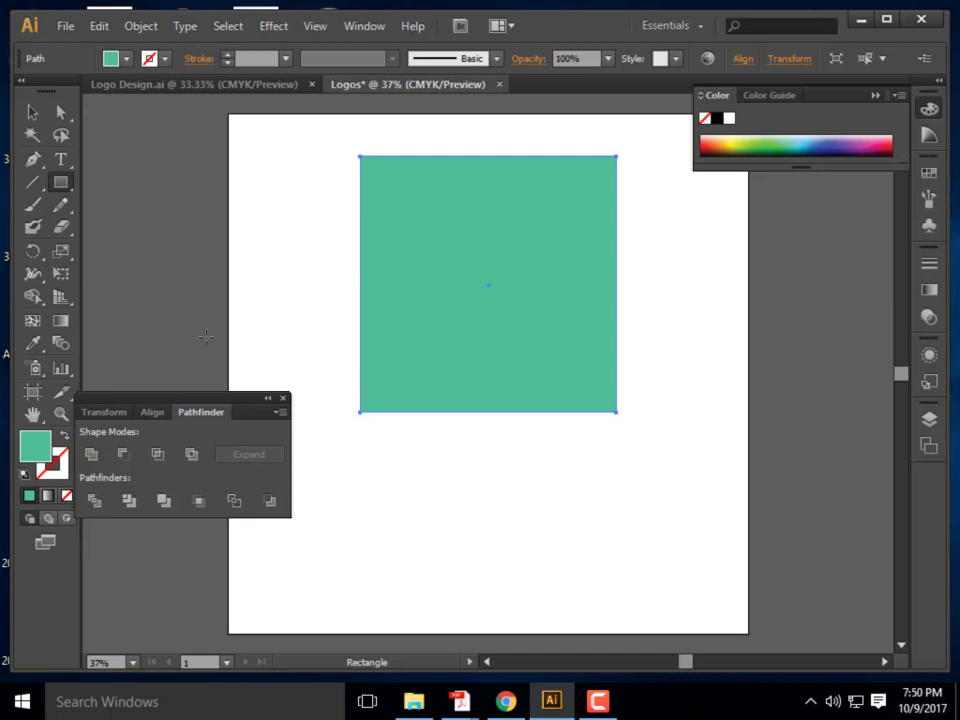
drag(137, 403, 137, 531)
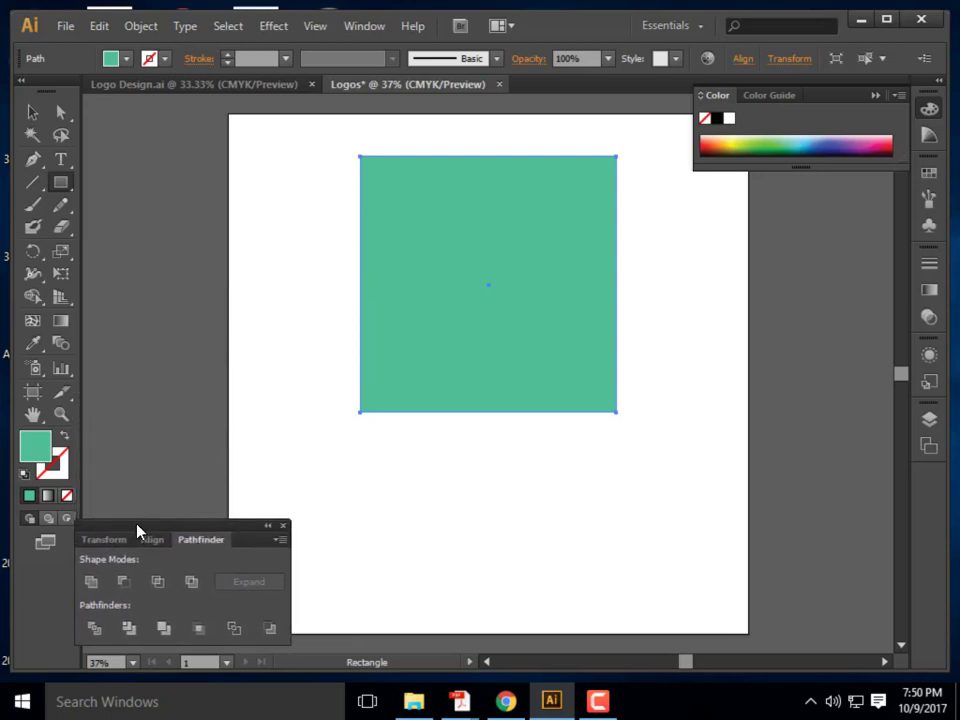
click(31, 159)
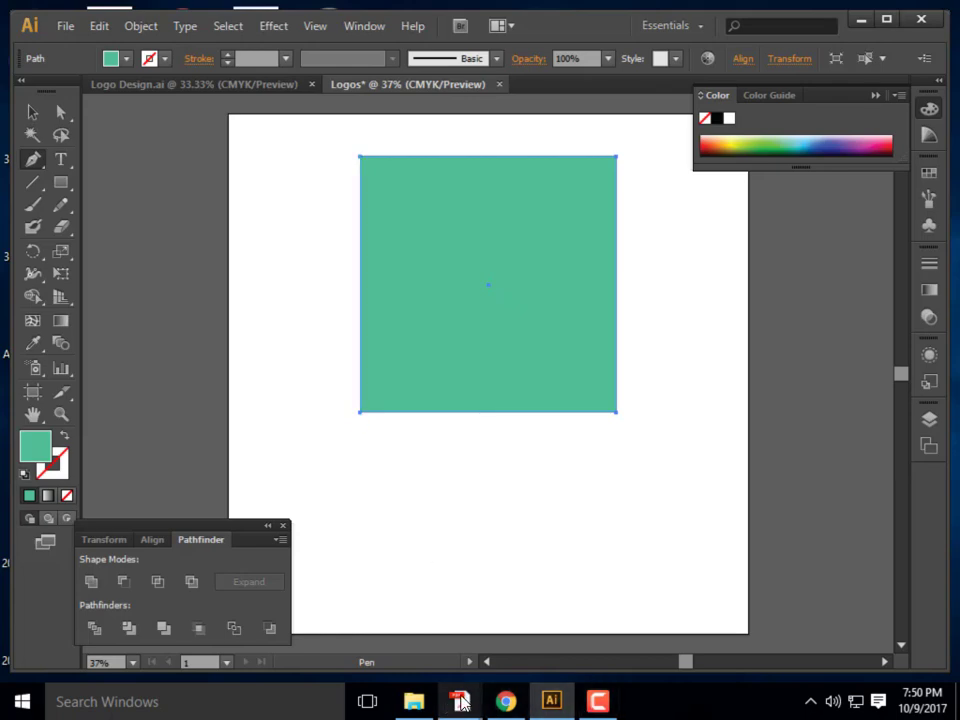
click(574, 600)
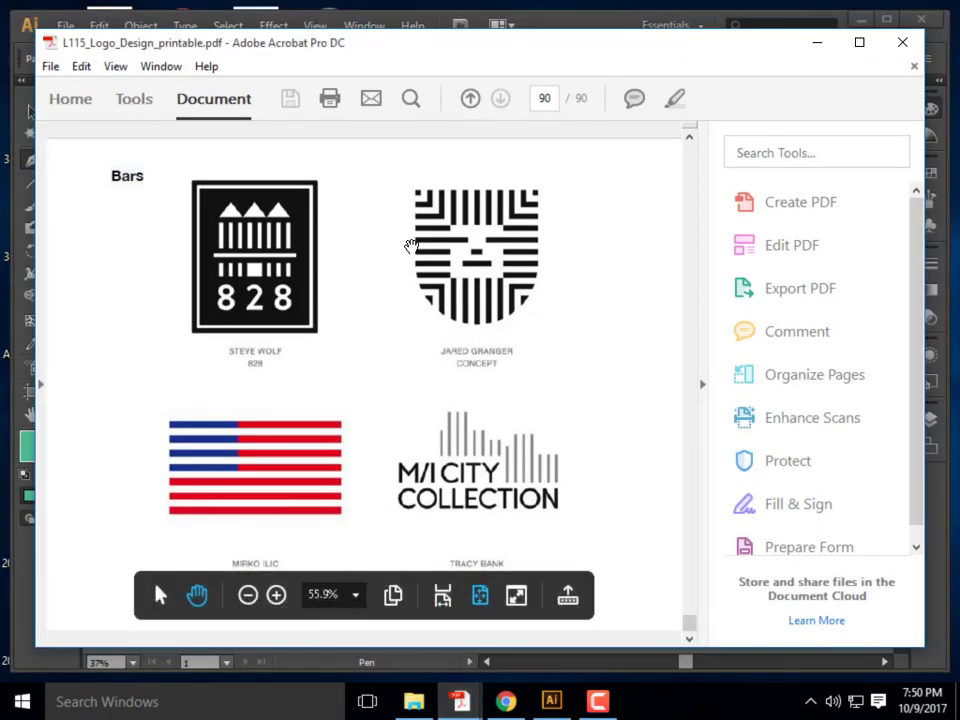
scroll(431, 387, up, 5)
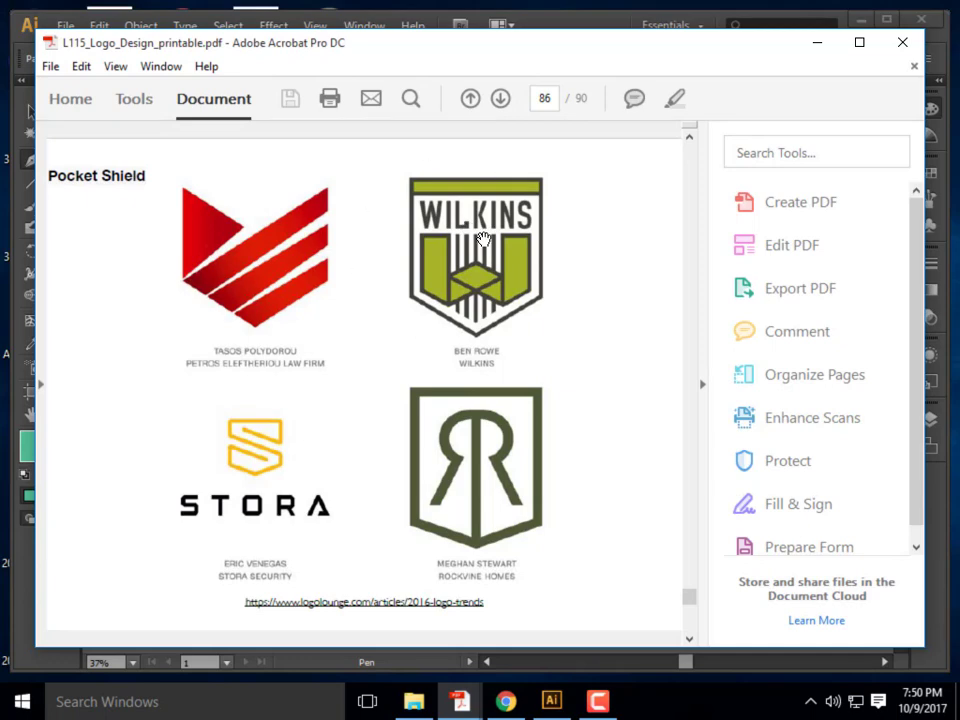
click(817, 42)
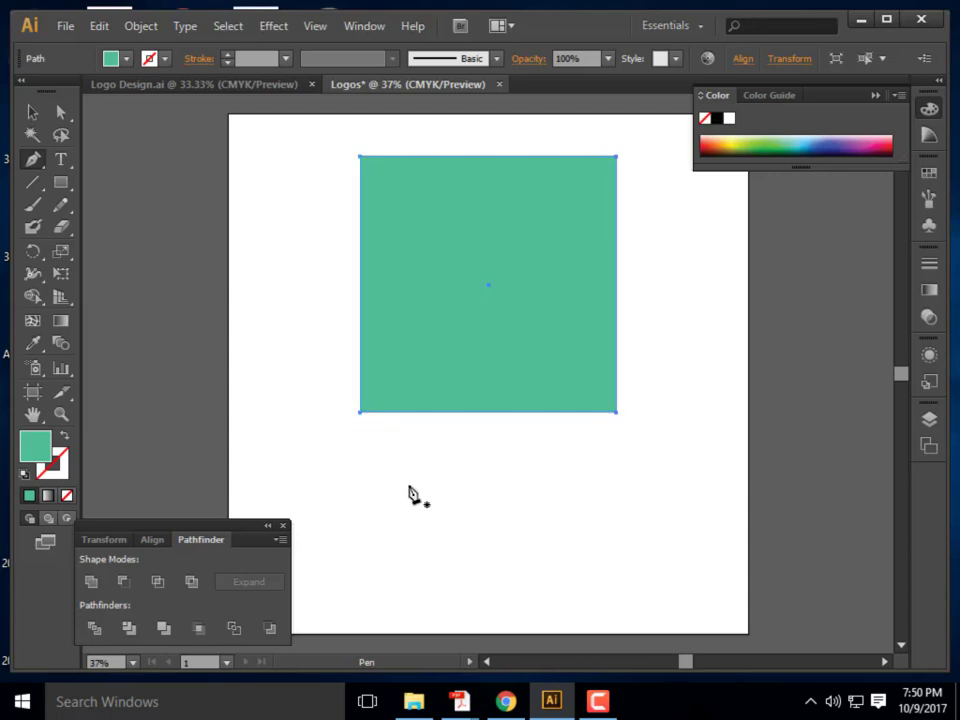
Pen a closed triangle with two corners under the square and its point below the centre
click(359, 412)
click(360, 424)
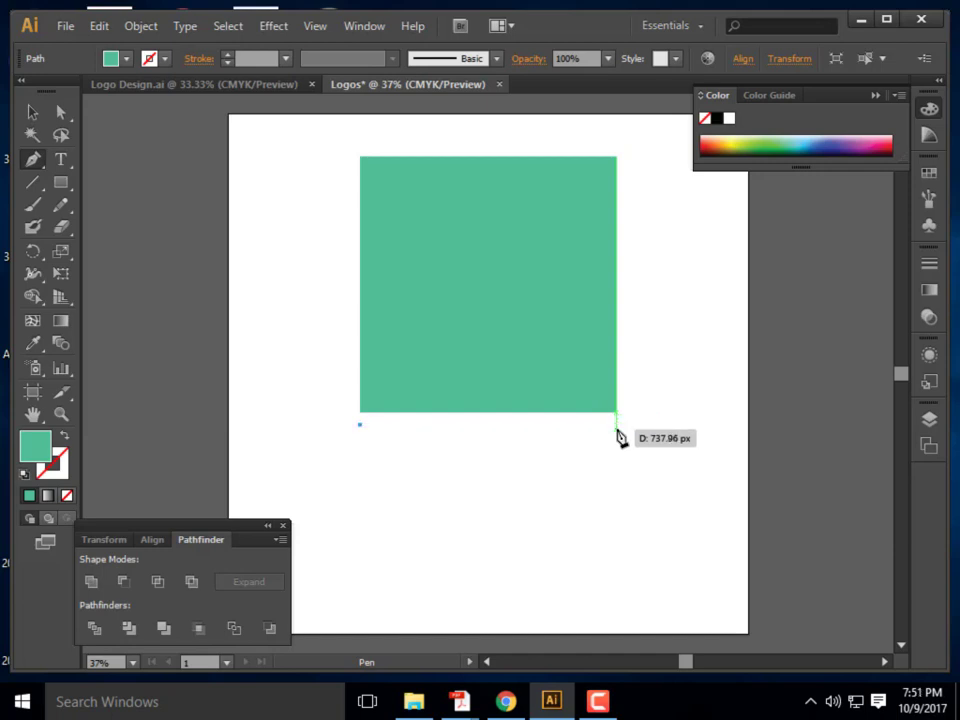
click(616, 428)
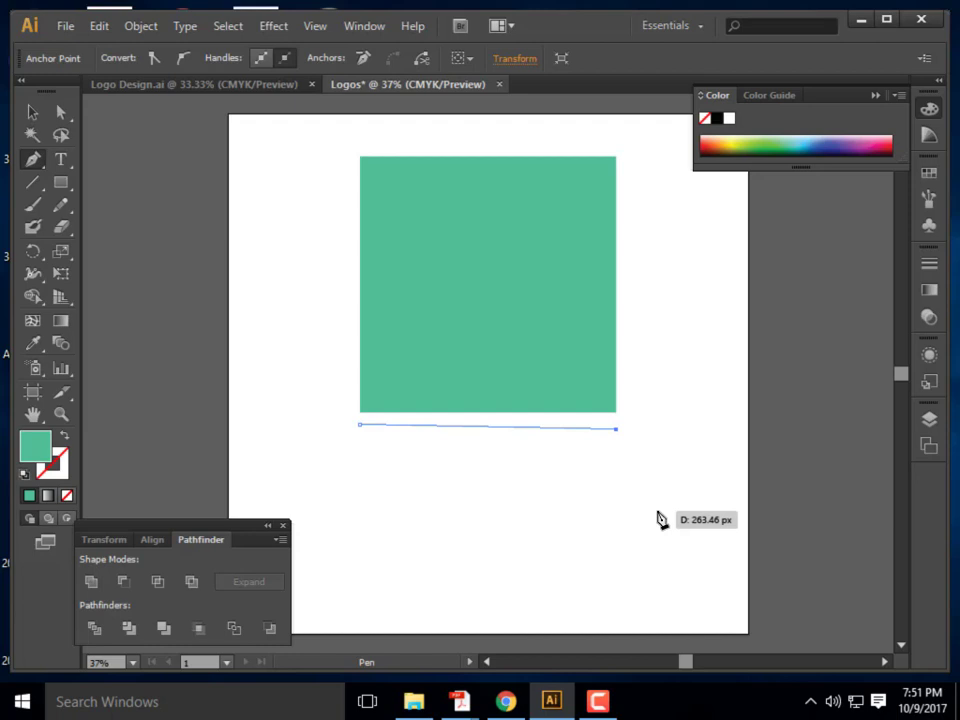
key(ctrl+z)
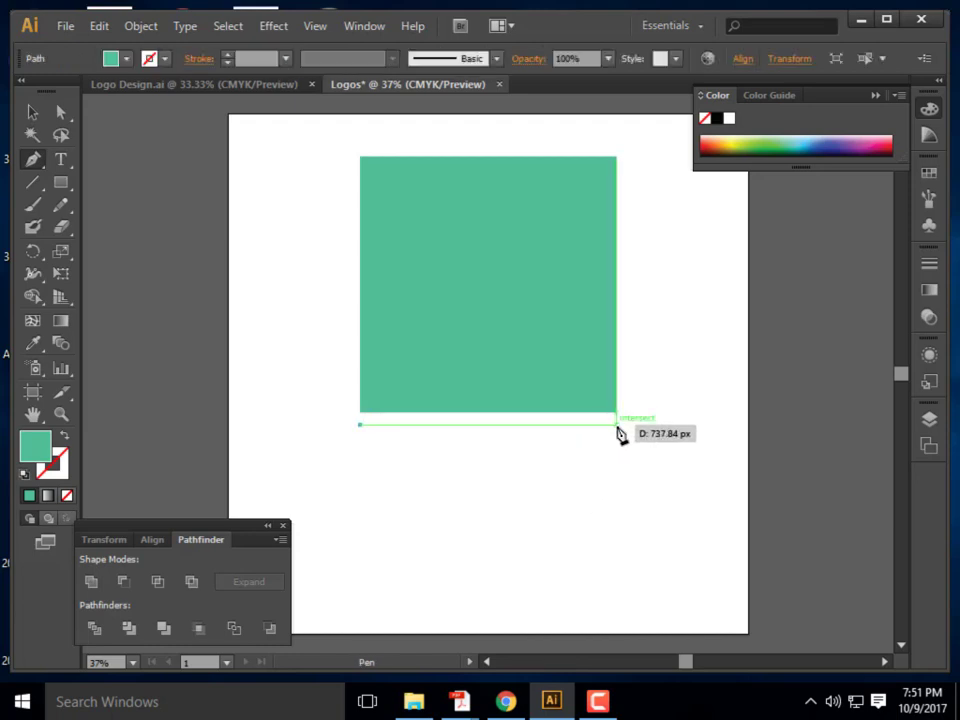
click(616, 425)
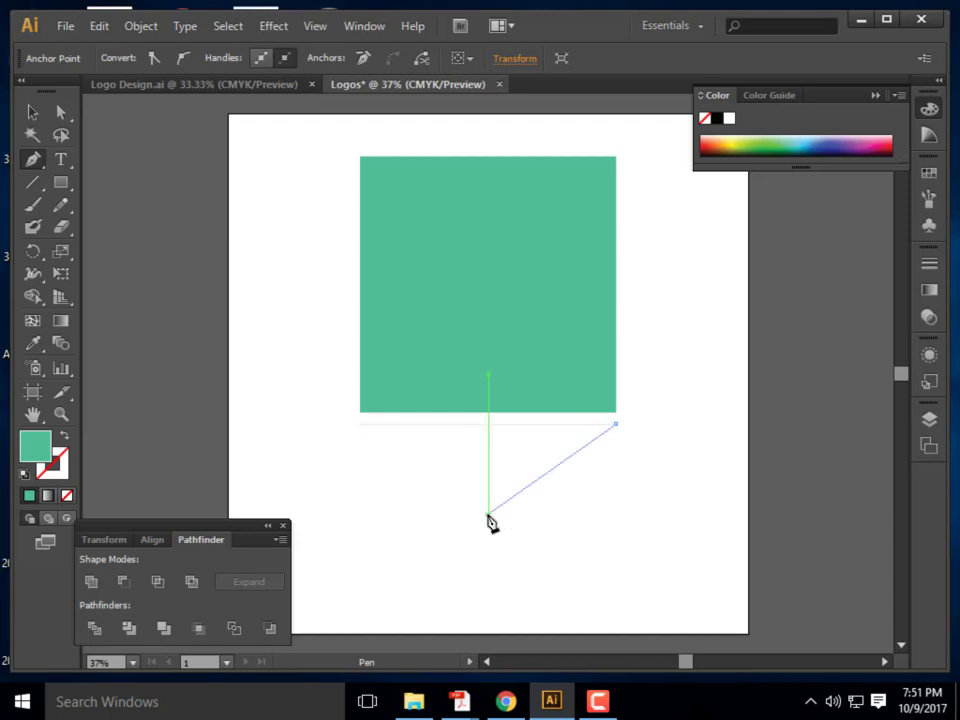
click(488, 515)
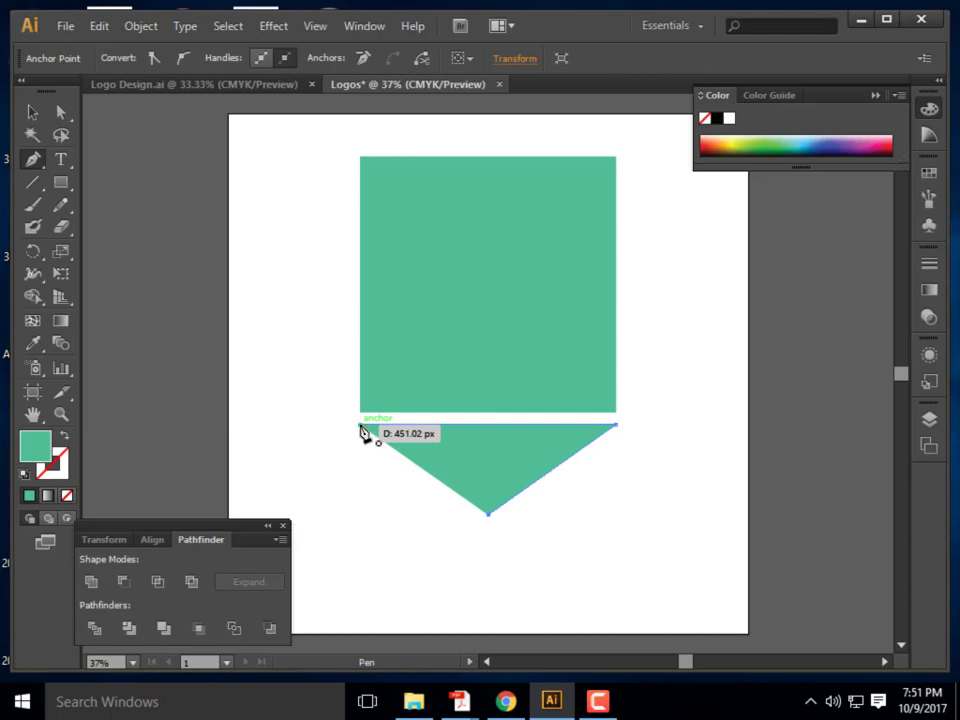
click(361, 427)
click(33, 114)
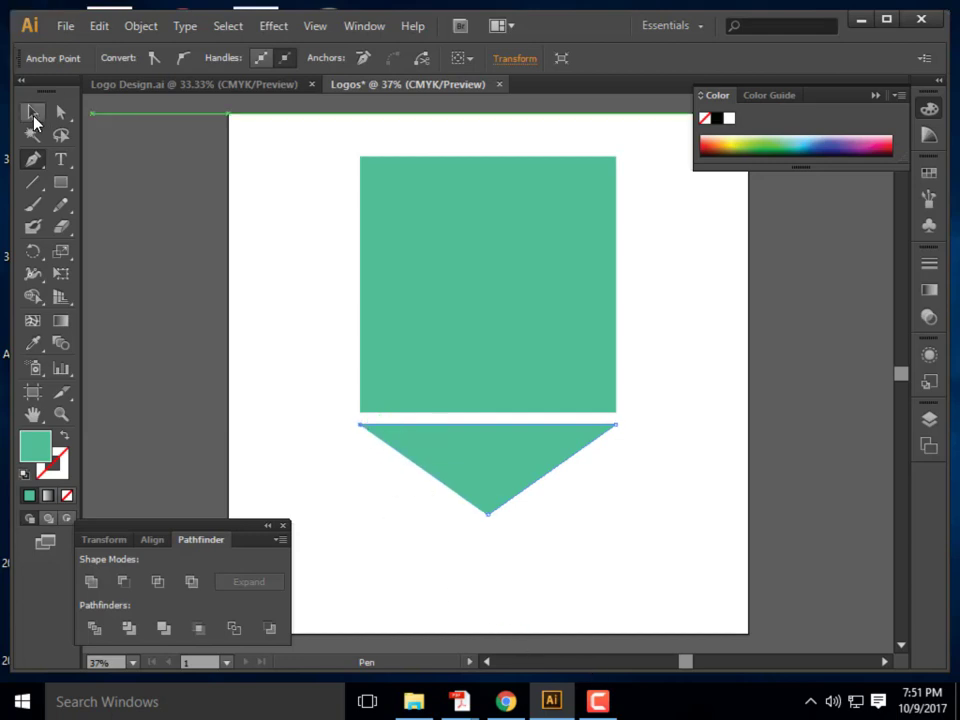
click(664, 578)
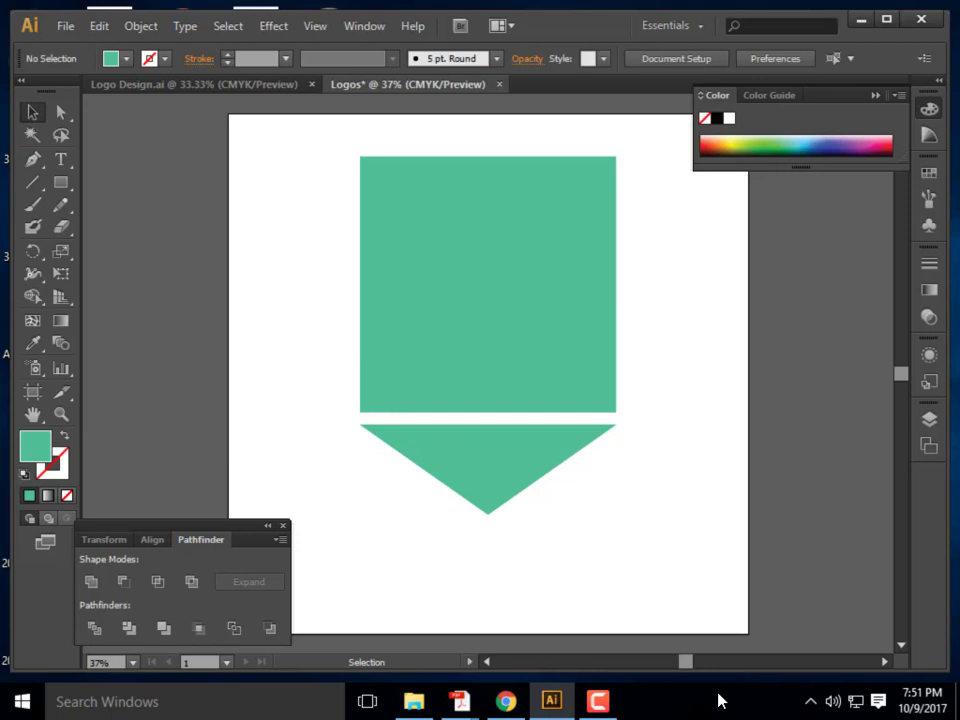
scroll(720, 600, up, 2)
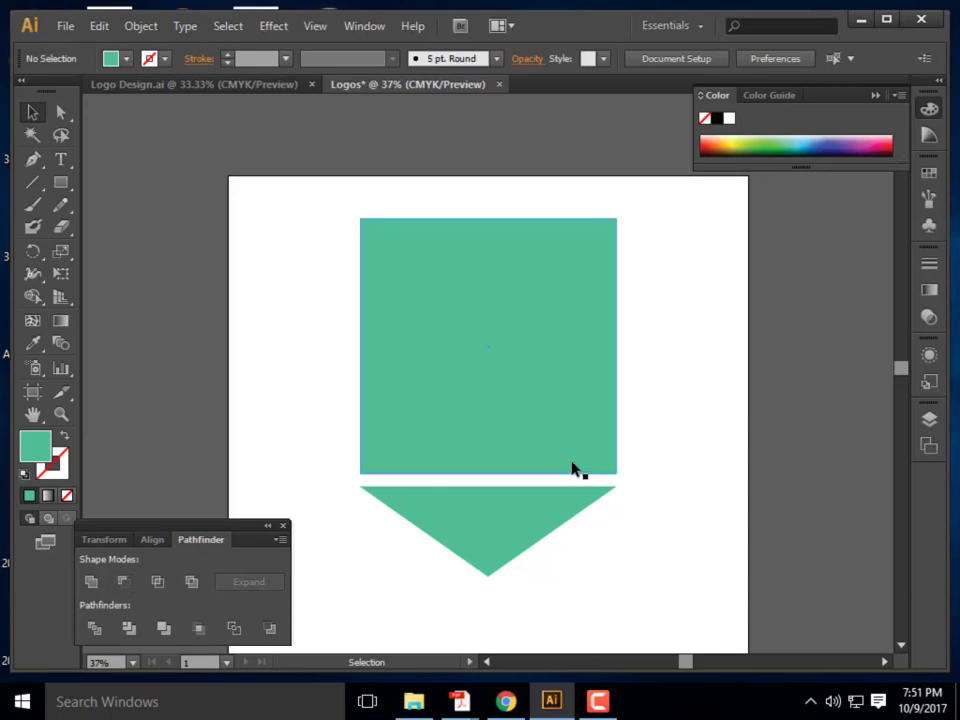
Draw a smaller square and colour it pink
click(290, 290)
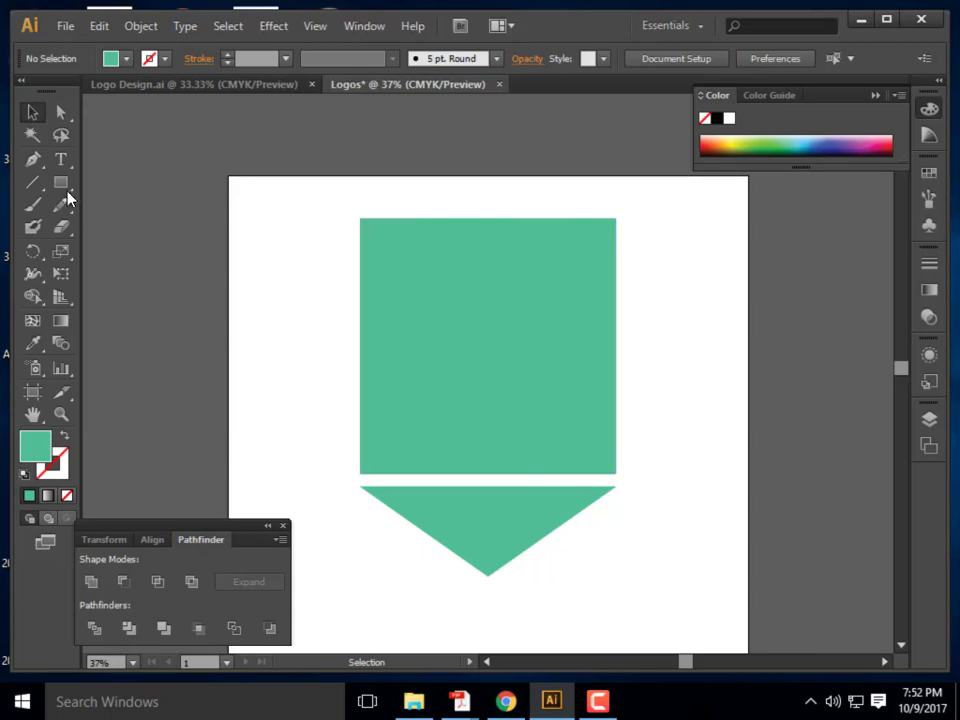
click(60, 182)
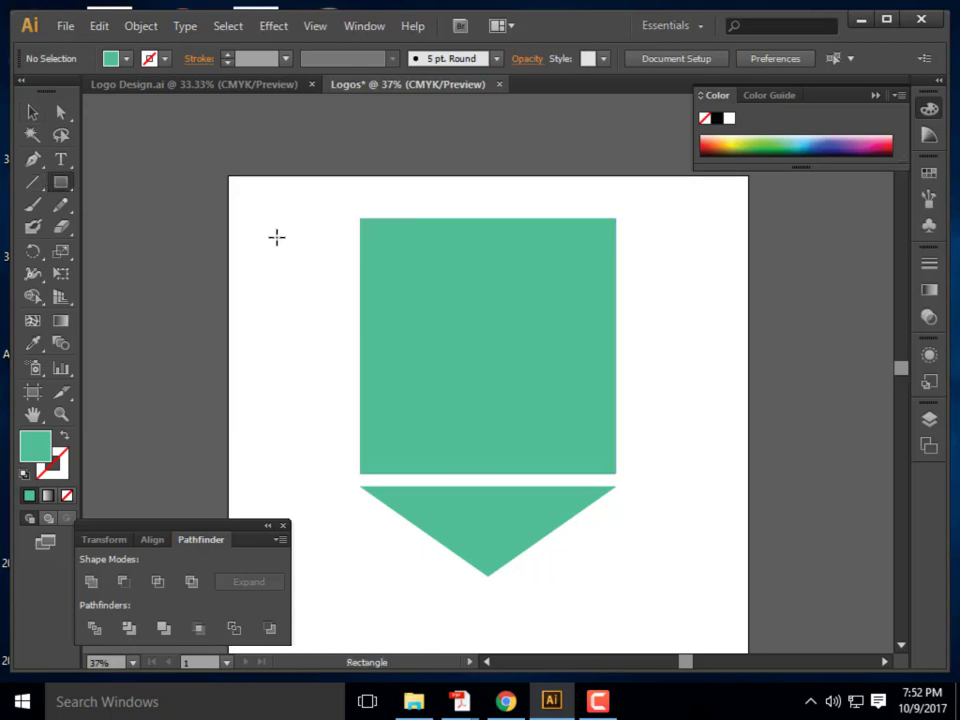
mouse_move(277, 237)
mouse_down()
mouse_move(428, 372)
mouse_move(430, 364)
mouse_move(382, 342)
mouse_move(421, 380)
mouse_up()
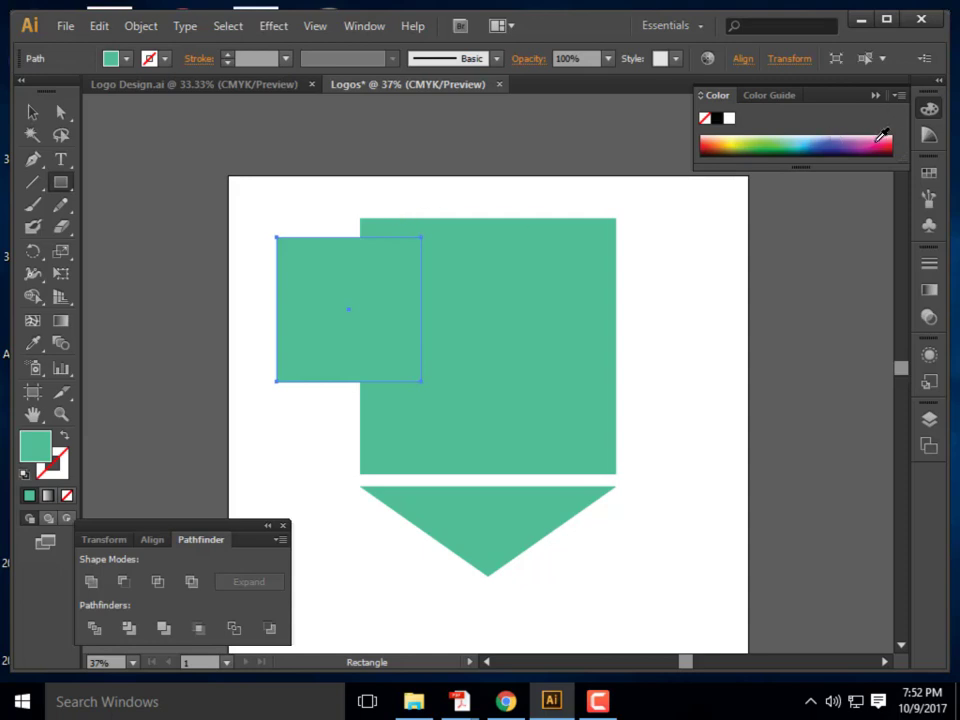
click(872, 146)
Move the pink square over the green square's right edge, then select both squares
click(34, 113)
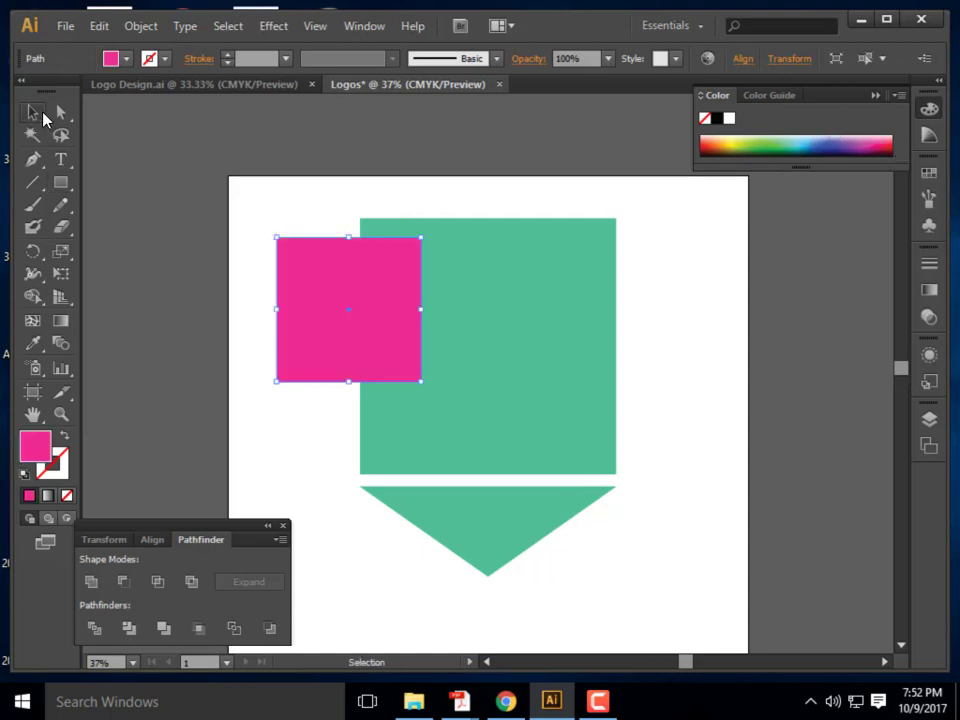
click(286, 158)
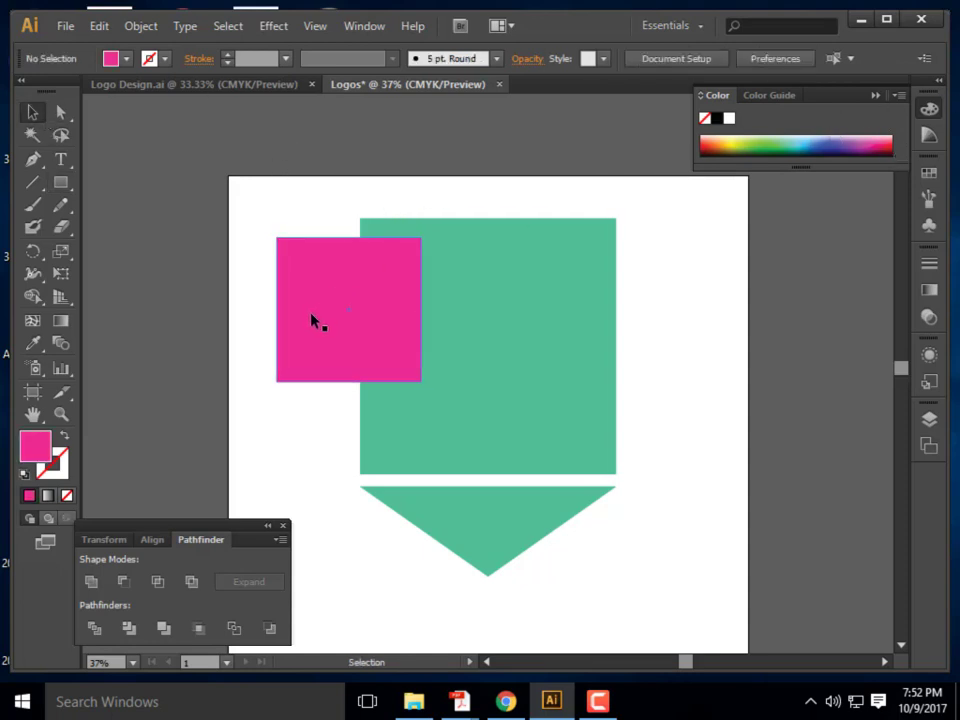
drag(308, 318, 570, 319)
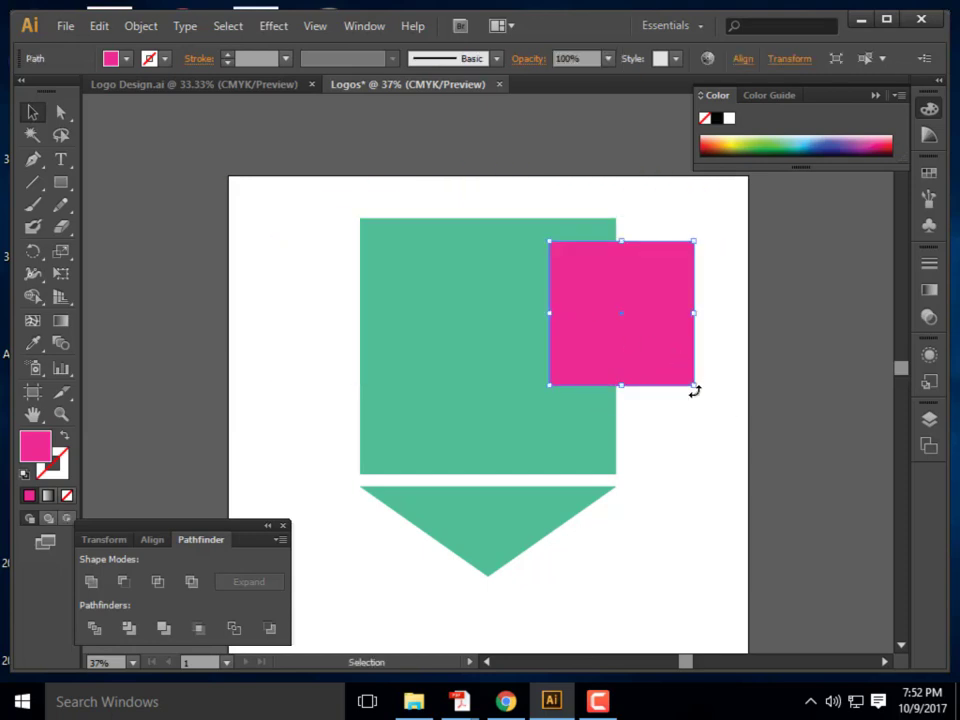
mouse_move(565, 360)
mouse_down()
mouse_move(517, 401)
mouse_move(570, 362)
mouse_up()
click(735, 227)
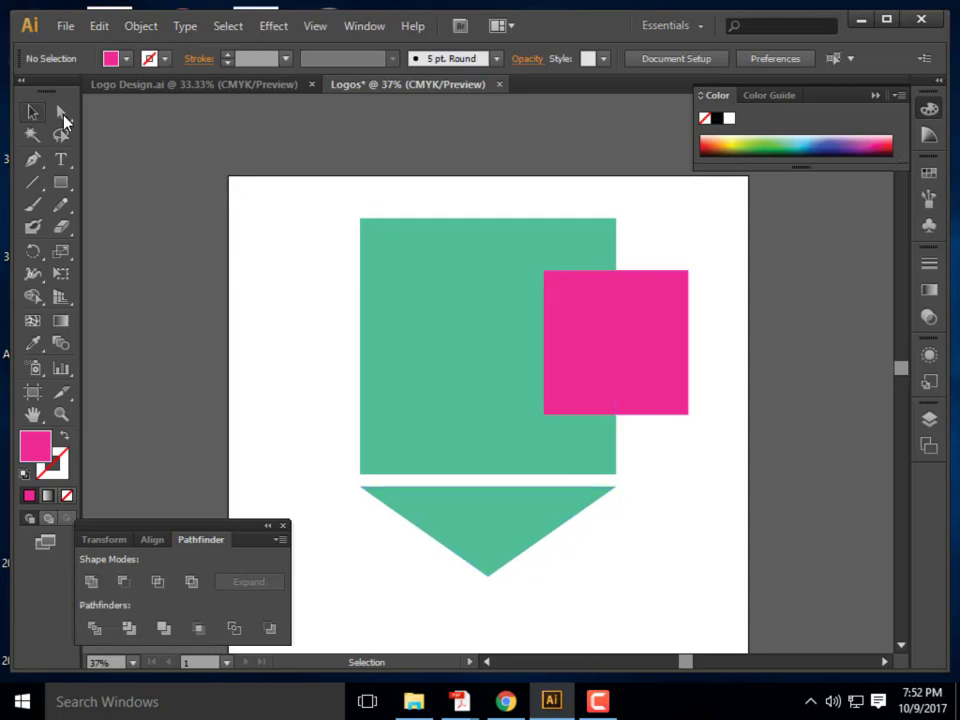
drag(710, 336, 482, 208)
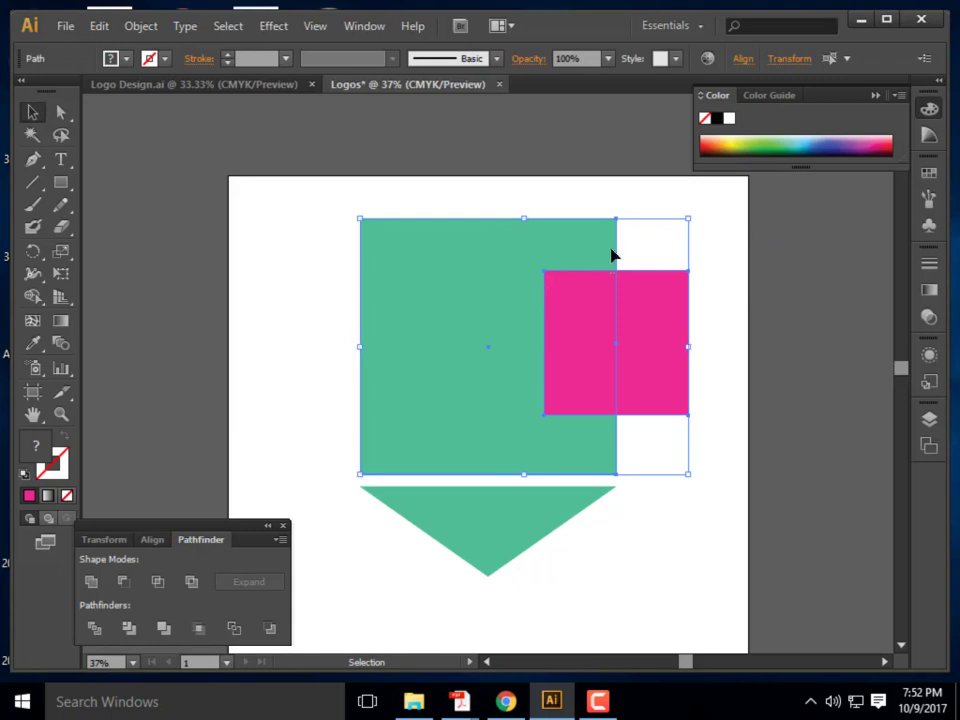
click(91, 581)
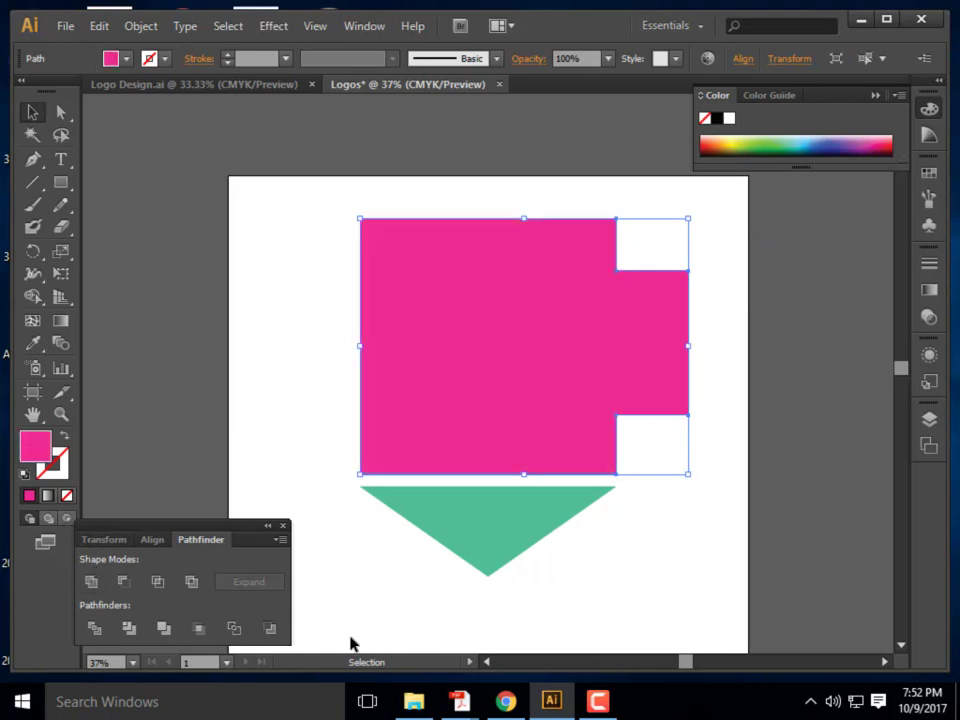
click(658, 545)
click(566, 277)
click(302, 212)
click(660, 400)
key(ctrl+z)
key(ctrl+z)
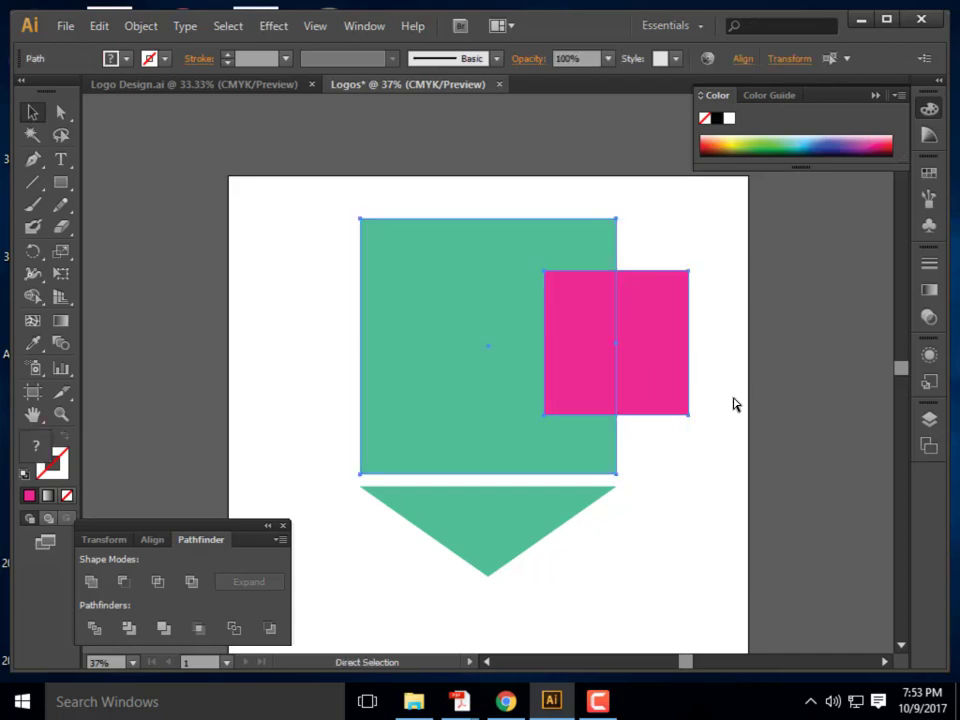
click(711, 404)
drag(718, 401, 406, 272)
click(703, 435)
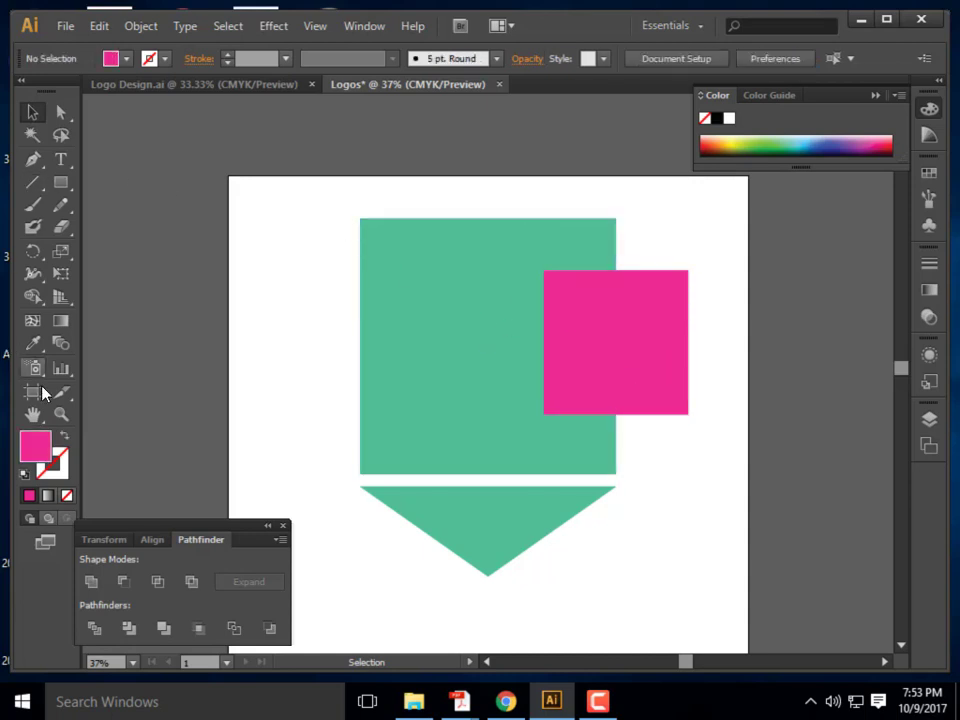
Draw a circle over the green square's top-left corner and select all three shapes
drag(57, 185, 150, 225)
drag(311, 272, 381, 266)
key(v)
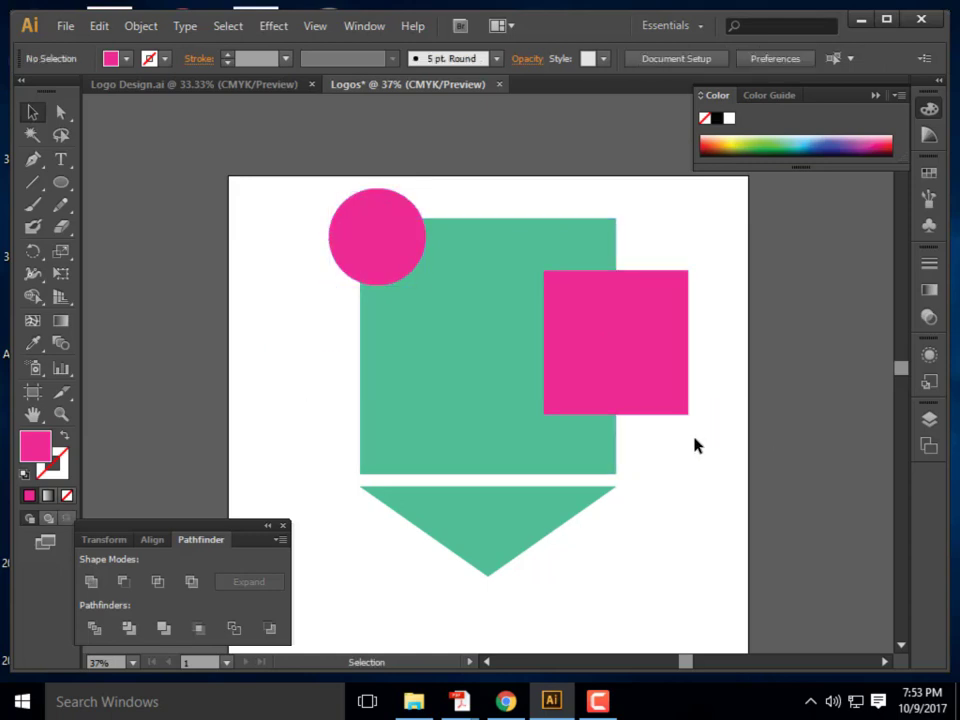
drag(695, 441, 318, 196)
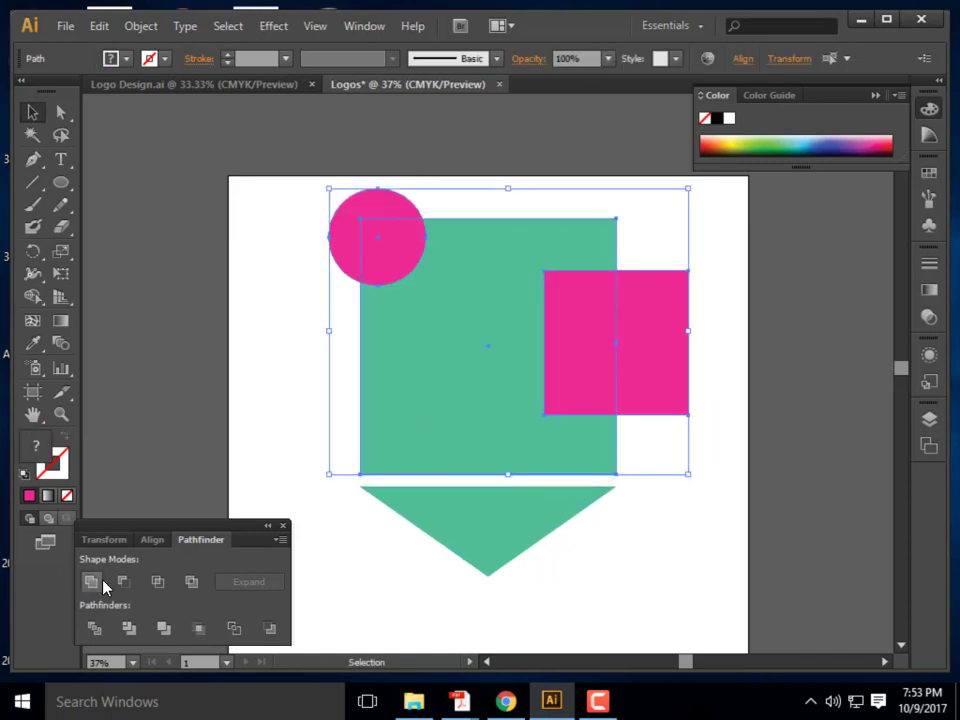
Undo an accidental Unite, then apply Minus Front to cut the pink shapes from the square
click(93, 581)
click(649, 649)
click(619, 431)
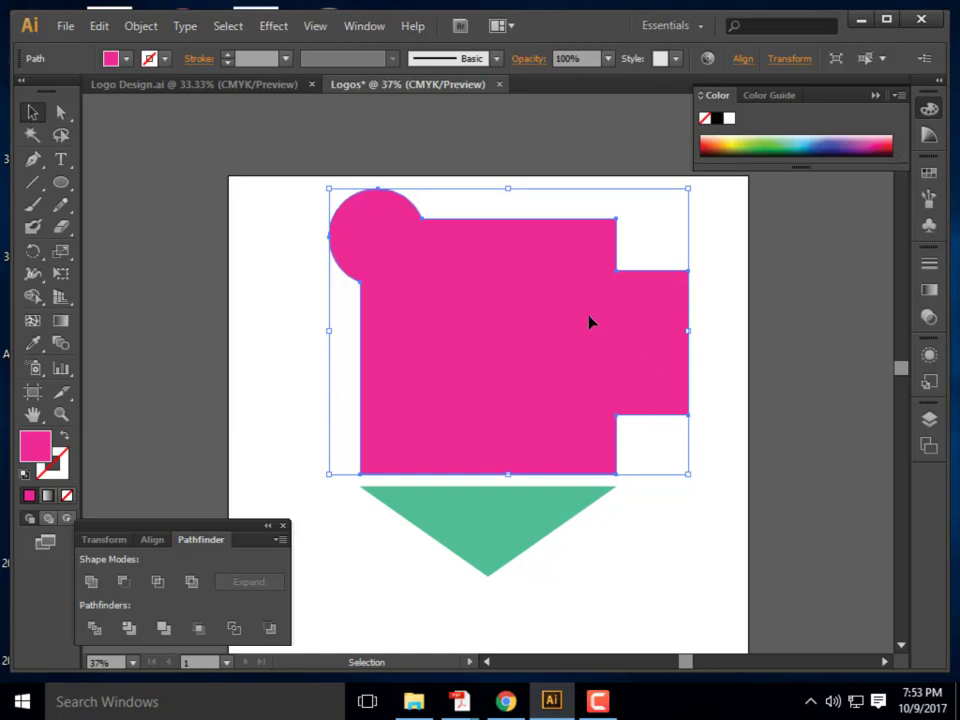
key(ctrl+z)
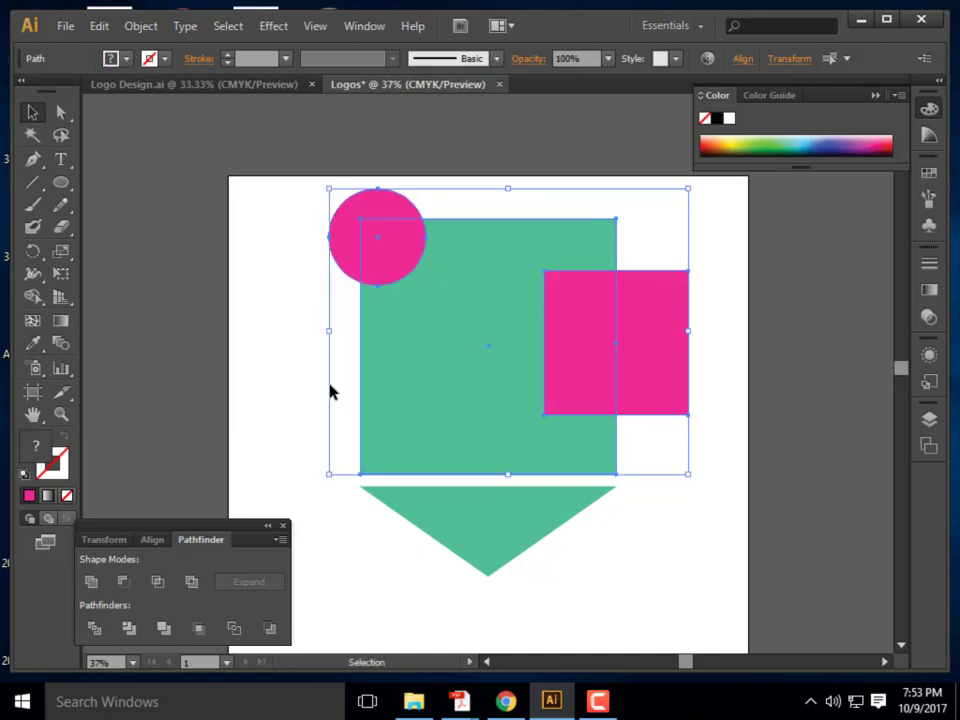
click(321, 474)
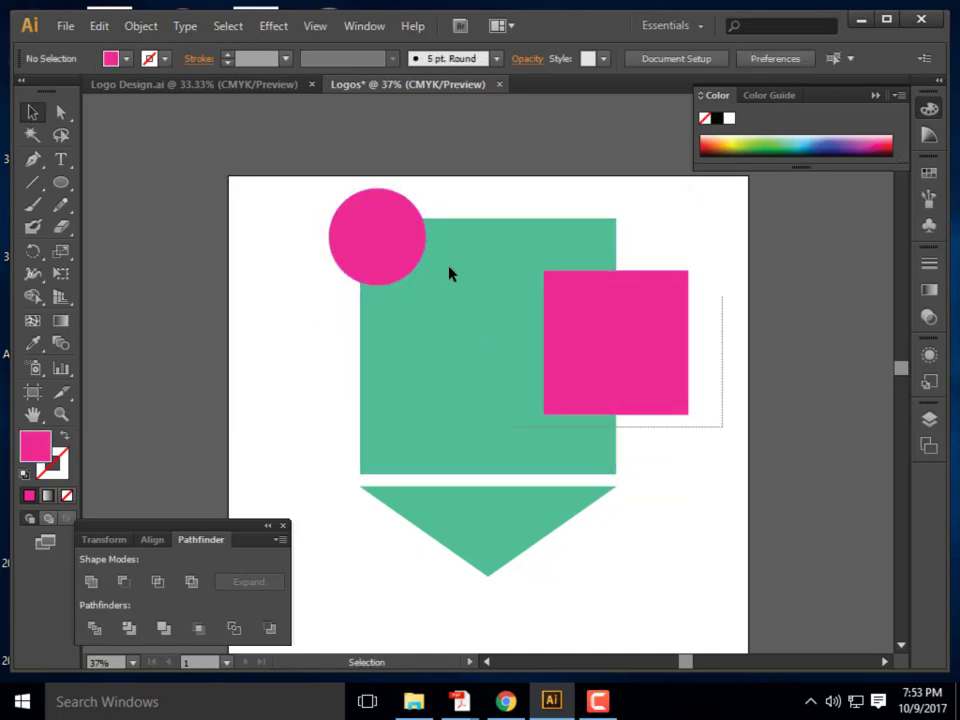
drag(540, 180, 319, 439)
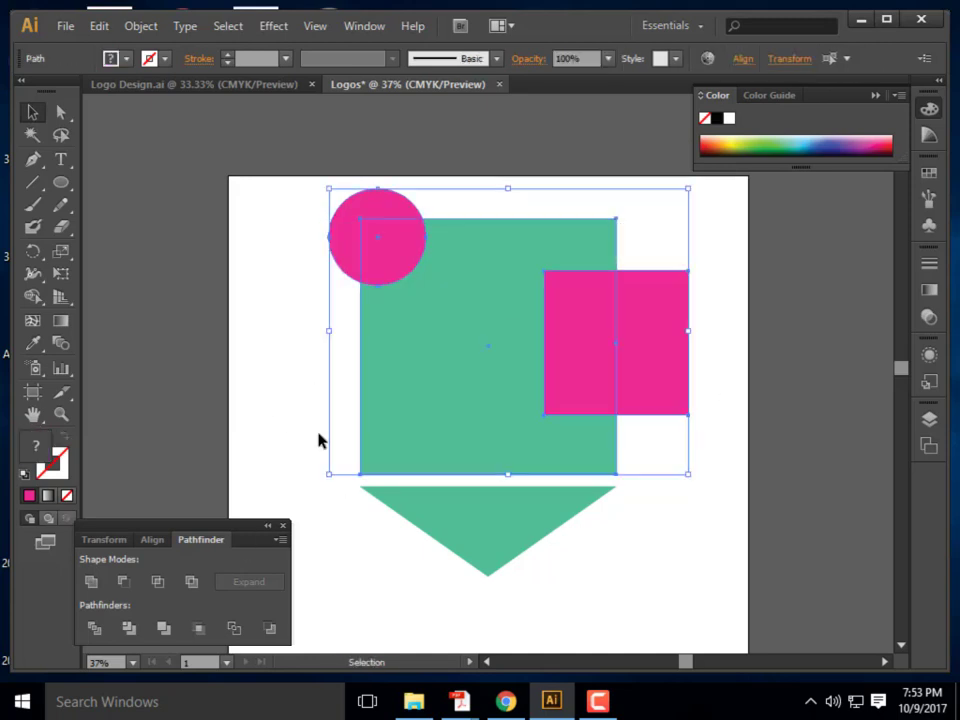
click(124, 584)
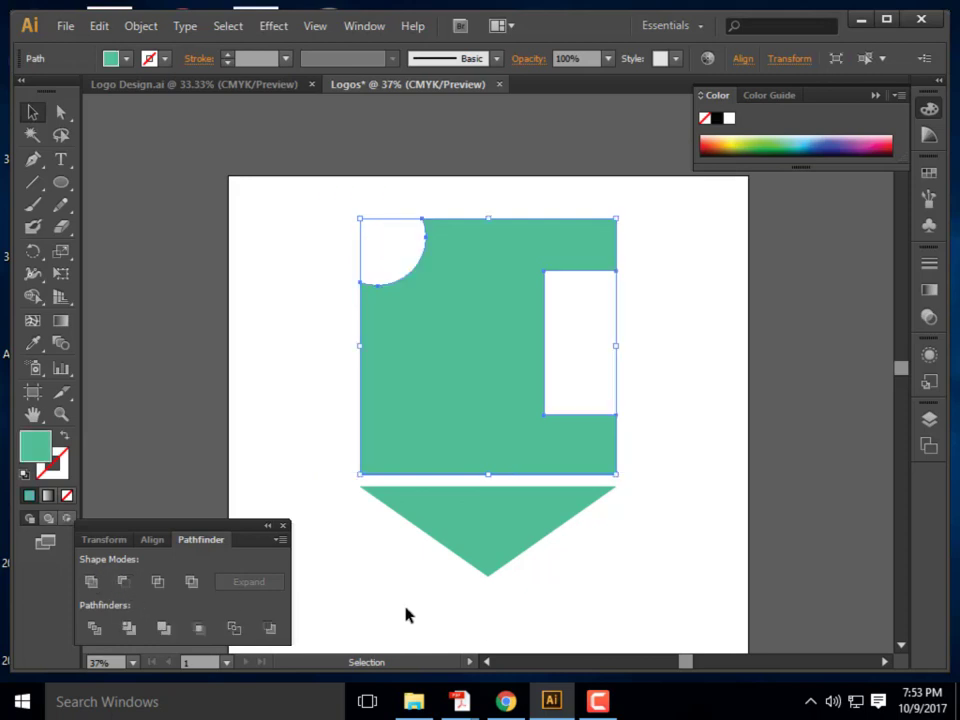
click(289, 333)
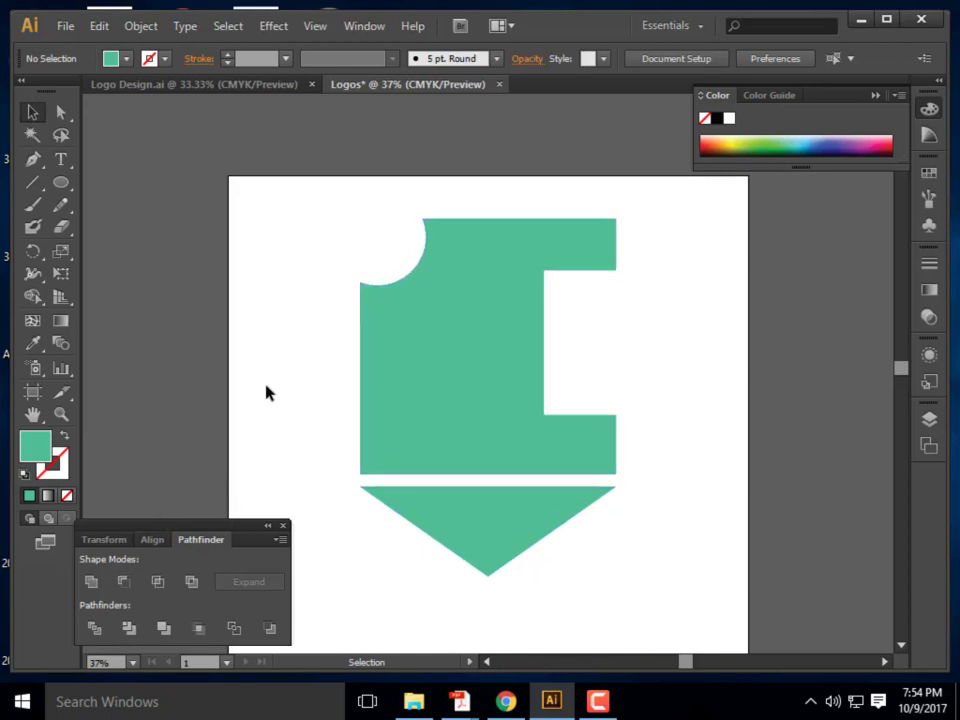
Undo the Minus Front cut and test Pathfinder Intersect on the overlapping shapes
key(ctrl+z)
click(727, 422)
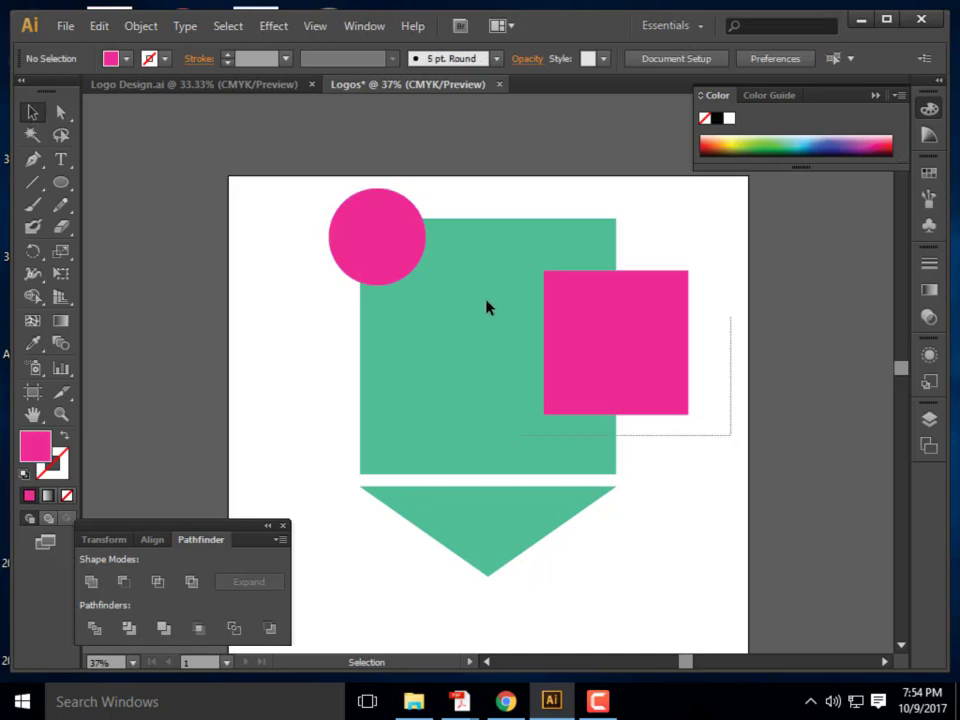
drag(731, 433, 318, 232)
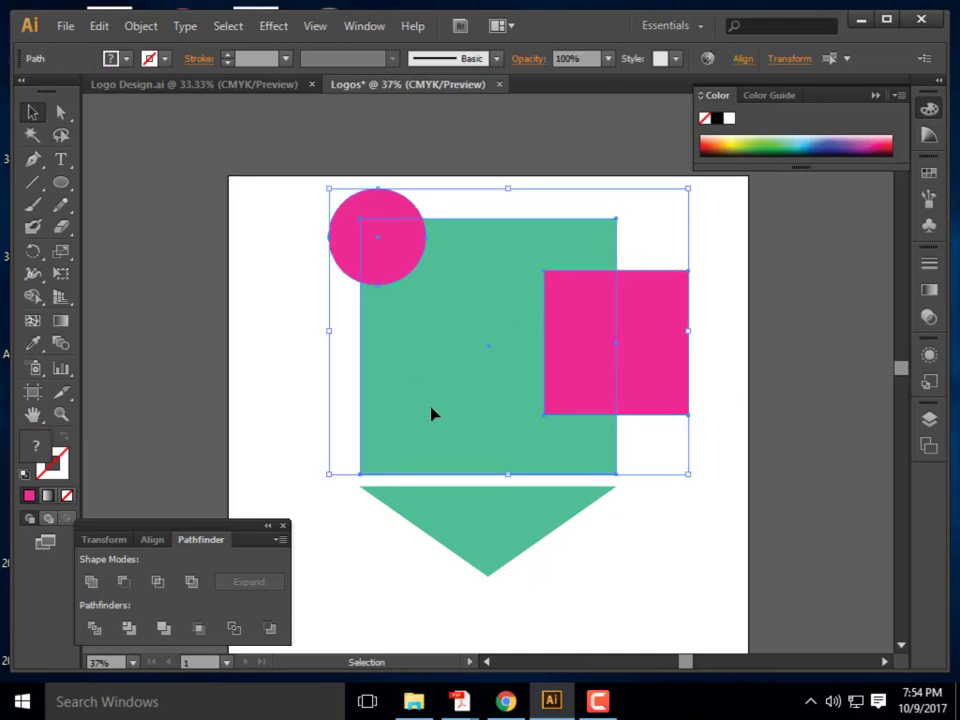
click(159, 582)
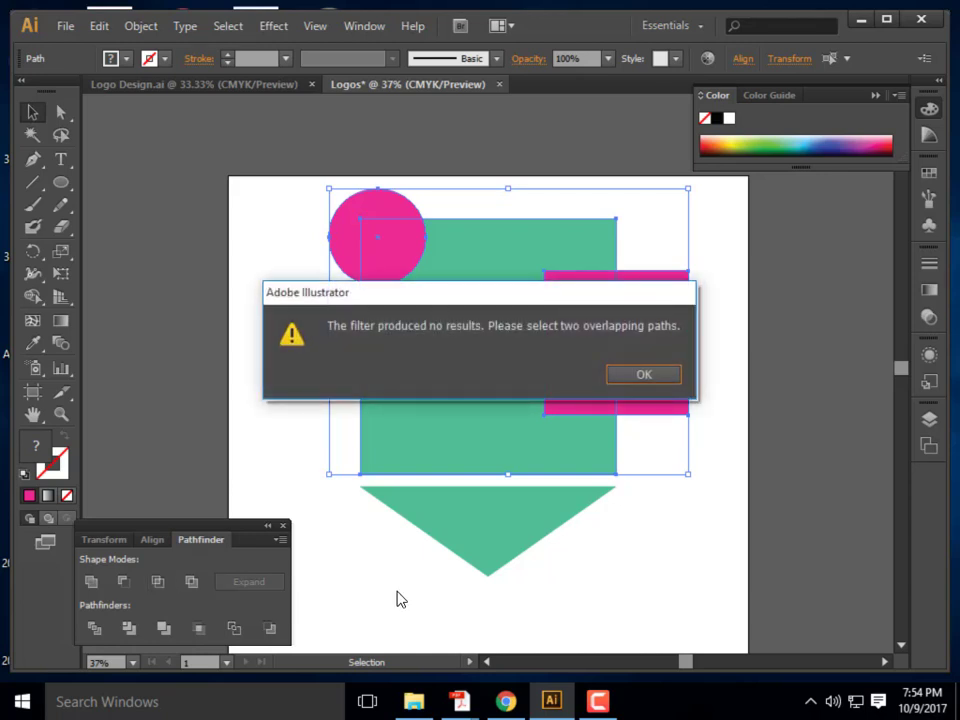
click(660, 377)
click(724, 421)
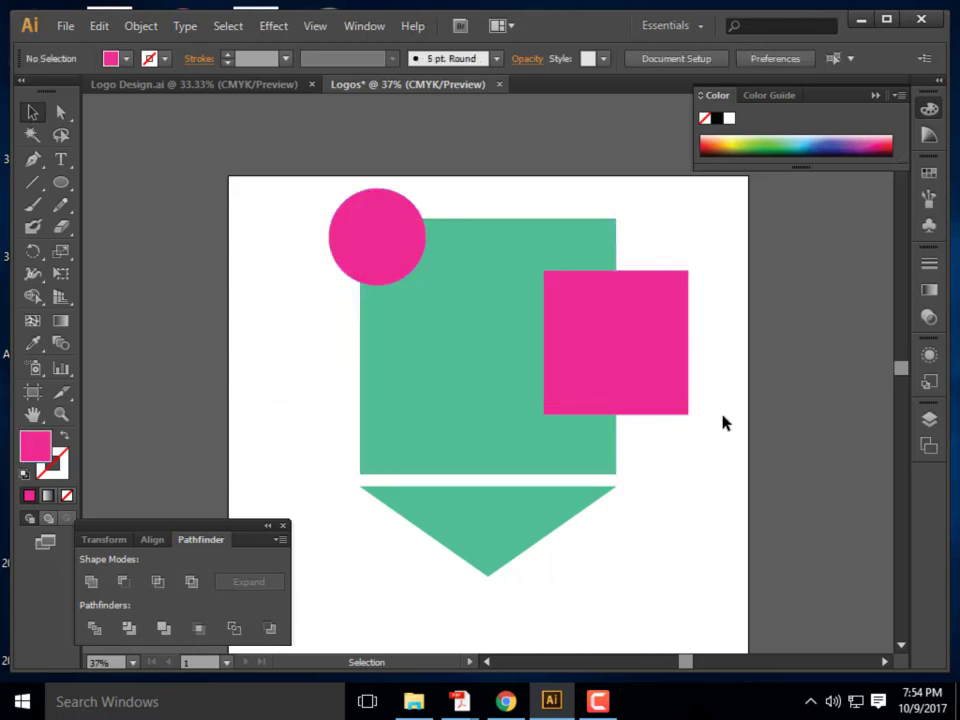
drag(722, 421, 502, 293)
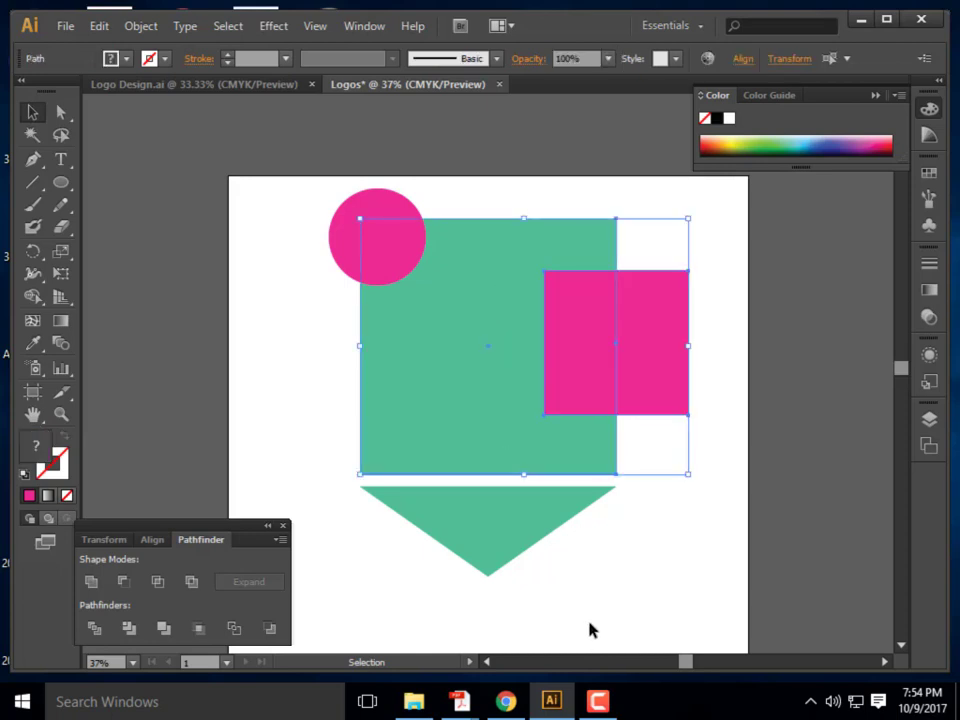
click(165, 585)
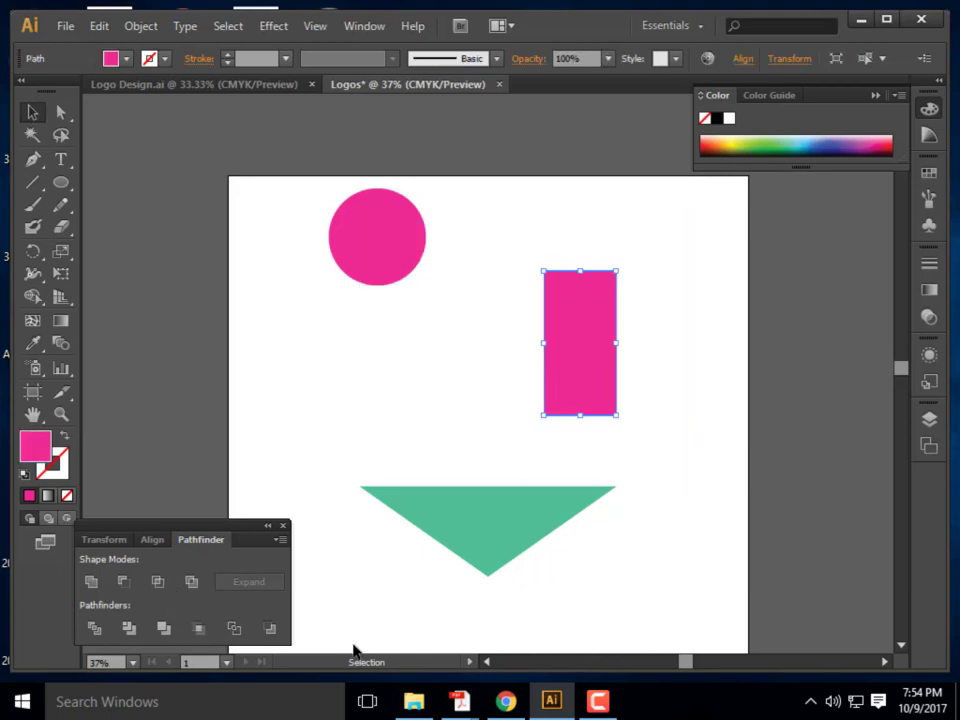
click(634, 372)
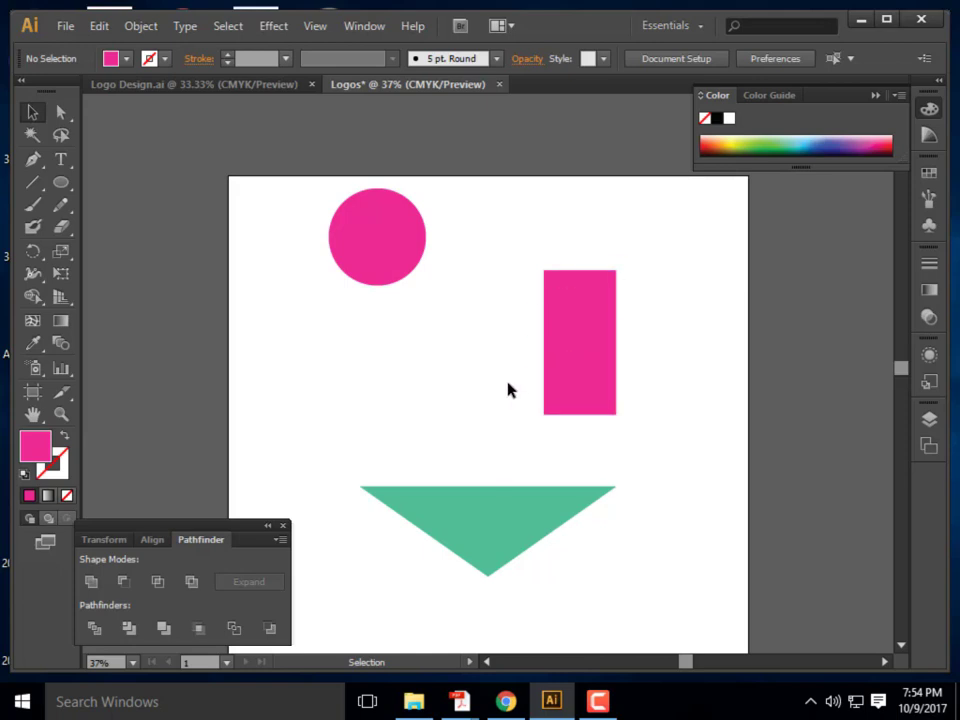
Undo, repeat Intersect on the green and pink squares, then undo again
key(ctrl+z)
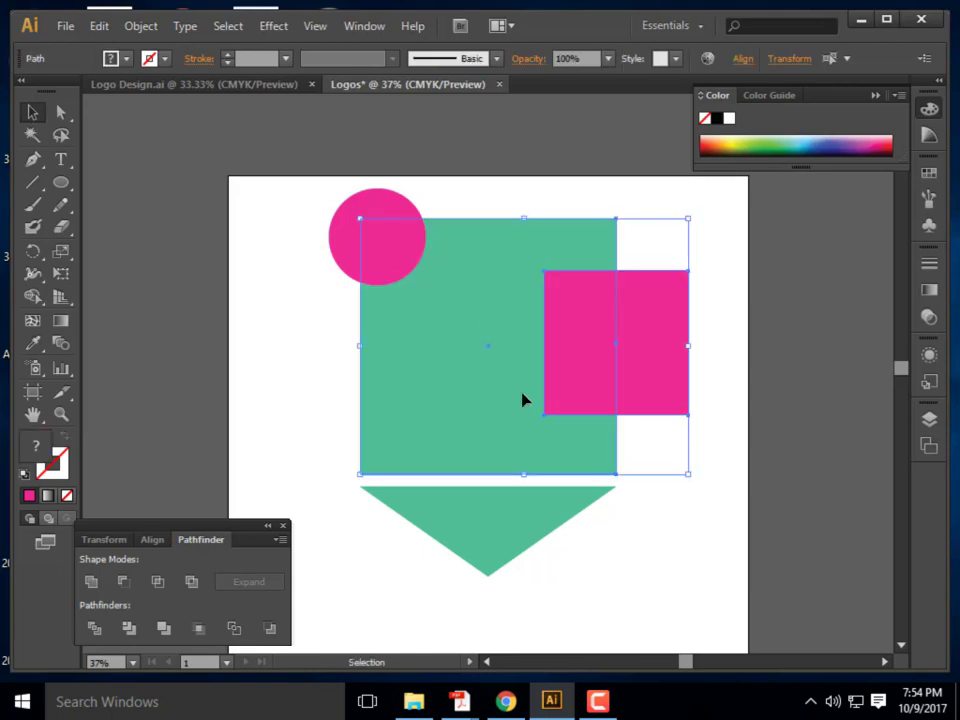
click(690, 209)
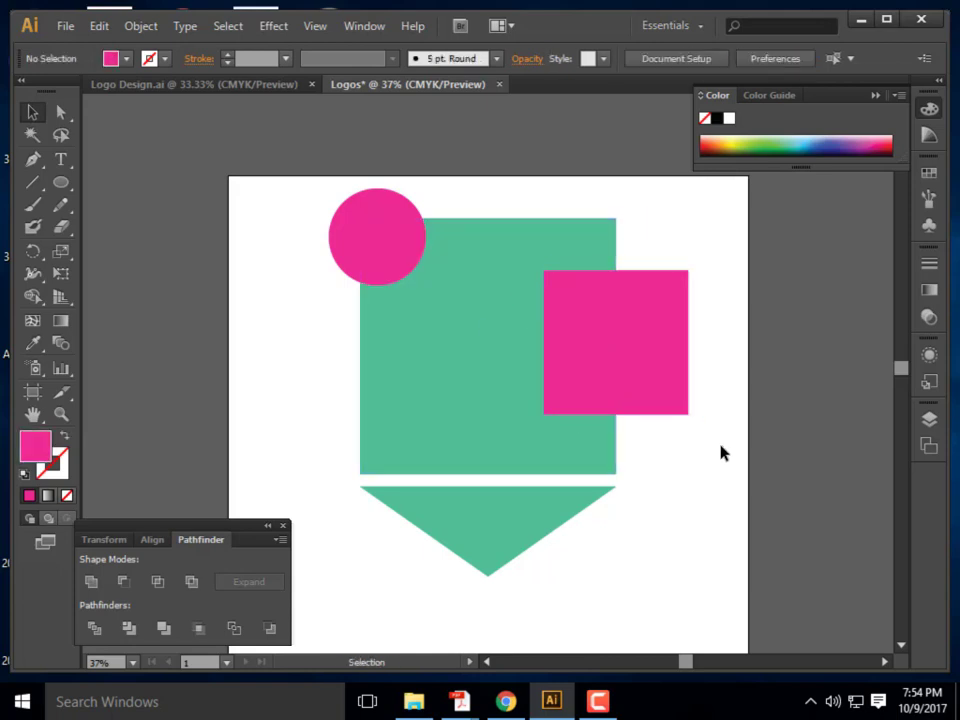
drag(721, 447, 560, 383)
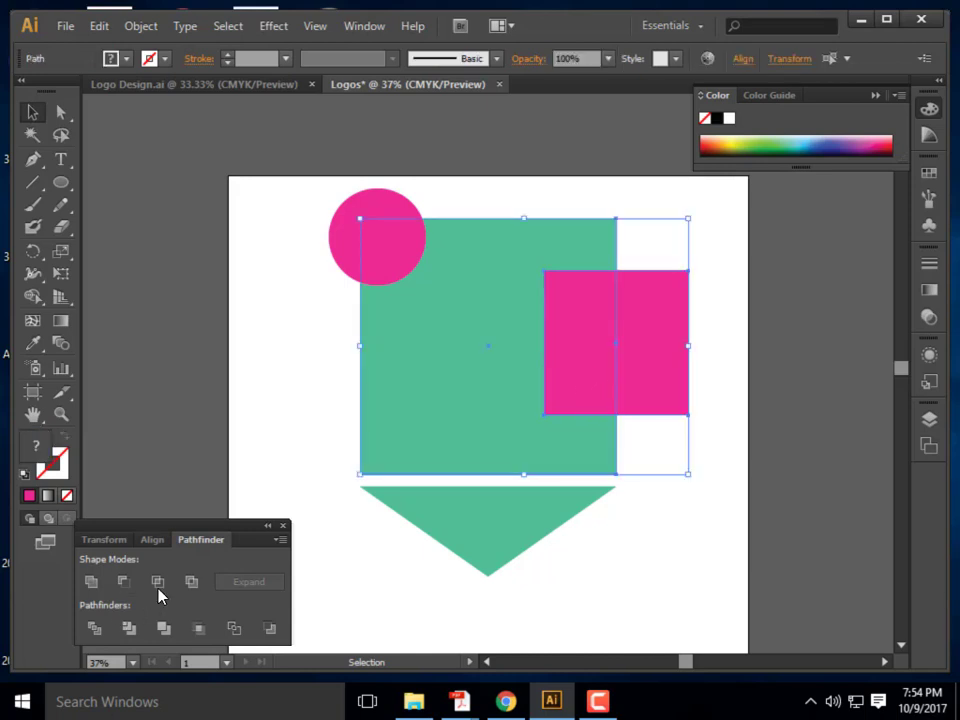
click(157, 581)
click(686, 558)
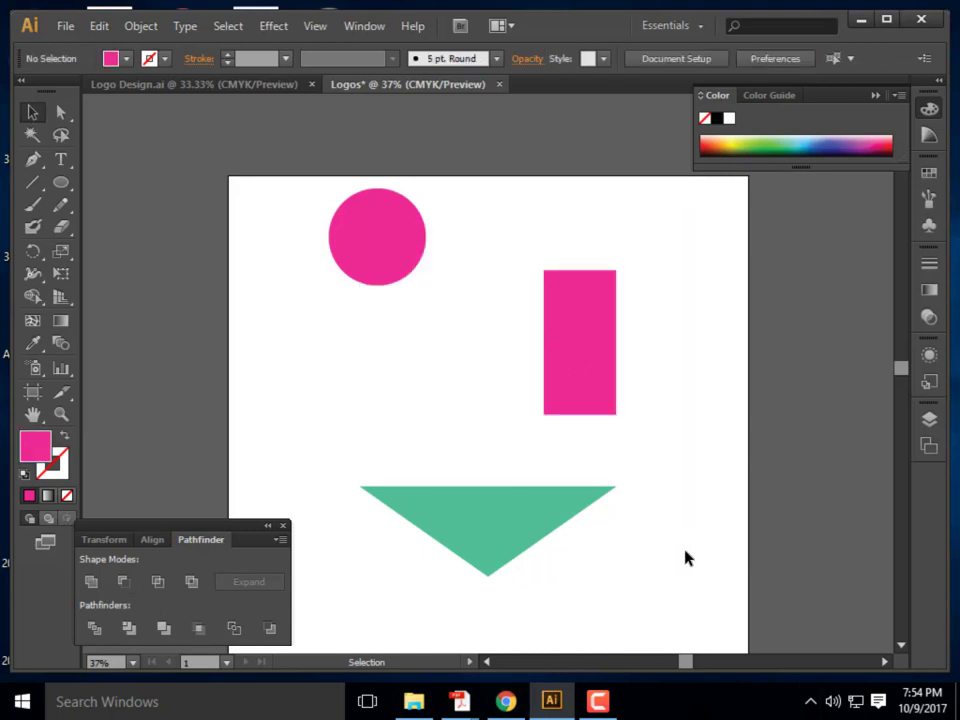
key(ctrl+z)
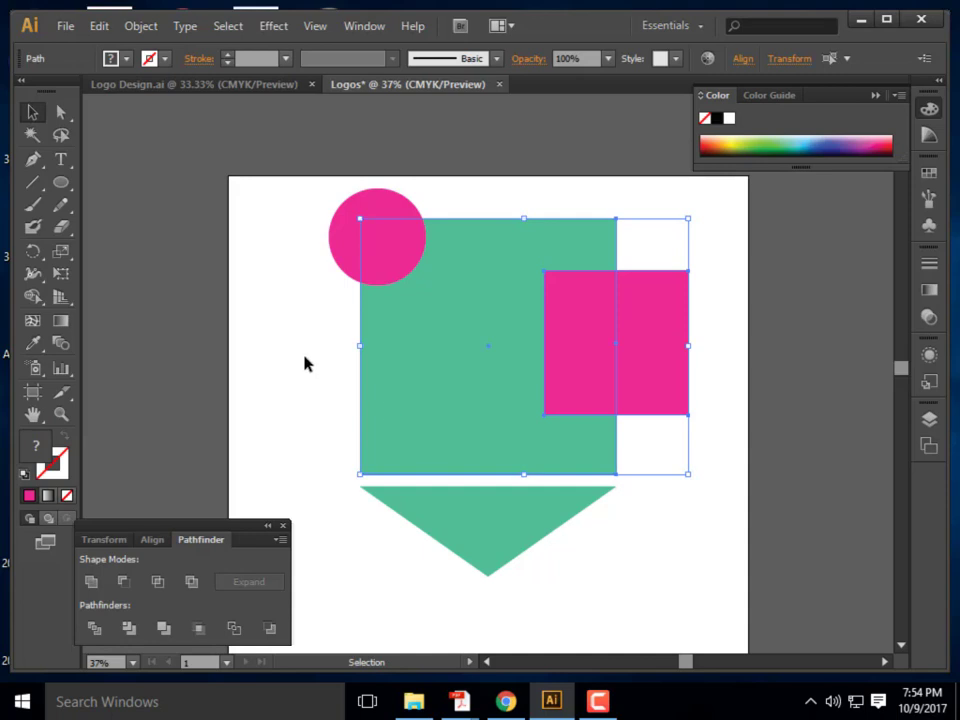
Intersect the circle with the green square, undo it, and reselect all three shapes
drag(260, 193, 430, 410)
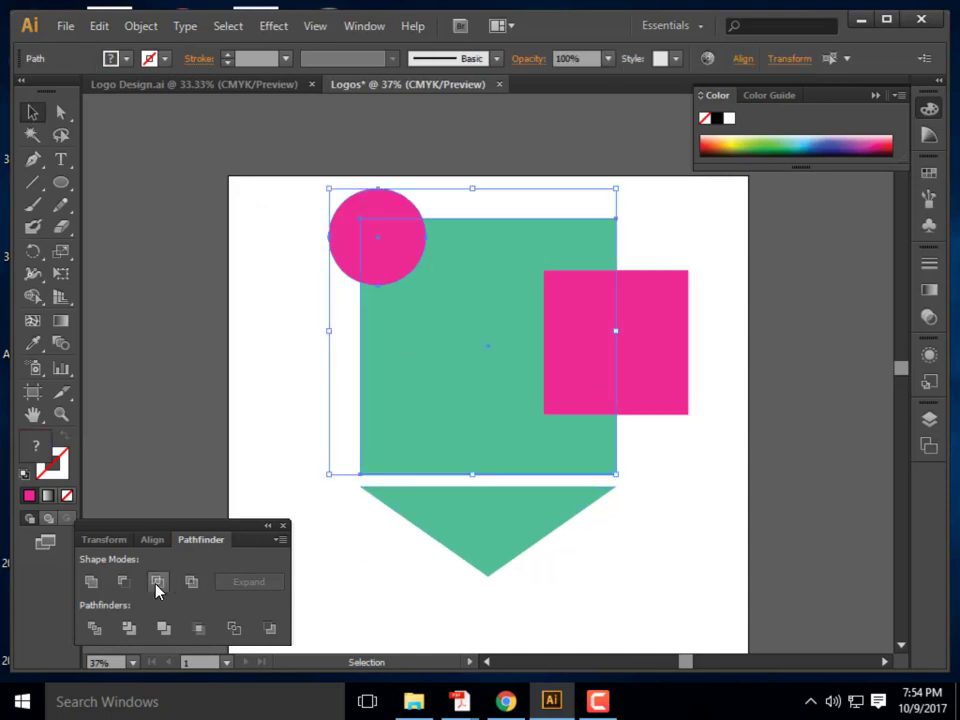
click(157, 581)
click(380, 423)
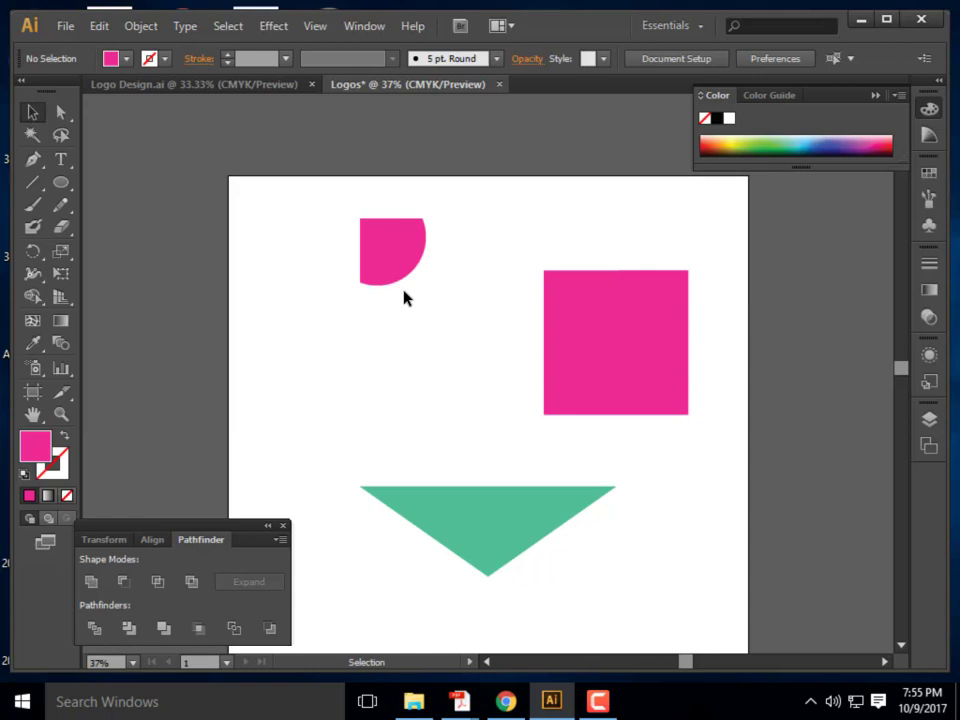
key(ctrl+z)
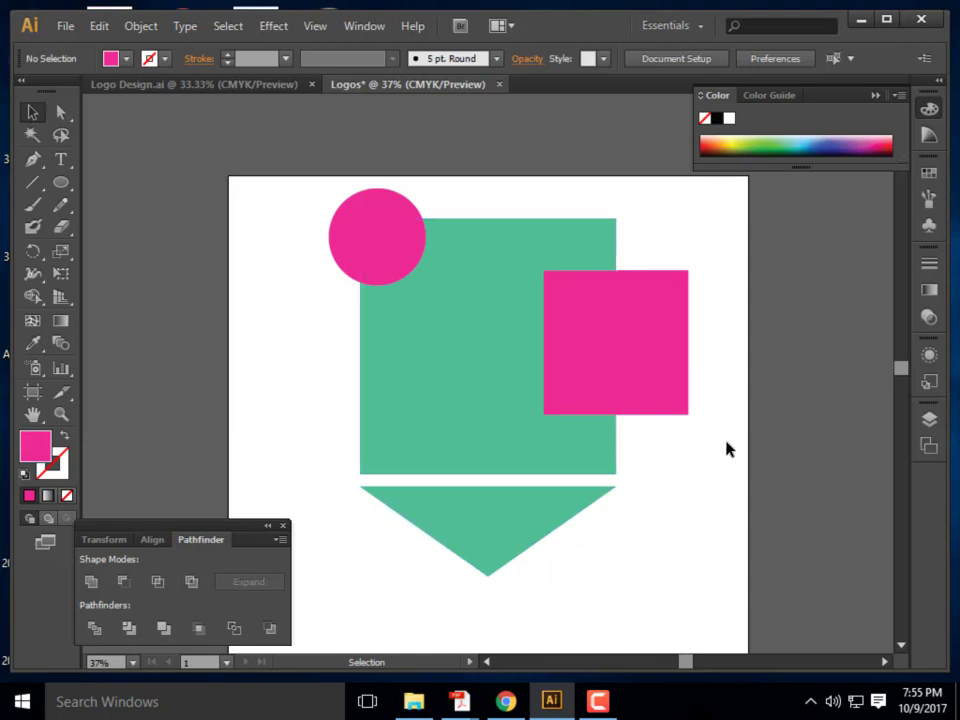
drag(726, 448, 330, 234)
Merge the circle and both squares with Pathfinder Exclude, knocking their overlaps out white
click(192, 582)
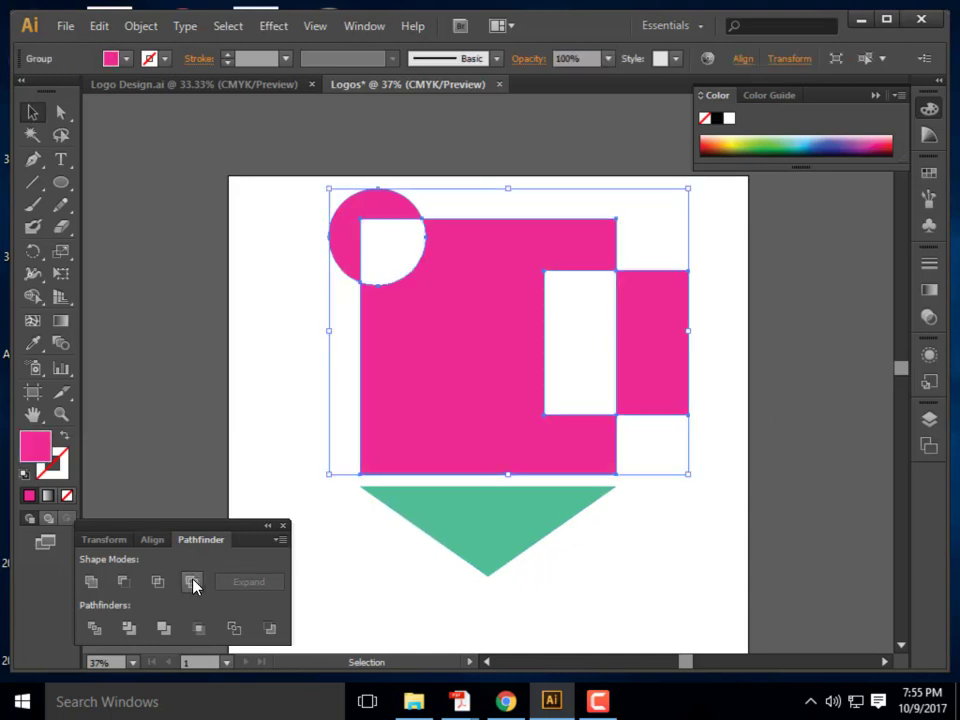
click(650, 565)
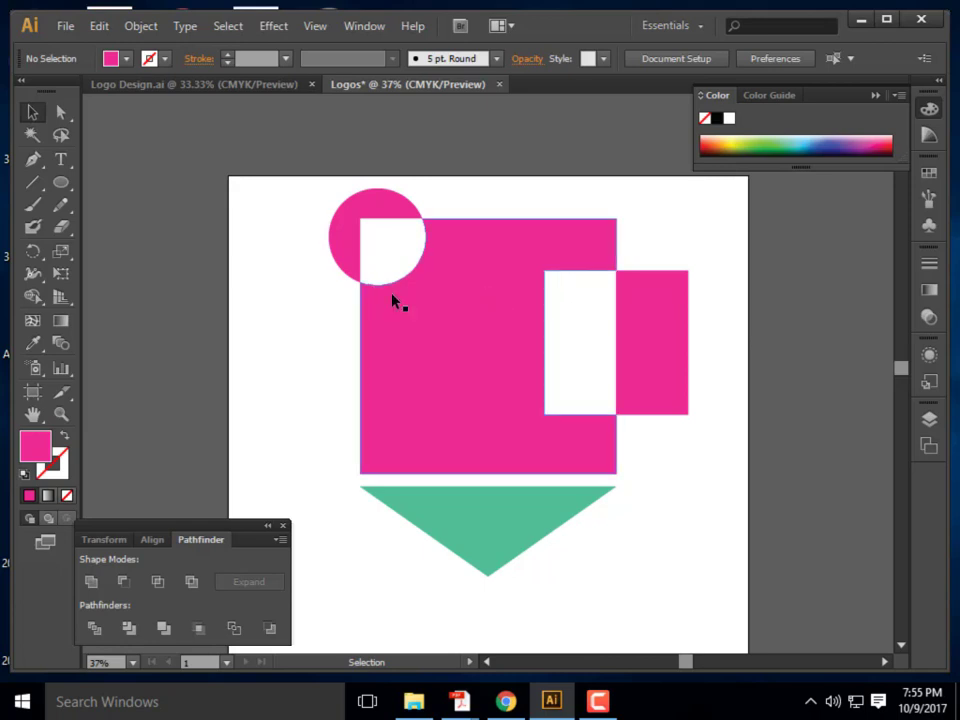
key(p)
click(61, 182)
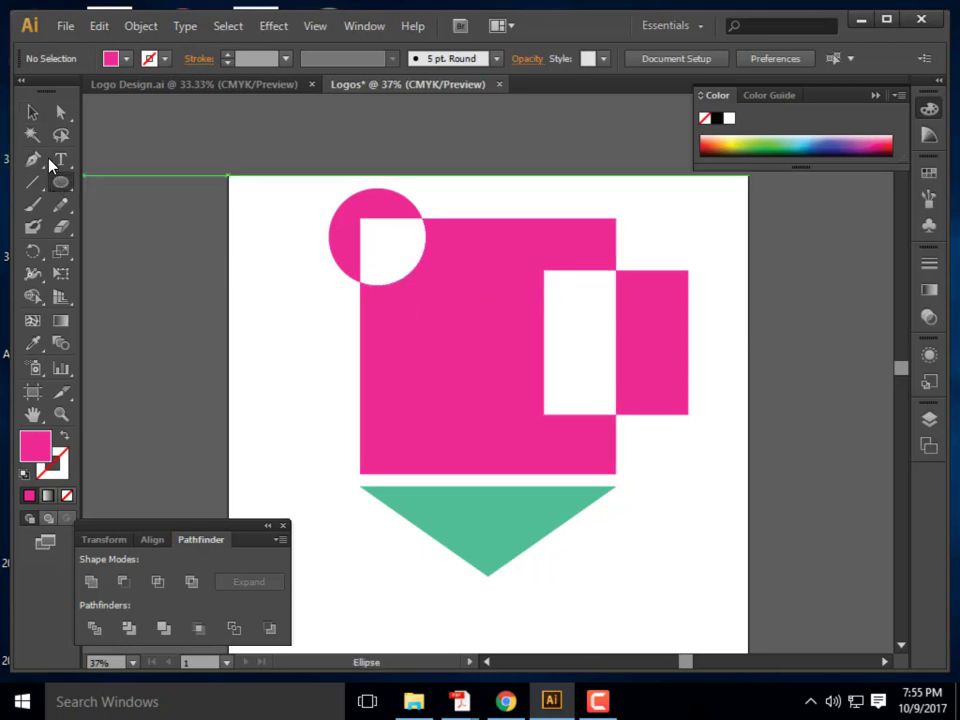
click(32, 112)
Delete the green triangle from below the pink shape
click(508, 517)
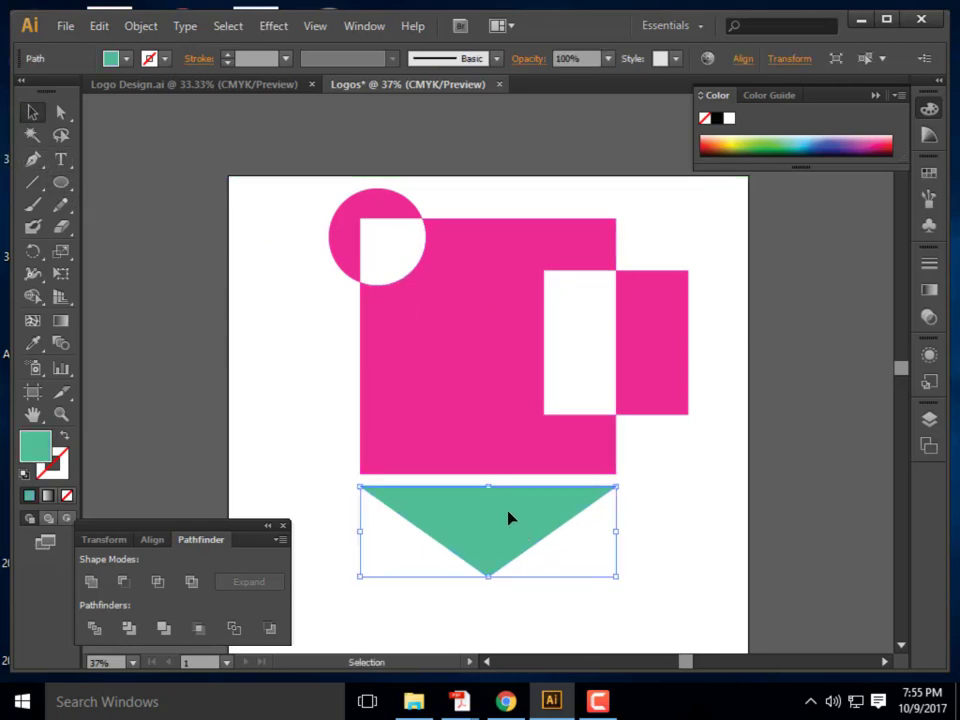
drag(510, 518, 484, 269)
key(ctrl+z)
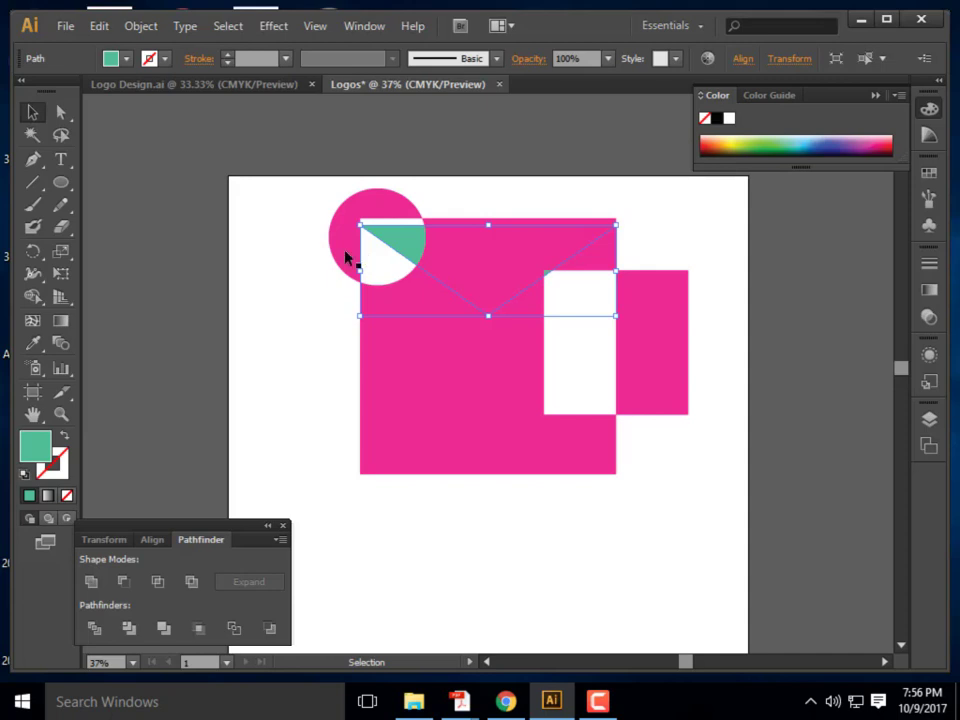
drag(388, 251, 381, 556)
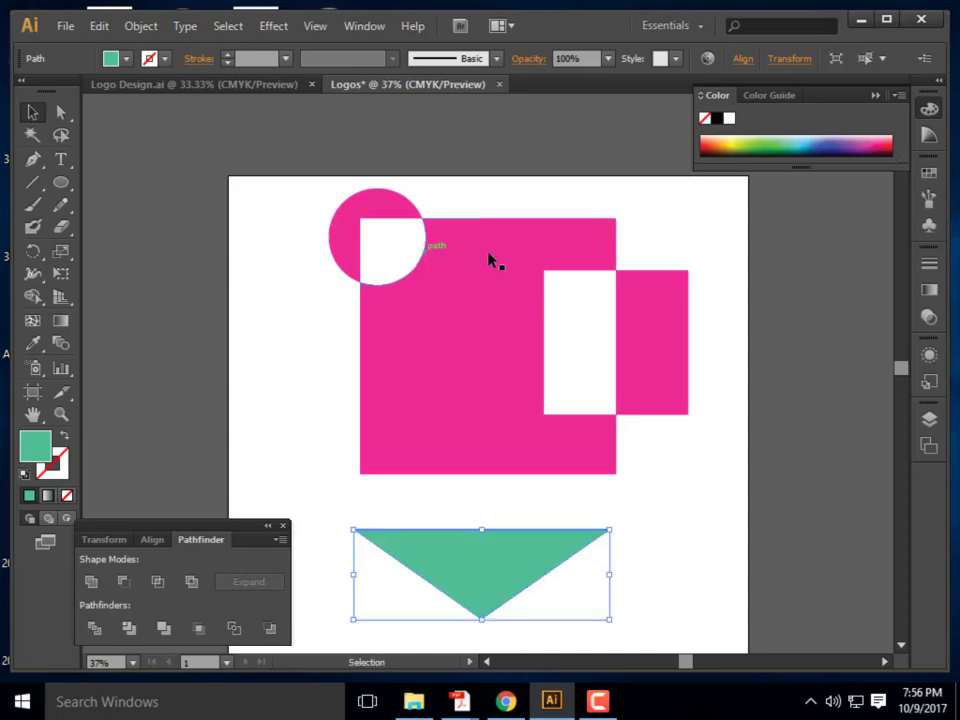
key(Delete)
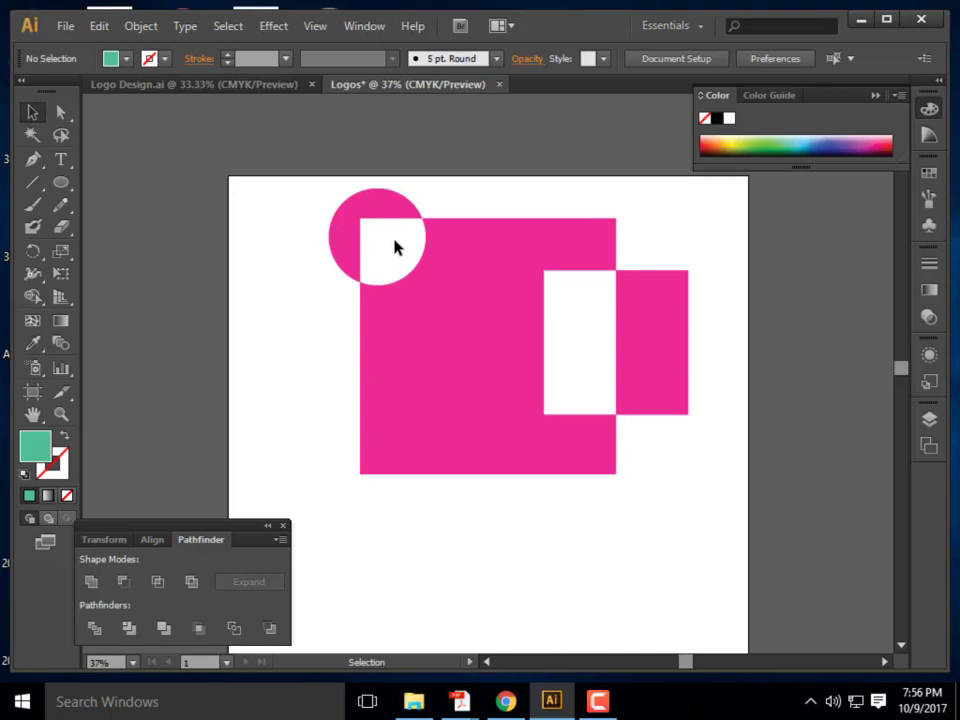
drag(62, 184, 120, 184)
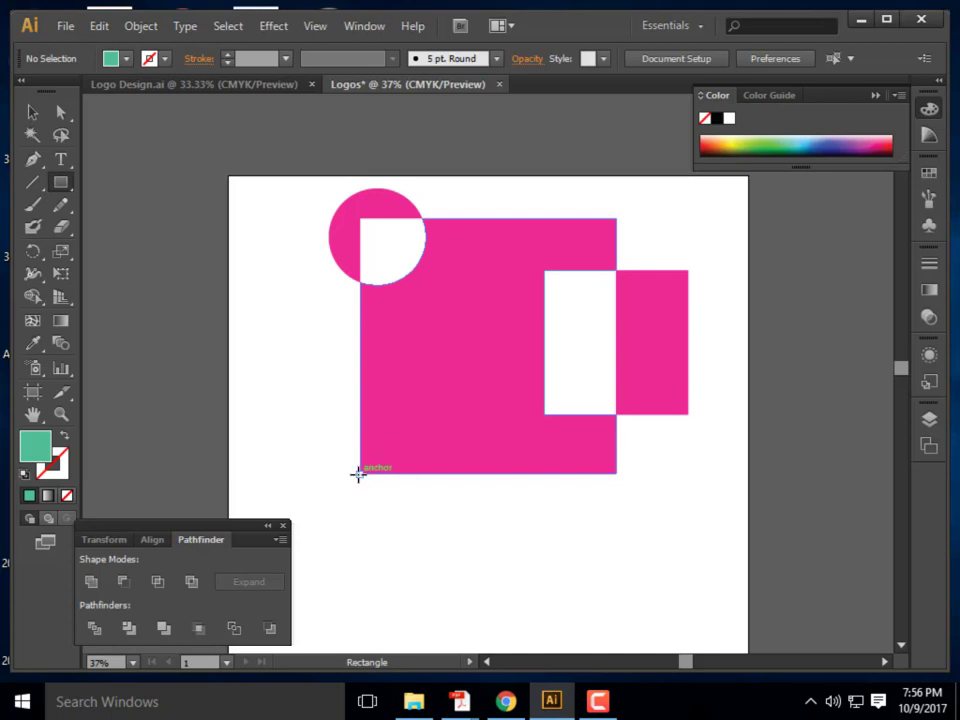
drag(360, 471, 617, 218)
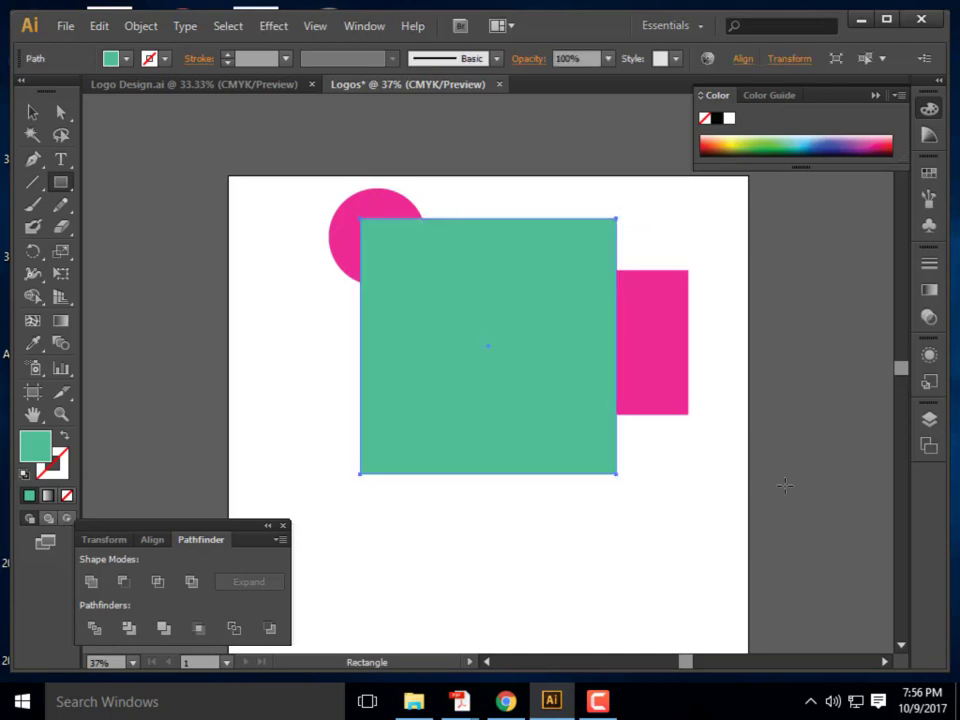
click(717, 119)
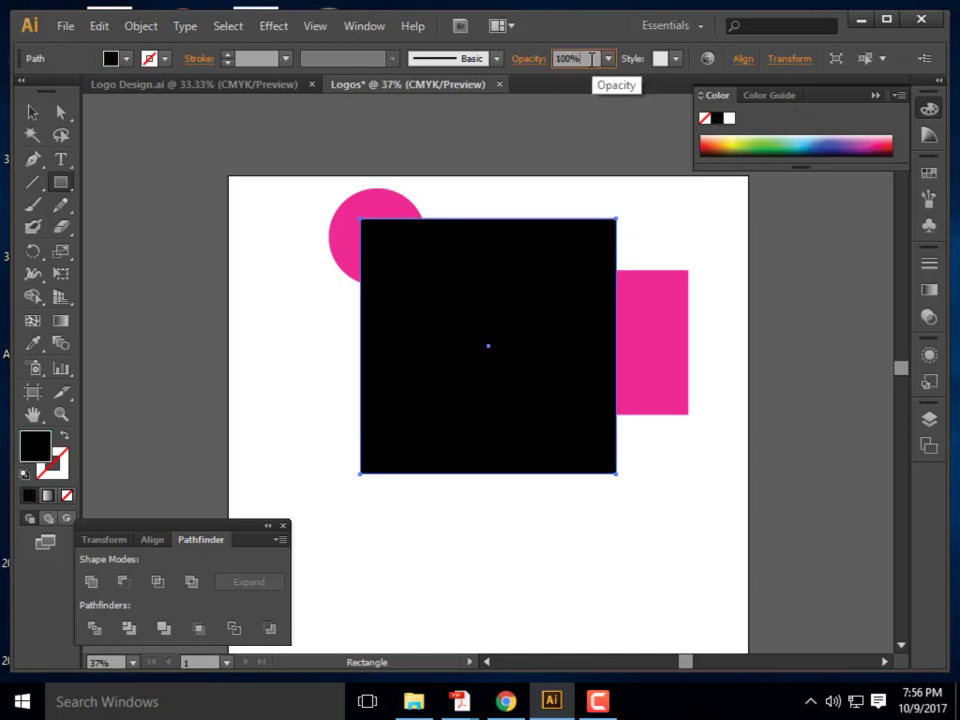
click(591, 58)
text(50)
key(Return)
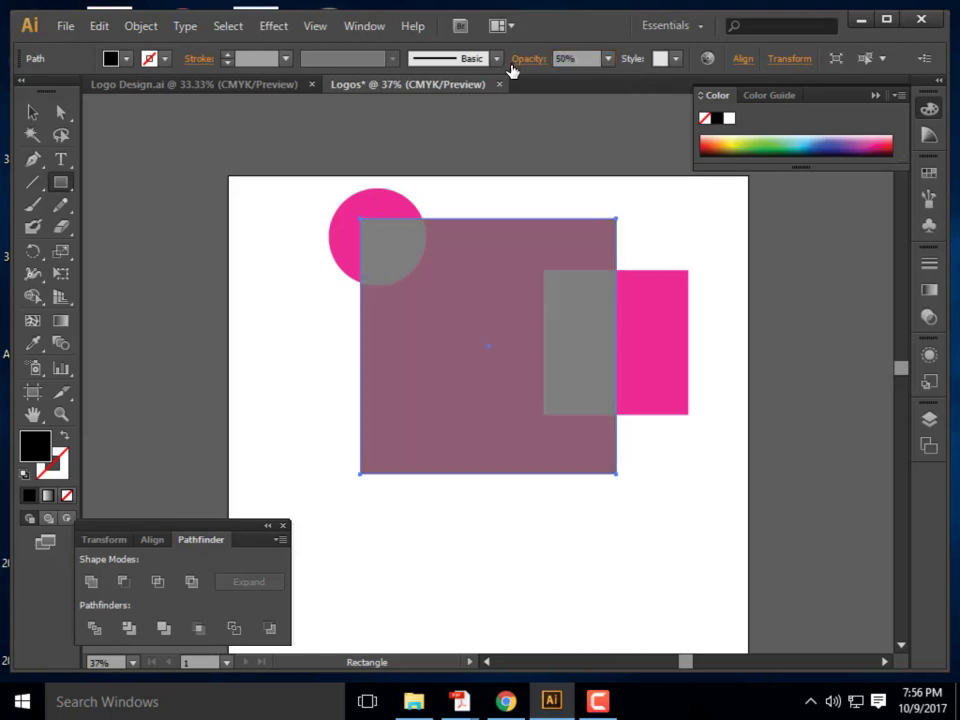
click(31, 111)
click(298, 343)
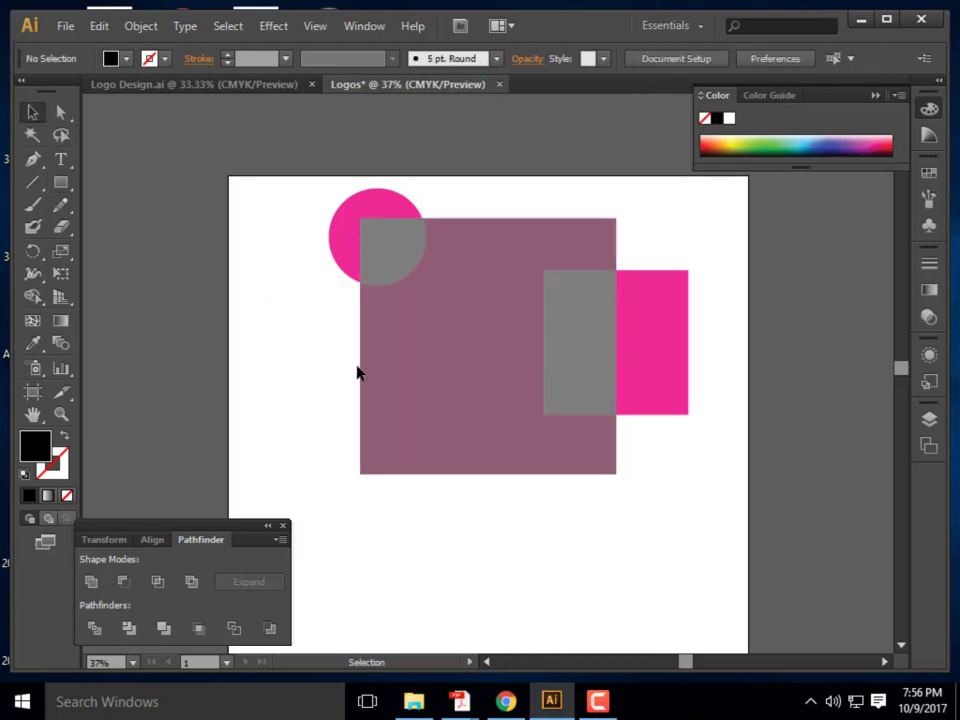
click(577, 345)
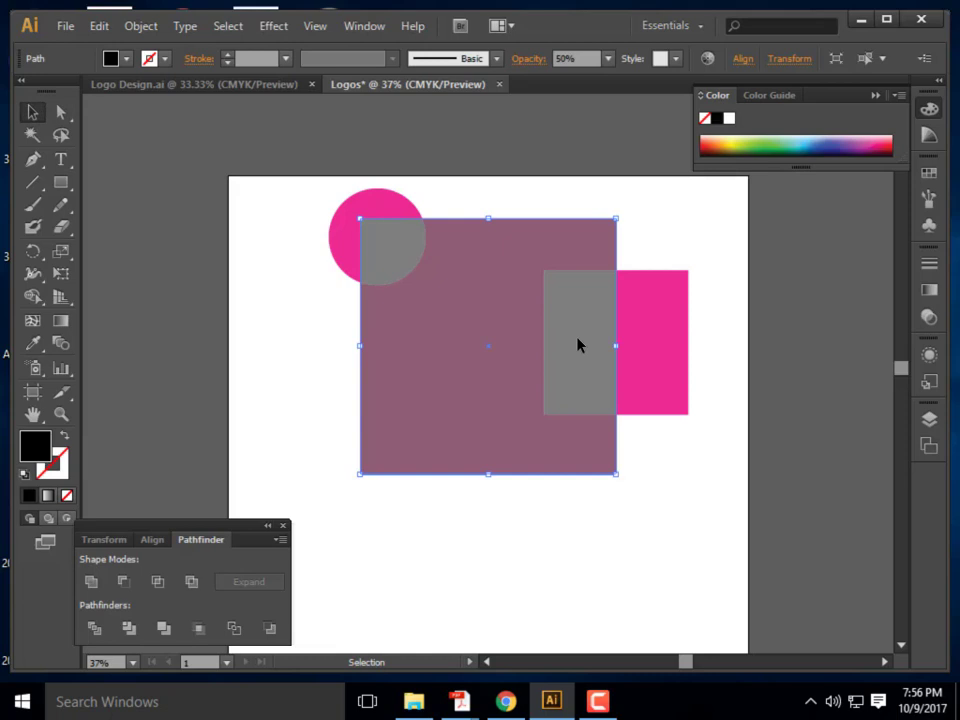
right_click(578, 346)
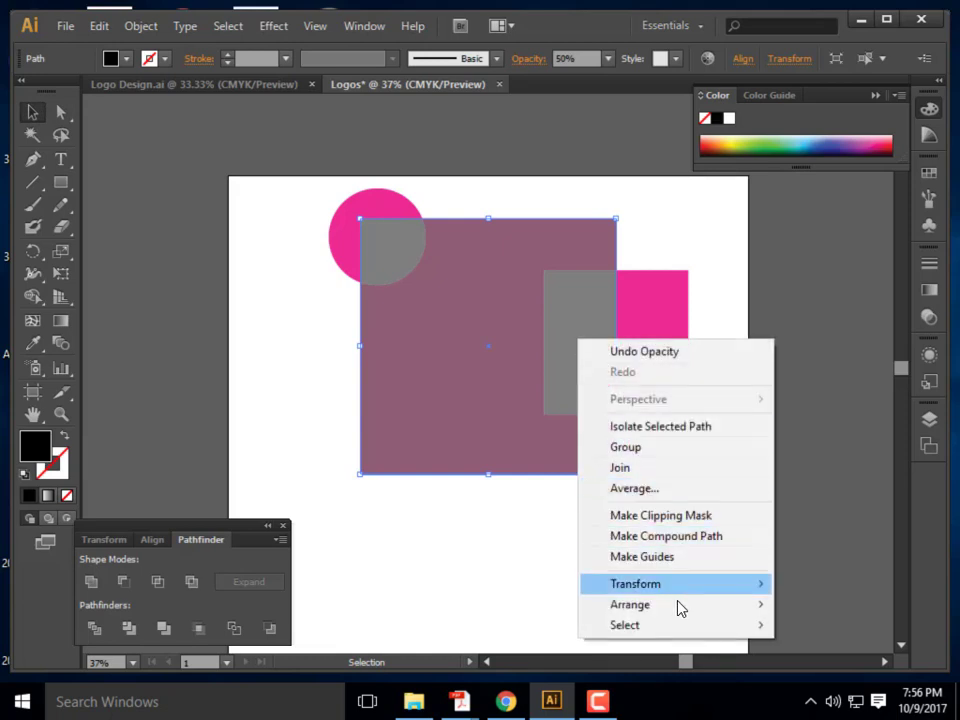
mouse_move(671, 607)
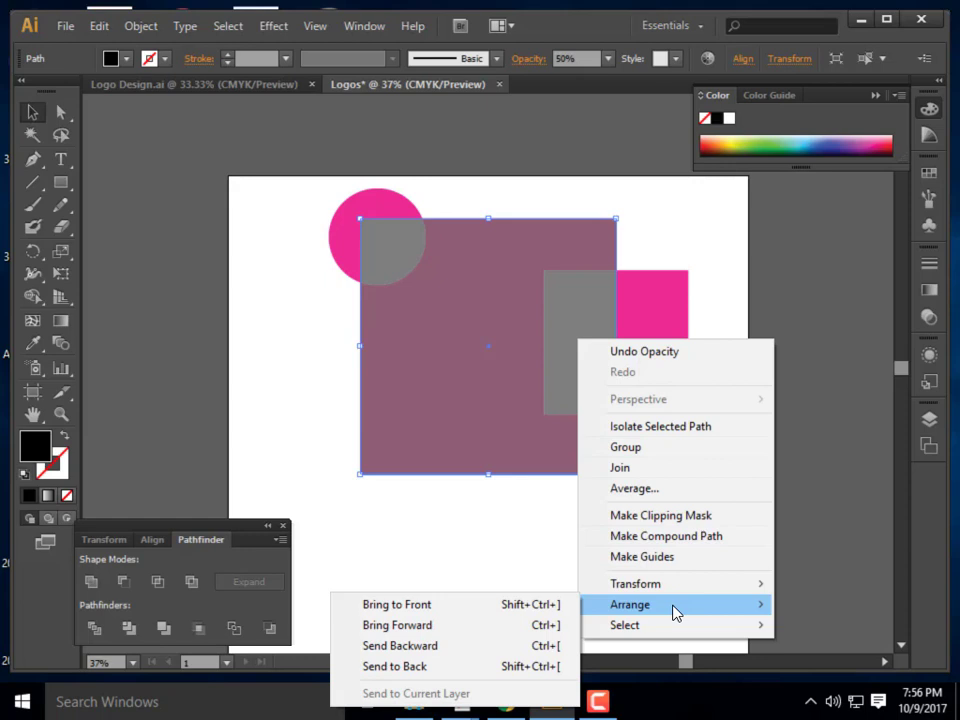
click(448, 666)
key(ctrl+shift+a)
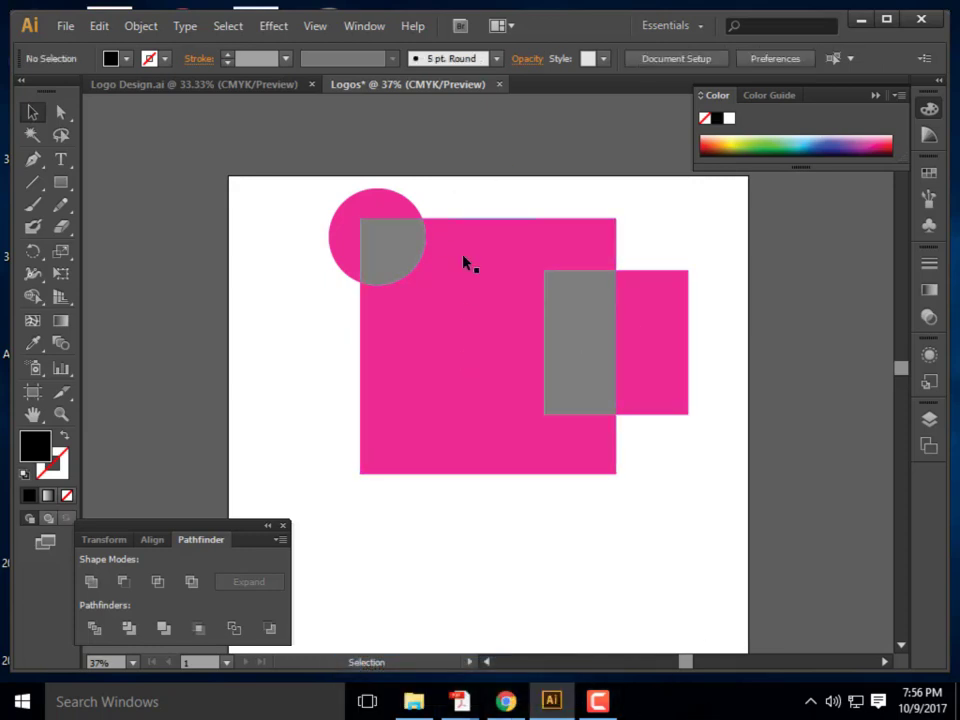
click(579, 360)
right_click(579, 359)
mouse_move(650, 622)
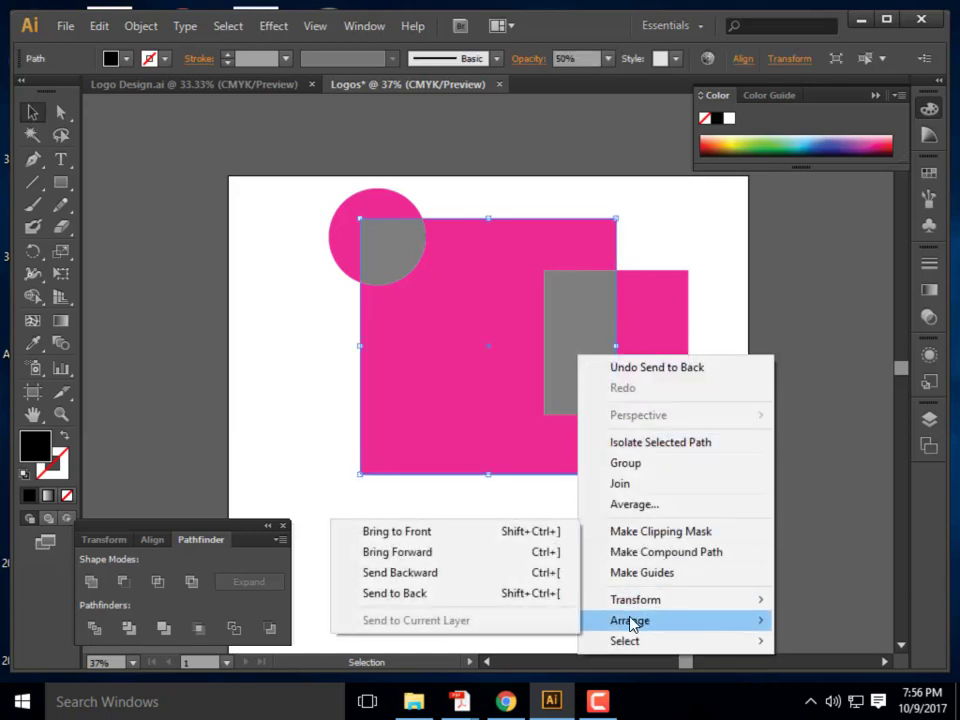
click(396, 529)
click(585, 573)
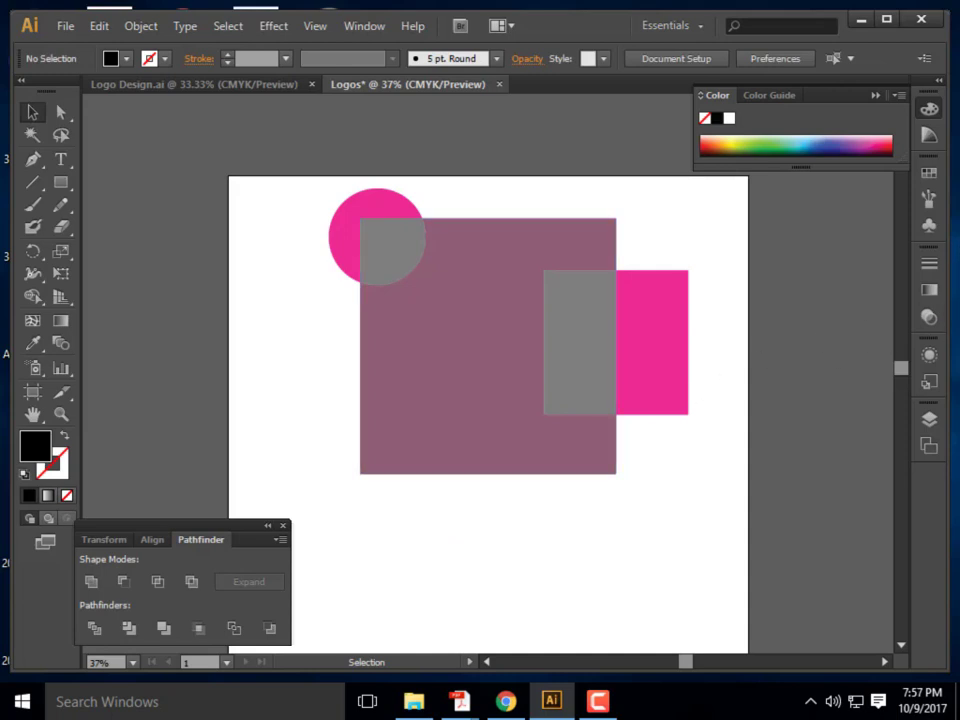
Expand the Logo 1 layer and its group in the Layers panel to view the three paths
click(930, 420)
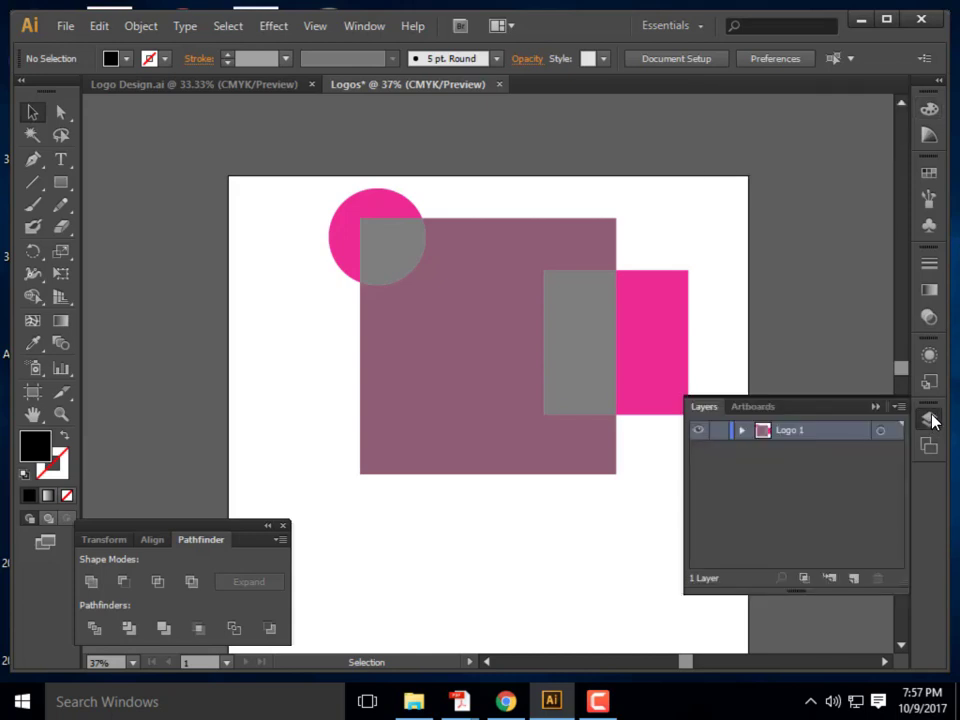
click(741, 430)
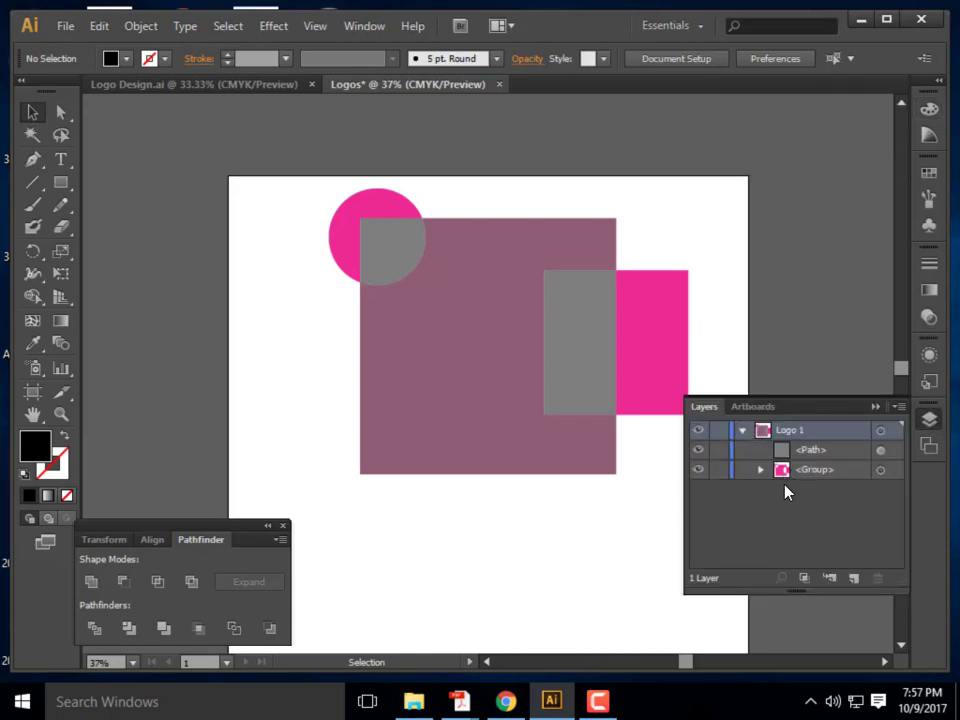
click(760, 470)
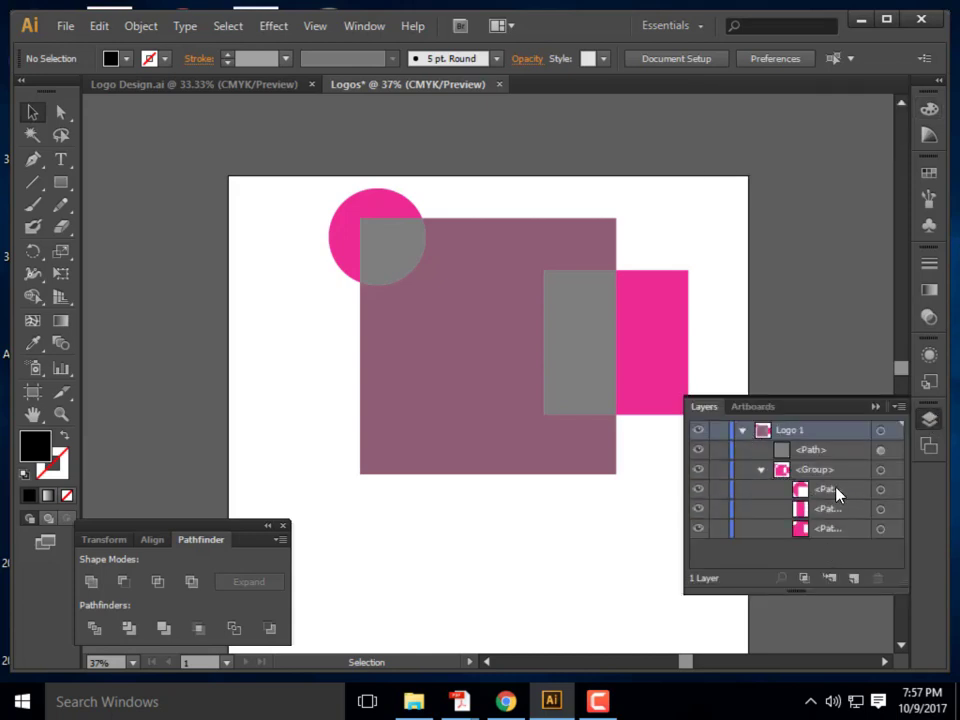
drag(826, 505, 846, 546)
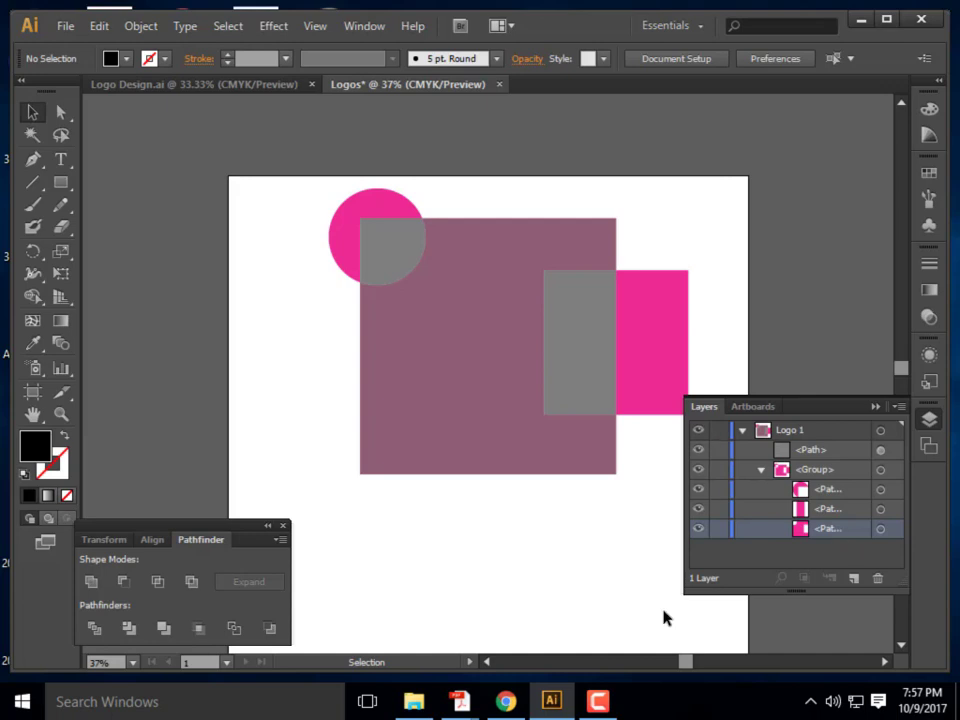
click(876, 408)
Delete the large semi-transparent square from the artboard
right_click(579, 347)
click(606, 262)
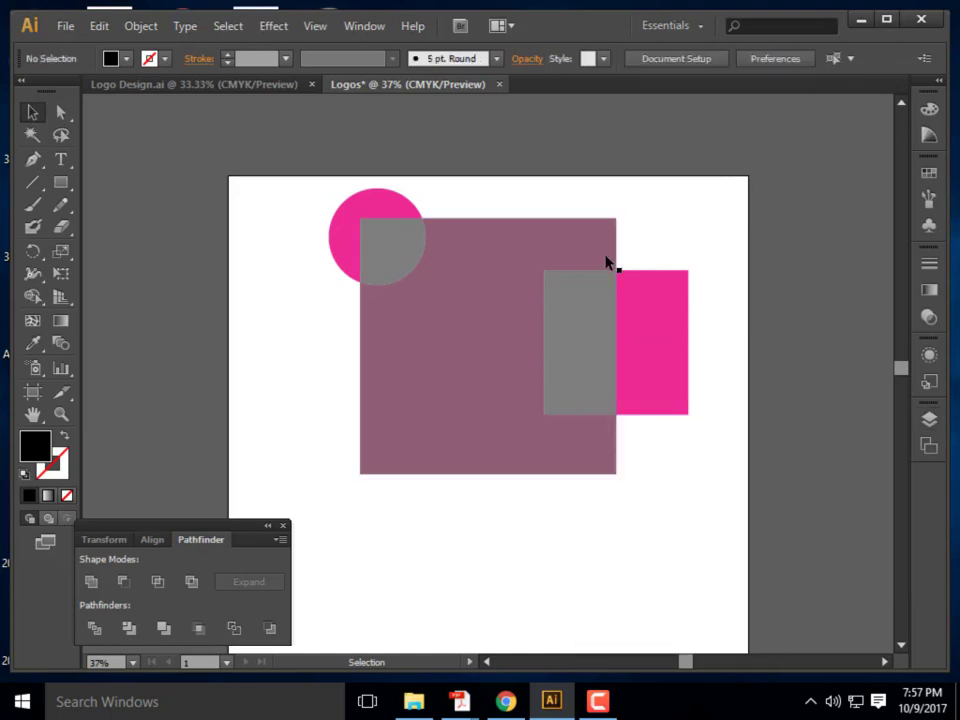
click(590, 303)
key(Delete)
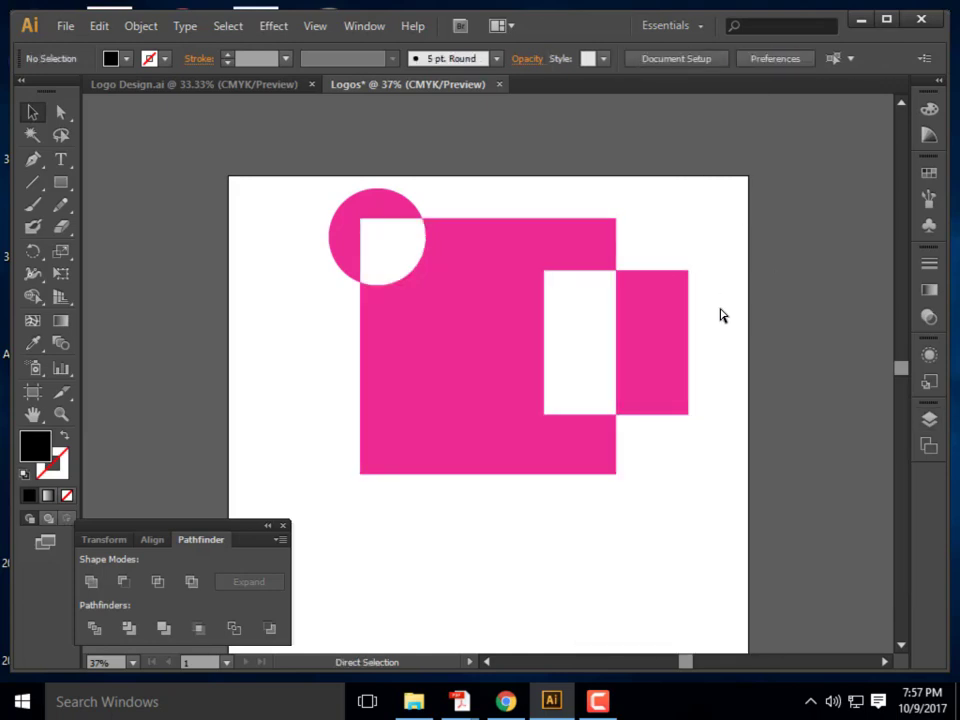
Undo four times to restore the solid green square with the triangle below
key(ctrl+z)
key(ctrl+z)
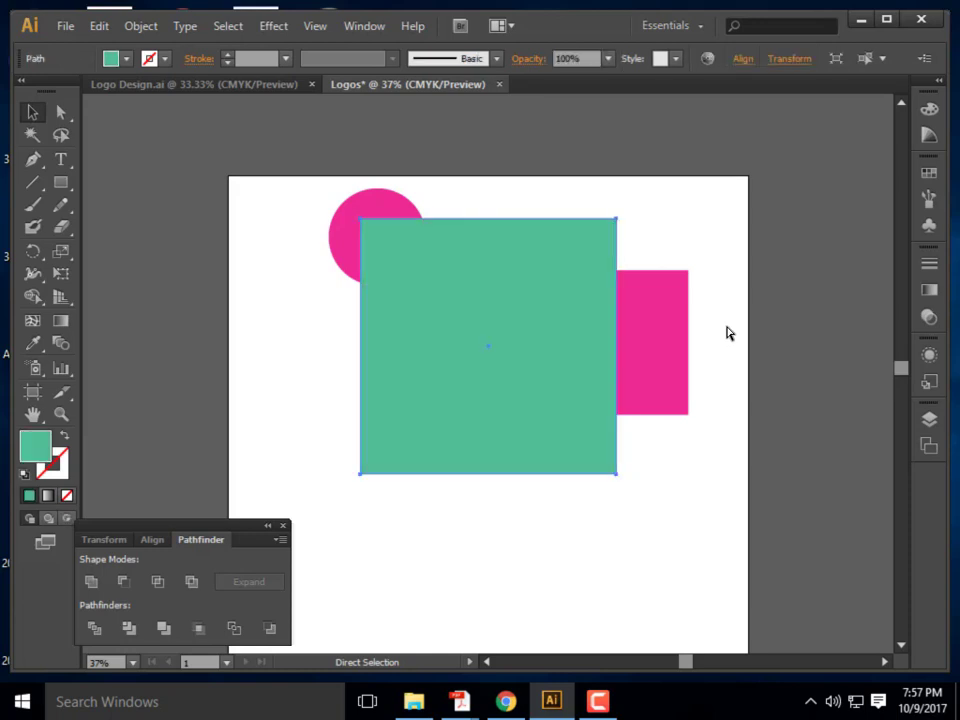
key(ctrl+z)
key(ctrl+z)
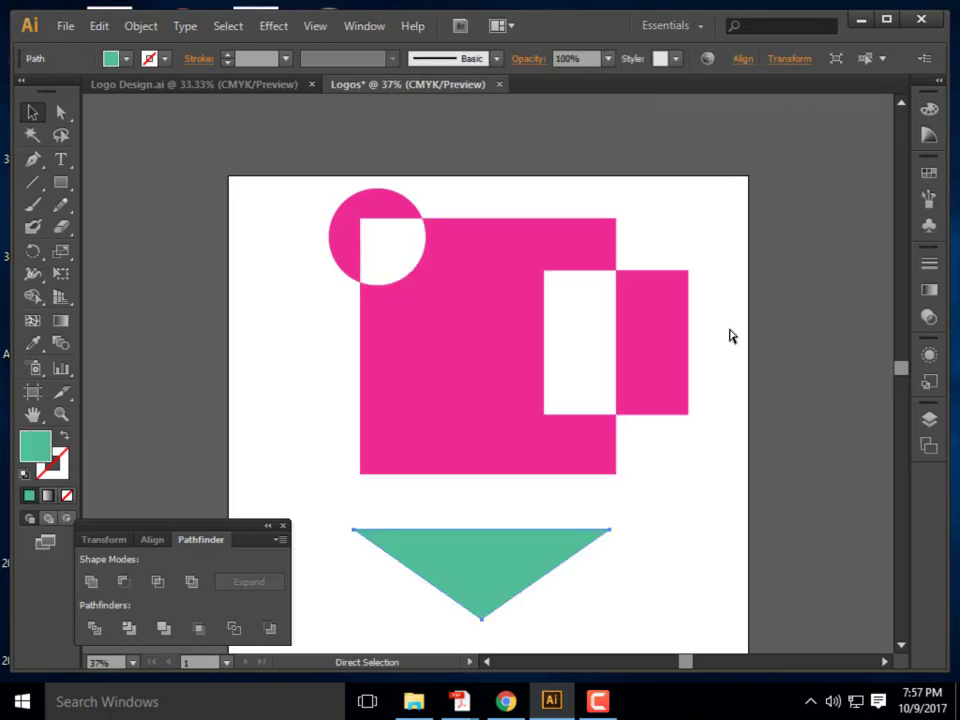
key(ctrl+z)
key(ctrl+z)
key(ctrl+z)
key(ctrl+z)
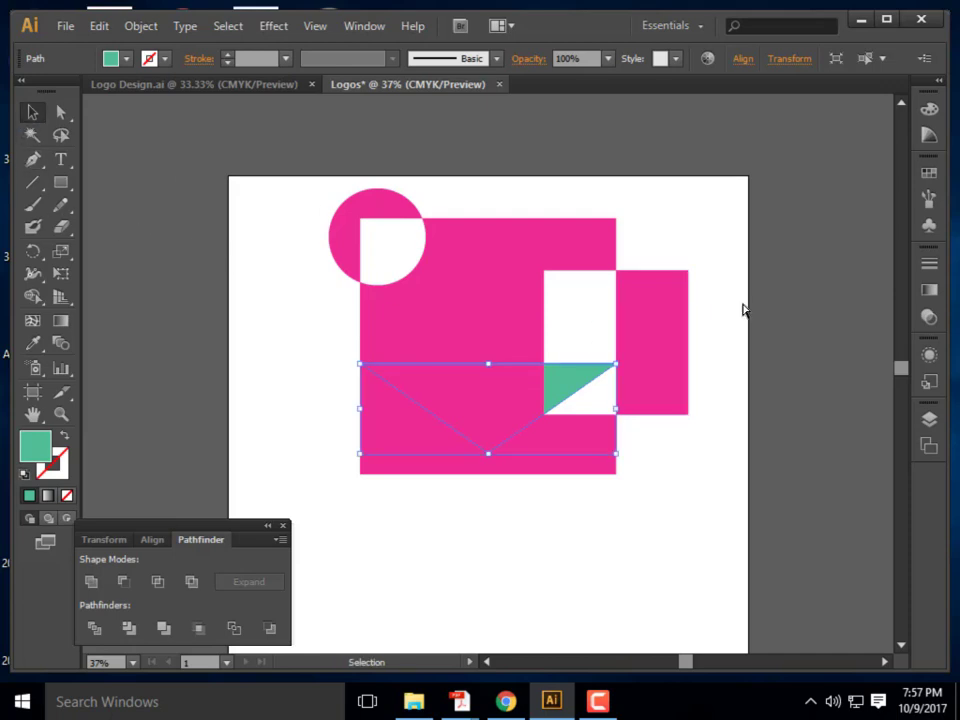
key(ctrl+z)
key(ctrl+z)
key(v)
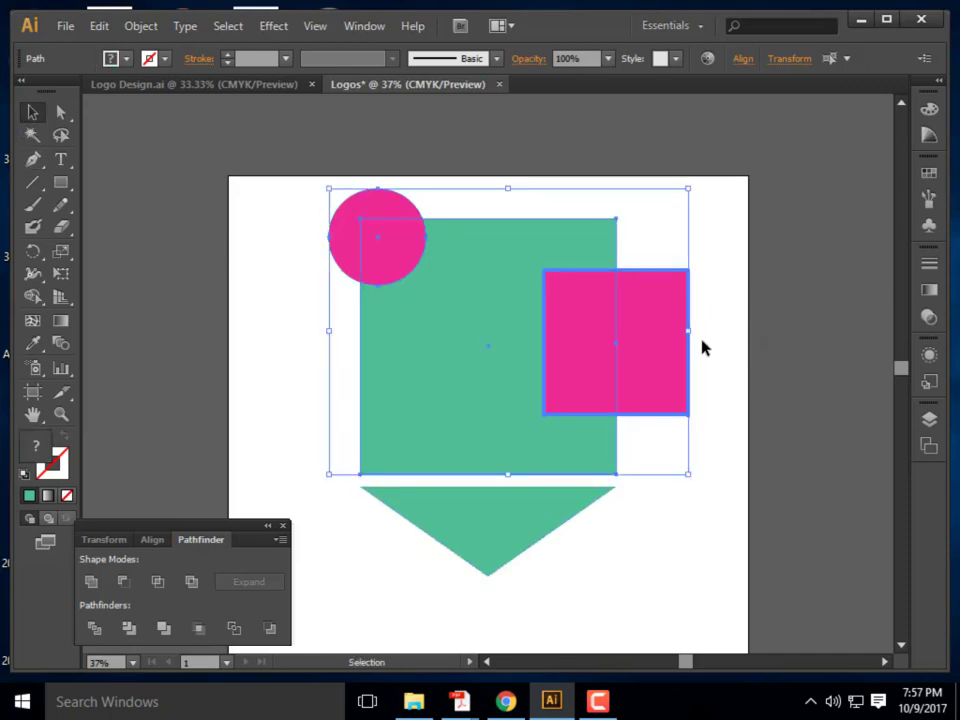
click(707, 305)
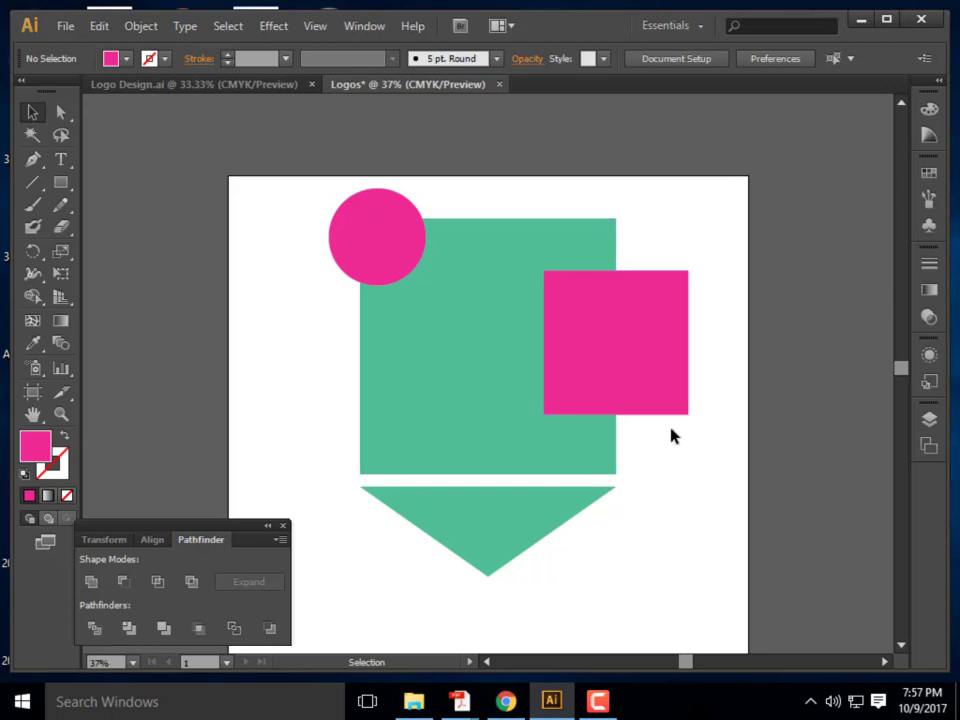
Split the green square and pink rectangle into pieces with Pathfinder Divide
drag(646, 385, 465, 222)
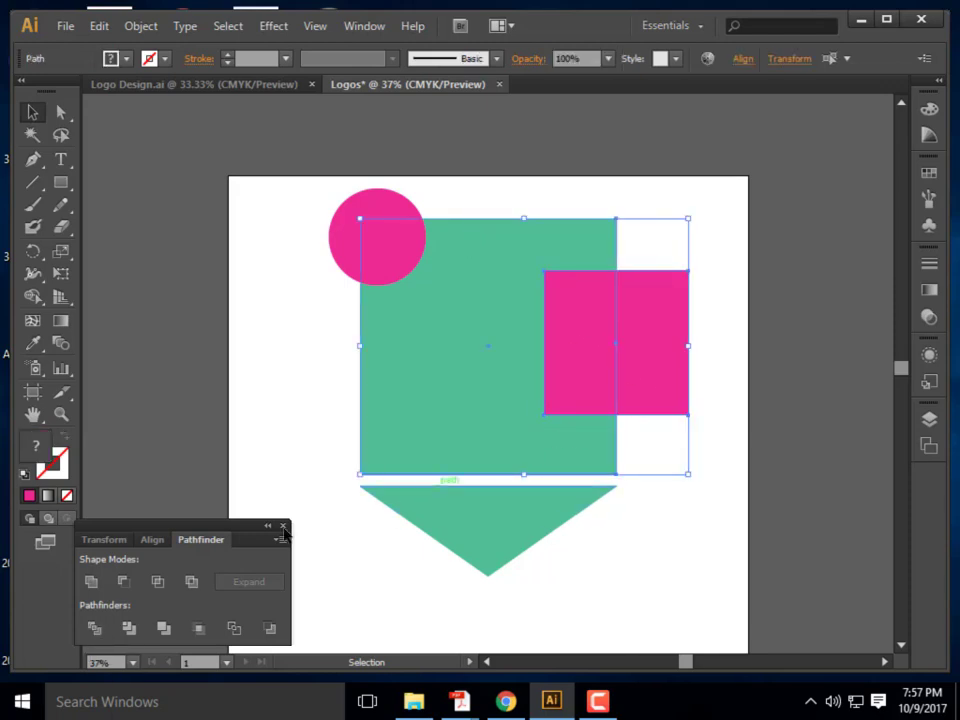
click(91, 630)
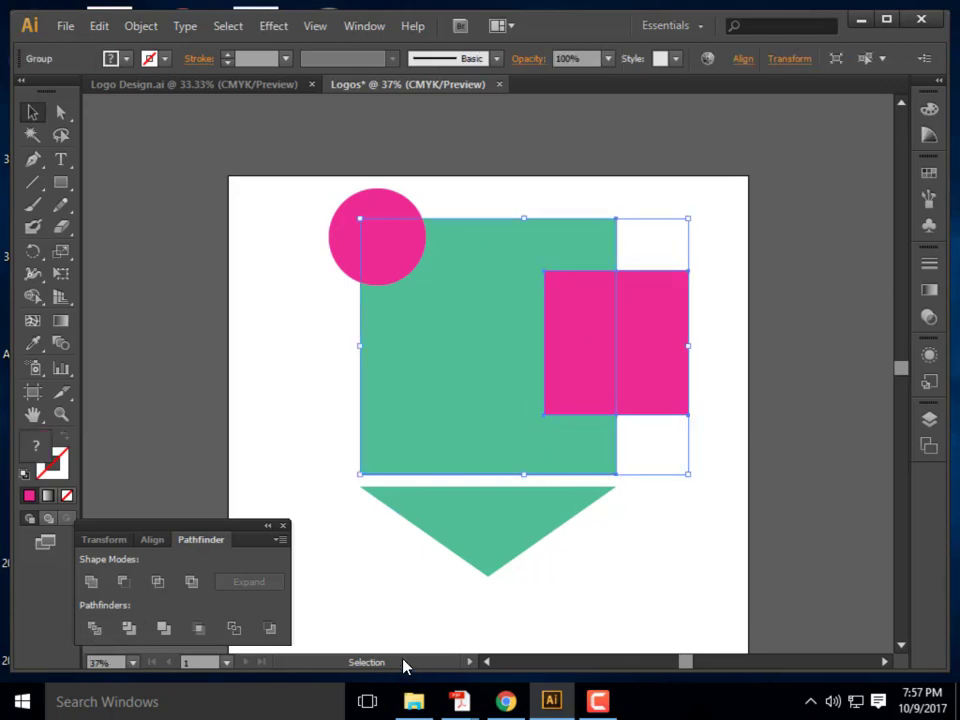
click(675, 555)
click(606, 376)
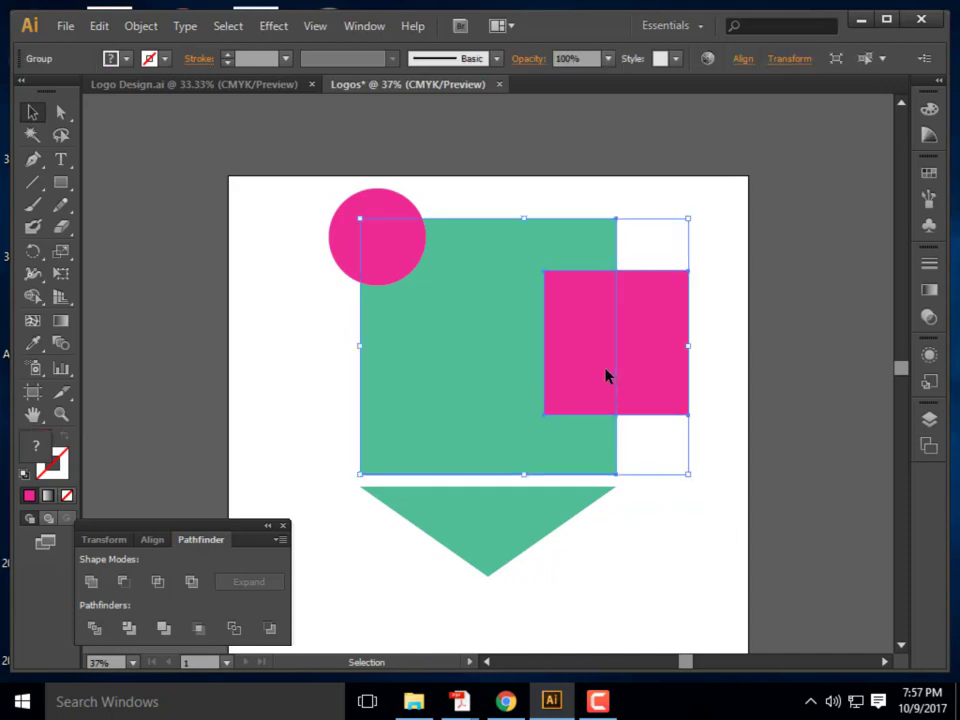
click(681, 549)
click(677, 413)
click(705, 318)
key(a)
key(ctrl+z)
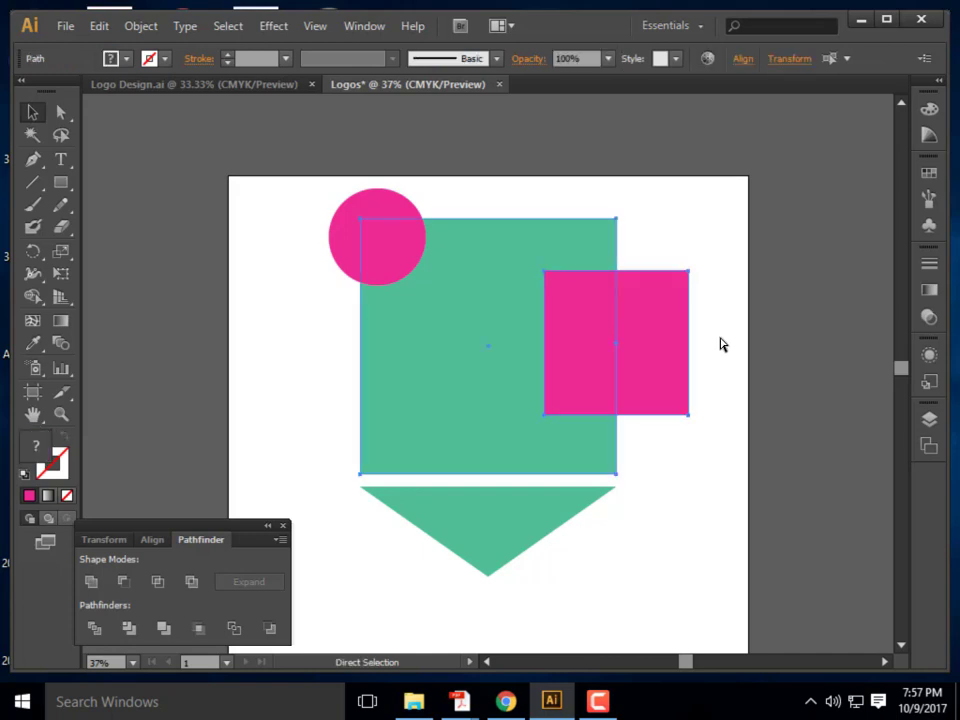
Place the pink circle on the green square's top-left corner
key(ctrl+z)
key(v)
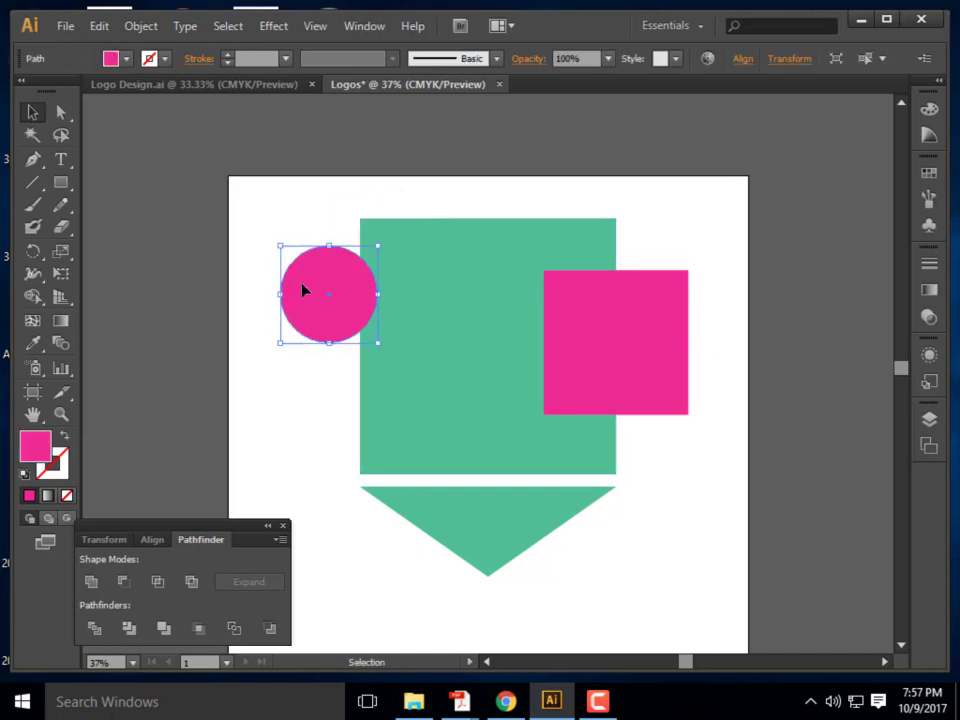
drag(303, 296, 344, 240)
click(677, 452)
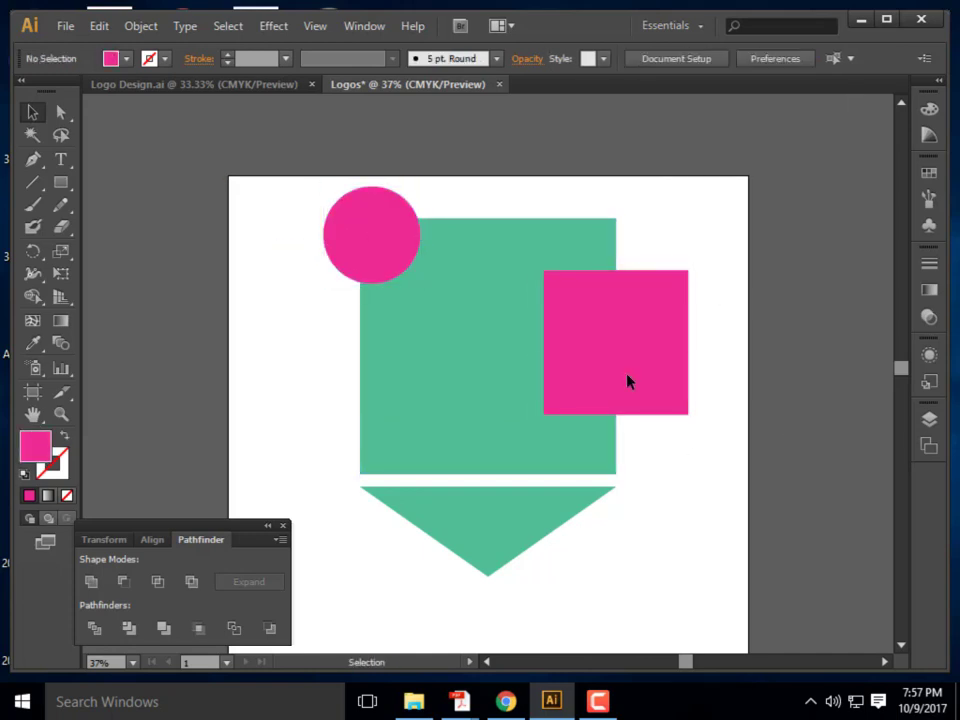
Divide the circle, green square and pink rectangle, then enter the group to edit its pieces
drag(709, 446, 298, 238)
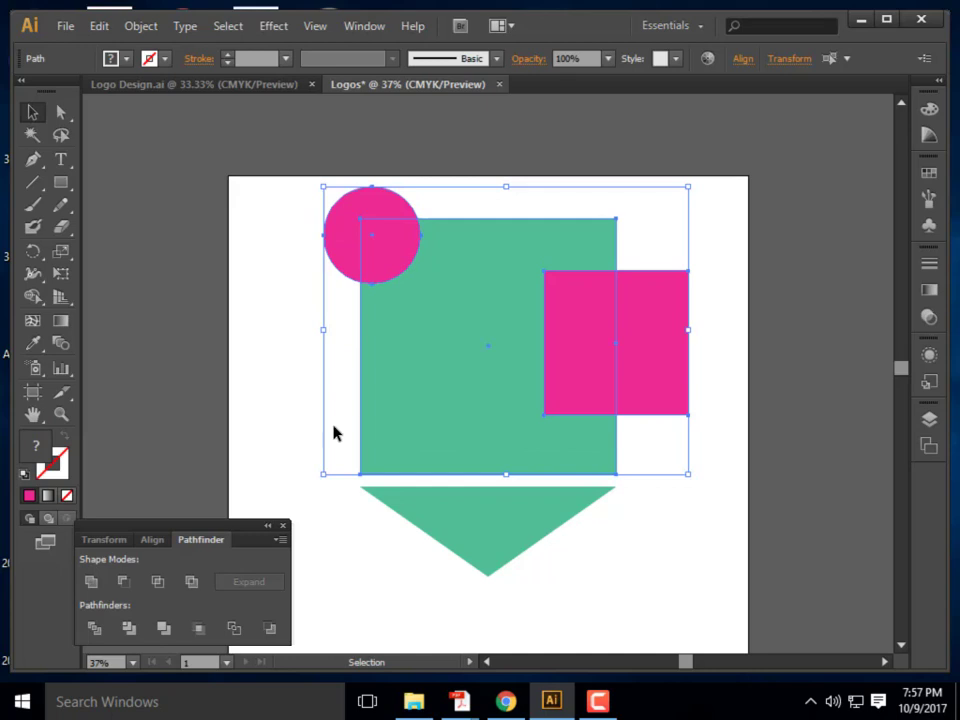
click(95, 629)
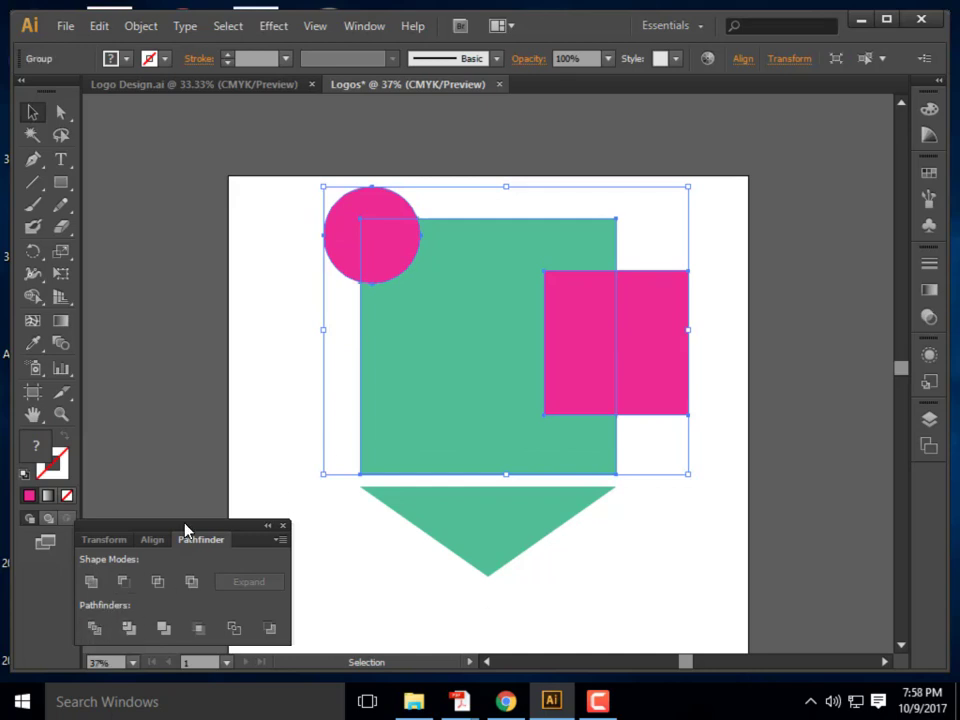
click(273, 327)
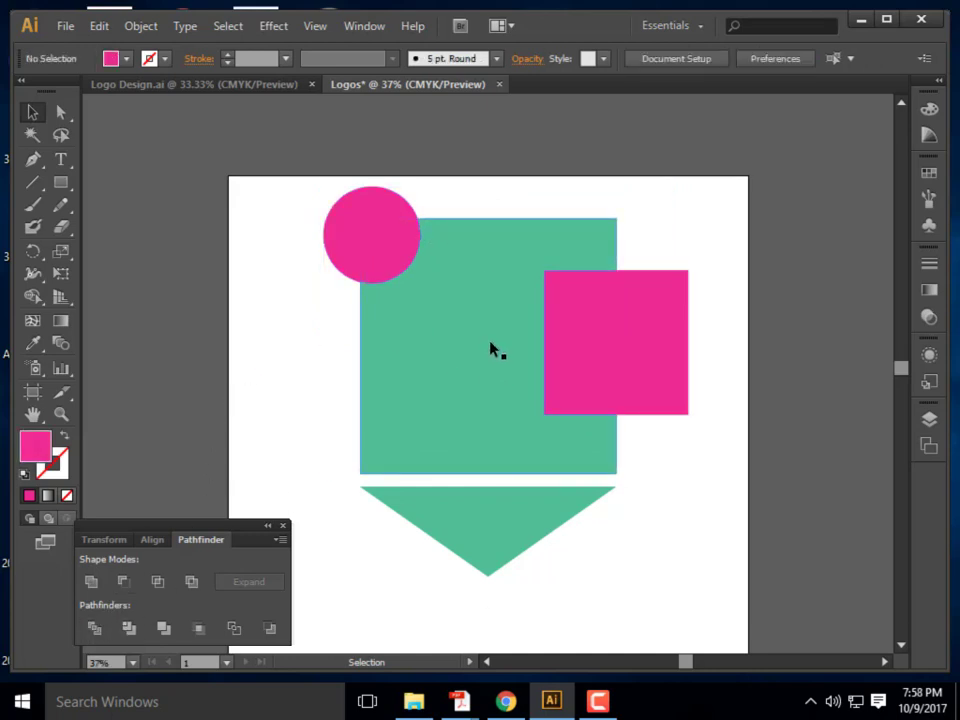
click(450, 347)
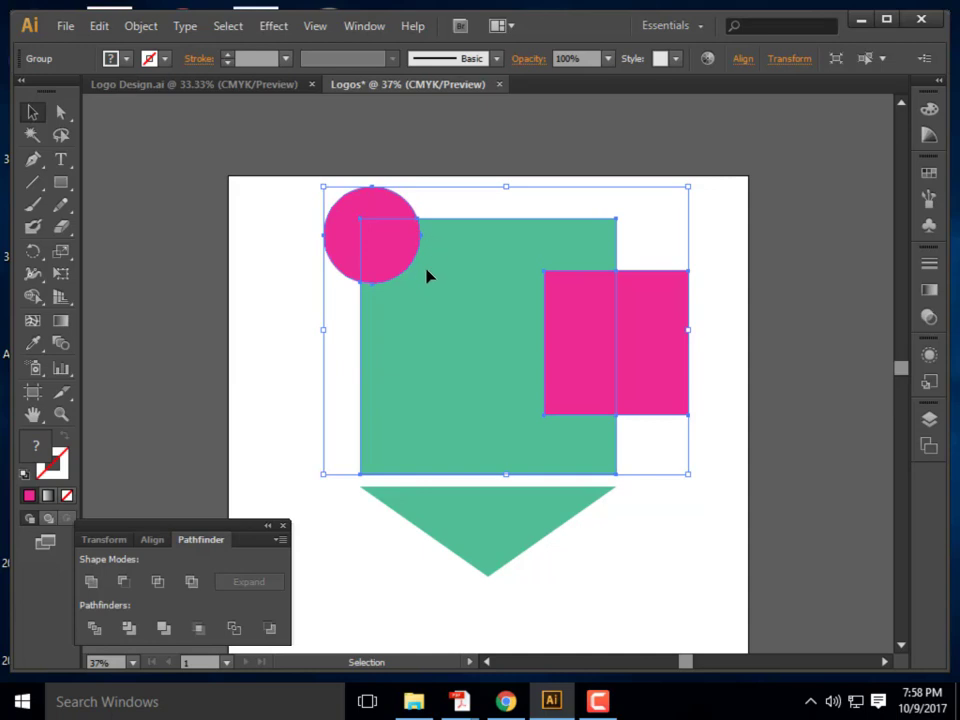
double_click(464, 319)
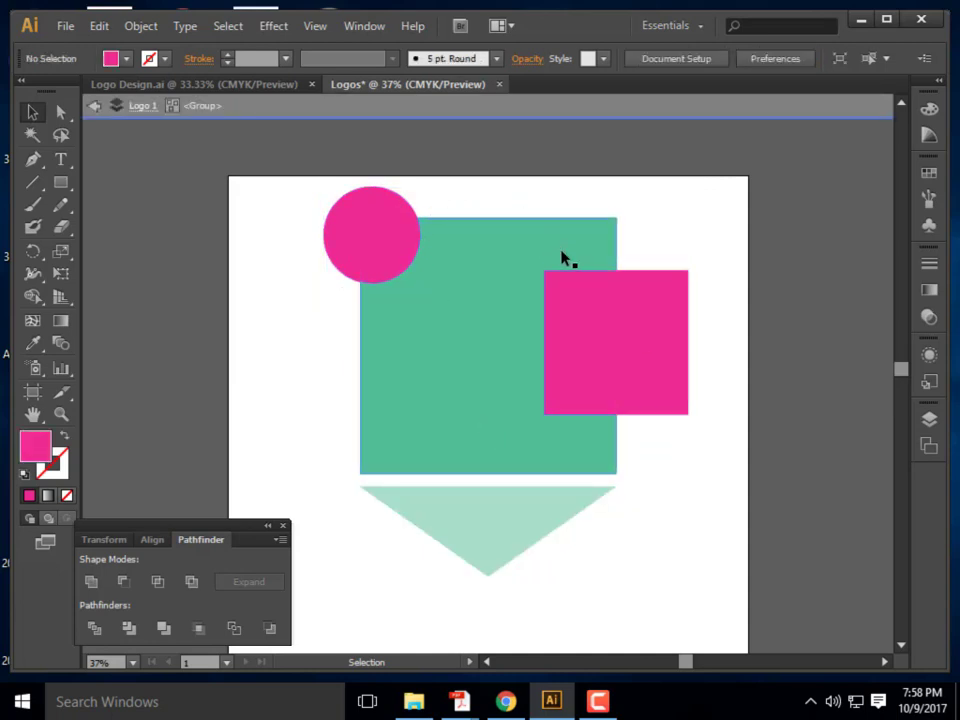
click(404, 265)
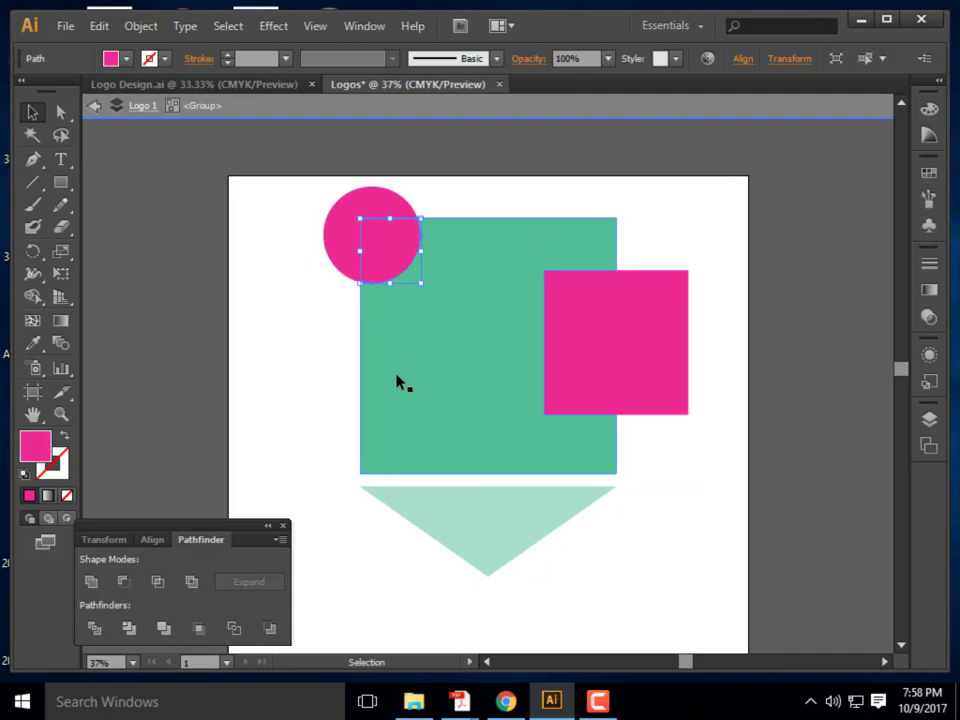
Delete the circle's overlap piece and the pink rectangle's inner strip, then undo the deletion
click(561, 311)
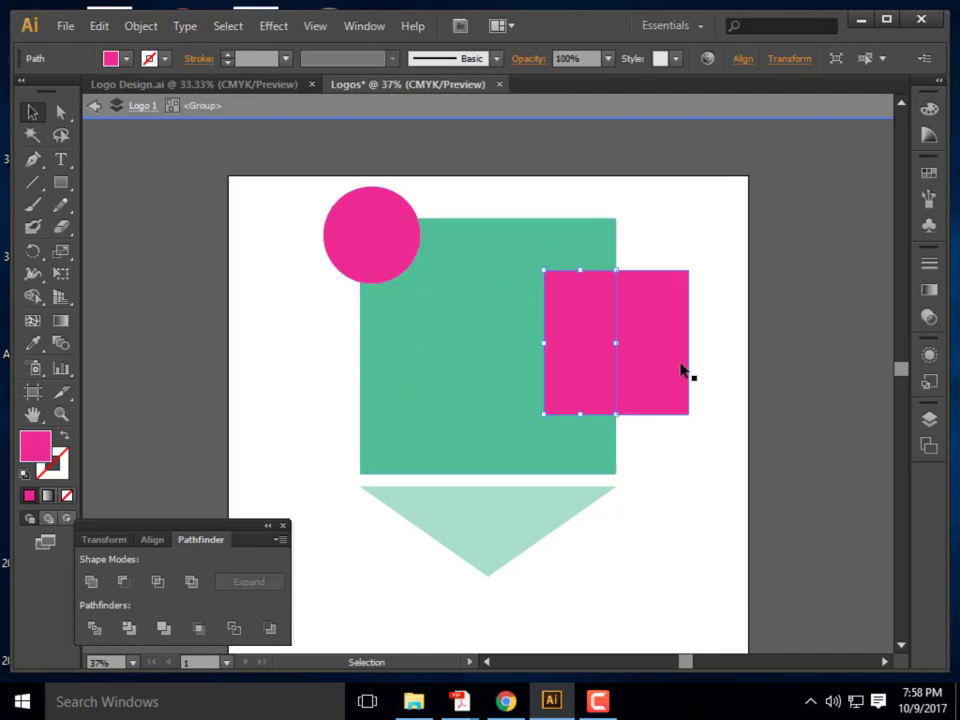
click(660, 366)
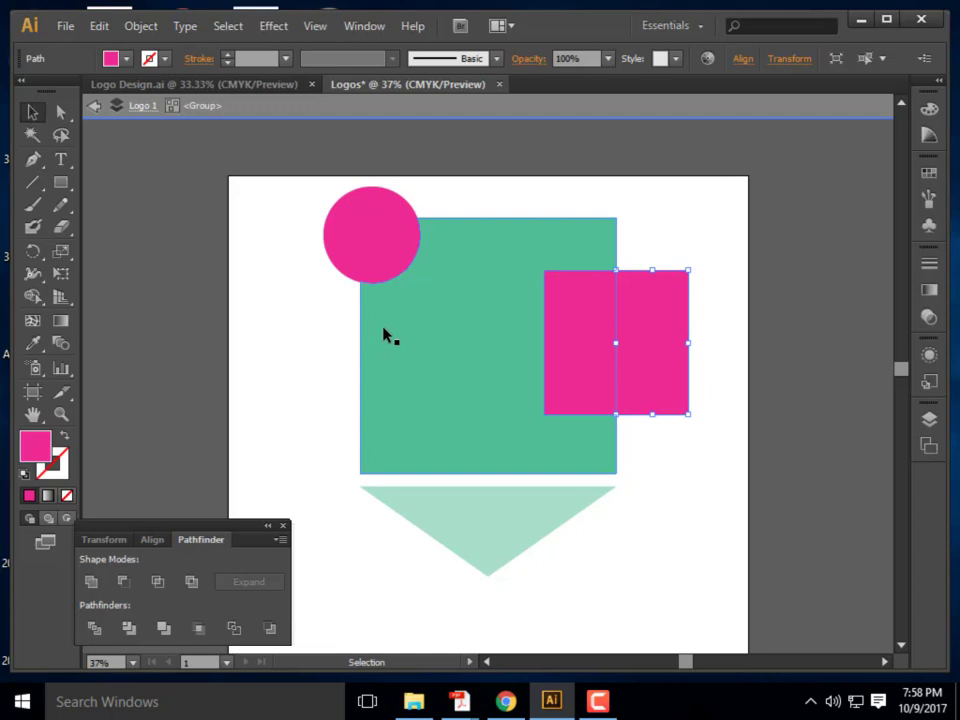
click(385, 255)
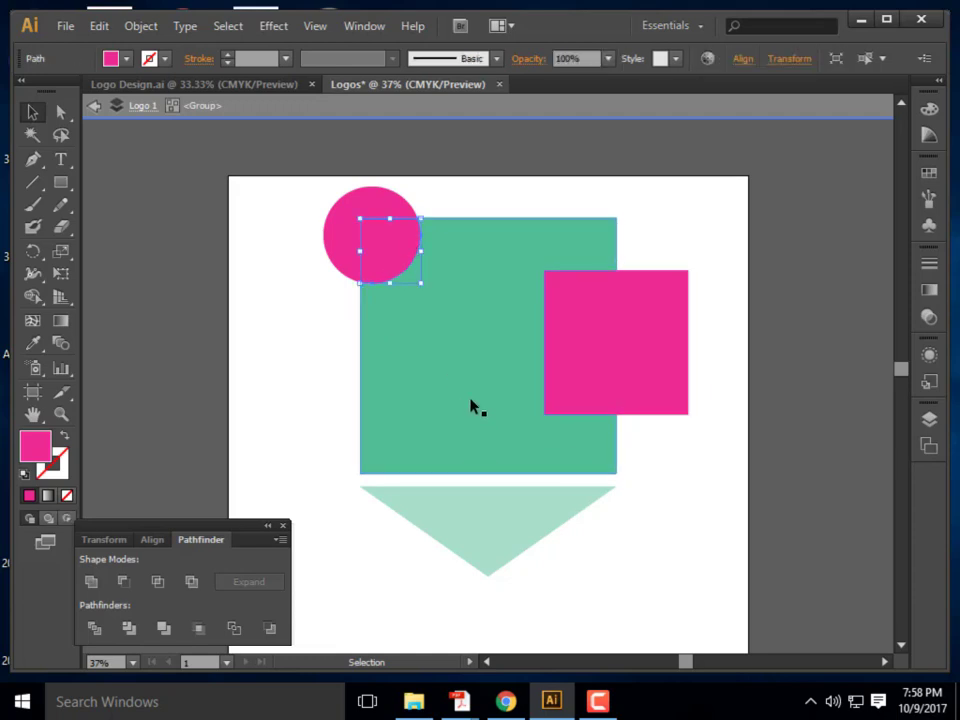
key(Delete)
click(551, 347)
key(Delete)
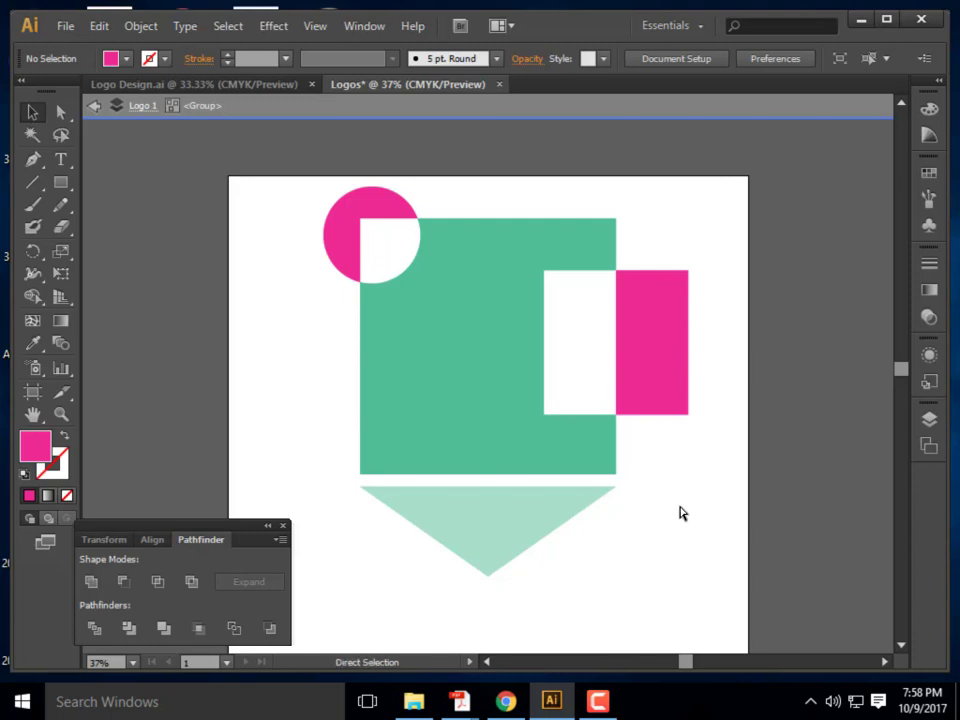
key(ctrl+z)
key(ctrl+z)
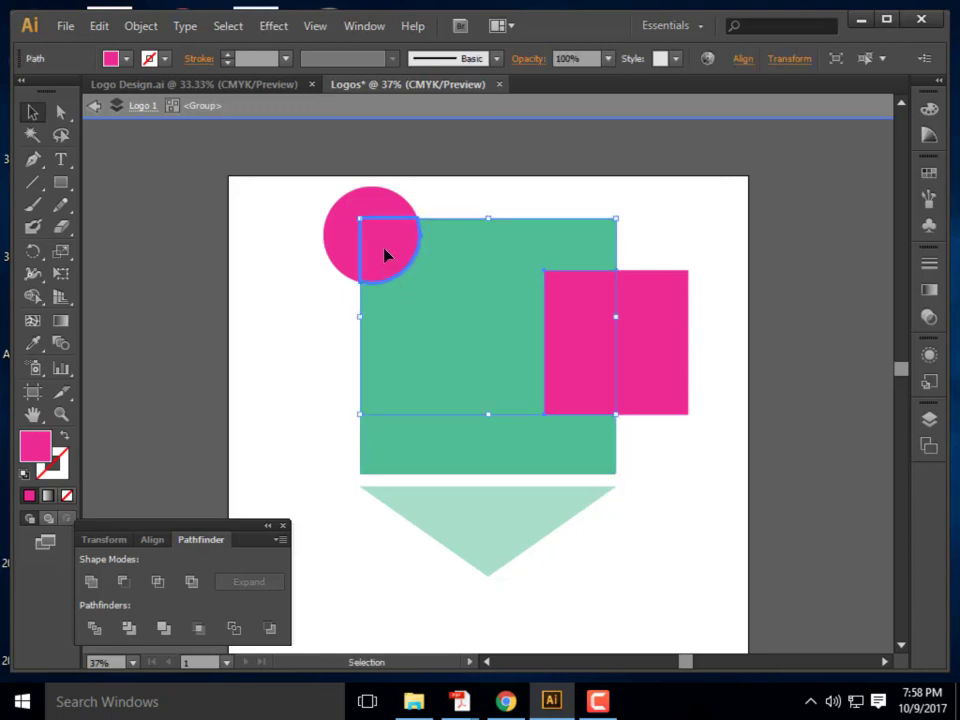
Move the quarter-circle piece into the green square's bottom-left corner, rotated 90°
click(328, 300)
click(385, 246)
drag(389, 245, 409, 326)
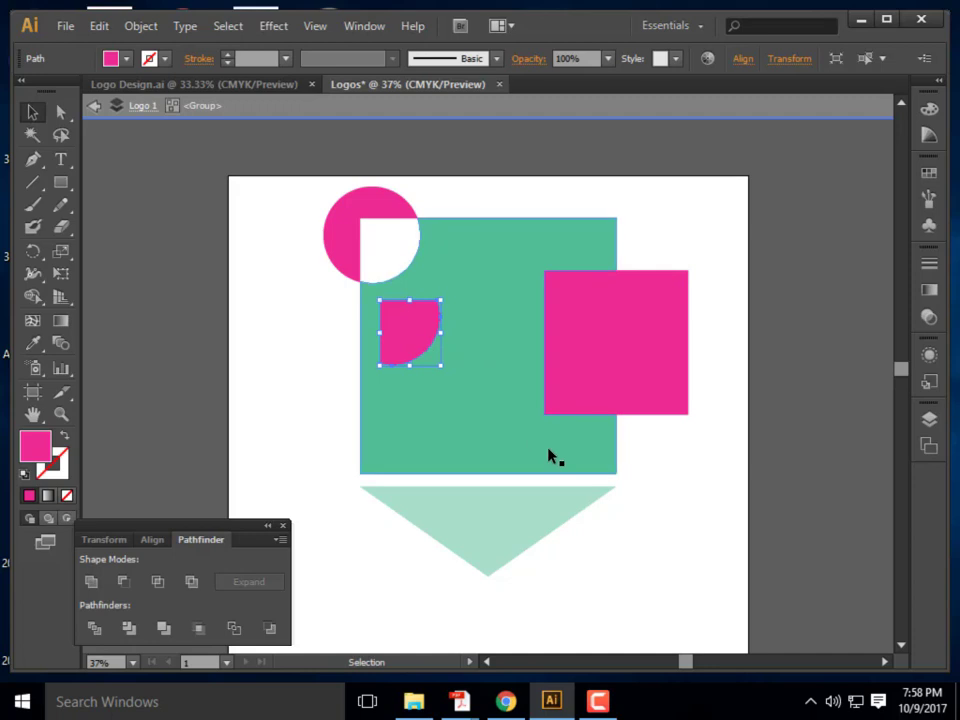
drag(394, 328, 424, 414)
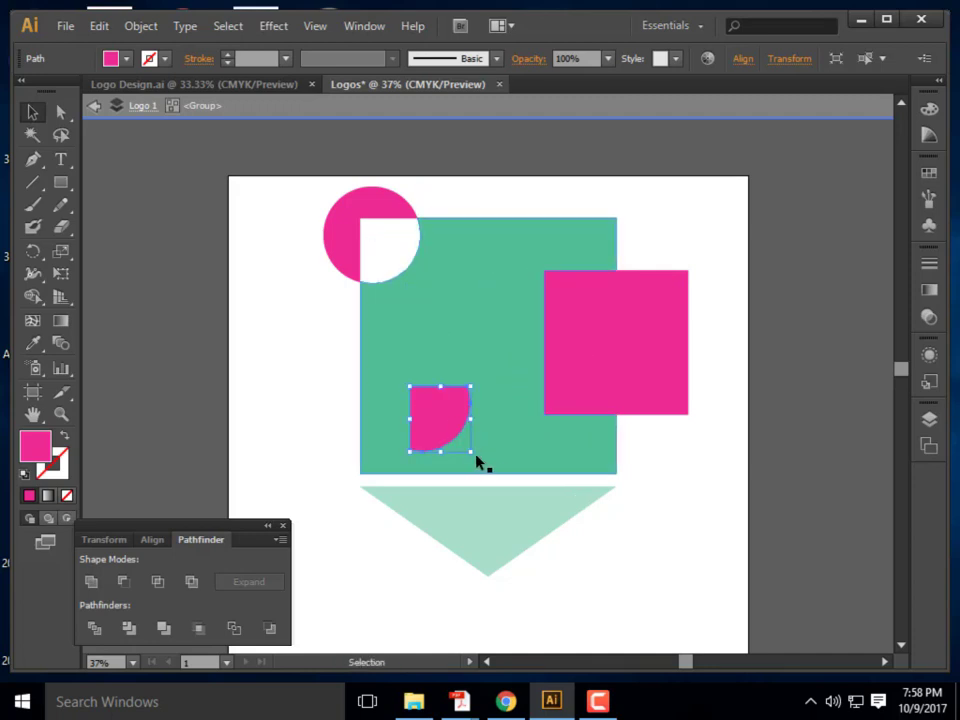
drag(489, 446, 501, 362)
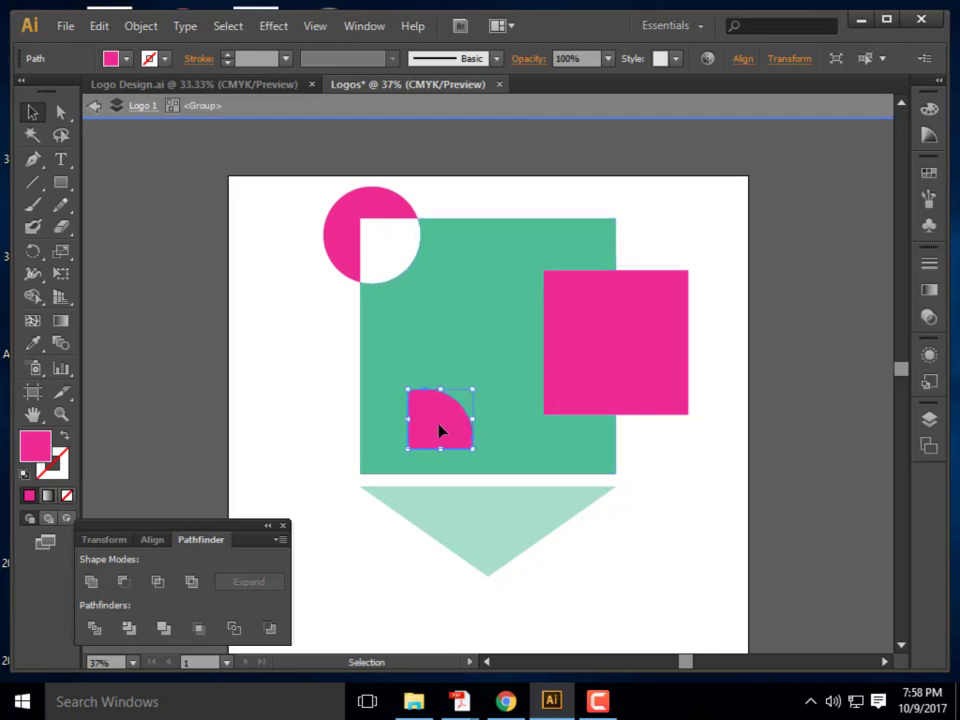
drag(440, 430, 336, 471)
click(339, 553)
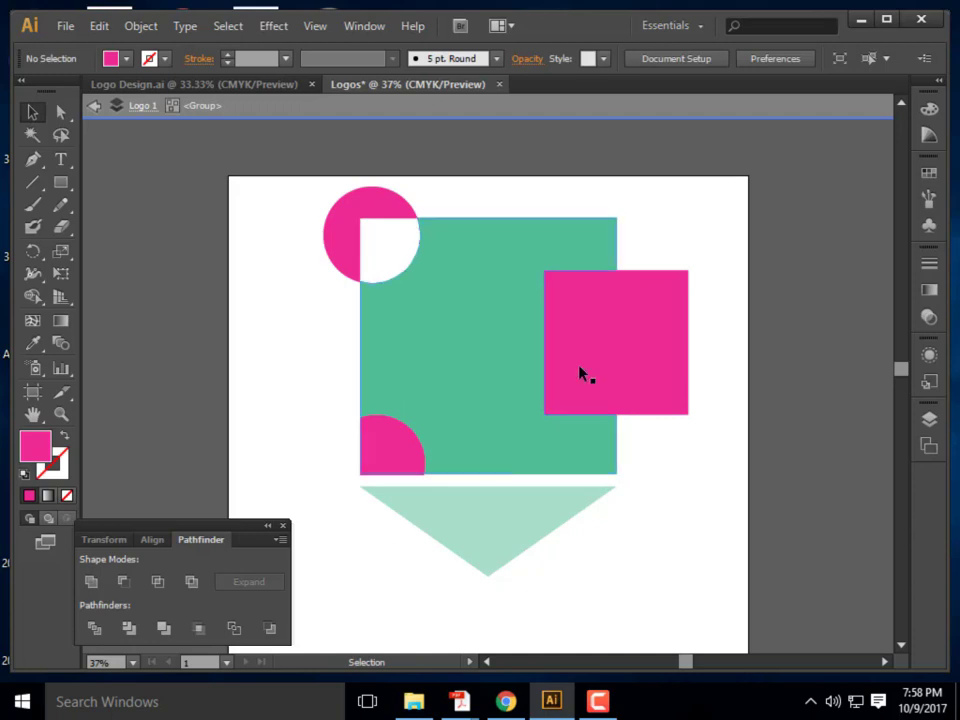
Delete the pink square's right half, then undo the recent edits
click(652, 352)
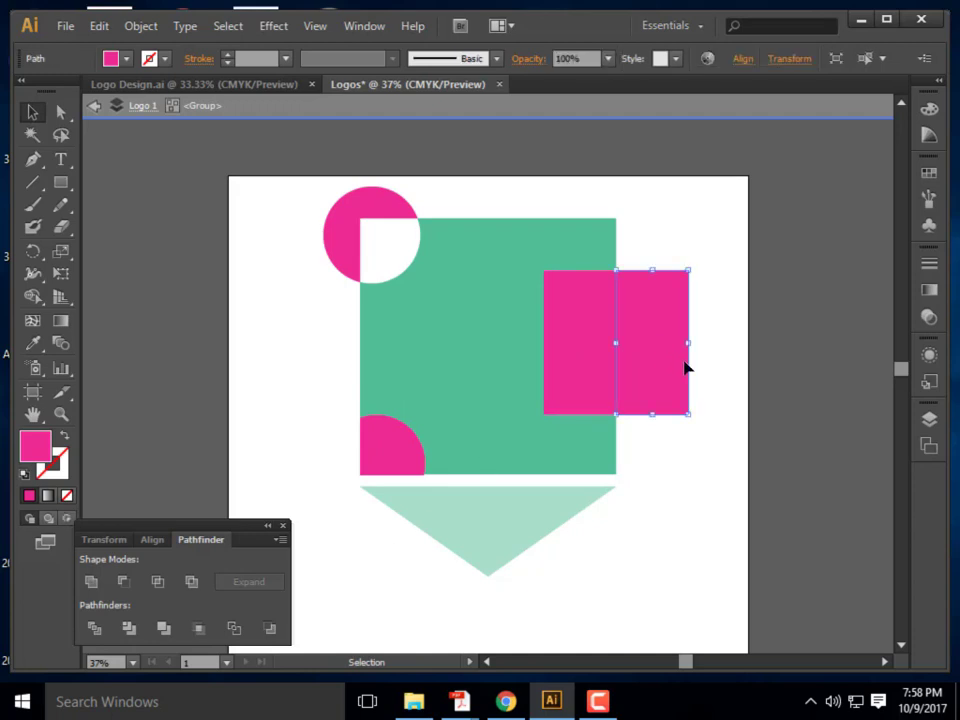
key(Delete)
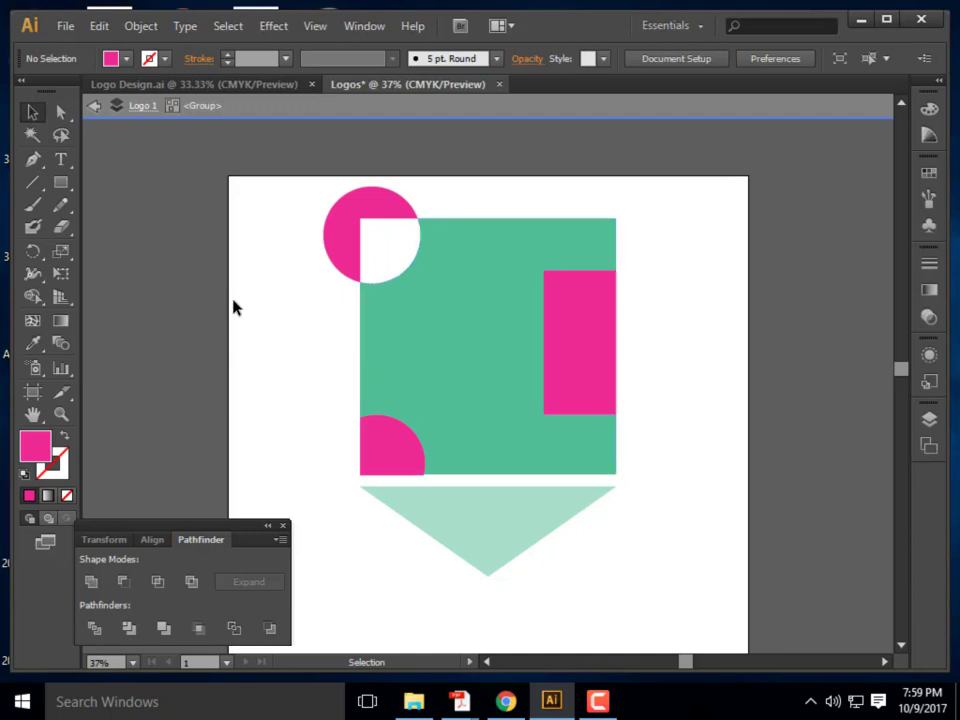
key(ctrl+z)
key(ctrl+z)
key(ctrl+z)
key(ctrl+z)
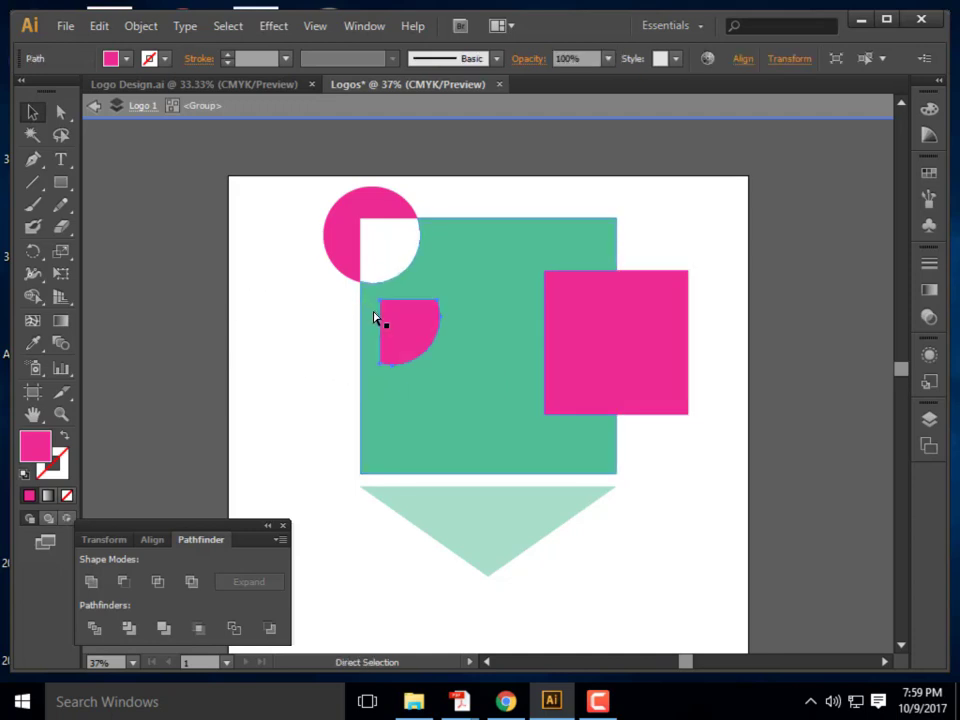
Restore the circle onto the square's top-left corner and Divide all three shapes
key(ctrl+z)
key(ctrl+z)
key(ctrl+z)
key(ctrl+z)
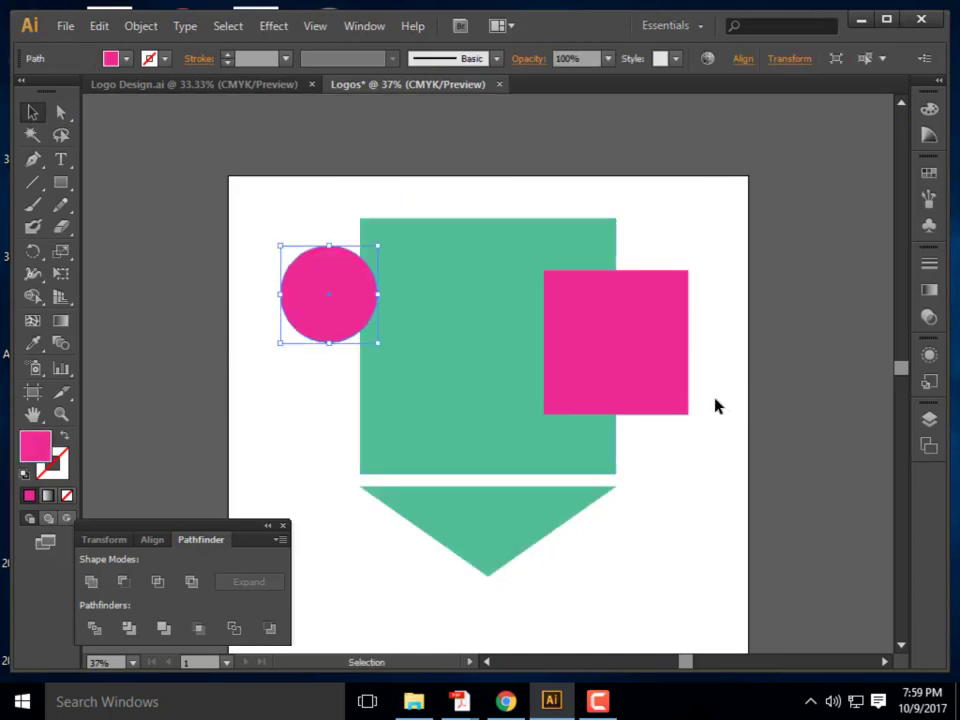
click(684, 370)
drag(315, 319, 355, 262)
drag(711, 425, 340, 234)
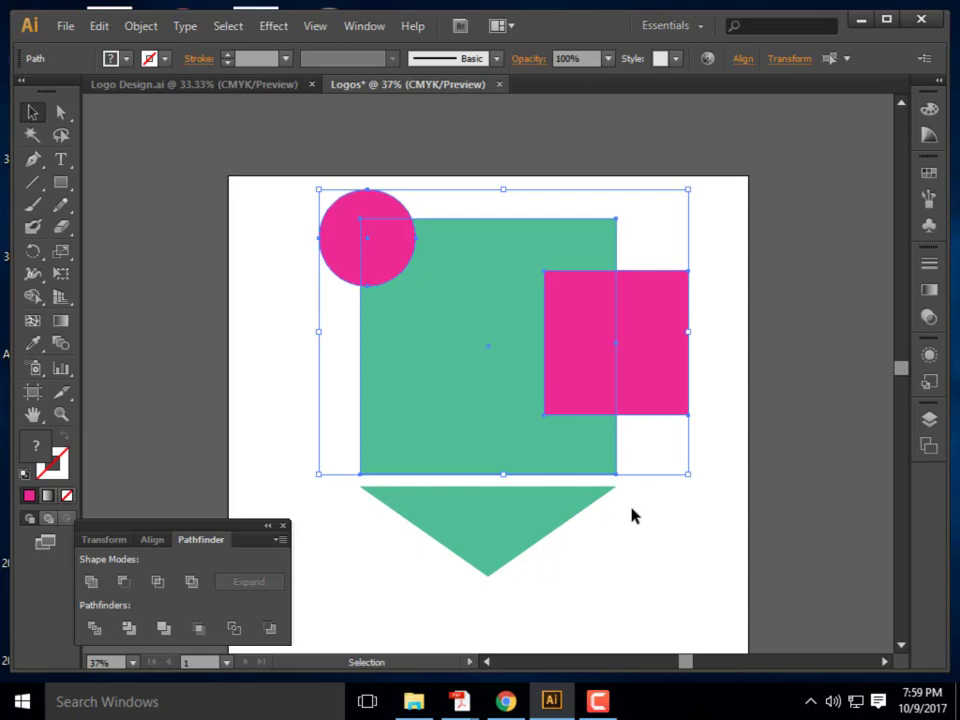
click(92, 629)
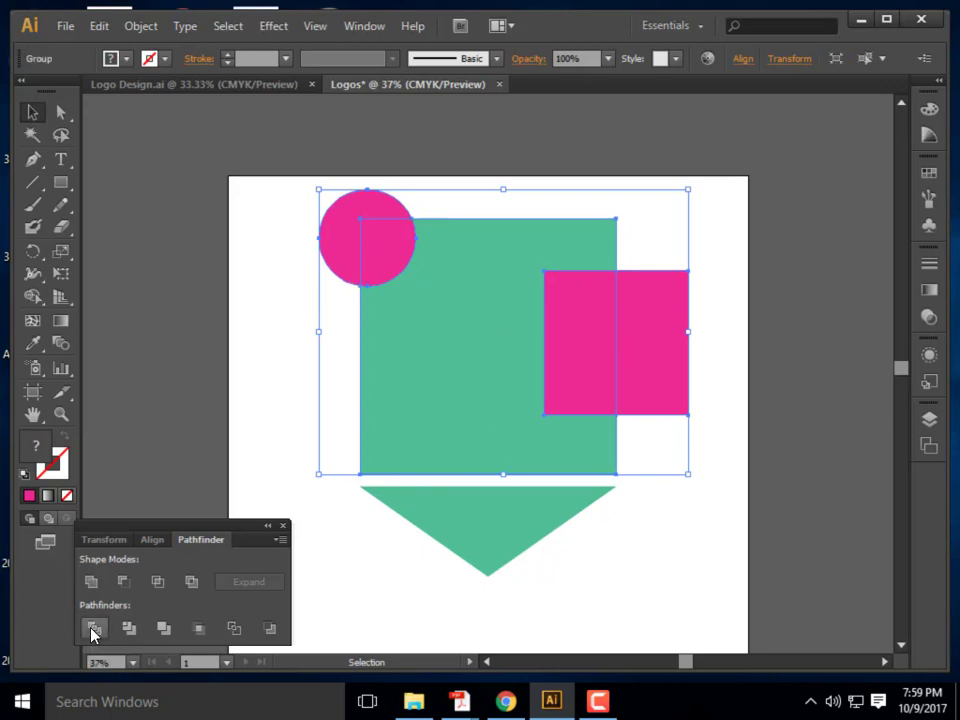
Adjust the divided group's position, then open it for editing its pieces
click(628, 543)
click(480, 362)
drag(398, 250, 454, 241)
drag(503, 306, 471, 354)
key(ctrl+z)
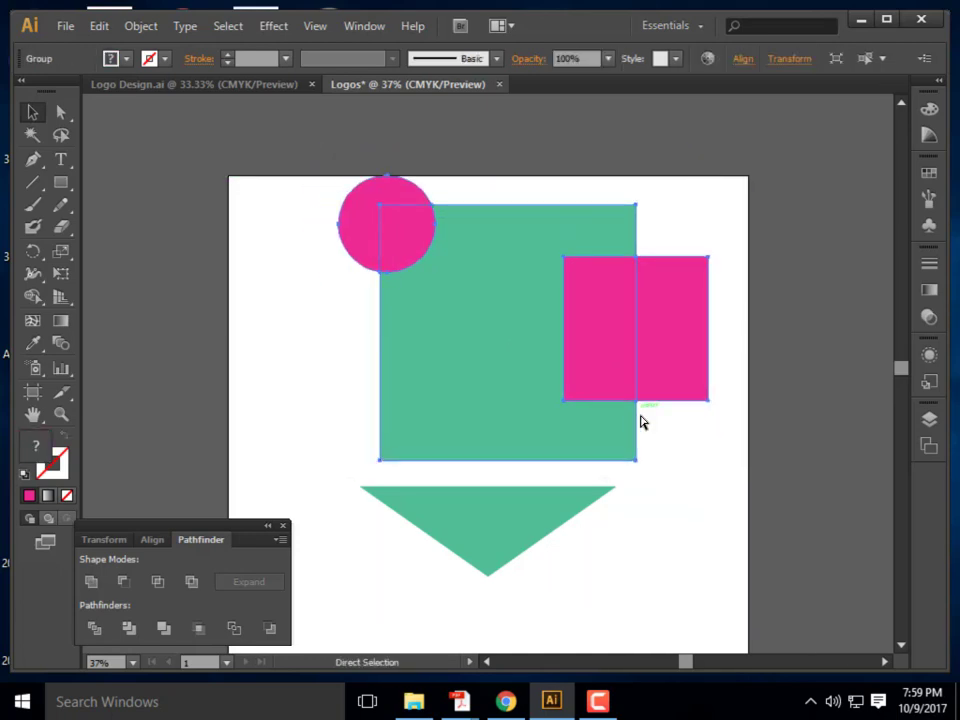
key(shift+Left)
key(shift+Down)
click(692, 549)
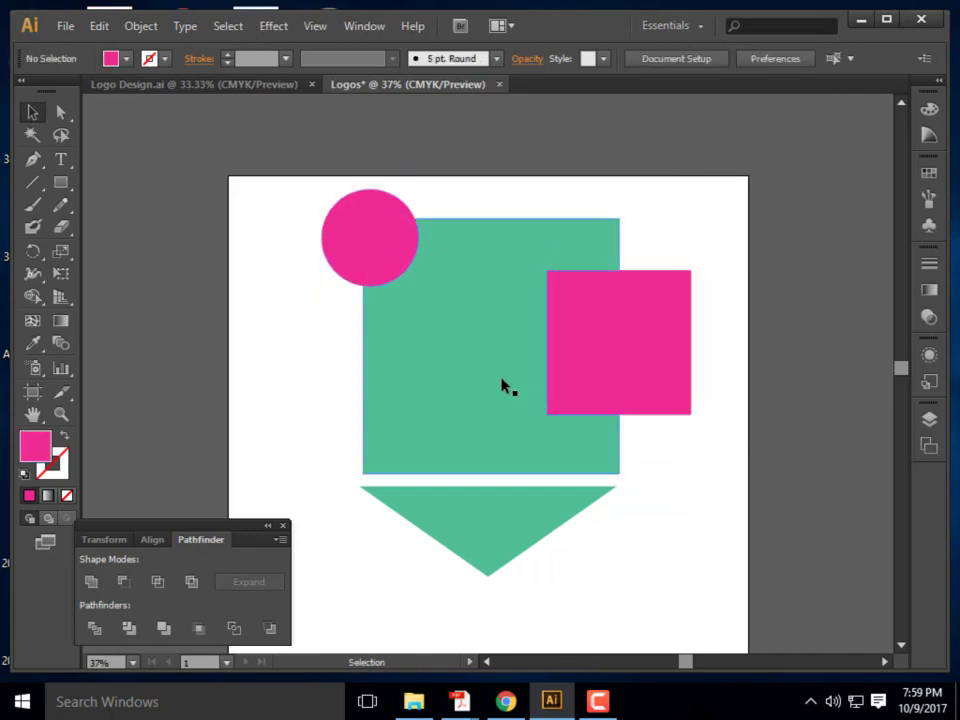
double_click(482, 371)
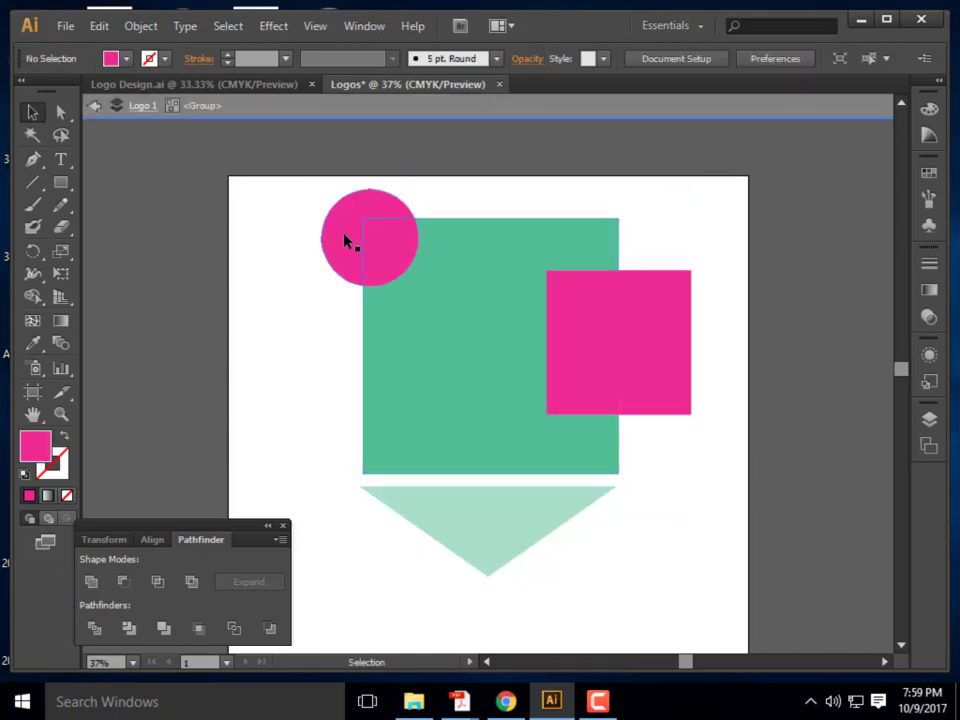
Drag the circle's overlap quarter into the green square's bottom-left corner
click(395, 243)
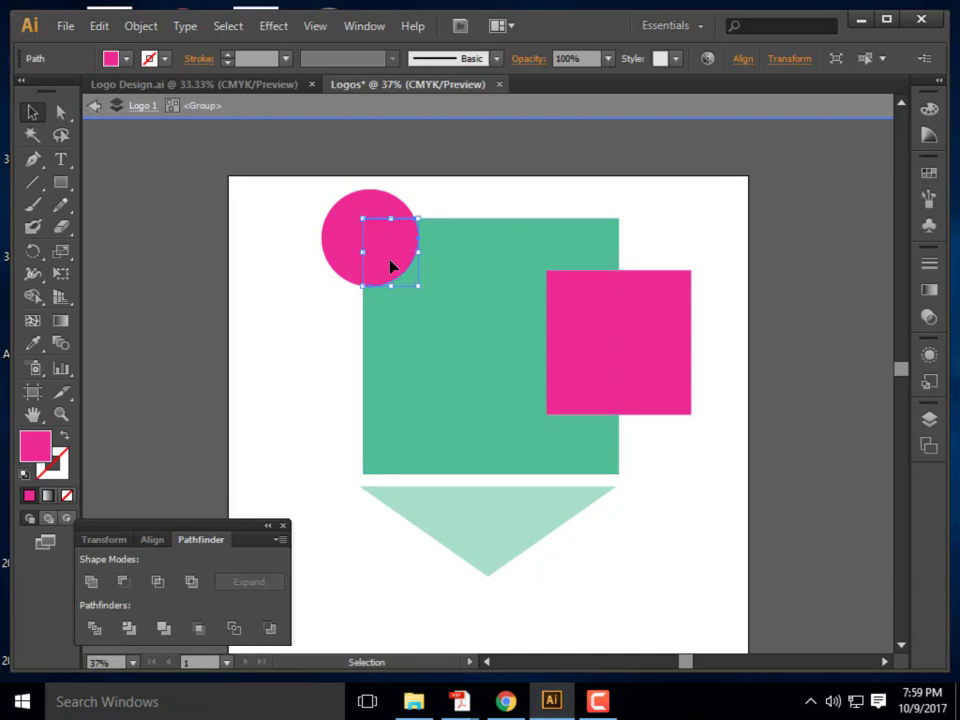
drag(392, 266, 492, 384)
drag(427, 415, 388, 463)
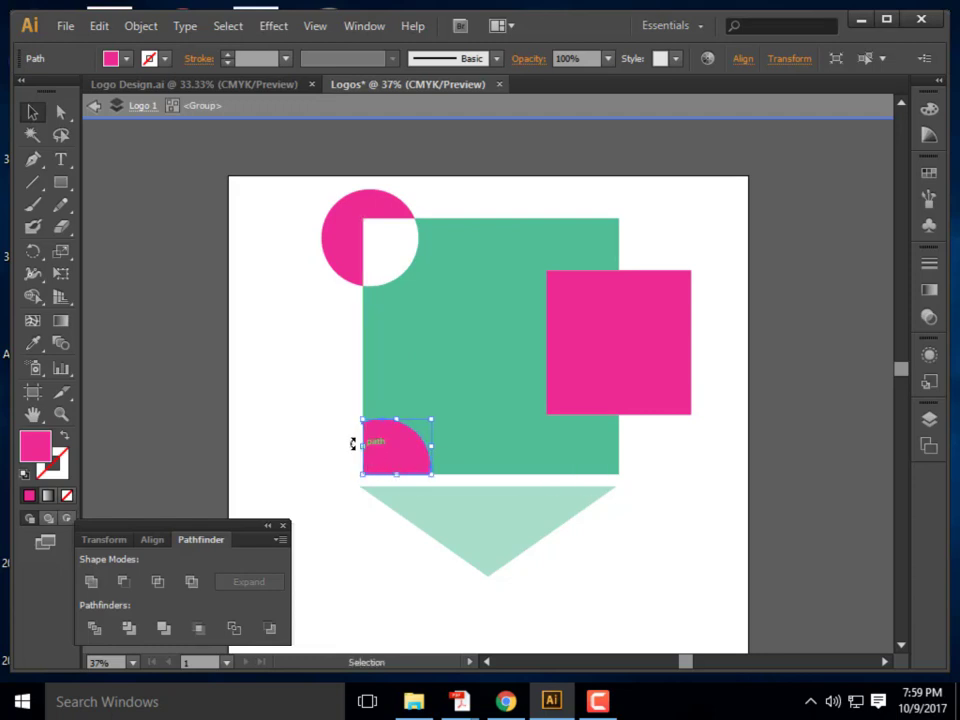
click(393, 481)
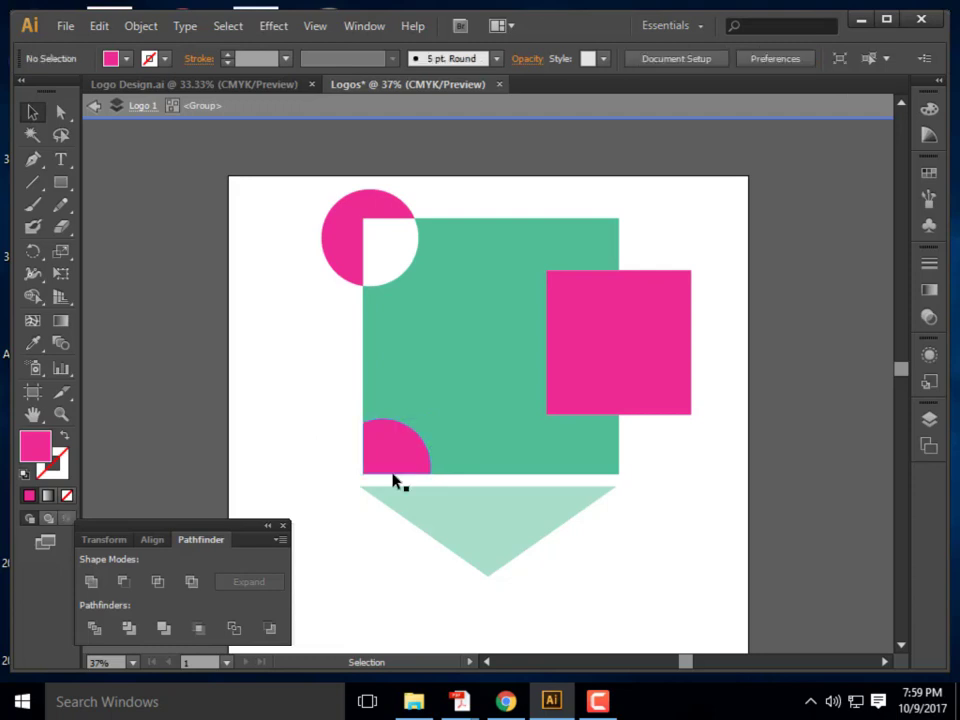
Delete the pink square's outer and inner sections
click(681, 331)
key(Delete)
click(579, 358)
key(Delete)
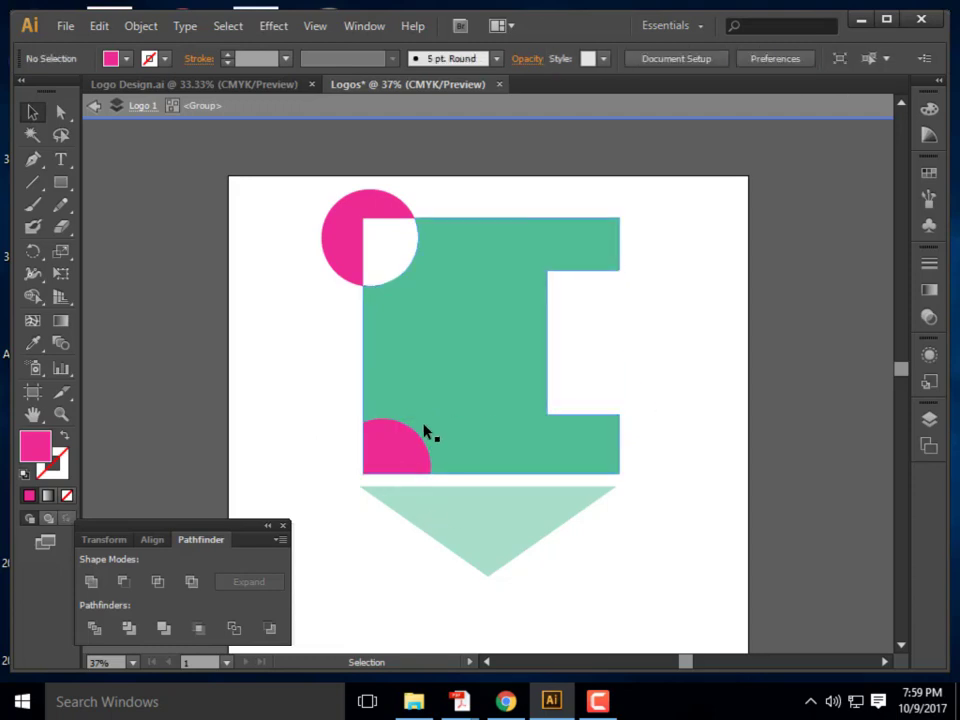
click(413, 451)
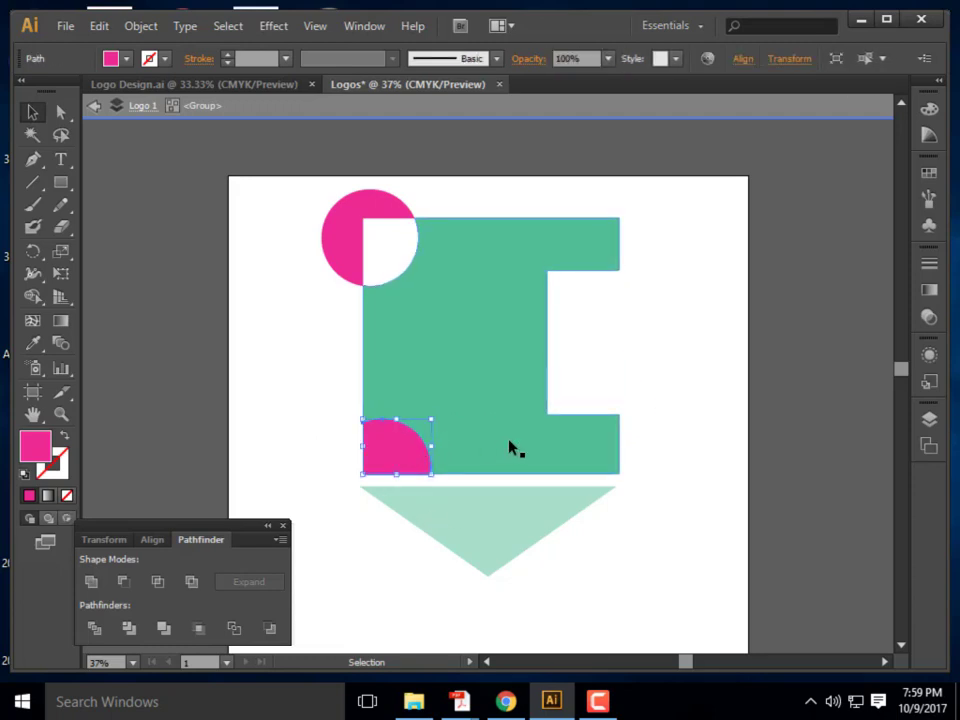
click(650, 365)
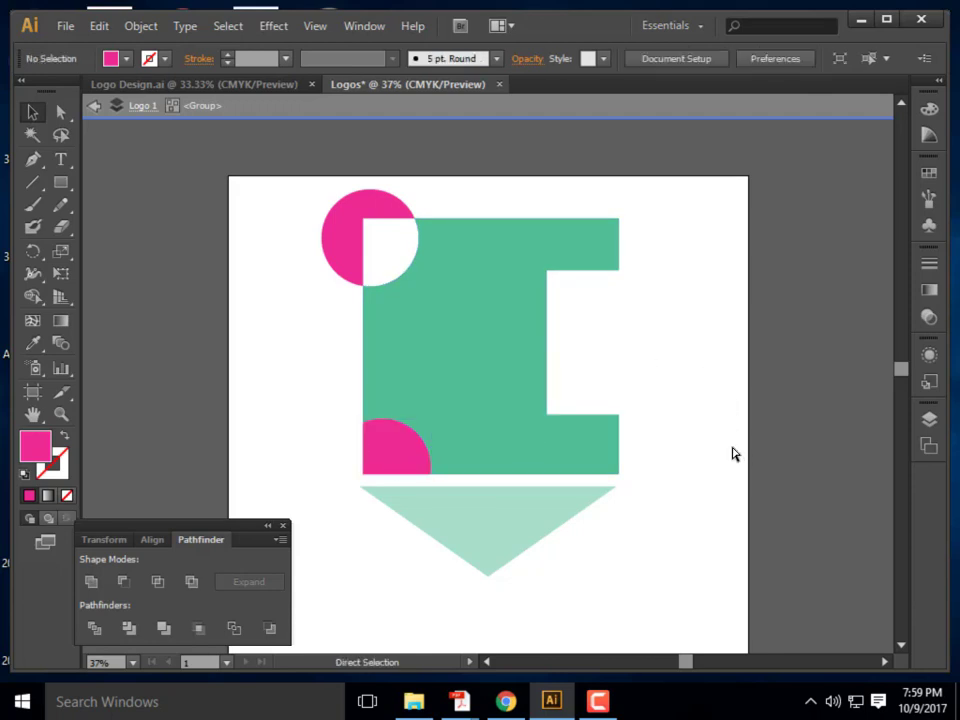
Undo back to the whole, undivided circle, green square and pink square
key(ctrl+z)
key(ctrl+z)
key(ctrl+z)
key(ctrl+z)
key(ctrl+z)
key(ctrl+z)
key(ctrl+z)
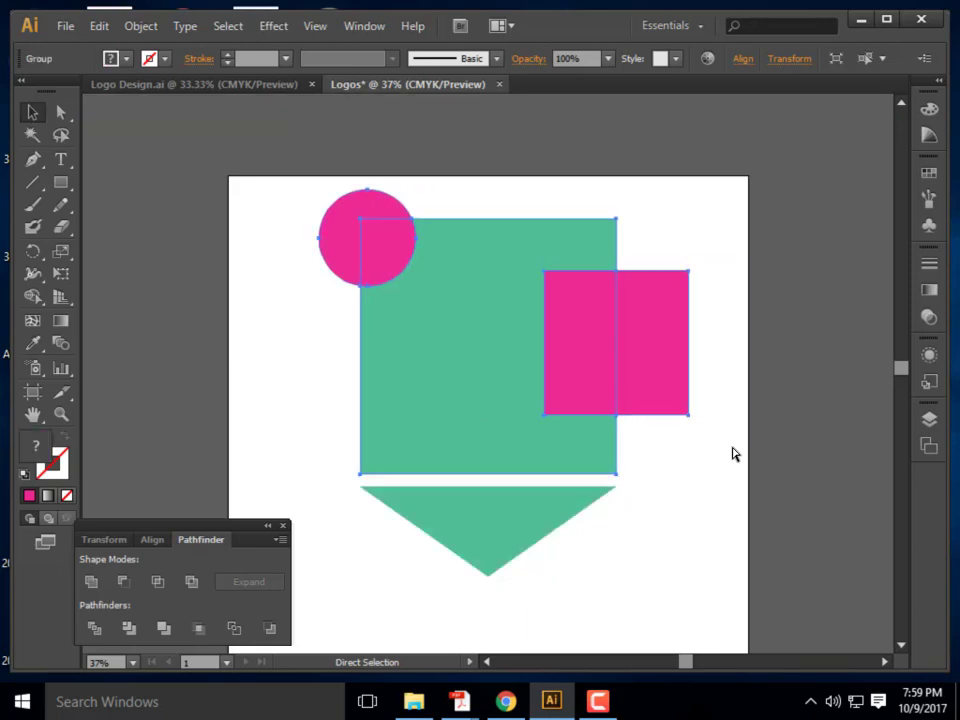
key(ctrl+z)
key(v)
click(707, 446)
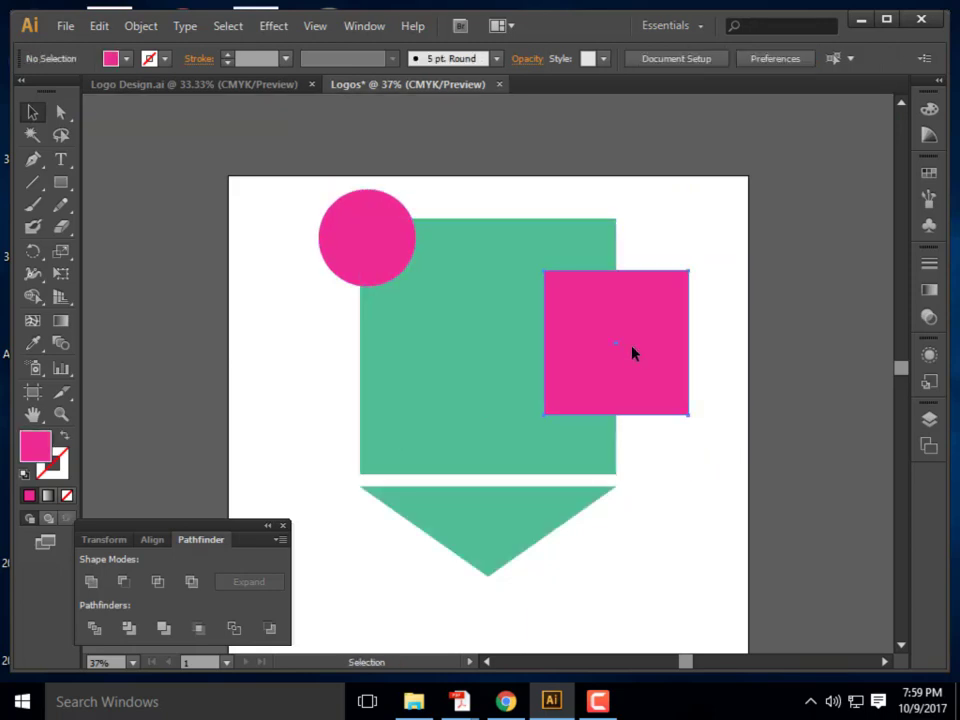
click(632, 351)
click(743, 472)
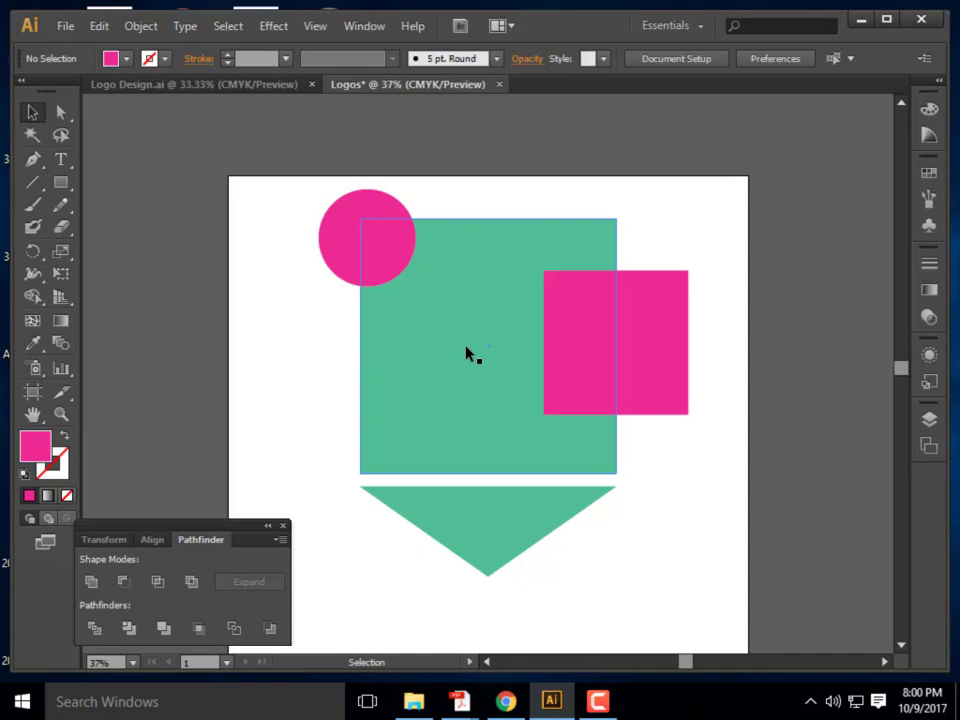
Divide the circle, green square and pink square, then enter the group and select the circle's overlap piece
drag(703, 467, 324, 248)
click(94, 630)
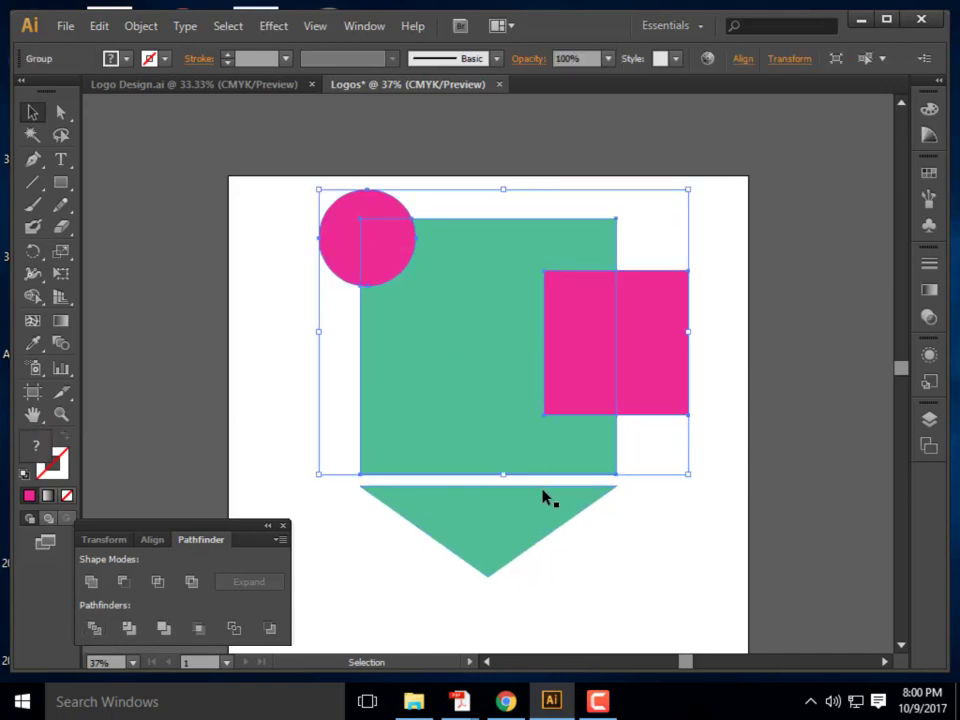
click(641, 574)
click(527, 413)
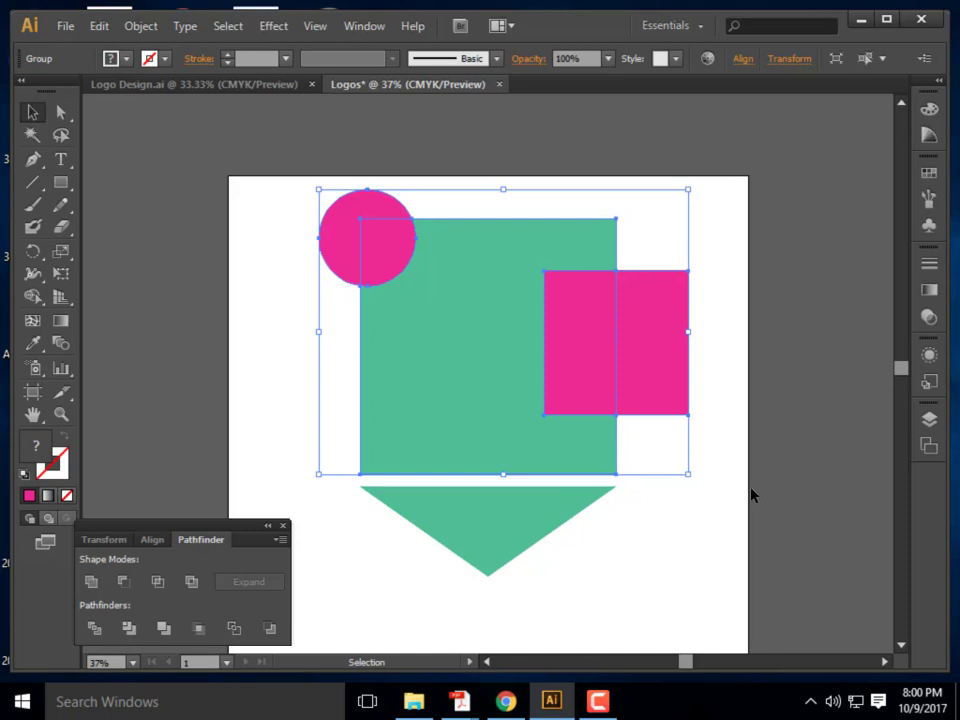
double_click(480, 403)
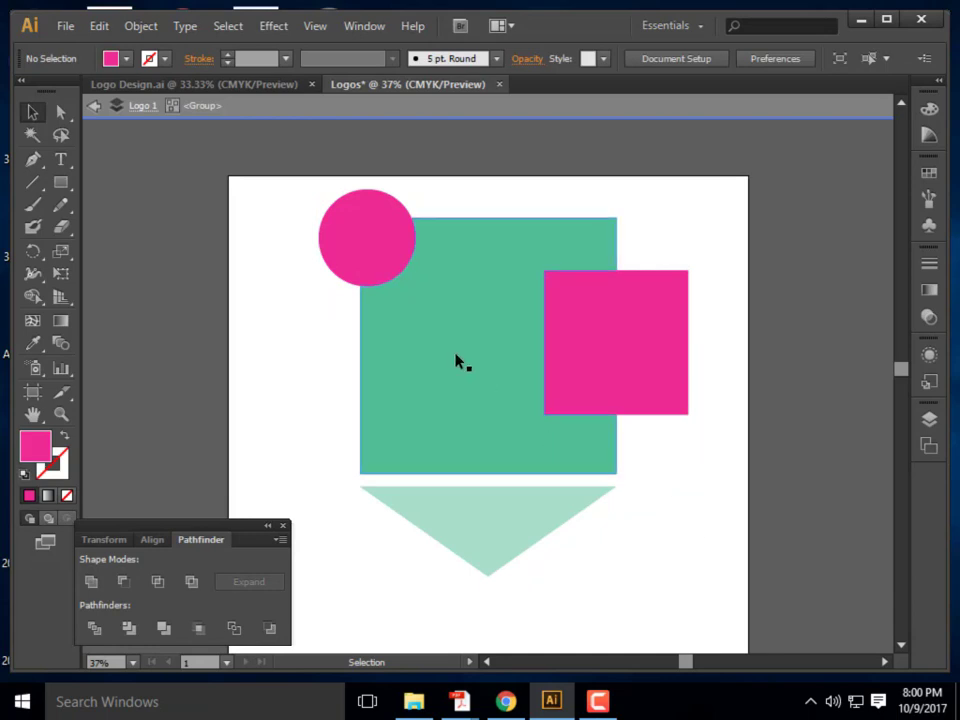
click(396, 278)
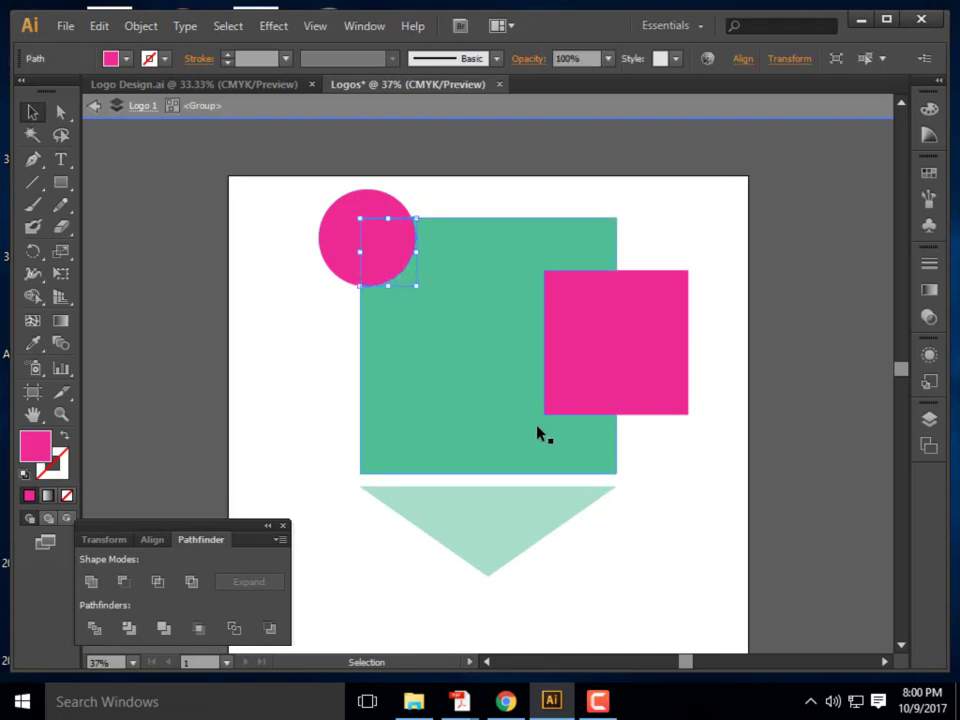
Exit isolation mode for the divided circle-and-squares group
click(328, 367)
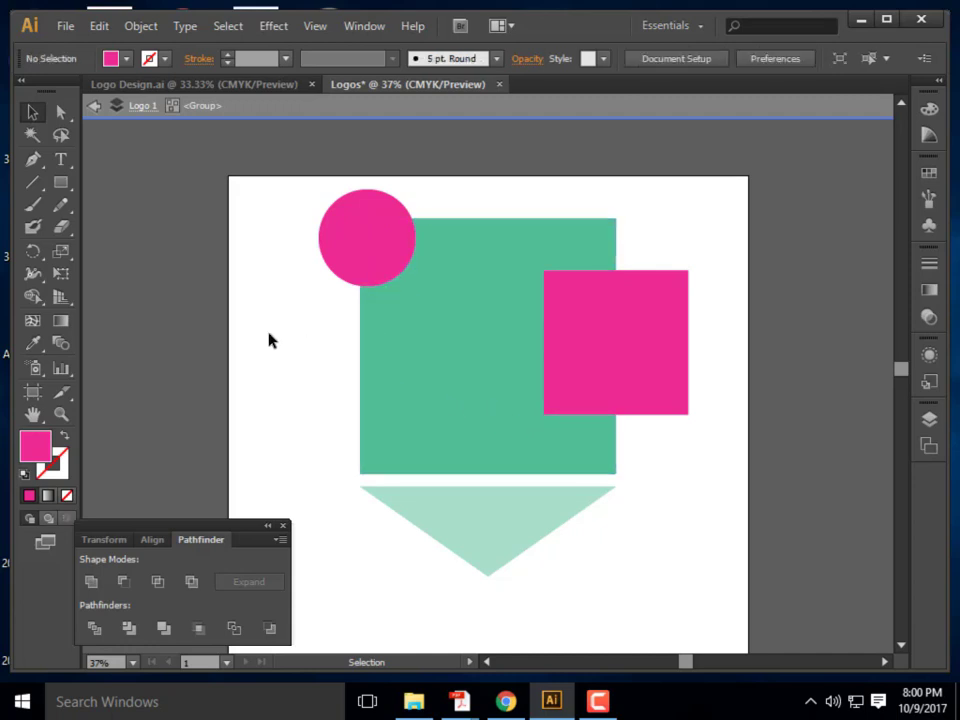
right_click(636, 596)
click(560, 571)
right_click(599, 398)
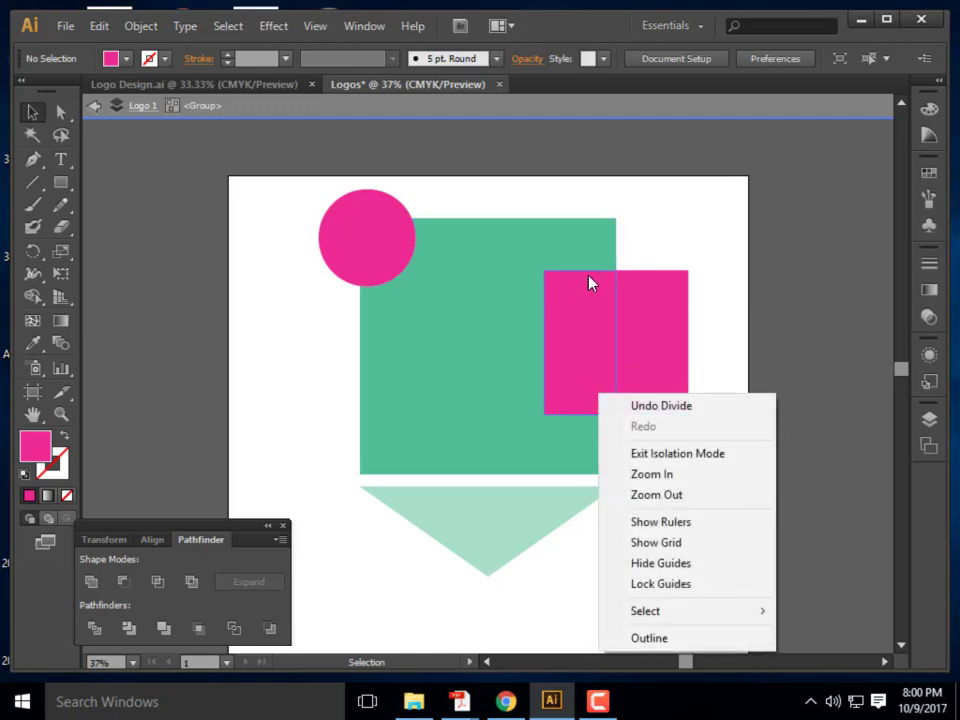
click(632, 255)
right_click(580, 300)
click(660, 223)
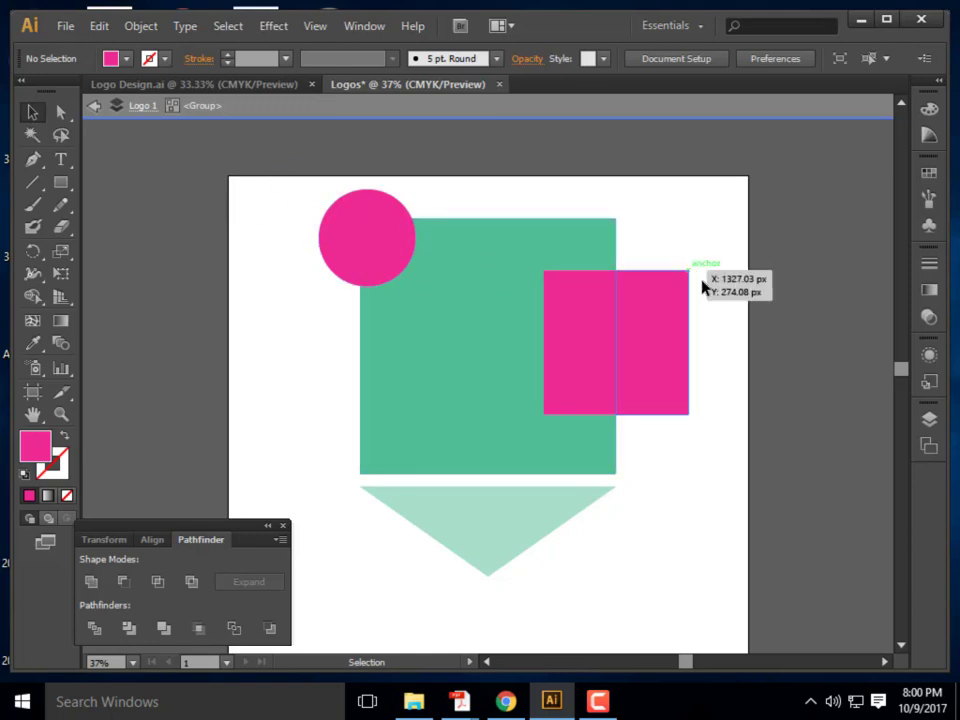
double_click(754, 349)
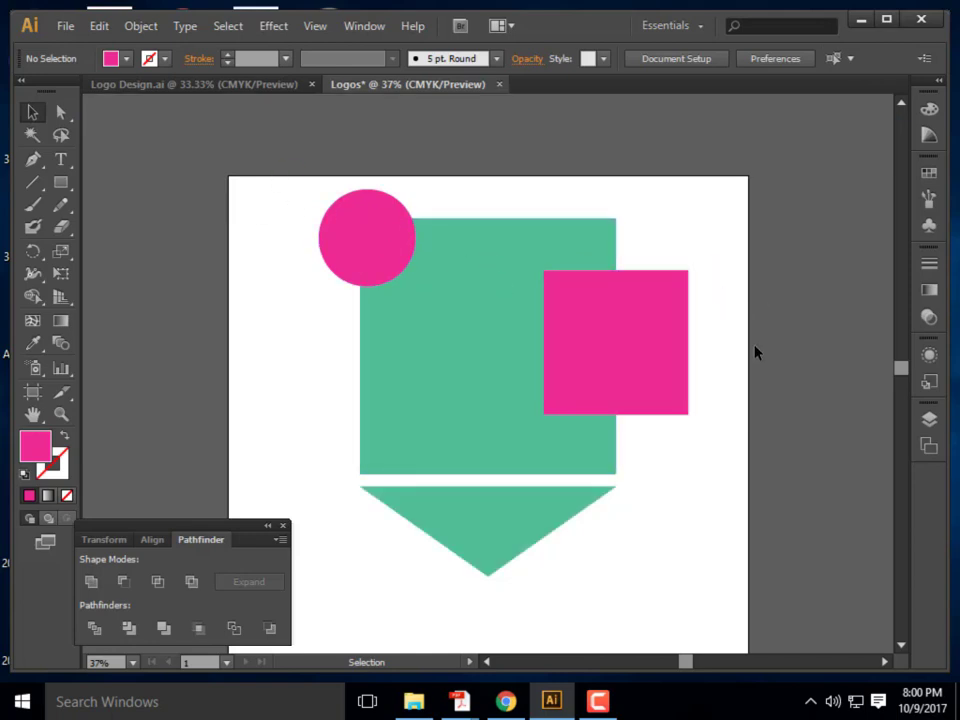
click(590, 355)
double_click(557, 326)
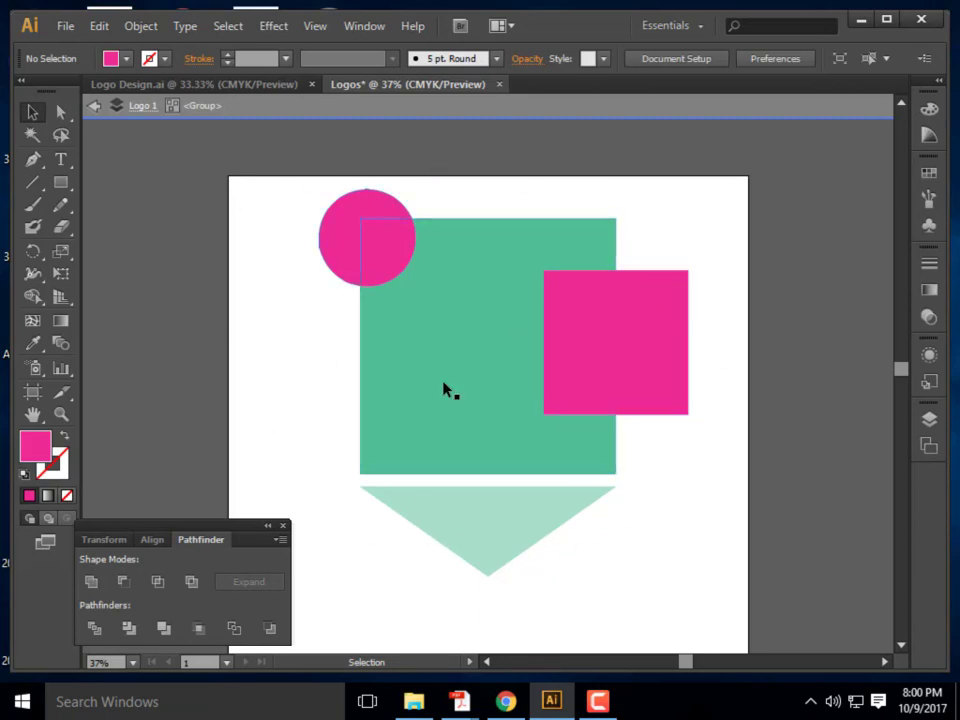
double_click(714, 587)
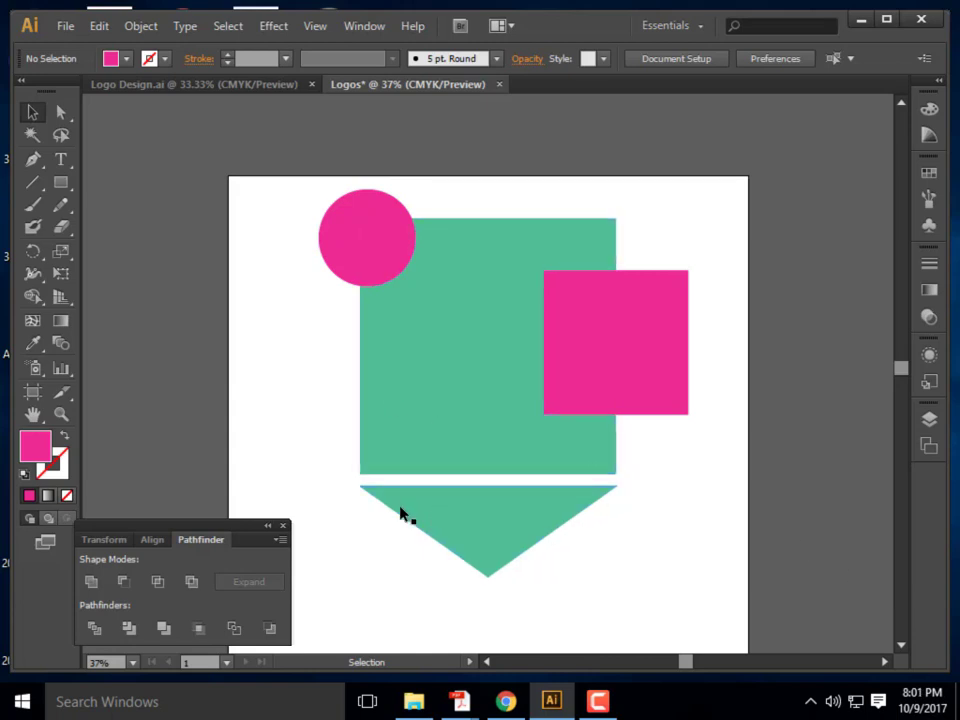
Ungroup the circle-and-squares group and check its separate pieces
click(443, 373)
right_click(443, 373)
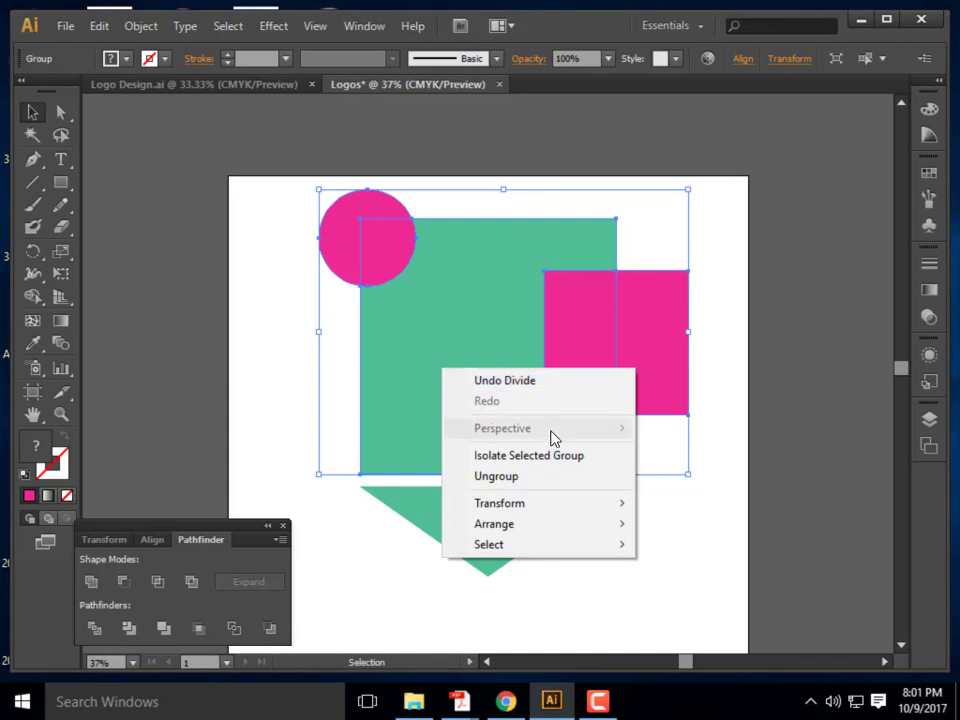
click(538, 476)
click(645, 381)
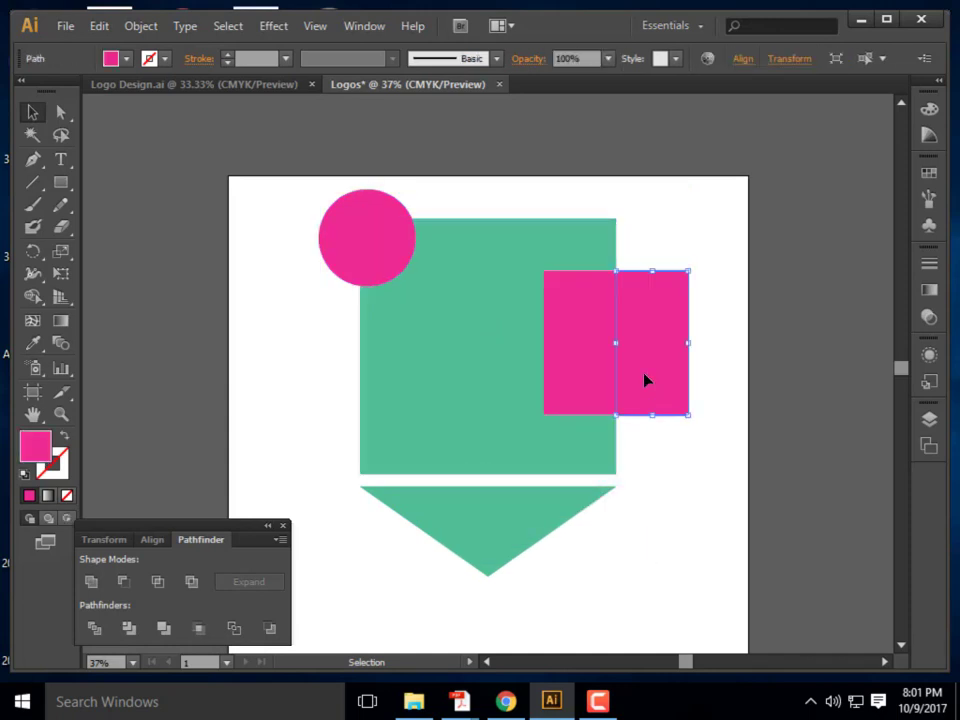
click(400, 262)
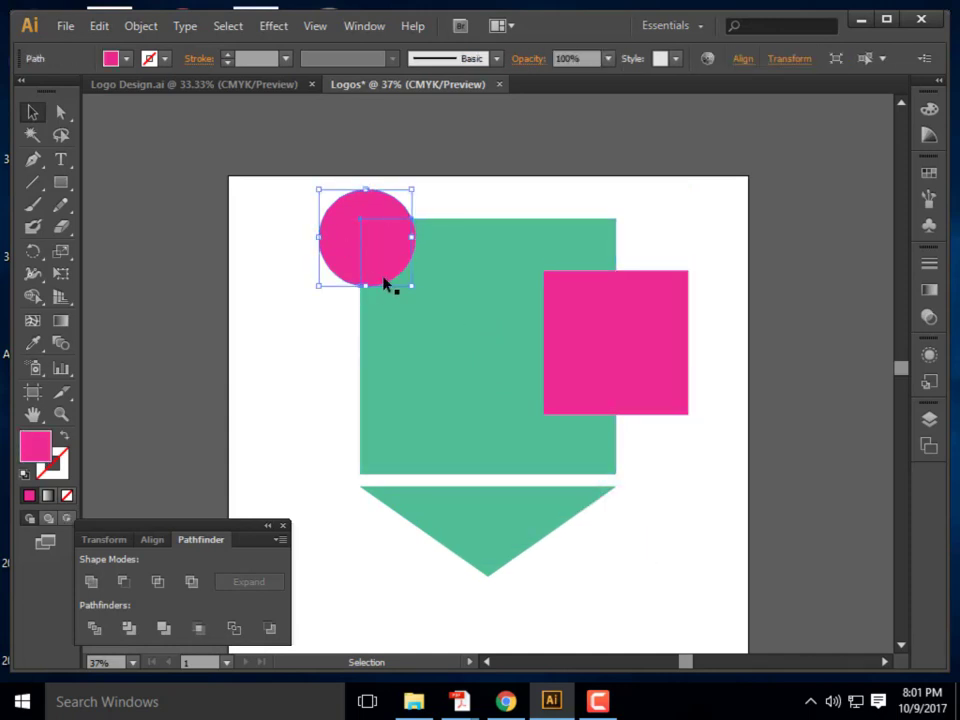
click(450, 328)
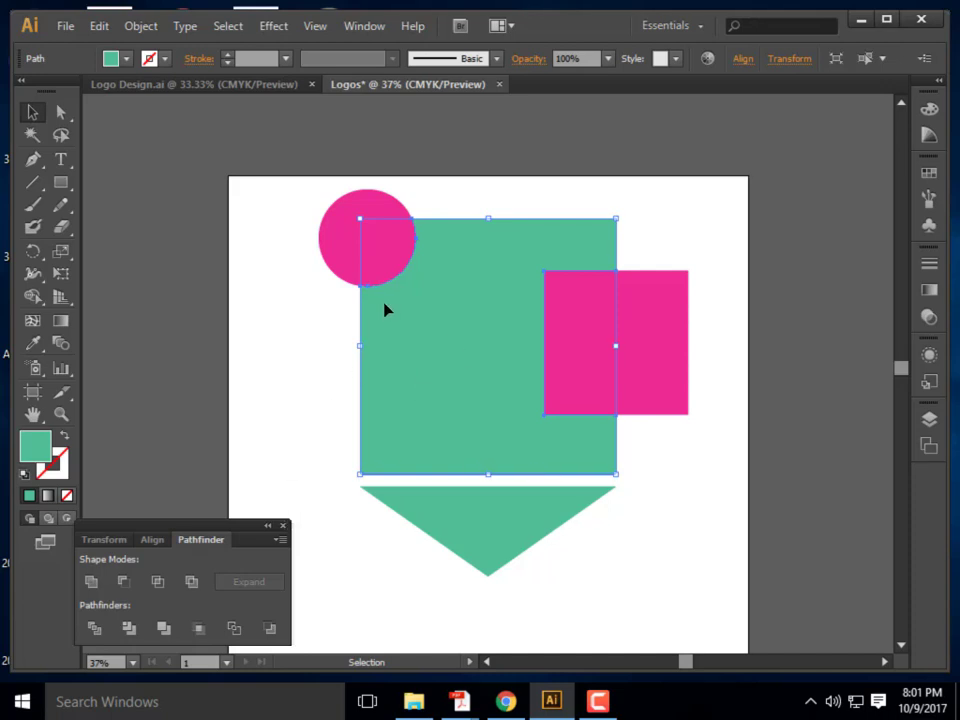
click(282, 310)
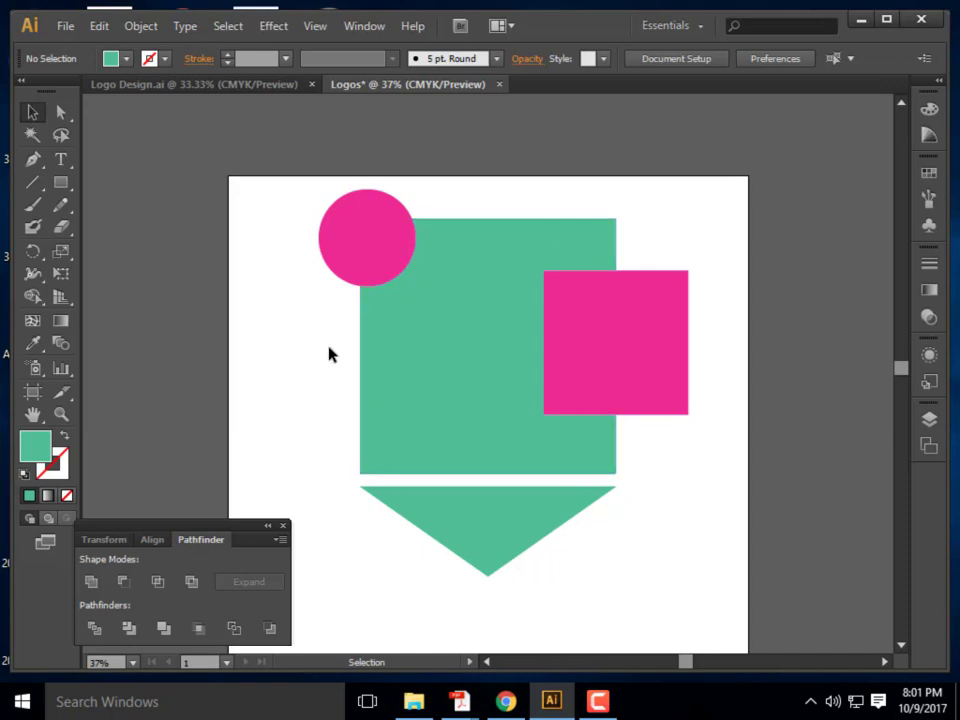
Undo the division, put the pink square back on the green square's right edge, and draw a new pink circle
key(ctrl+z)
key(ctrl+z)
key(ctrl+z)
key(ctrl+z)
key(ctrl+z)
key(ctrl+z)
key(ctrl+z)
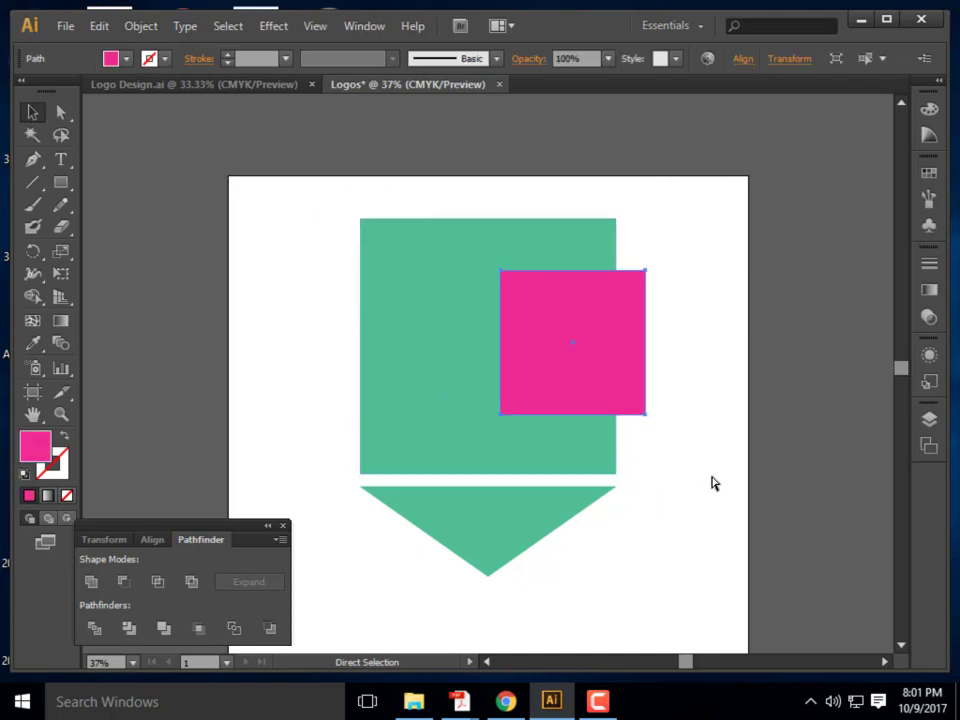
drag(636, 343, 632, 373)
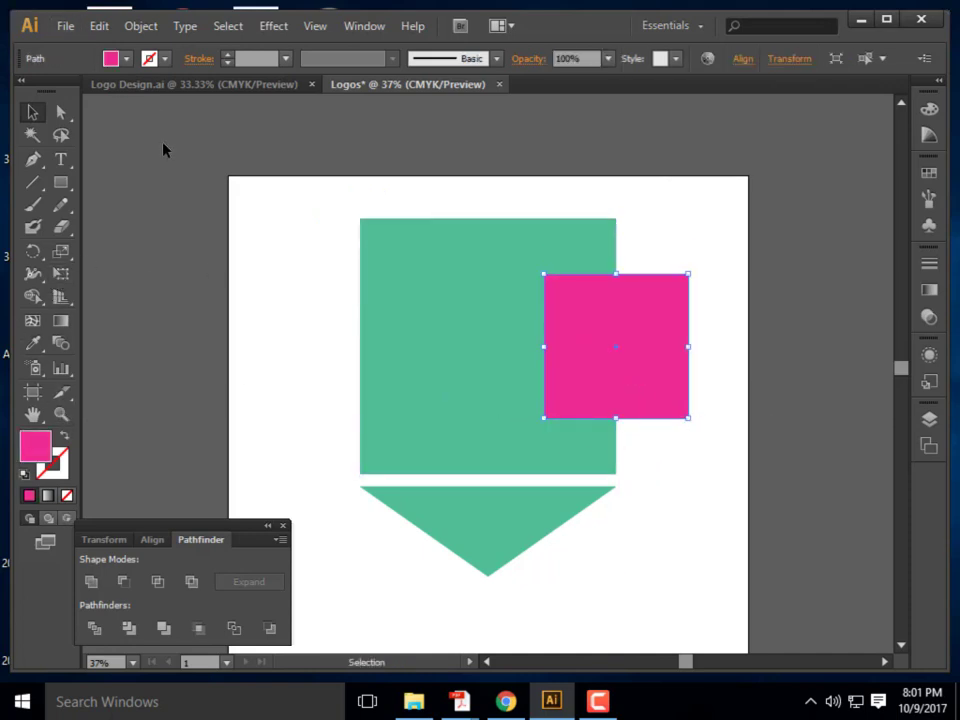
drag(61, 183, 122, 228)
drag(268, 237, 377, 346)
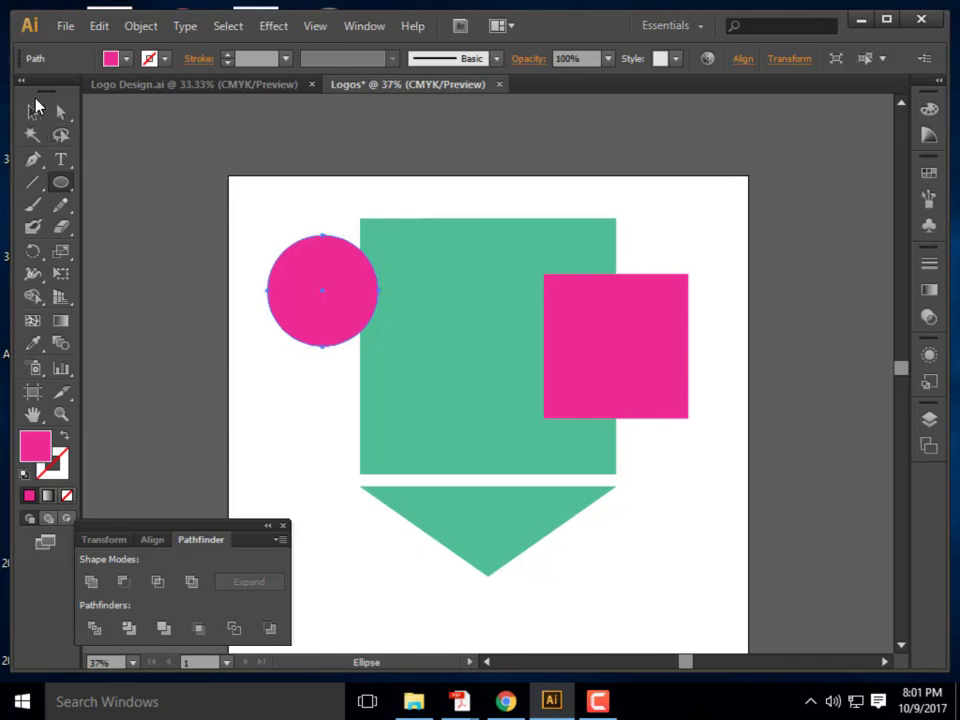
Move the circle onto the green square's top-left corner and select all three shapes together
click(33, 111)
drag(311, 255, 380, 300)
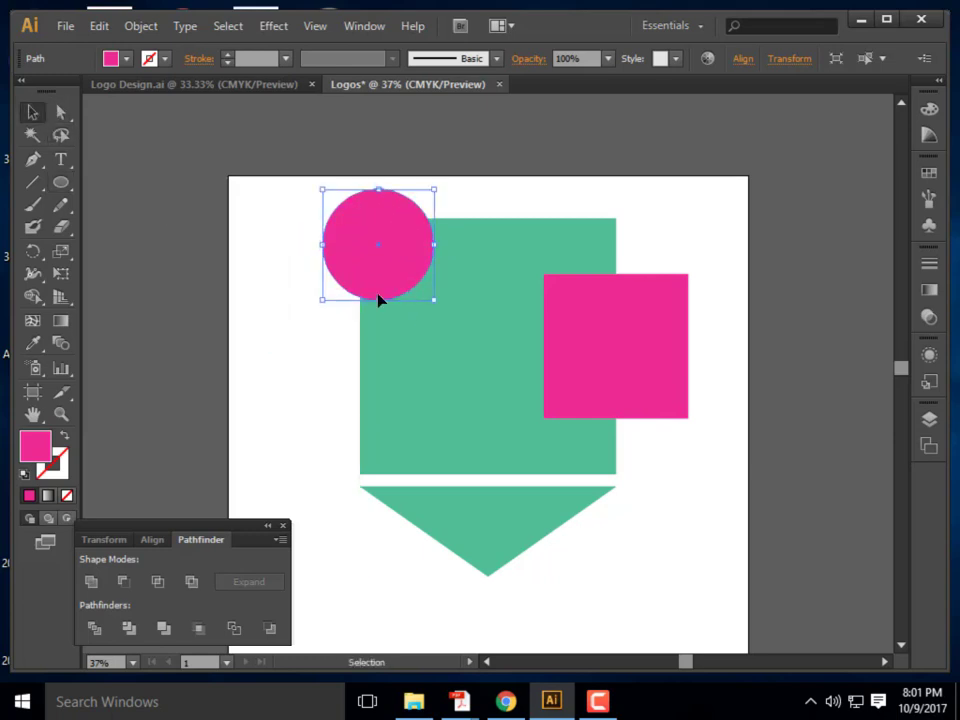
click(294, 446)
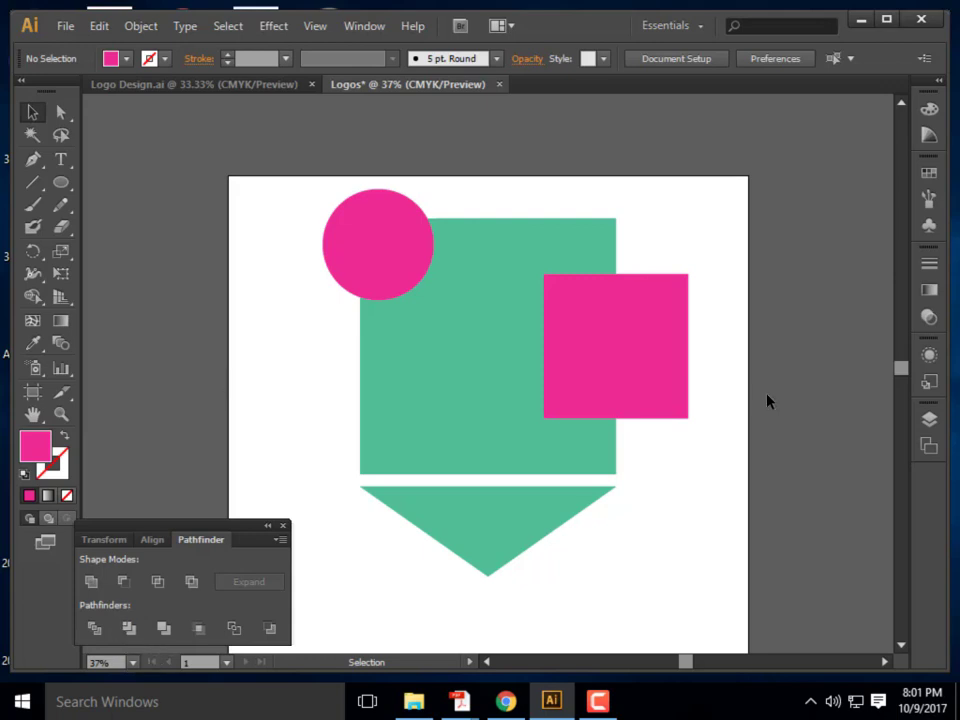
drag(716, 444, 340, 230)
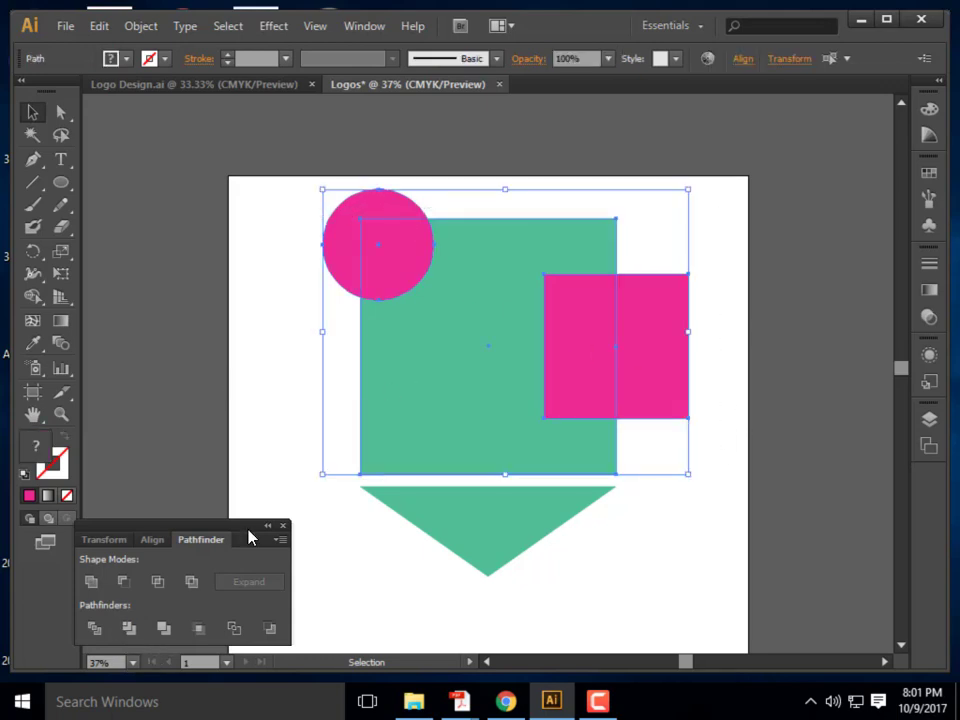
Apply Pathfinder Trim to the circle, green square and pink square
click(163, 628)
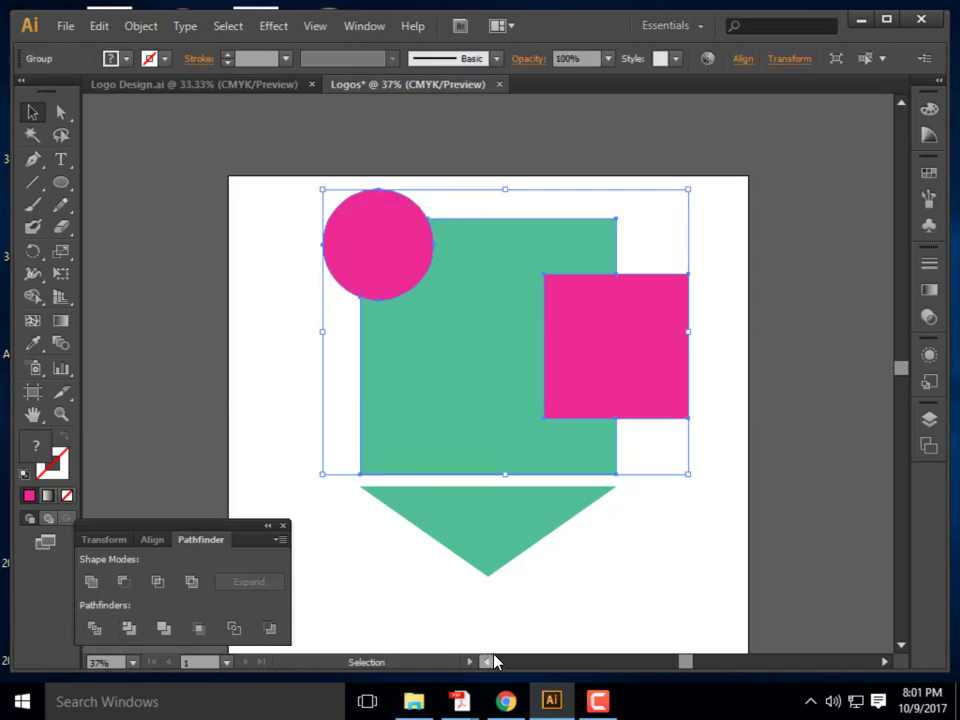
click(590, 582)
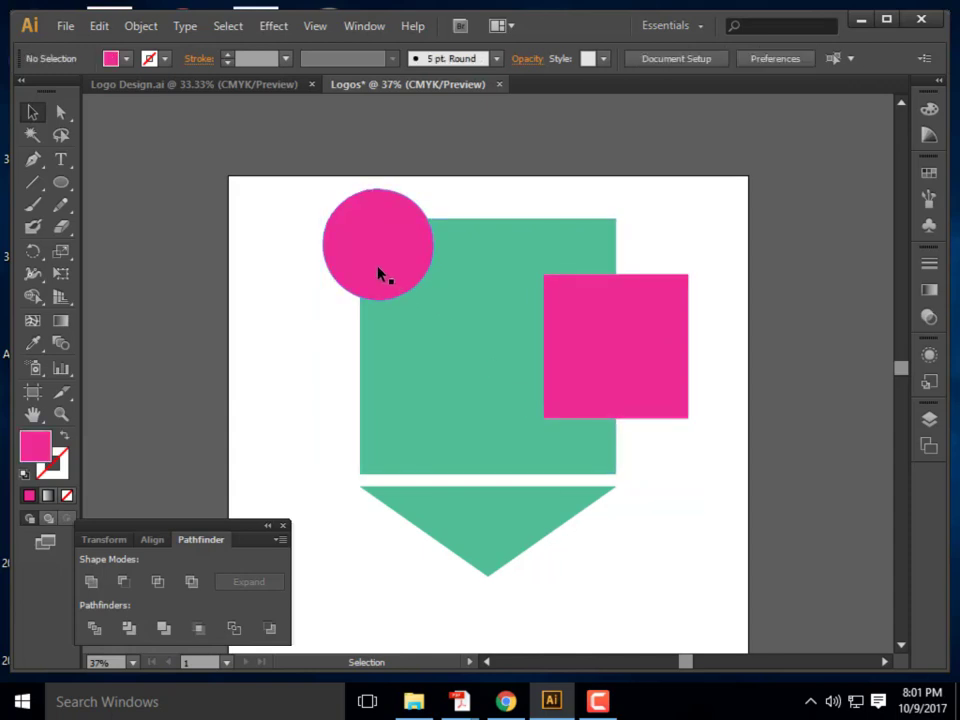
click(643, 385)
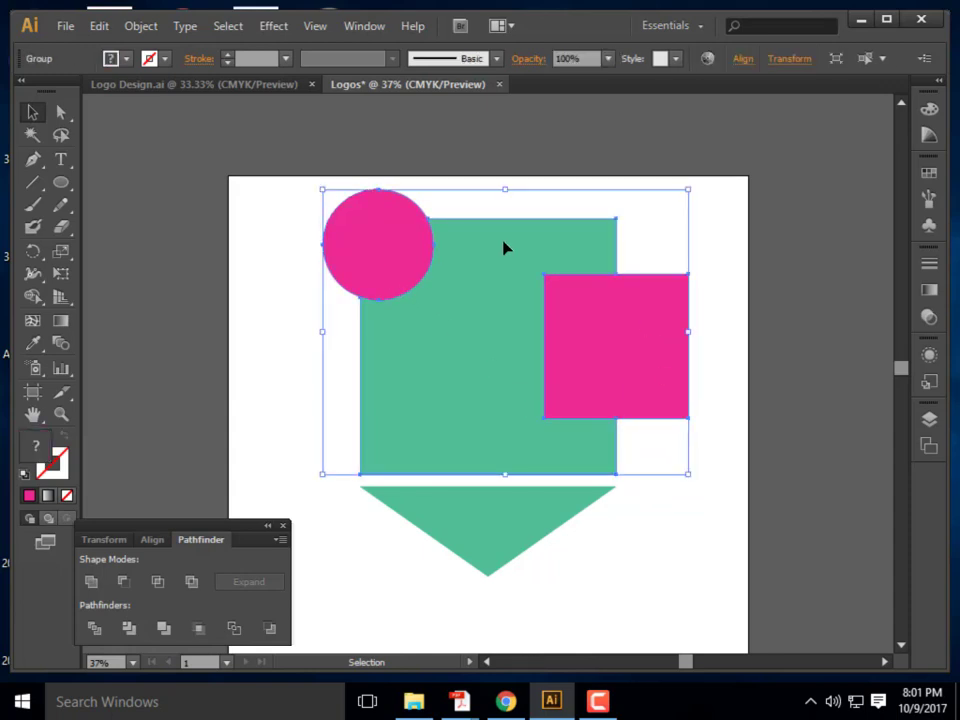
Enter isolation on the trimmed group and pull the pink square and circle away from the green shape
double_click(600, 367)
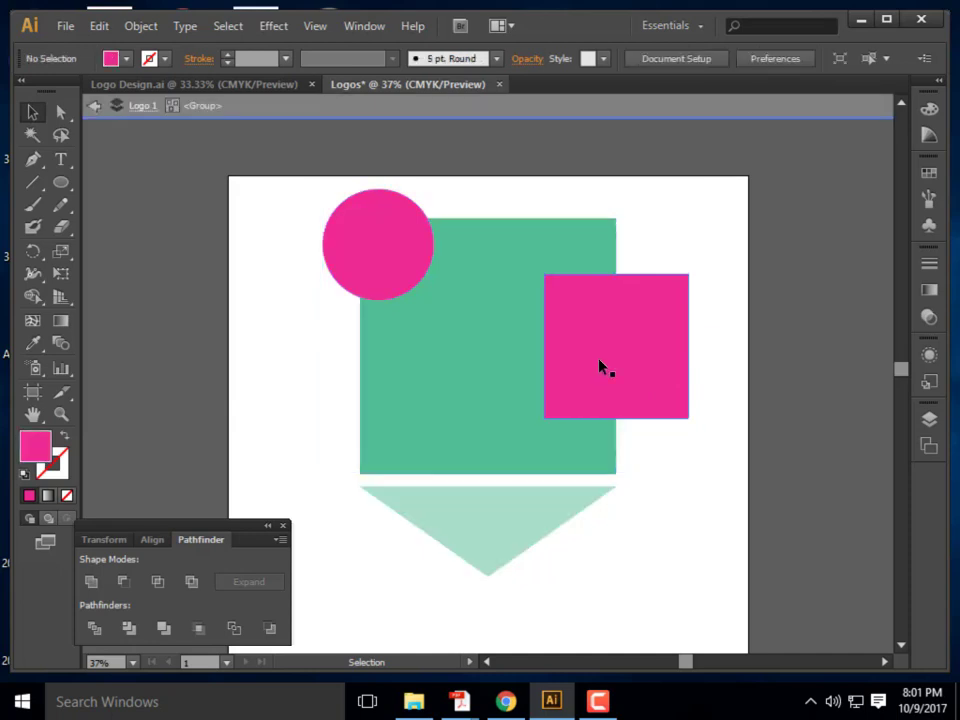
drag(613, 413, 697, 339)
drag(348, 247, 255, 259)
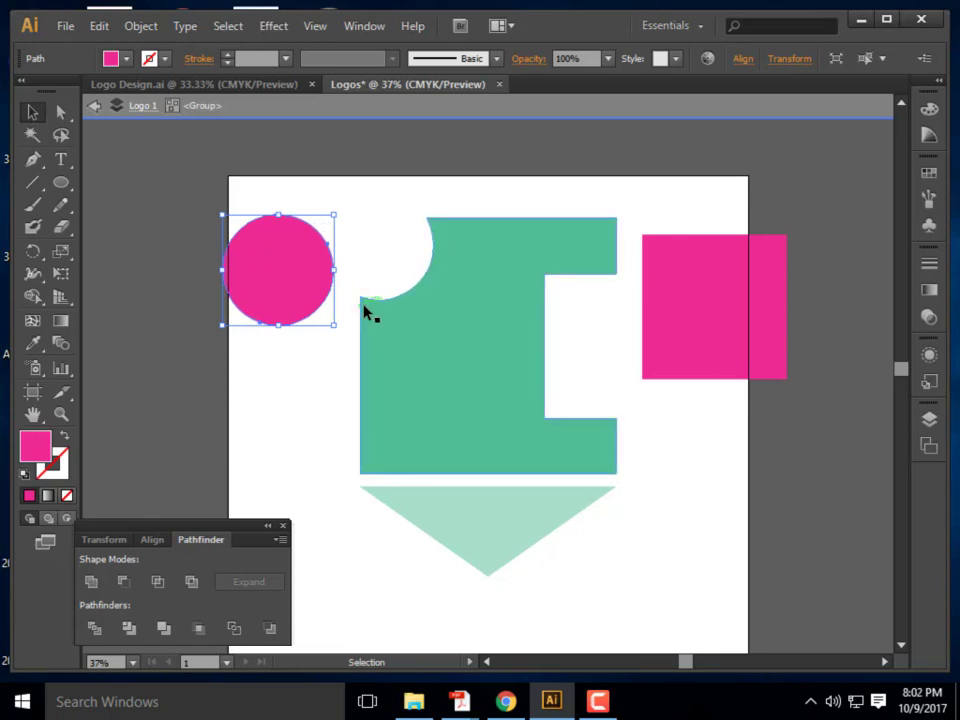
click(551, 336)
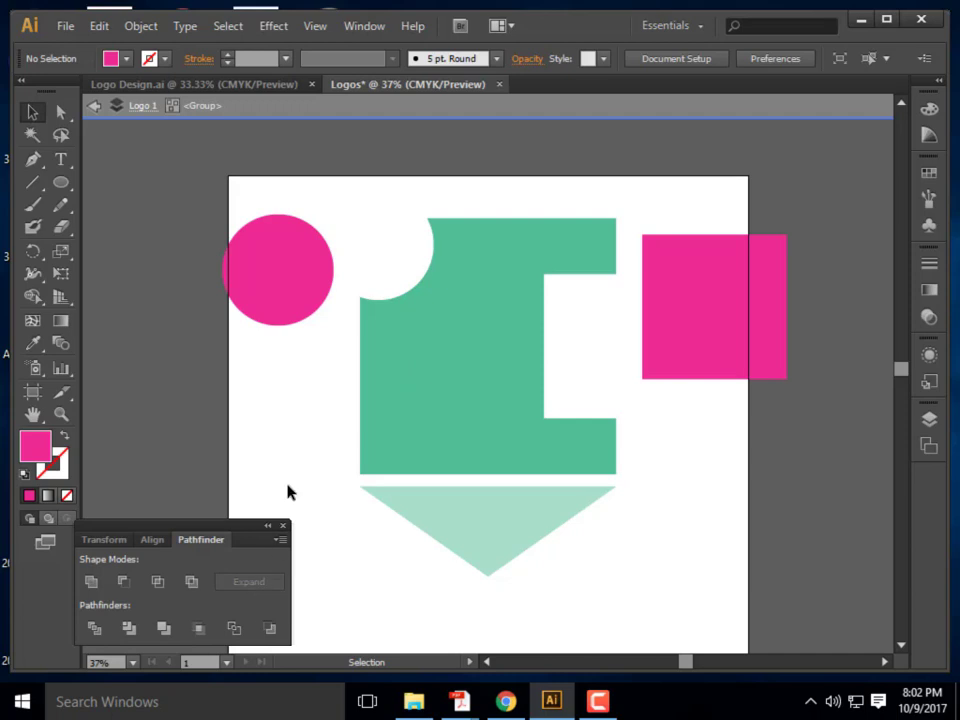
Undo the trim, set the circle back on the top-left corner, and select all three shapes
key(ctrl+z)
key(ctrl+z)
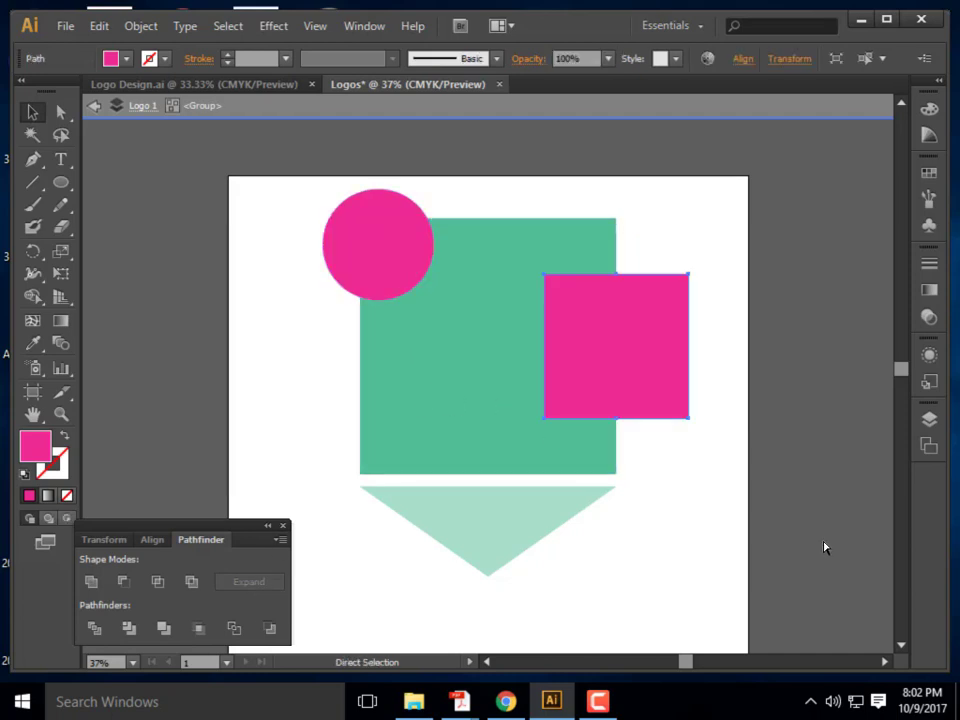
key(ctrl+z)
key(ctrl+z)
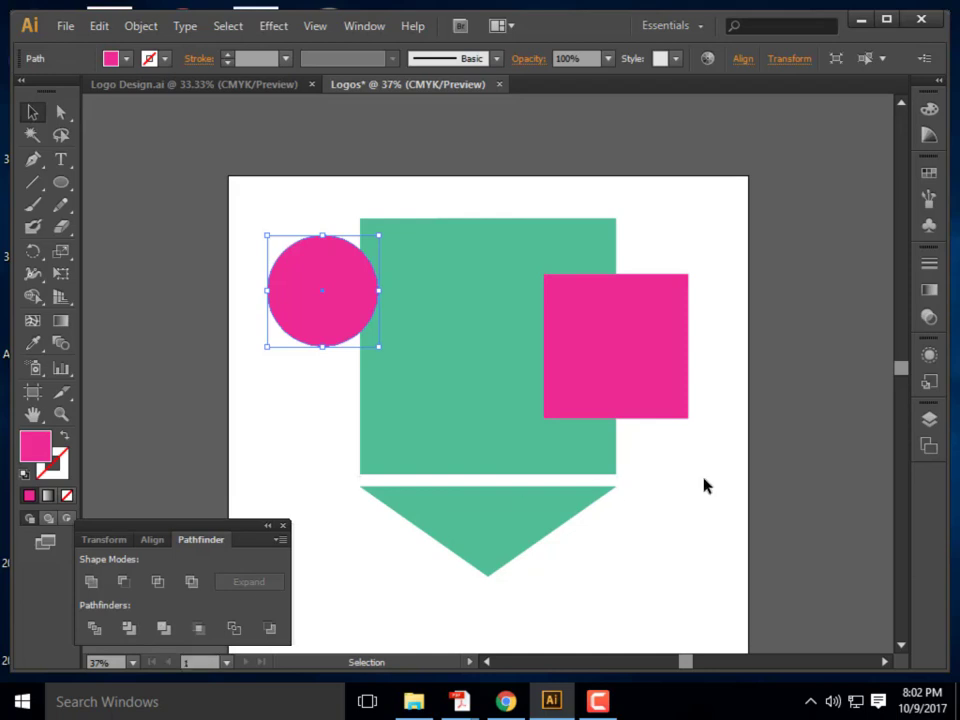
key(a)
key(v)
drag(281, 308, 321, 298)
drag(701, 452, 315, 282)
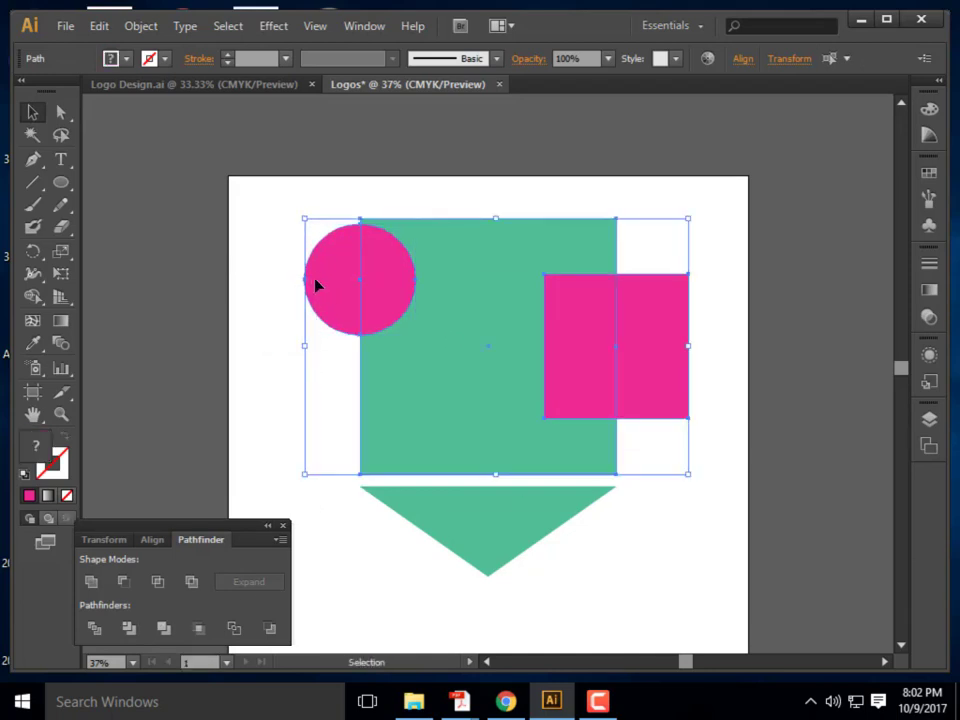
click(716, 466)
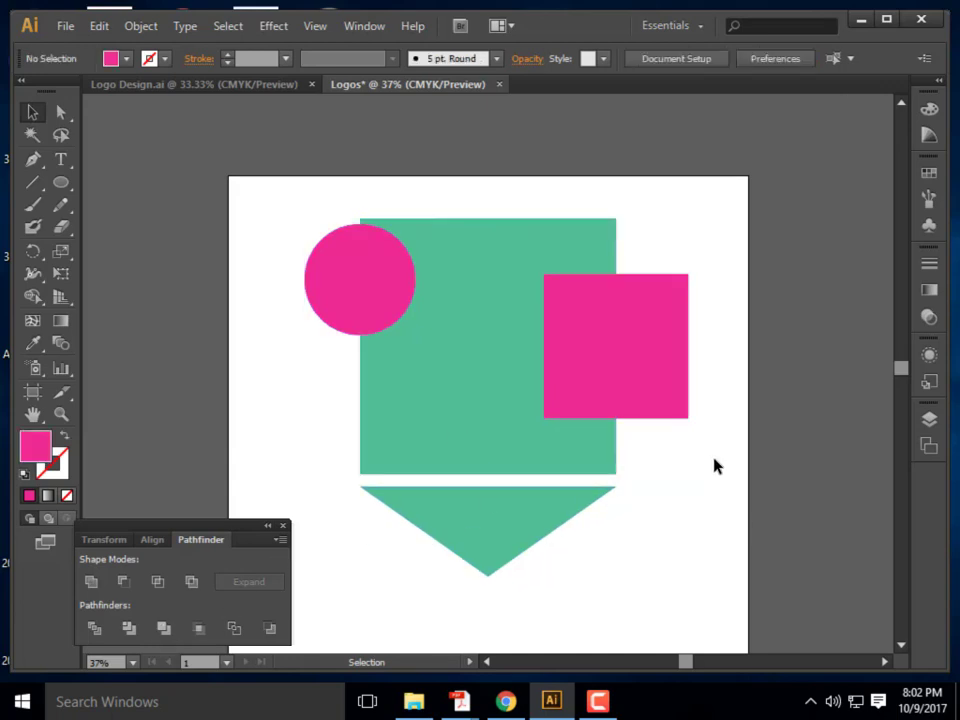
drag(714, 443, 345, 262)
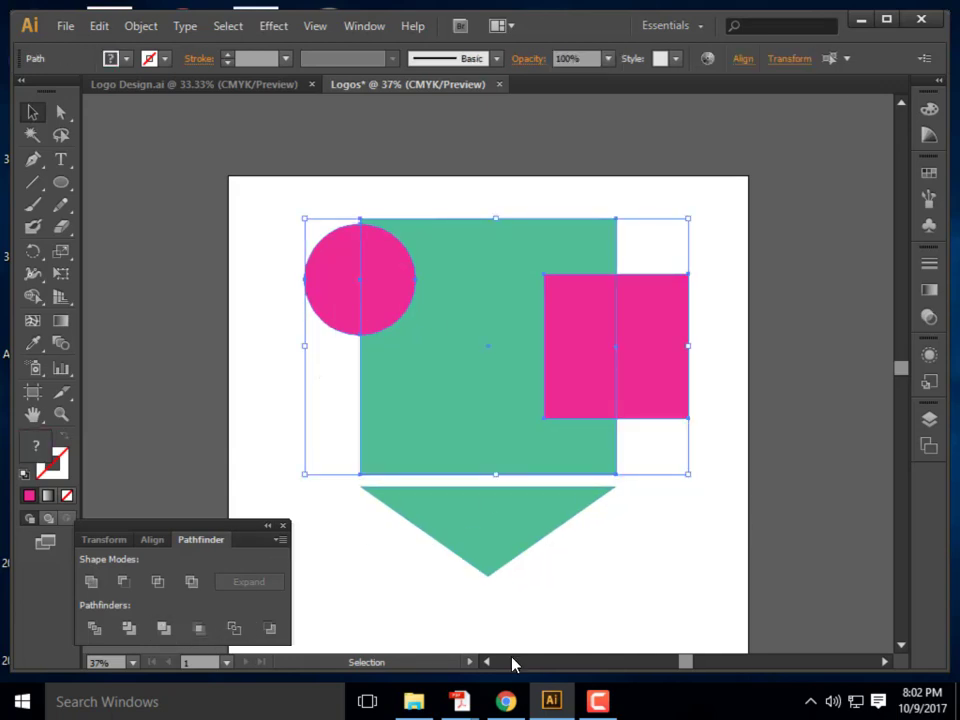
Test-move the pink square, undo it, then reselect the circle, green square and pink square
click(621, 574)
click(576, 390)
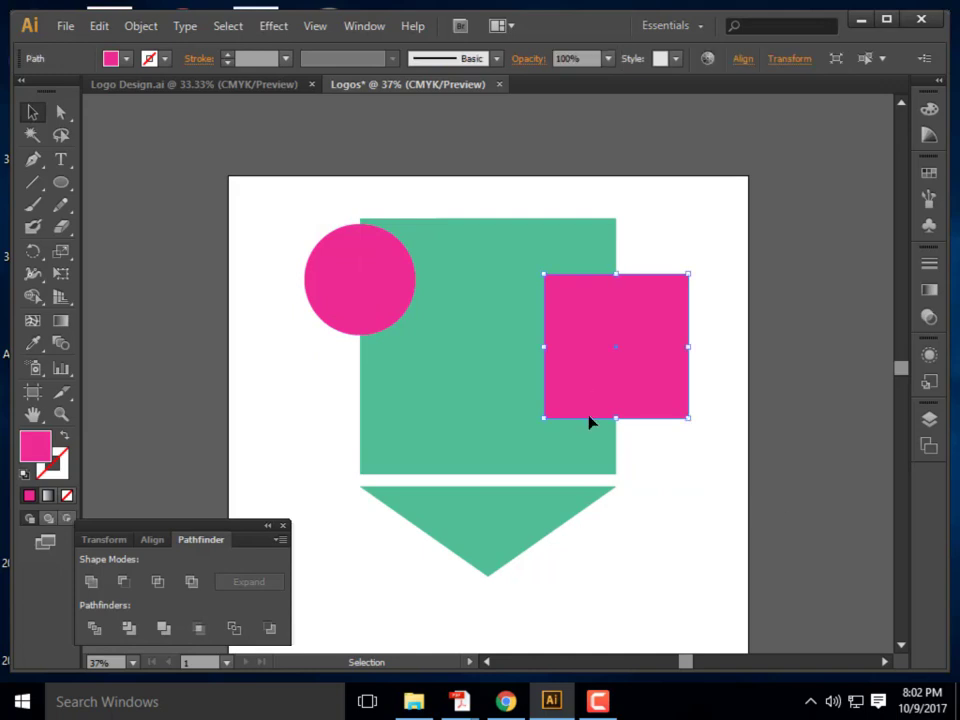
drag(614, 368, 681, 327)
key(ctrl+z)
key(a)
key(v)
drag(688, 444, 262, 230)
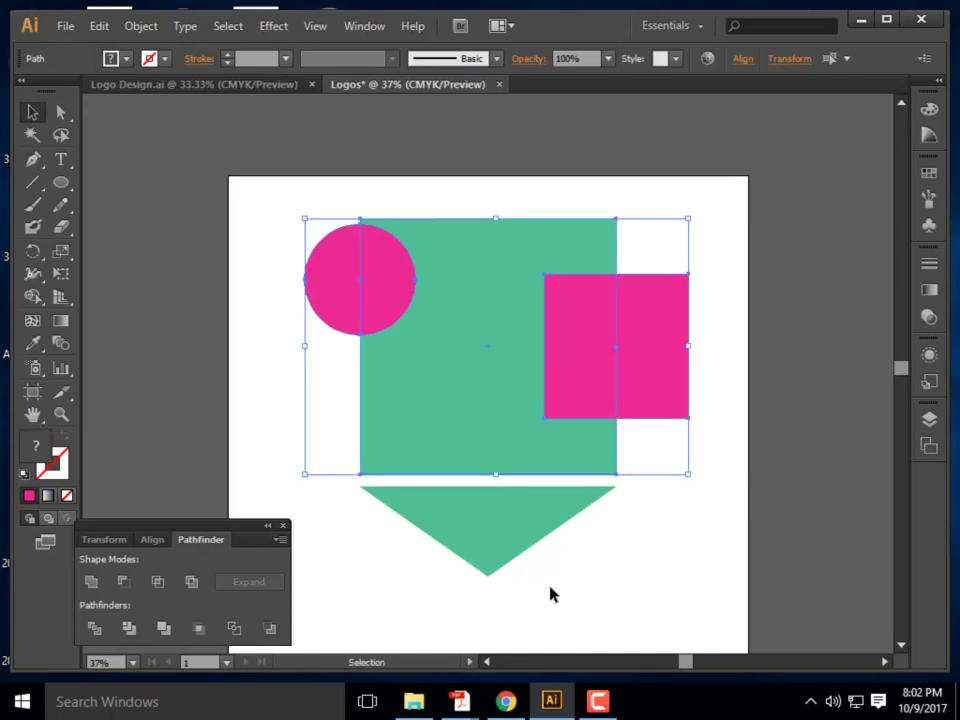
click(164, 628)
click(654, 557)
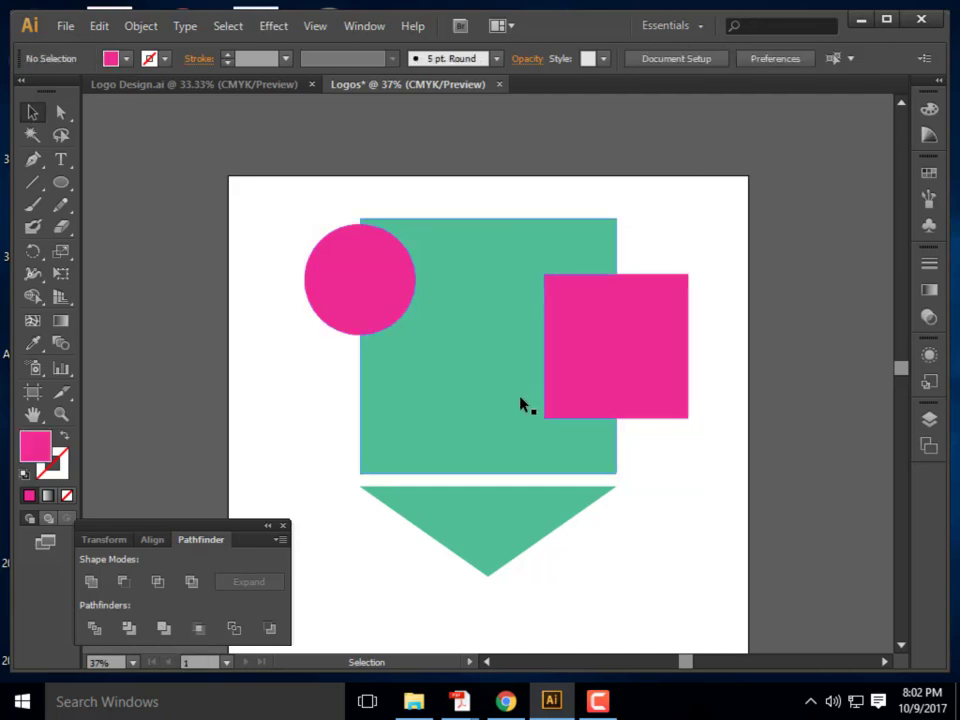
double_click(525, 407)
click(598, 390)
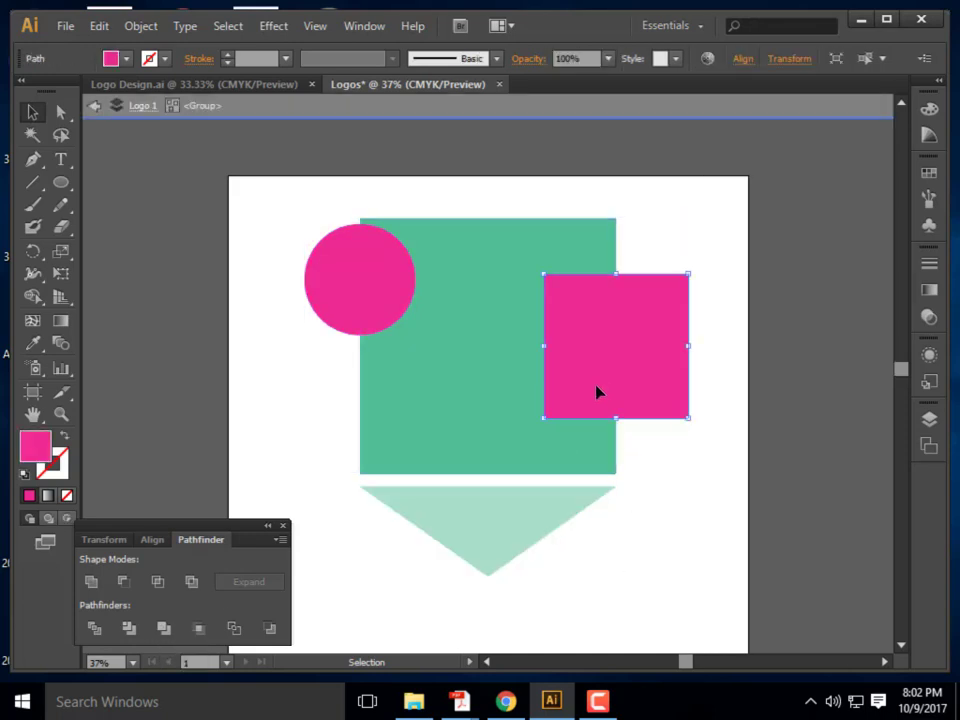
drag(597, 392, 686, 366)
drag(673, 320, 601, 383)
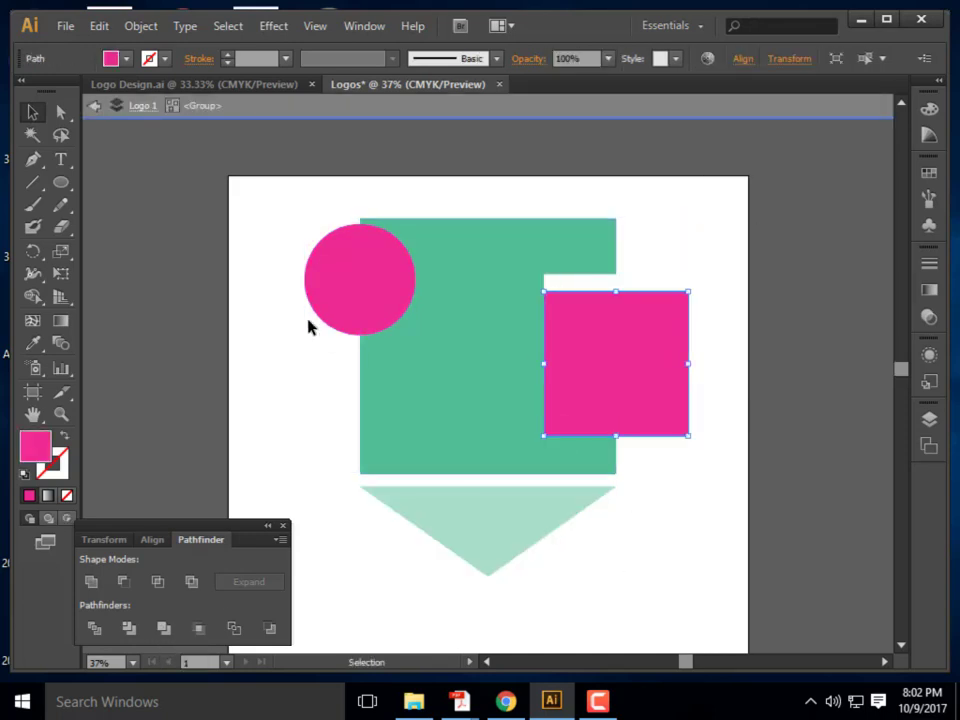
drag(338, 300, 428, 411)
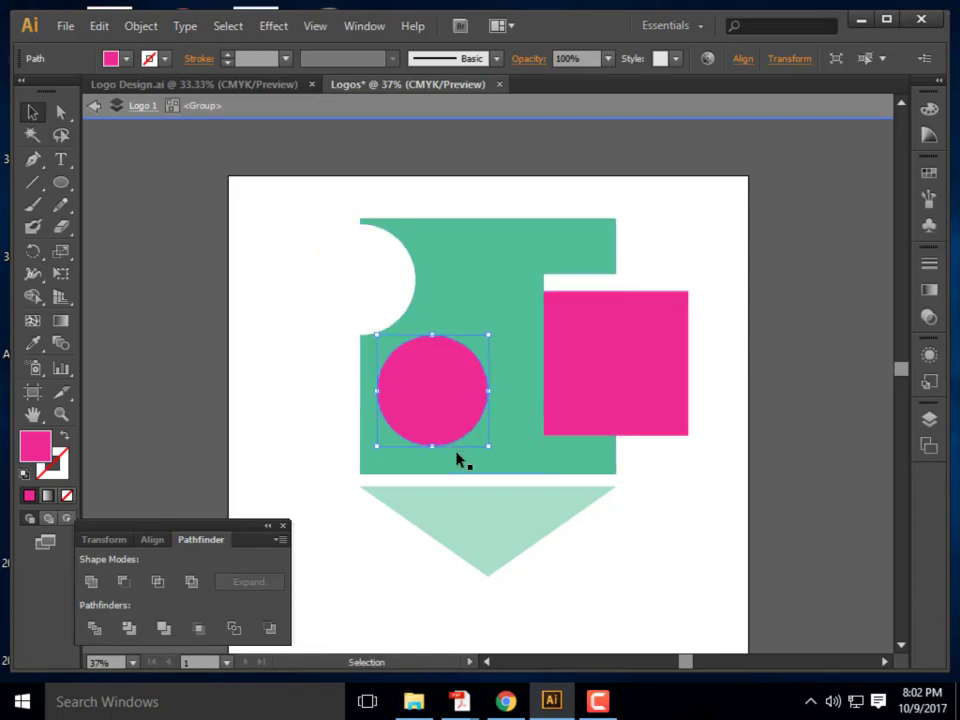
key(ctrl+z)
key(ctrl+z)
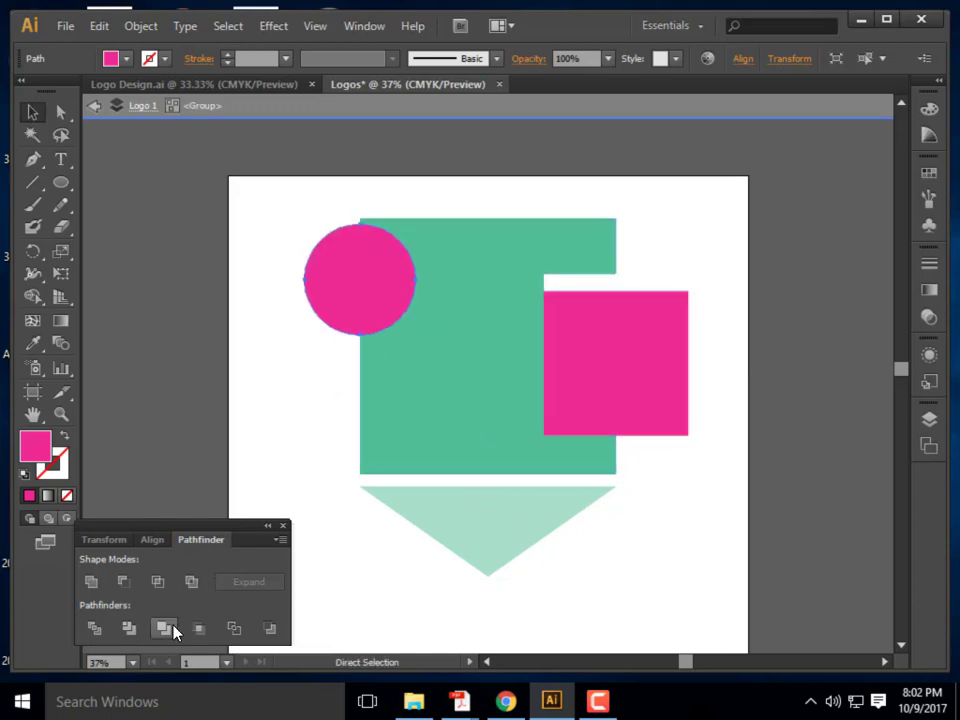
key(v)
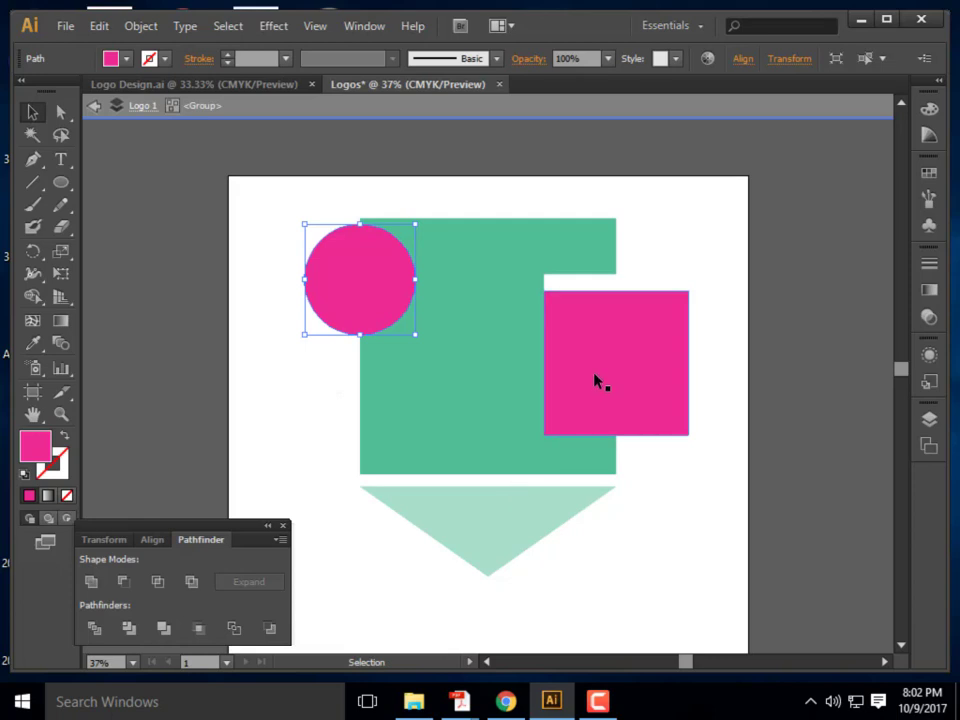
key(a)
key(ctrl+z)
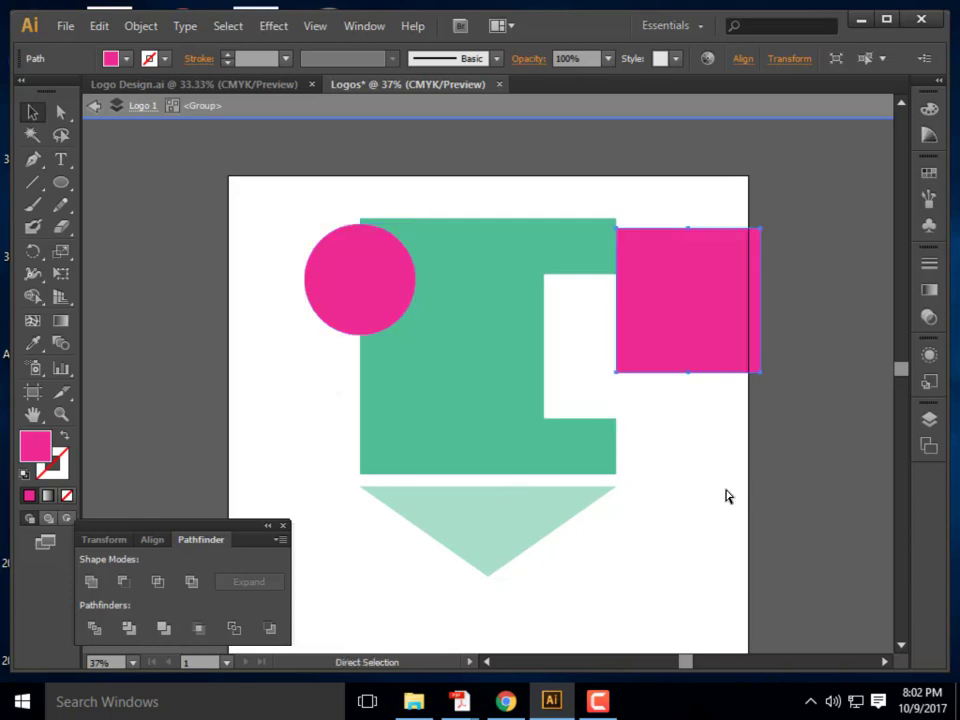
key(ctrl+shift+z)
key(v)
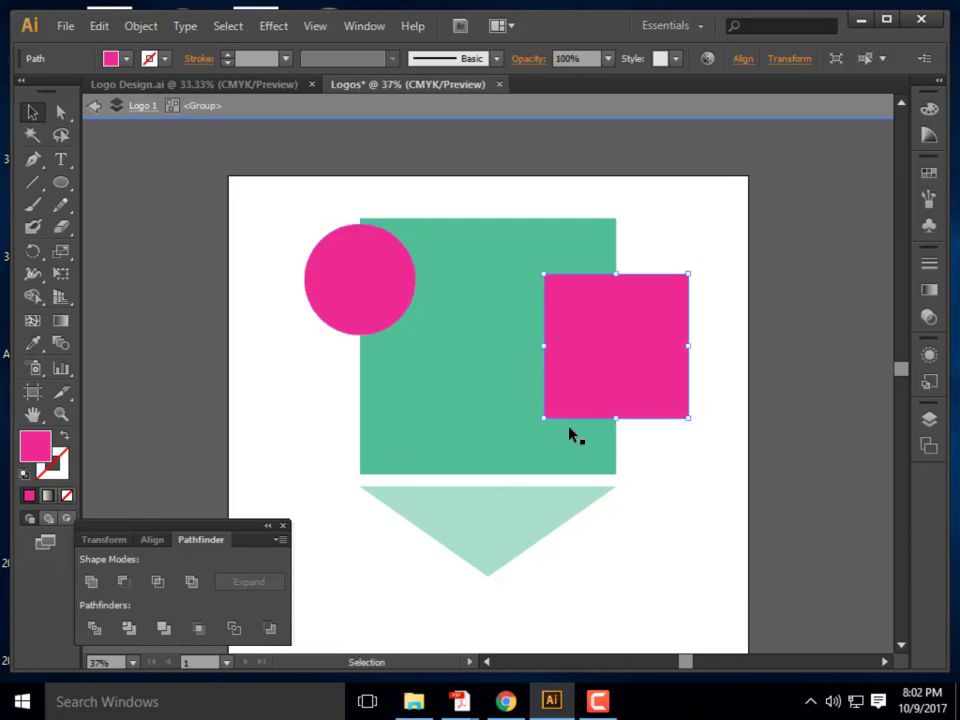
double_click(328, 388)
key(a)
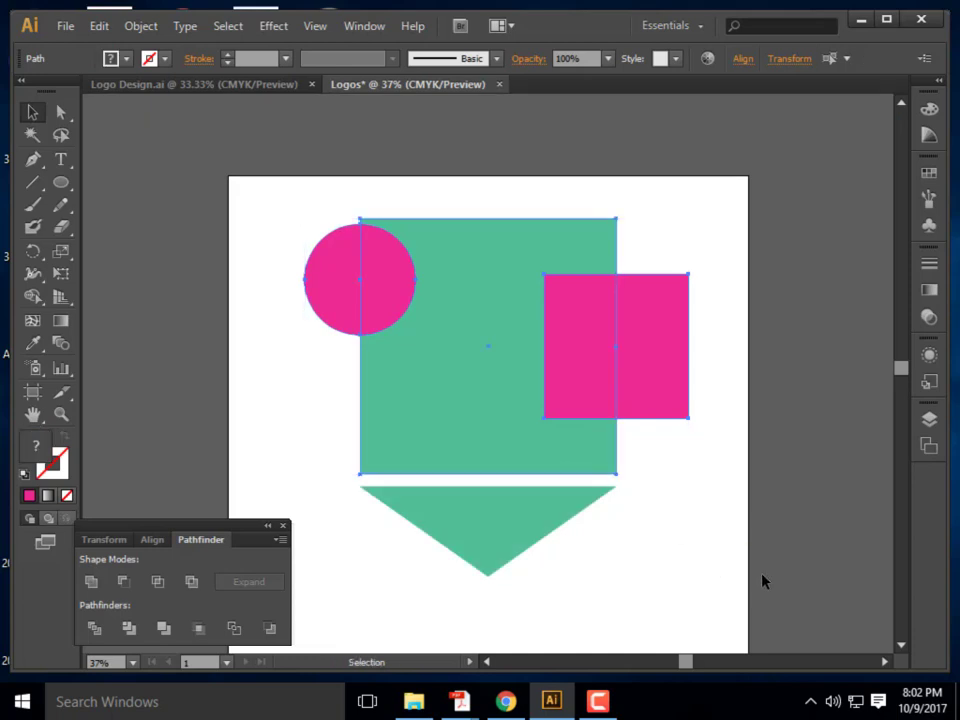
key(v)
click(765, 570)
drag(745, 456, 337, 282)
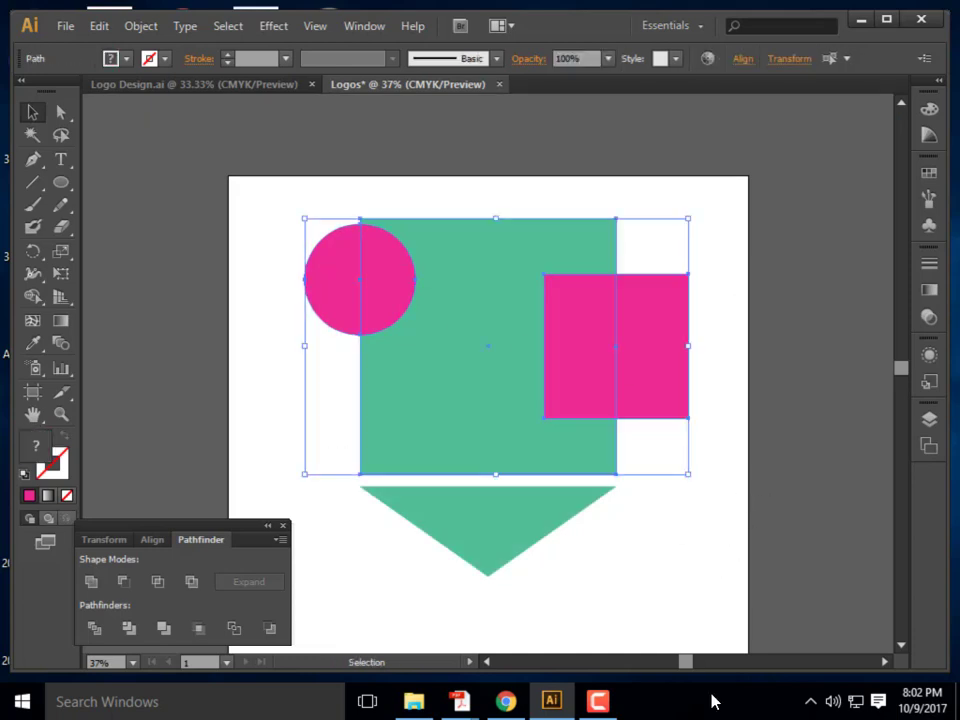
click(750, 574)
drag(624, 475, 705, 400)
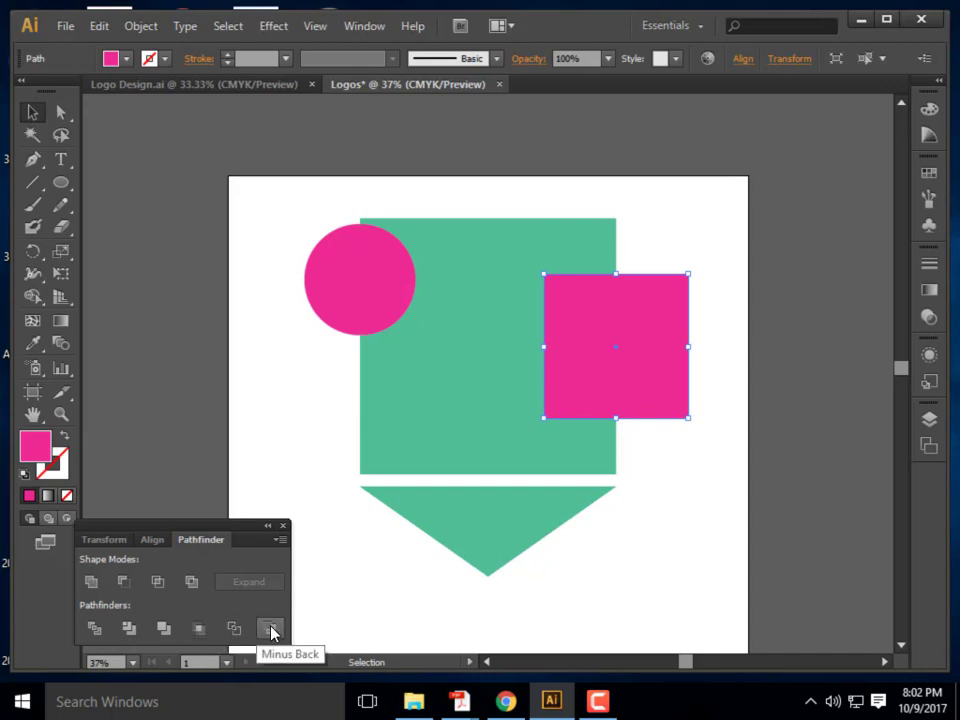
click(752, 444)
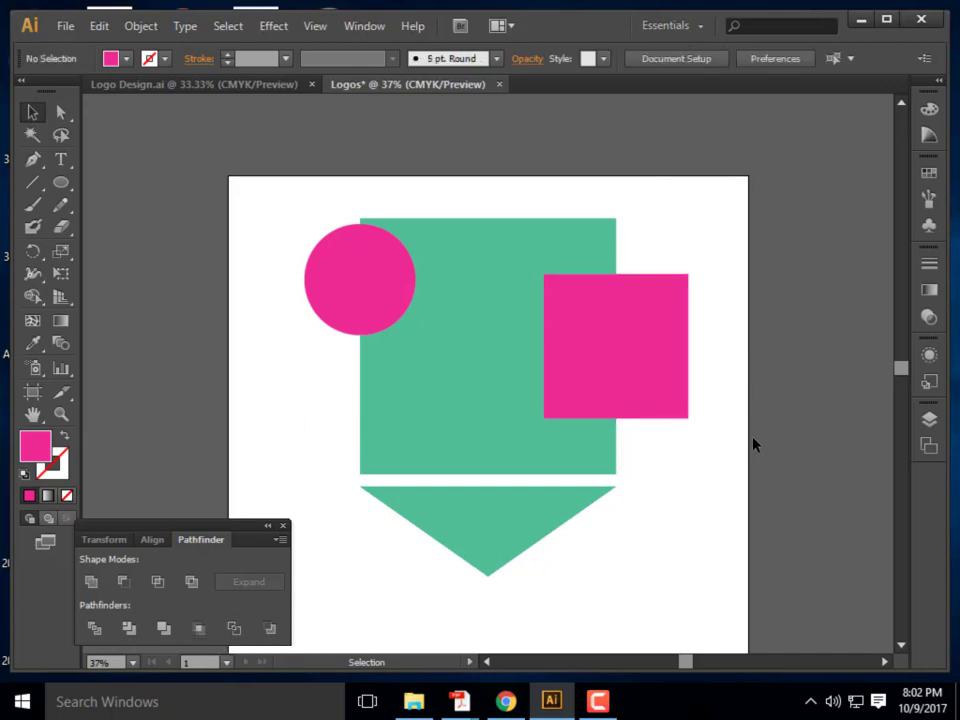
drag(714, 451, 679, 489)
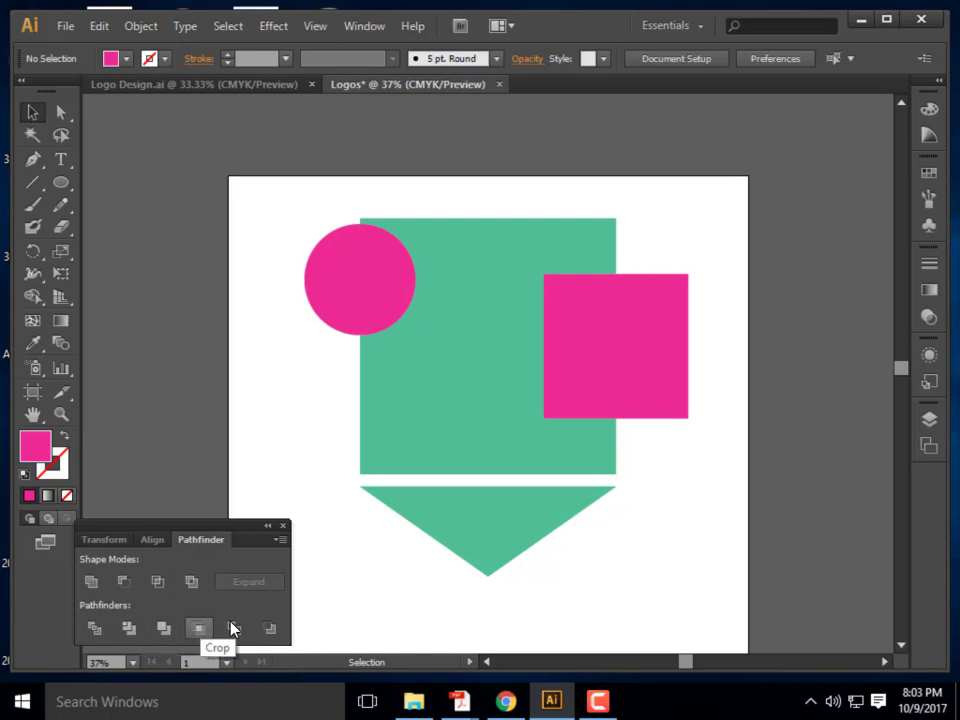
drag(688, 455, 301, 276)
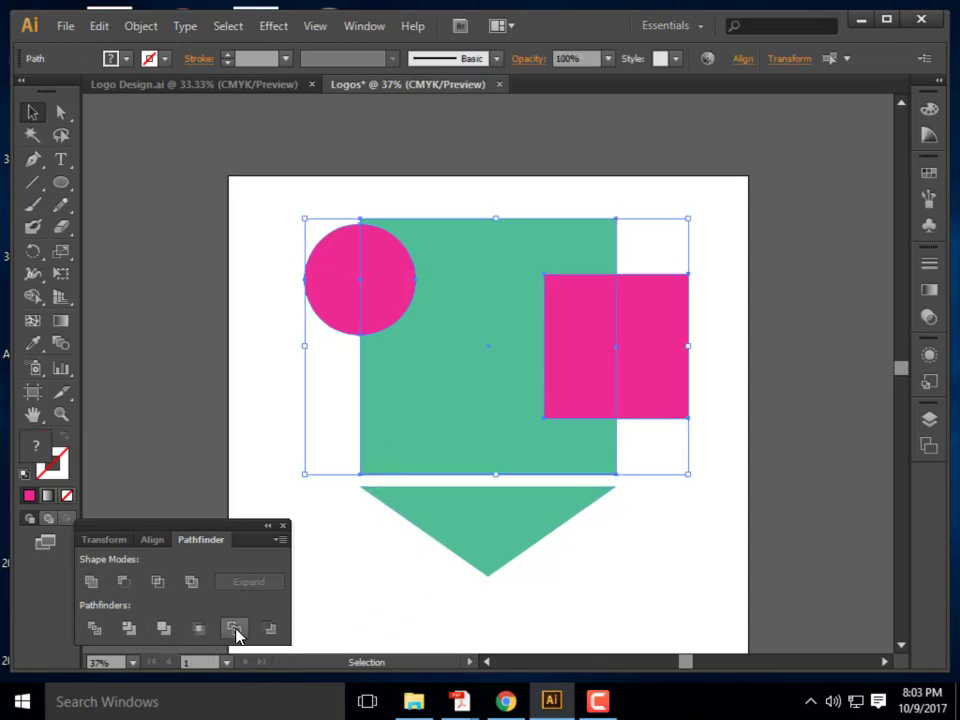
Apply Pathfinder Outline, then enter the outlined group and select the circle's right half
click(236, 628)
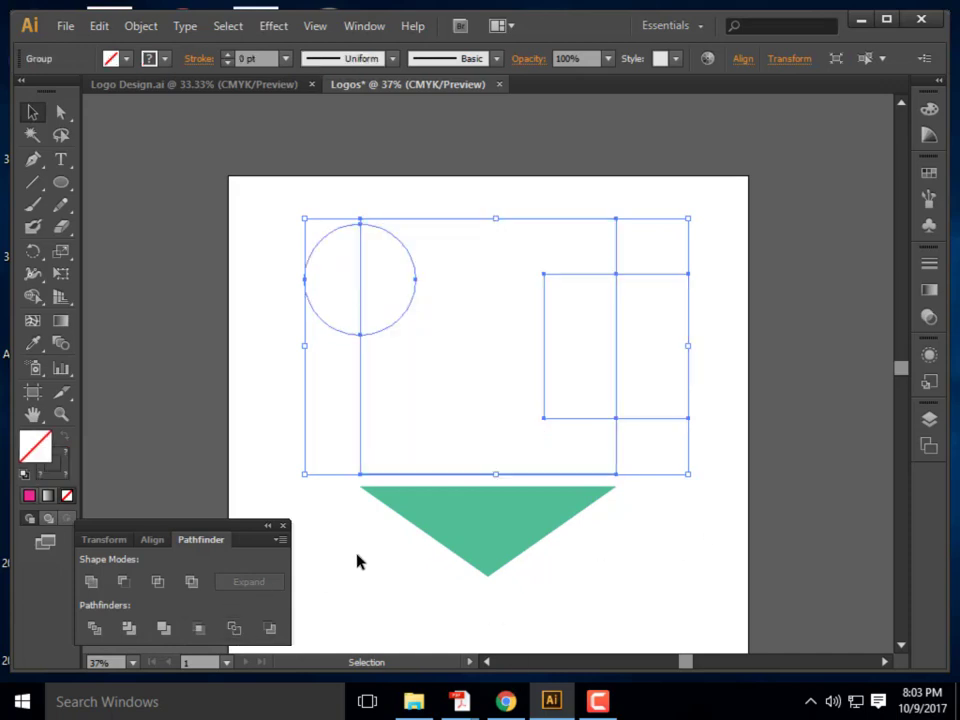
click(261, 450)
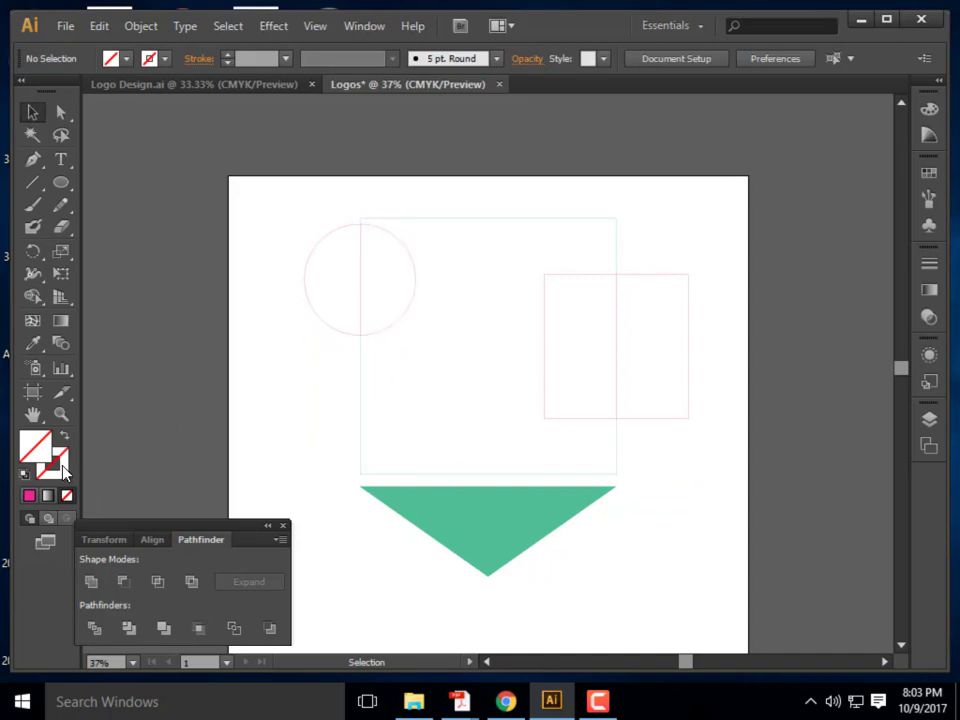
click(416, 281)
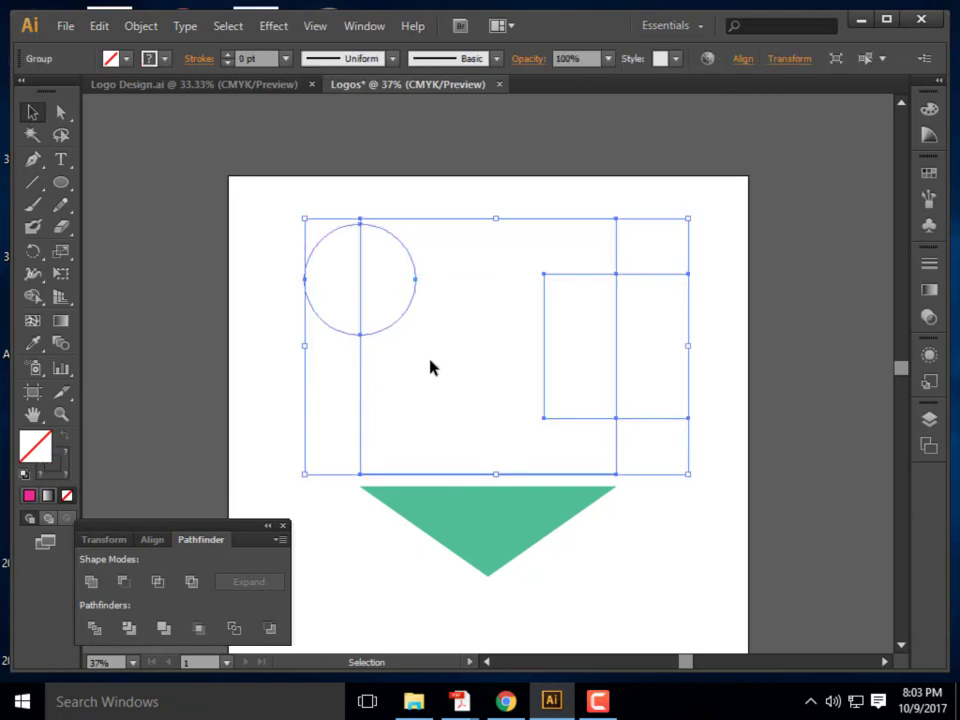
click(423, 360)
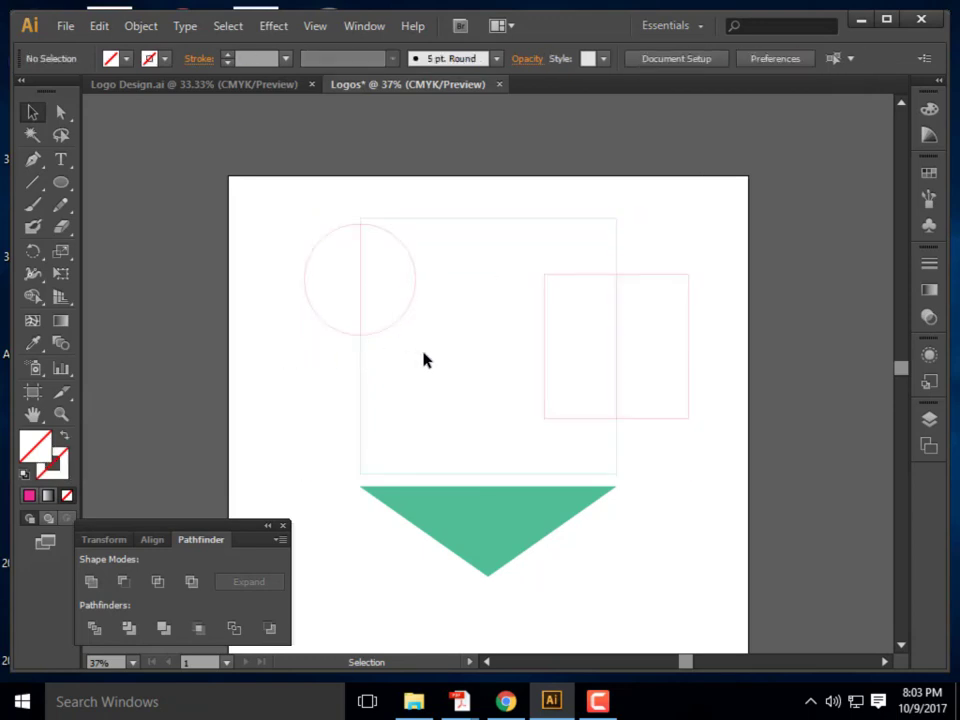
click(410, 278)
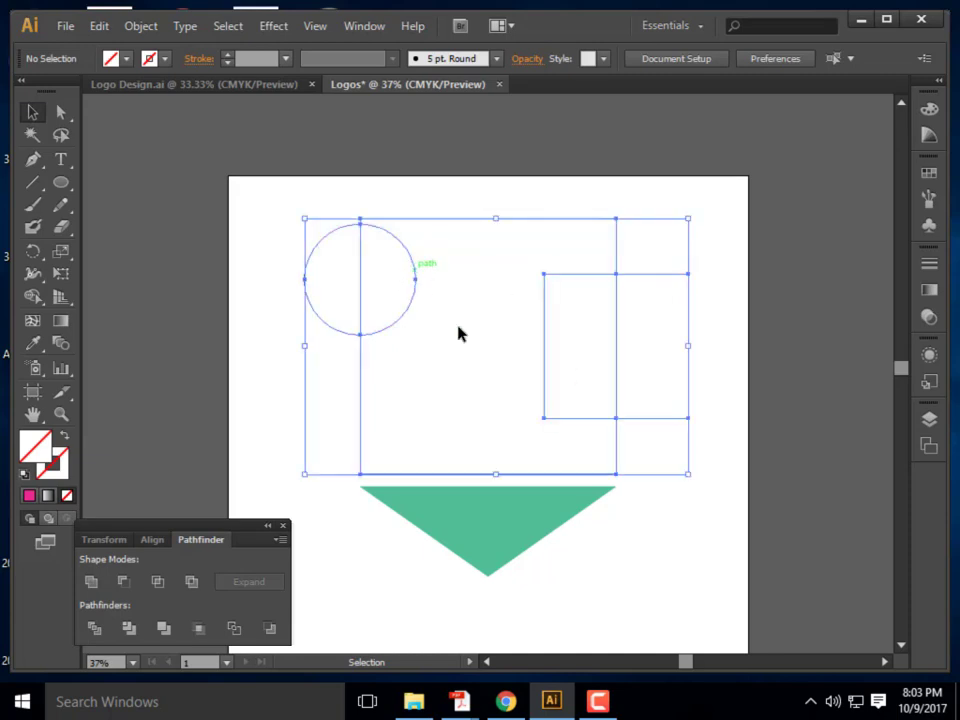
click(466, 345)
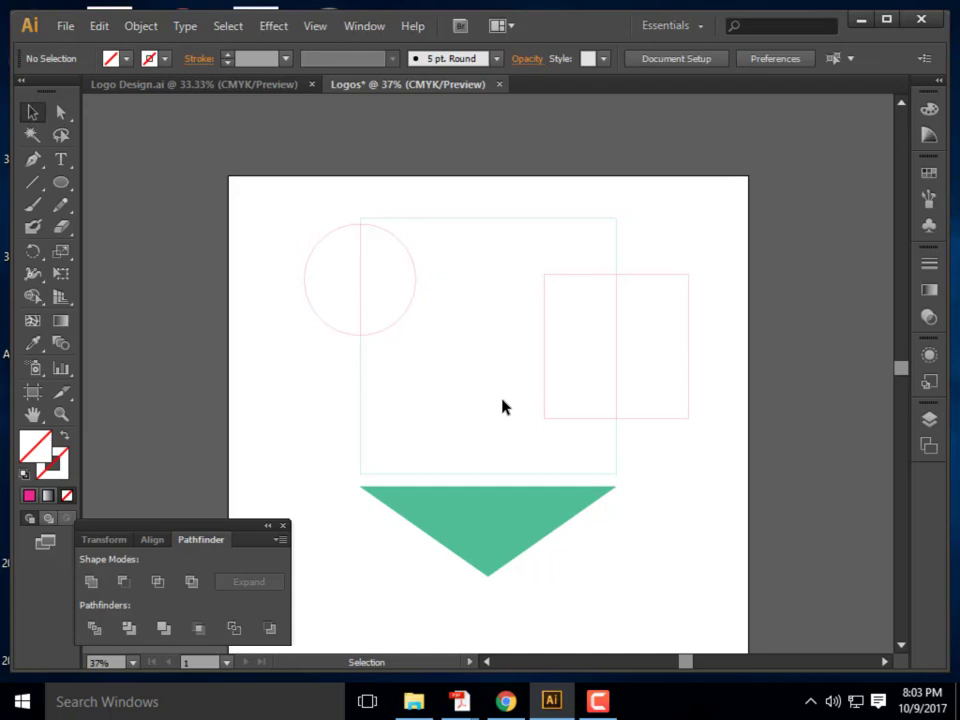
click(416, 281)
click(454, 343)
click(411, 299)
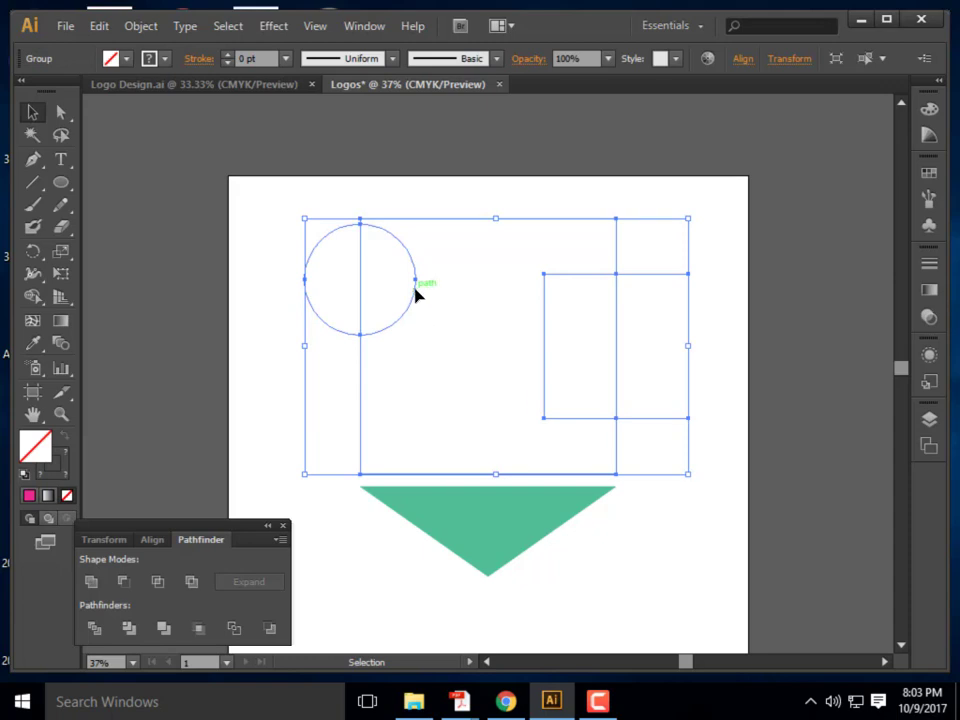
double_click(416, 296)
click(417, 300)
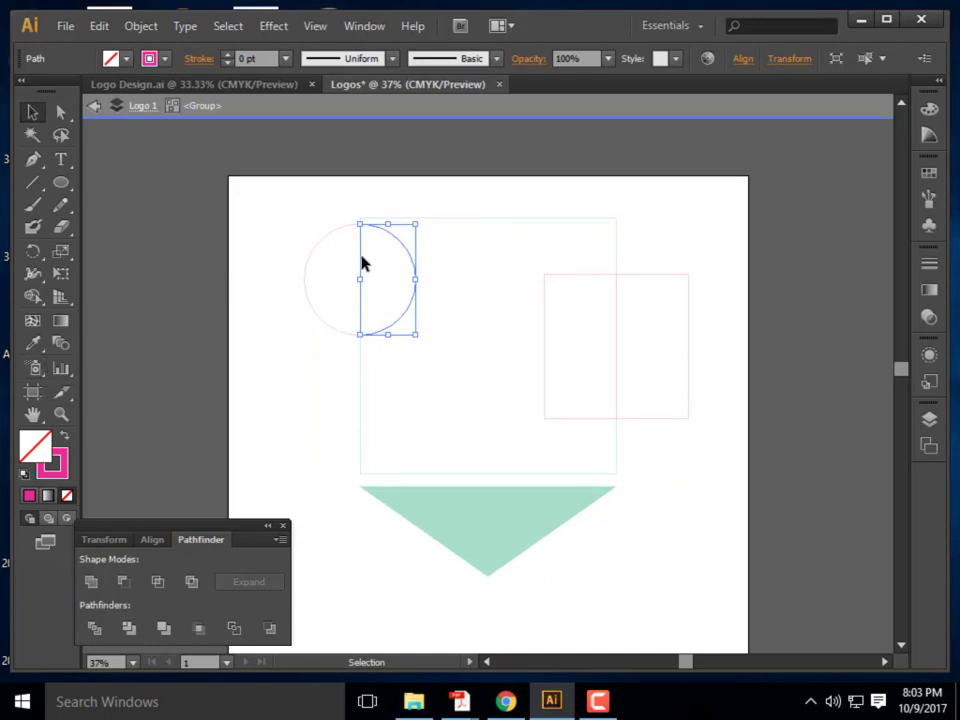
Fill the circle's right half with magenta-red A03050
click(33, 449)
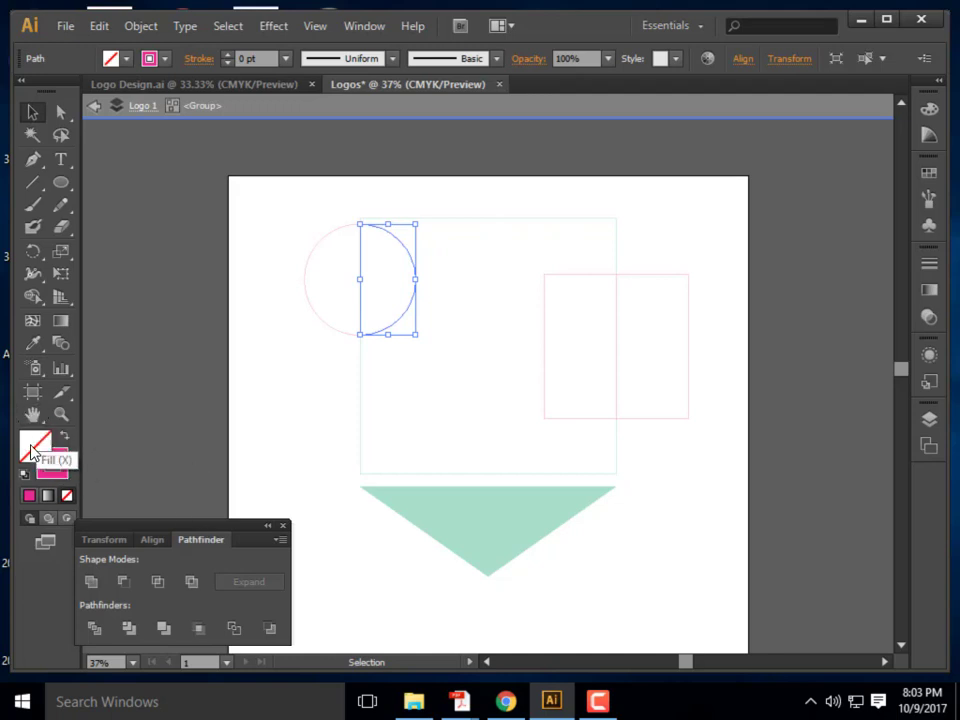
double_click(33, 449)
click(397, 316)
click(714, 240)
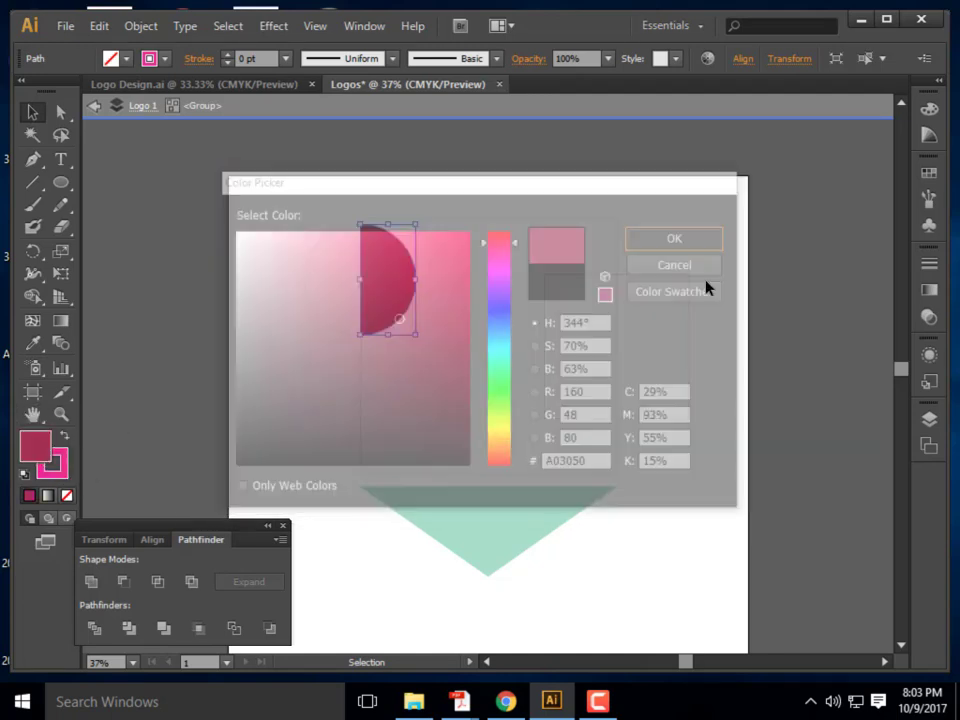
click(357, 281)
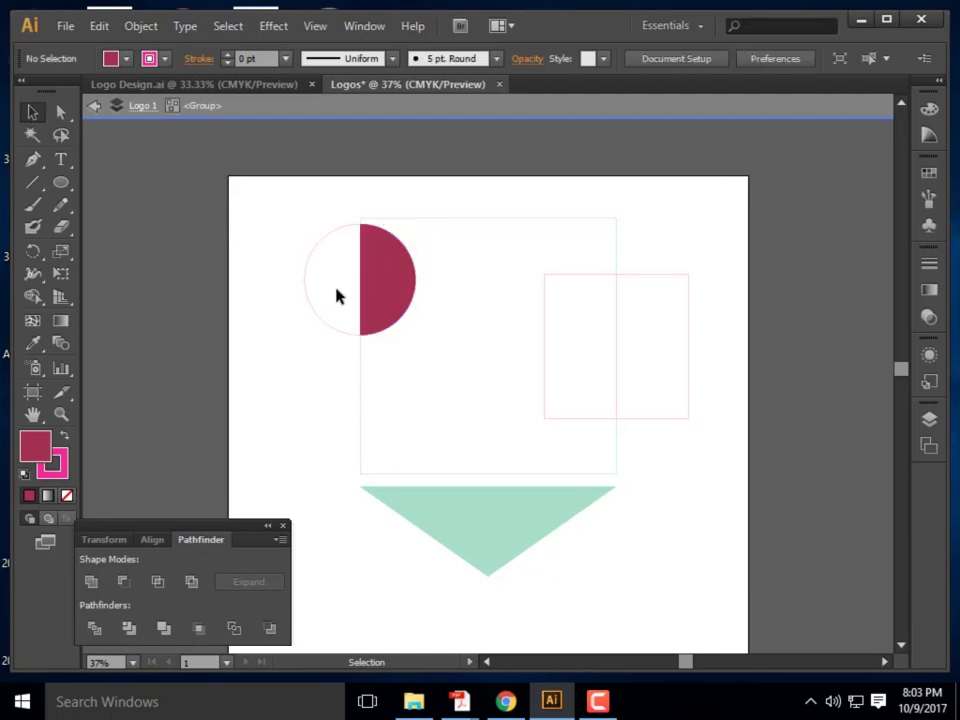
Fill the circle's left half with greyish mauve 84767A and exit isolation mode
click(330, 328)
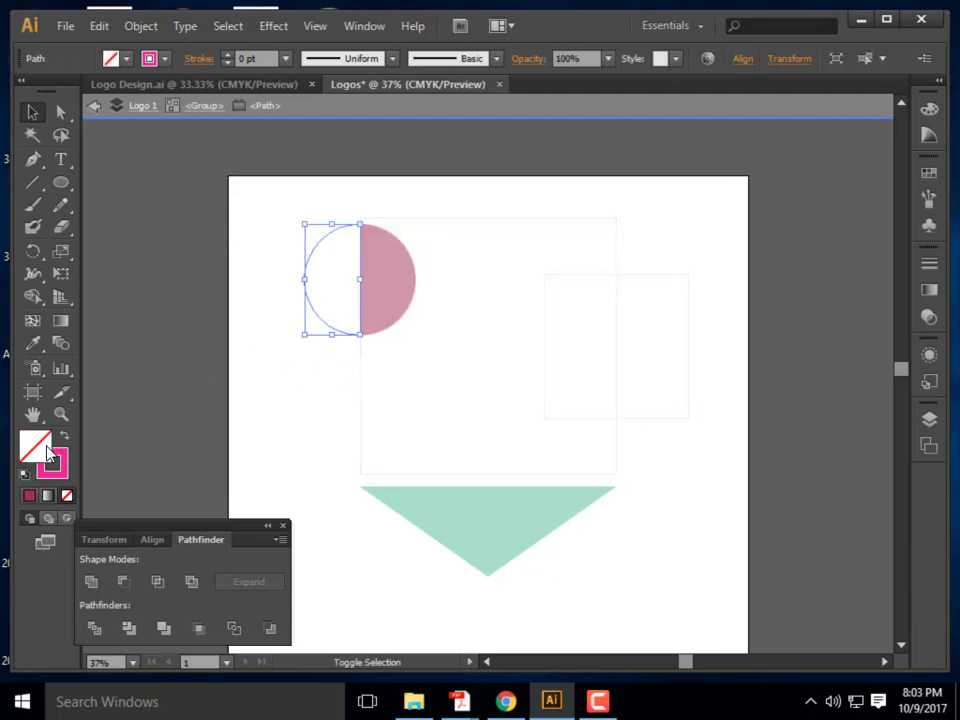
double_click(48, 452)
click(257, 344)
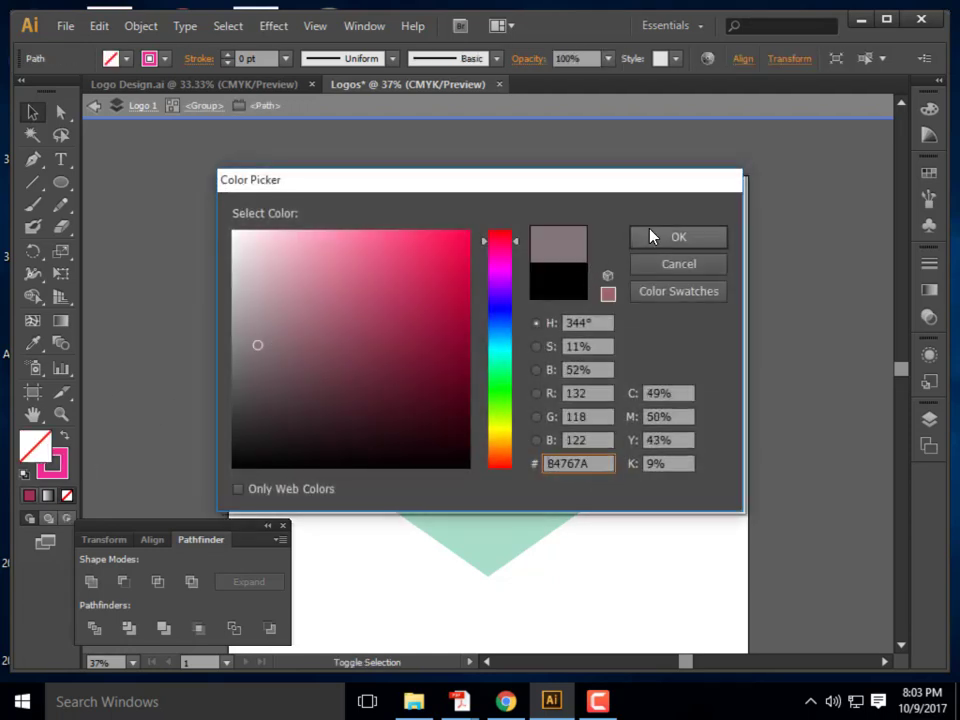
click(650, 236)
click(321, 390)
double_click(410, 462)
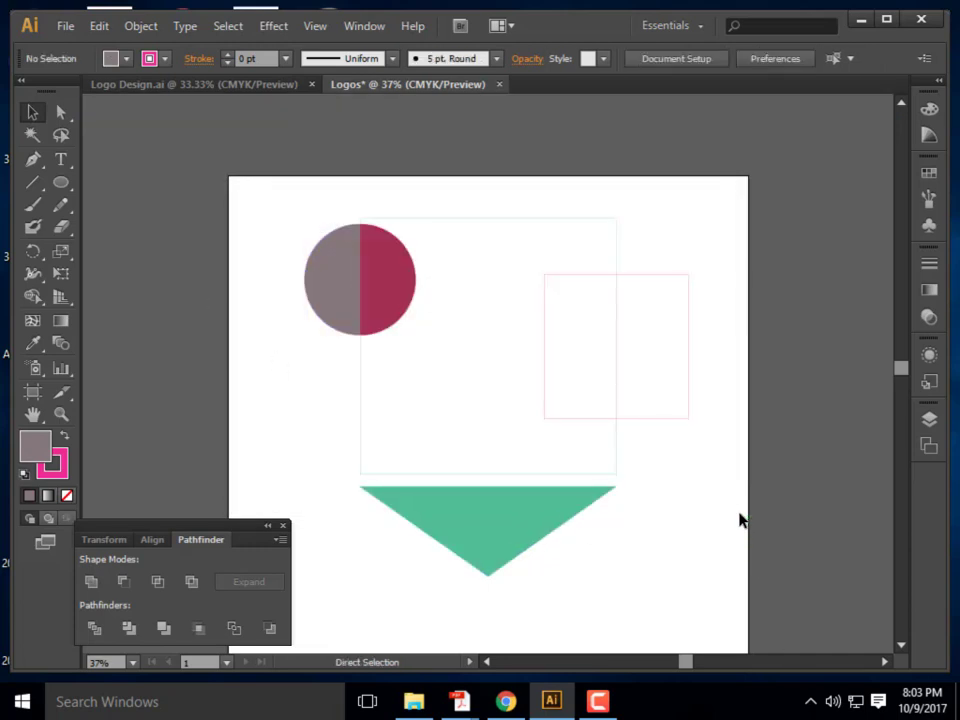
Undo the outline, reselect the three shapes, and try Pathfinder Minus Back on them
key(ctrl+z)
key(ctrl+z)
key(ctrl+z)
key(ctrl+z)
key(ctrl+z)
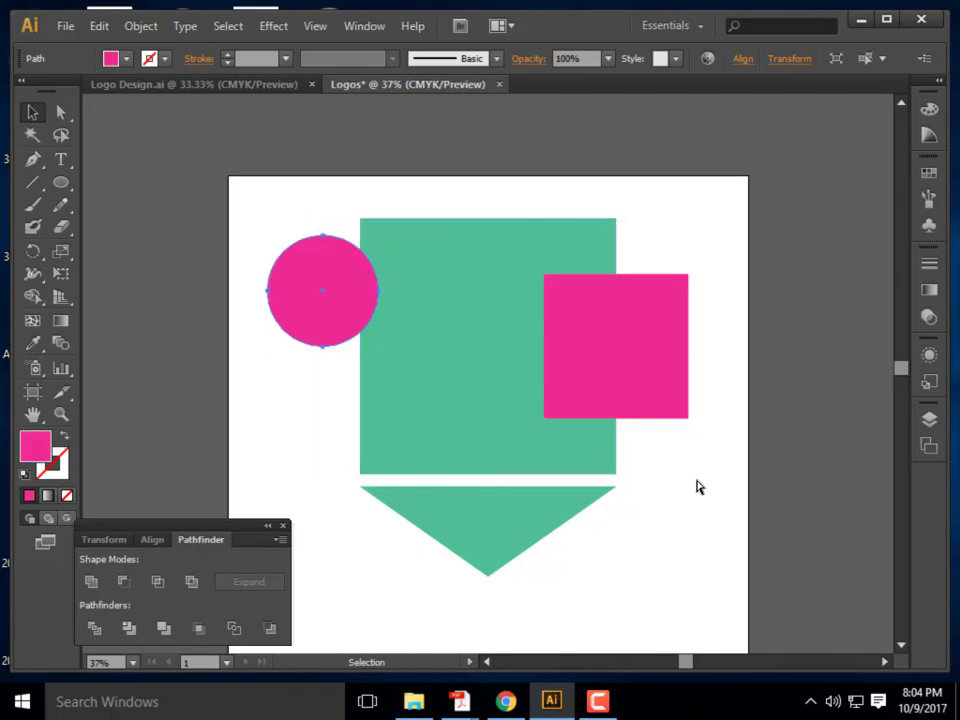
click(725, 469)
drag(720, 455, 315, 272)
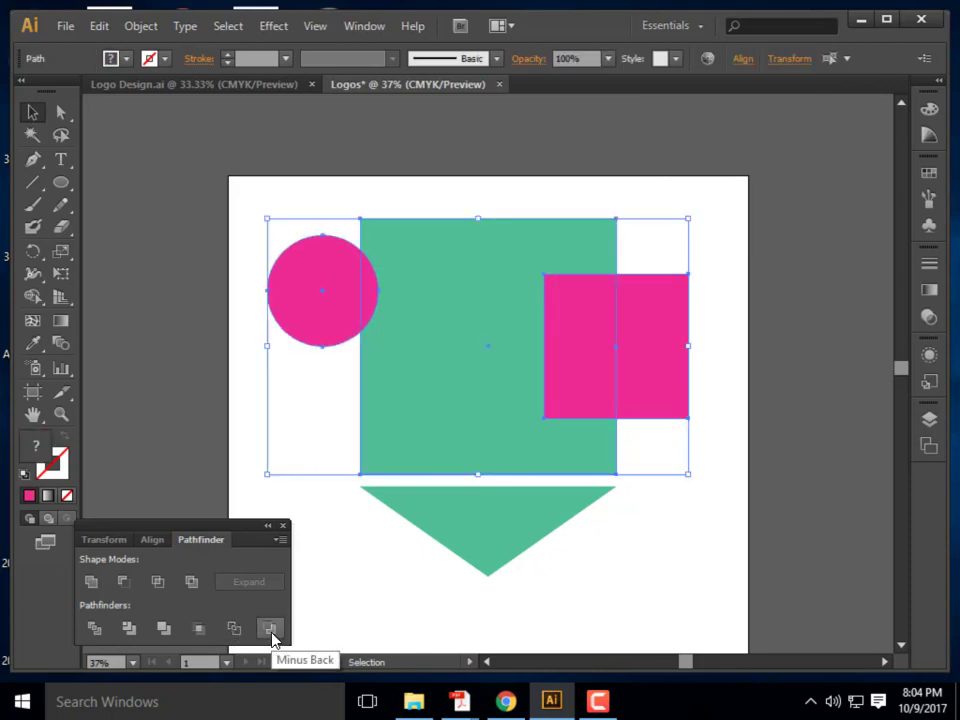
click(272, 632)
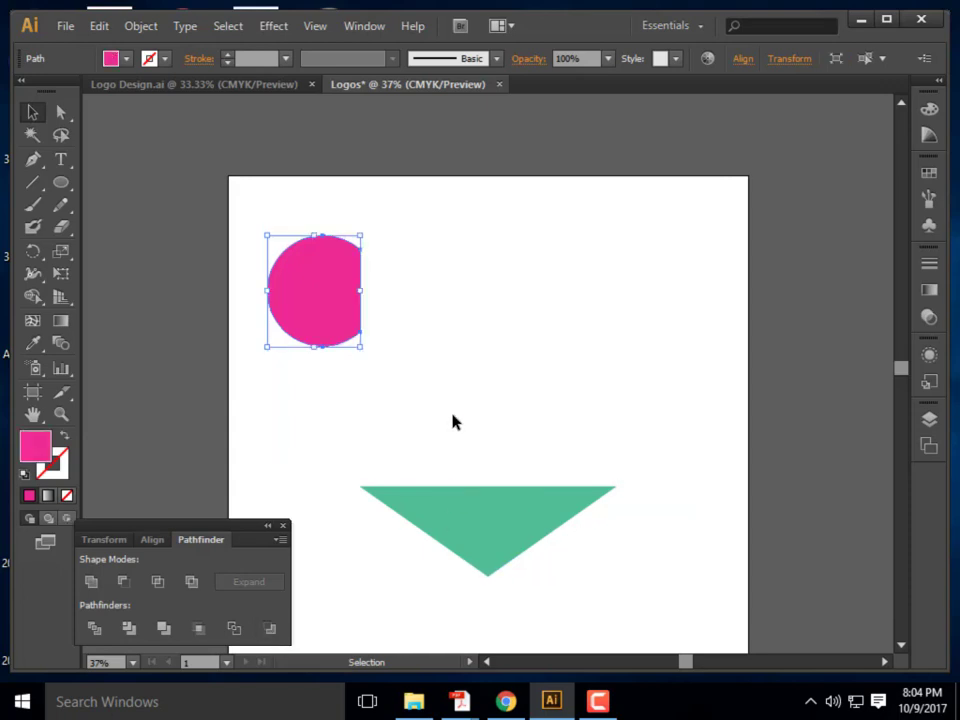
click(350, 400)
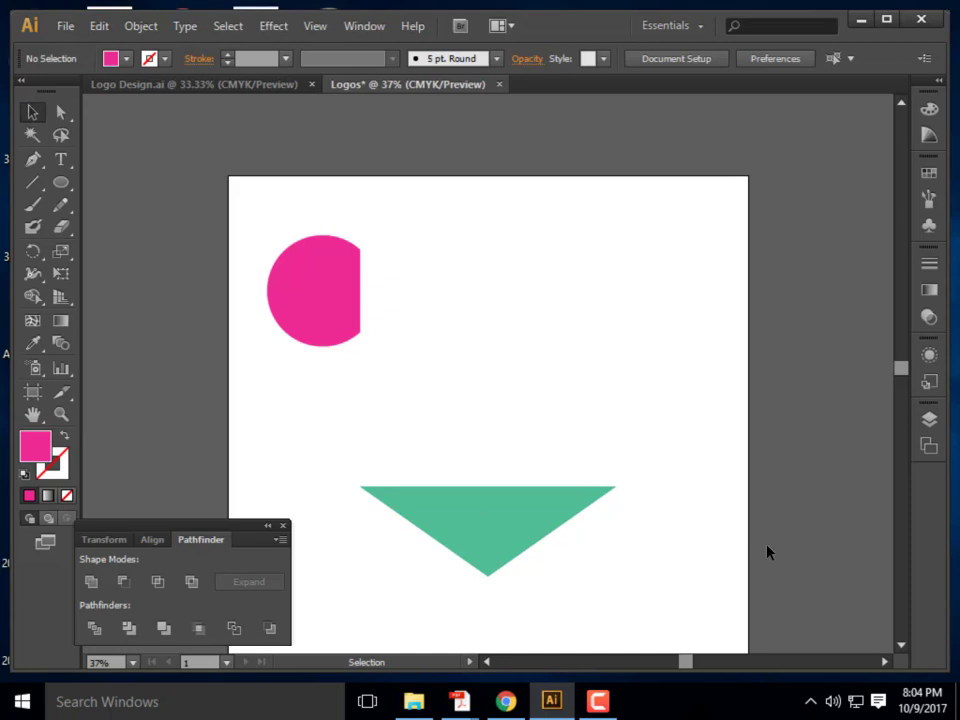
Undo the Minus Back, then delete the pink square and the pink circle
key(a)
key(ctrl+z)
key(v)
key(a)
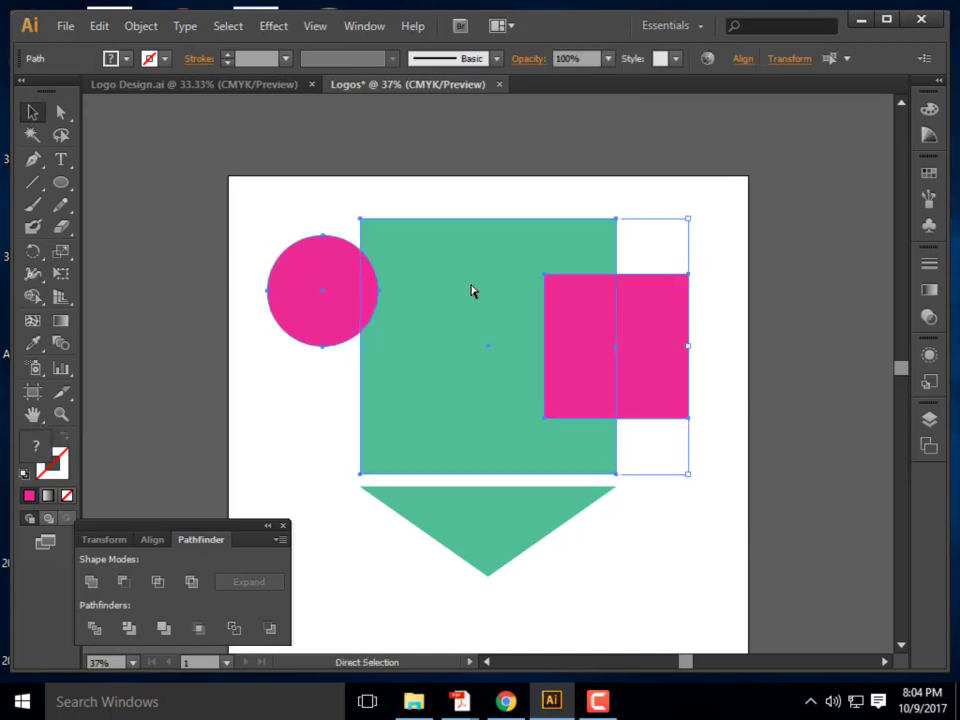
key(v)
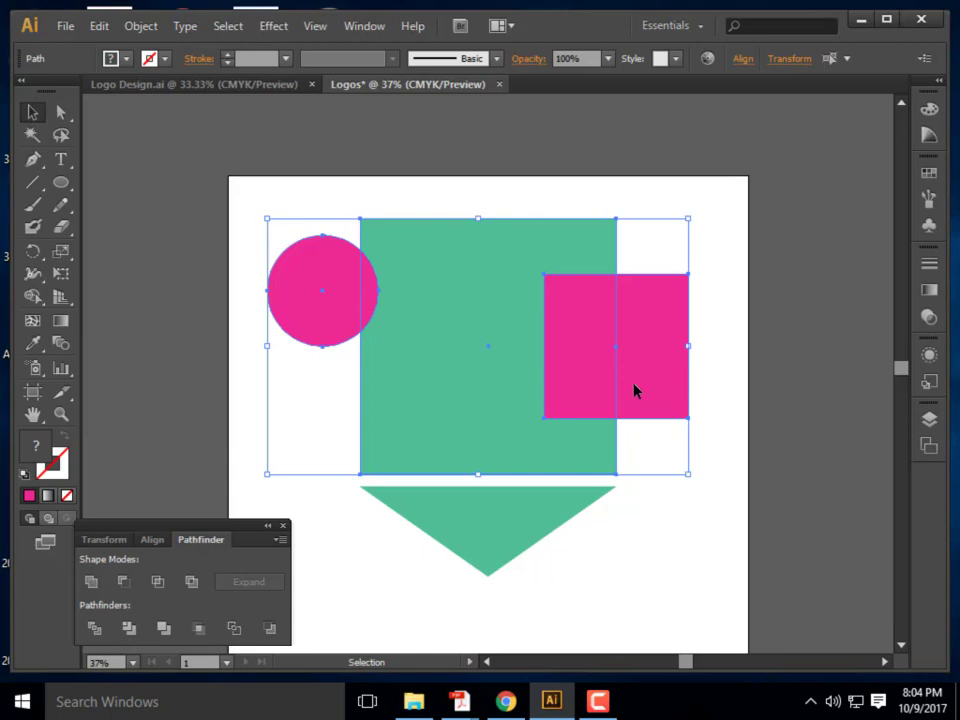
double_click(634, 390)
key(Delete)
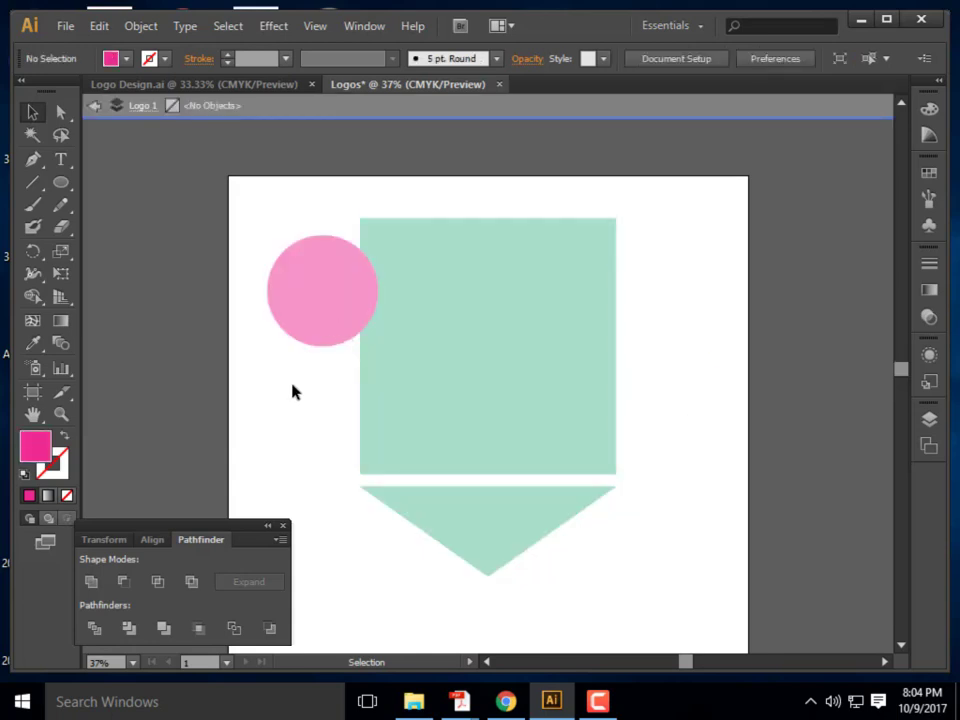
double_click(240, 351)
click(300, 288)
key(Delete)
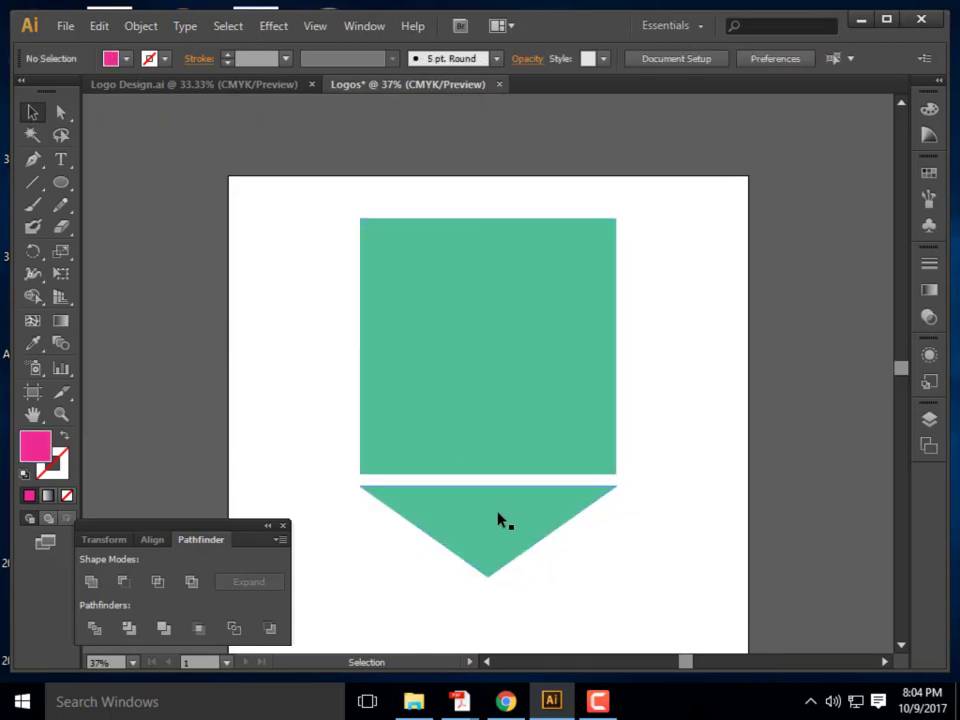
Move the green triangle up until it butts against the square's bottom edge
click(497, 516)
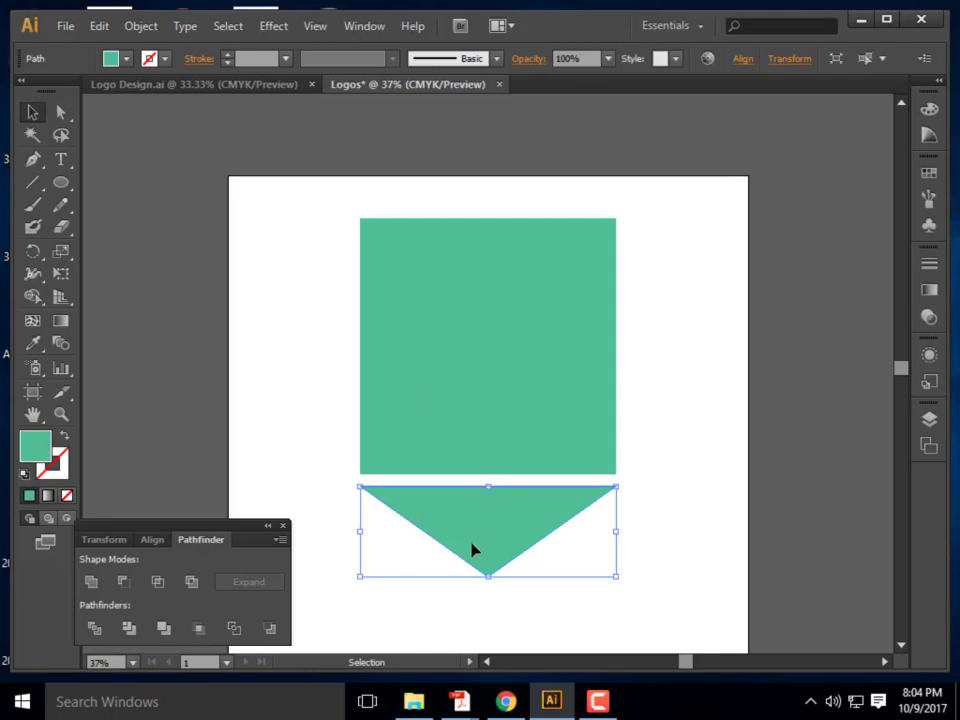
shift+click(470, 549)
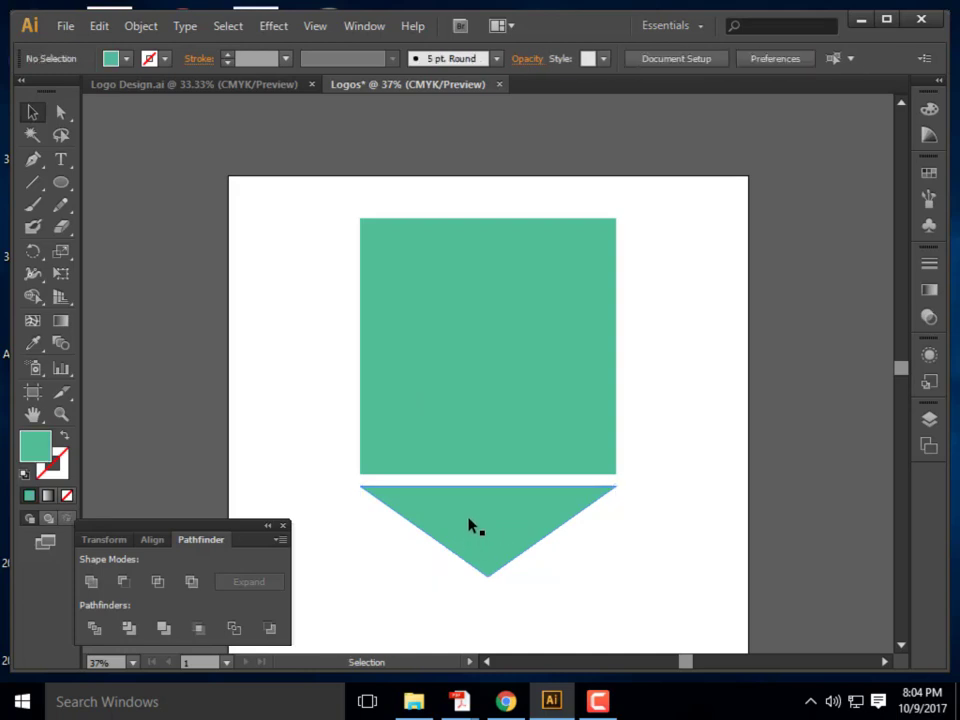
click(481, 548)
shift+click(481, 543)
drag(480, 530, 475, 502)
click(544, 585)
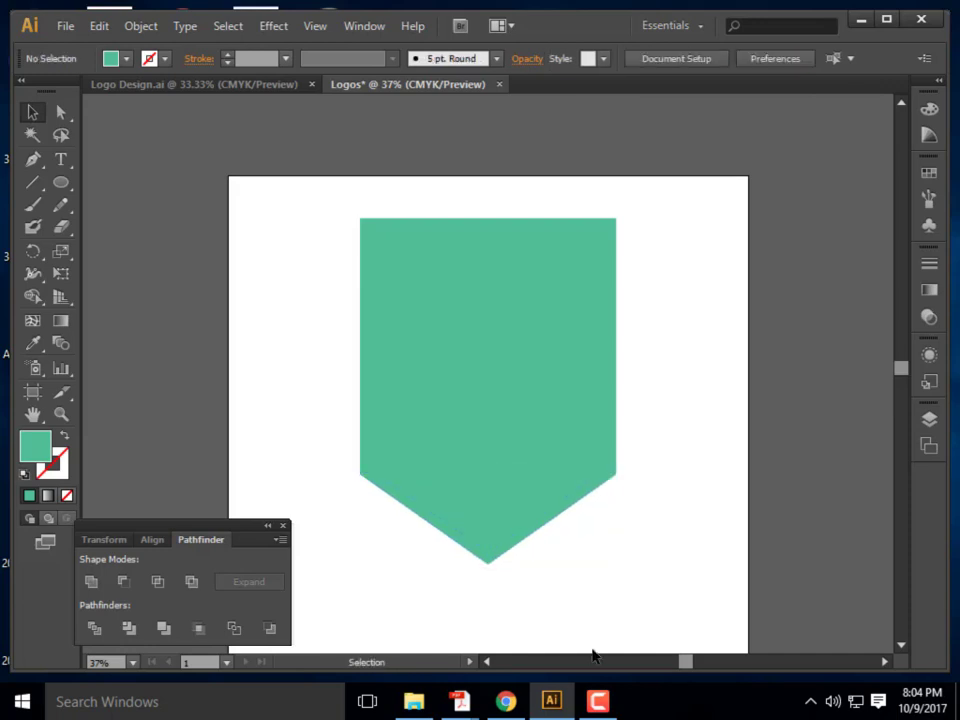
Select the square and triangle together and Unite them into one shield shape
click(458, 338)
click(497, 516)
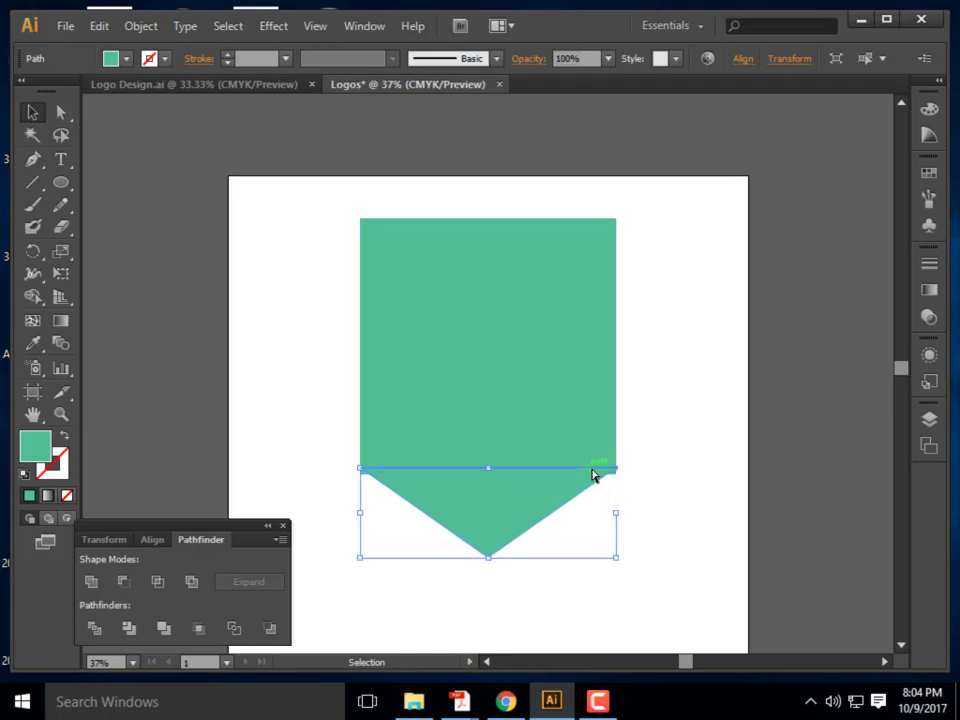
click(651, 568)
drag(673, 568, 328, 250)
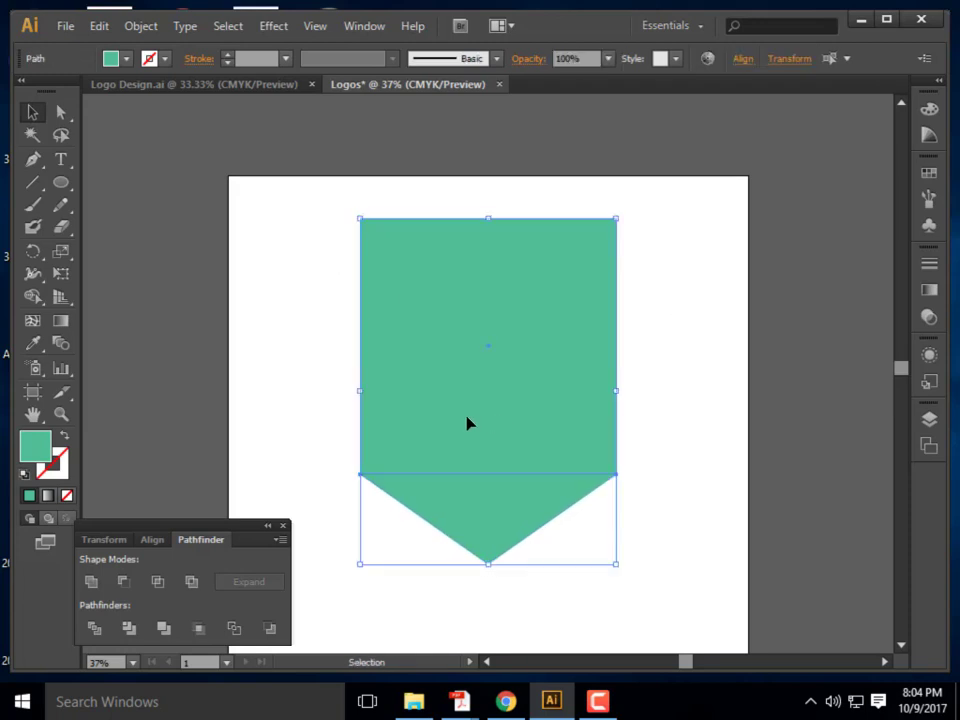
click(90, 583)
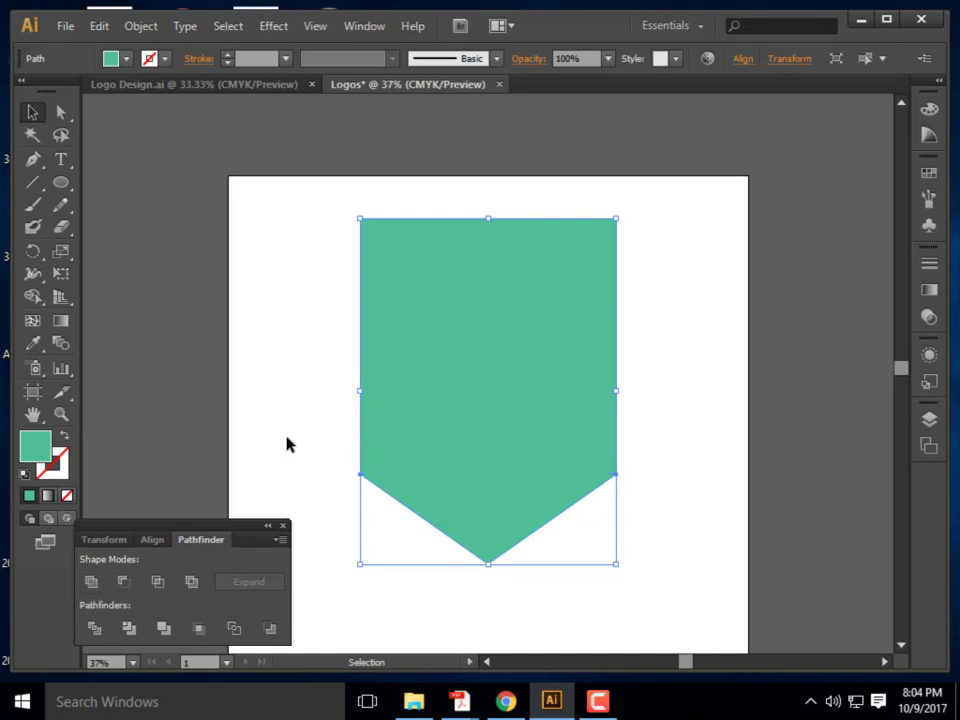
click(543, 595)
click(506, 369)
click(311, 321)
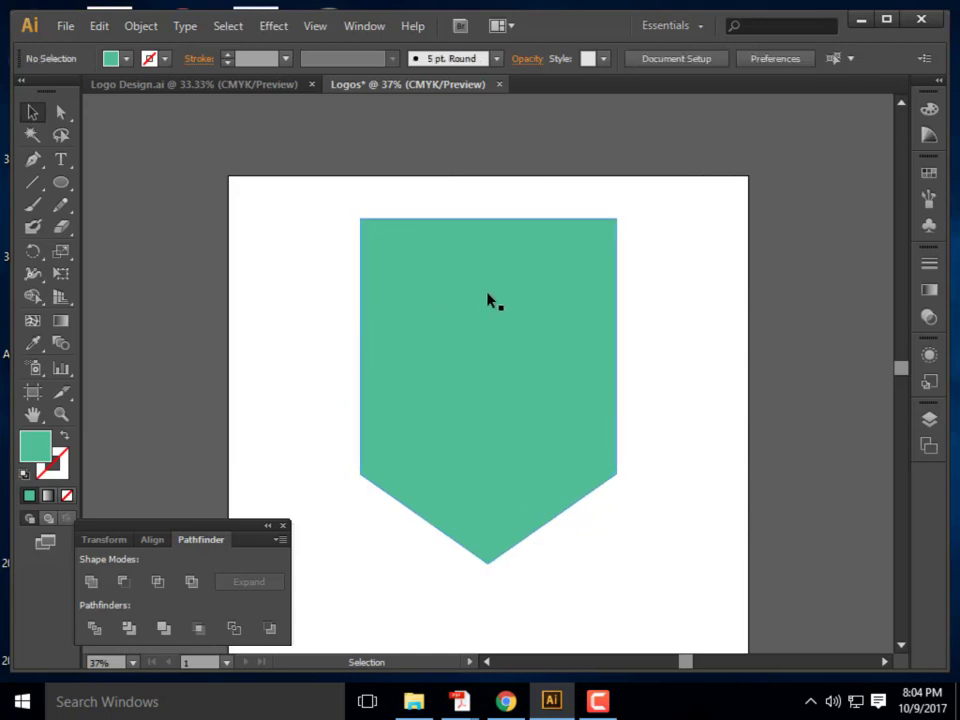
With the horizontal Type Tool, add text 'eas' left of the shield and select it
click(61, 162)
click(86, 157)
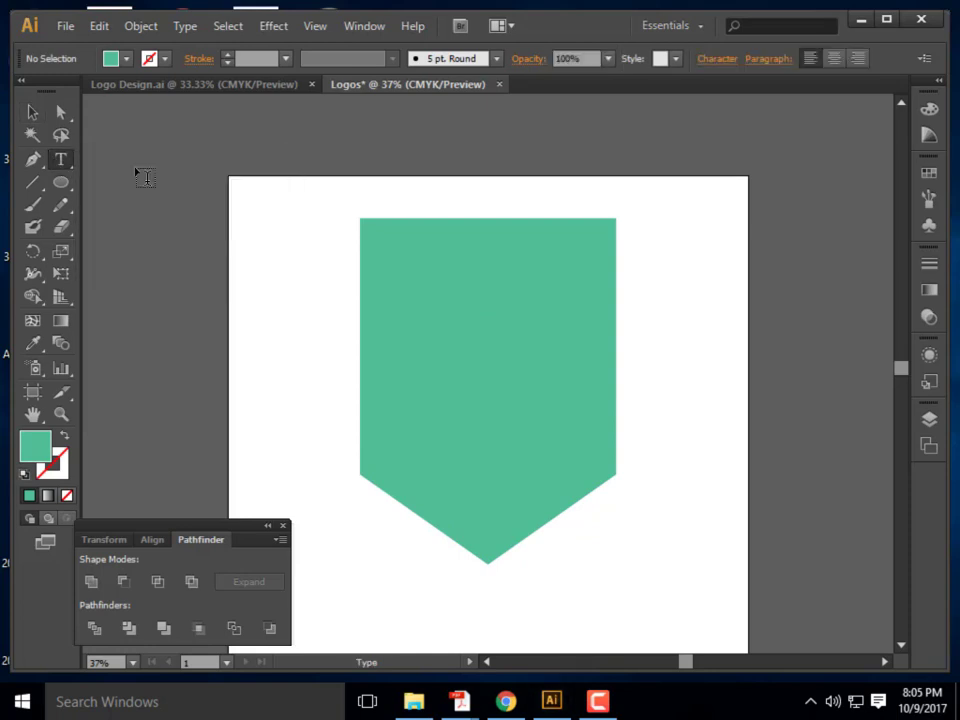
click(277, 307)
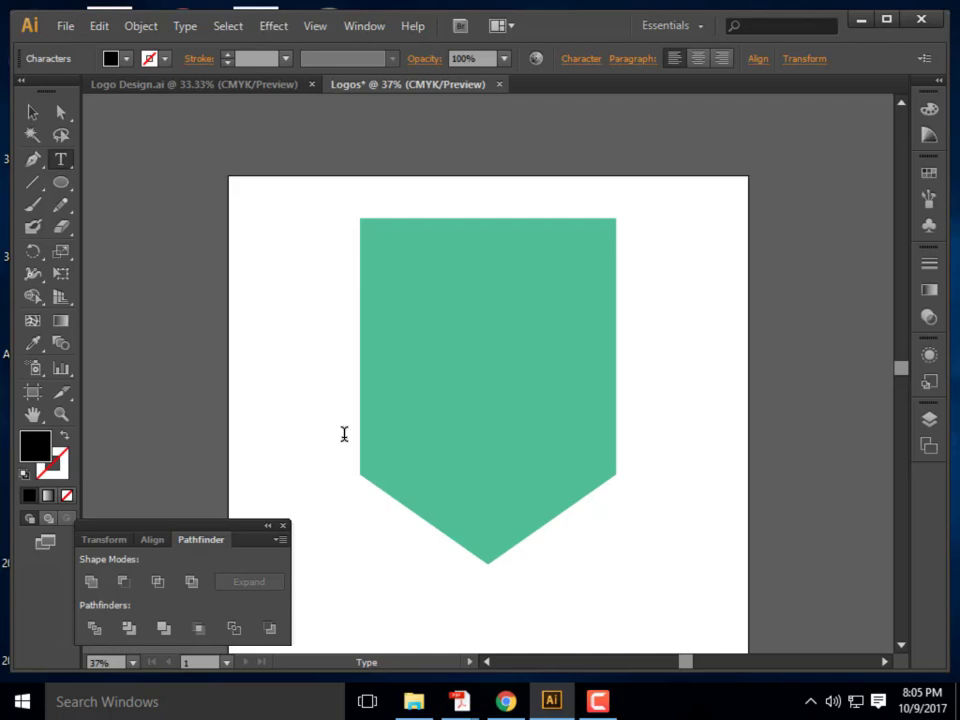
click(267, 308)
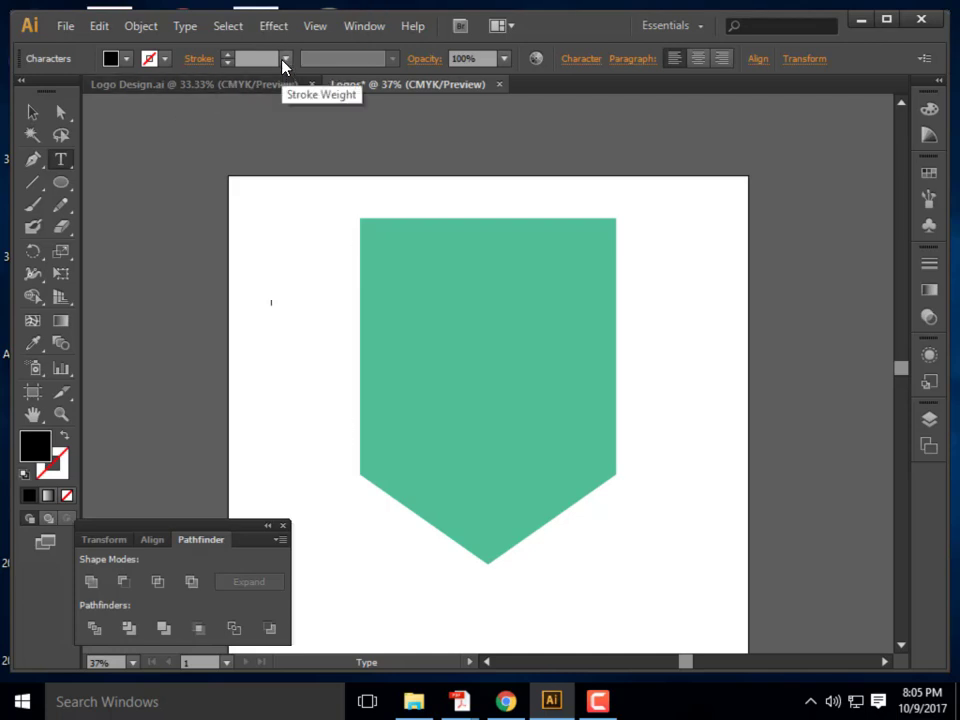
text(eas)
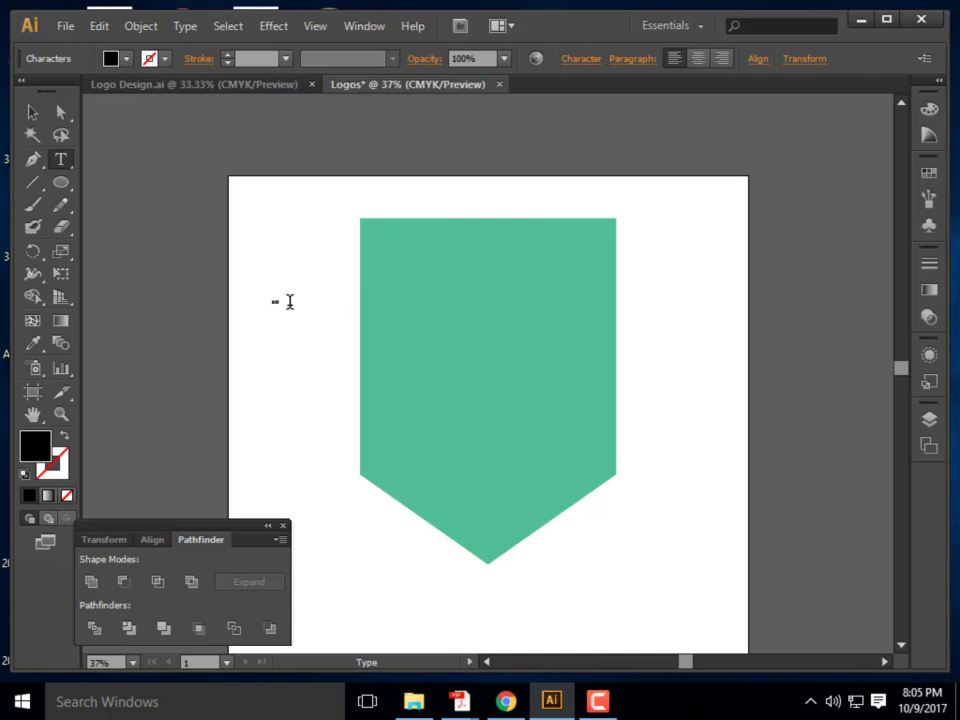
key(ctrl+a)
click(665, 25)
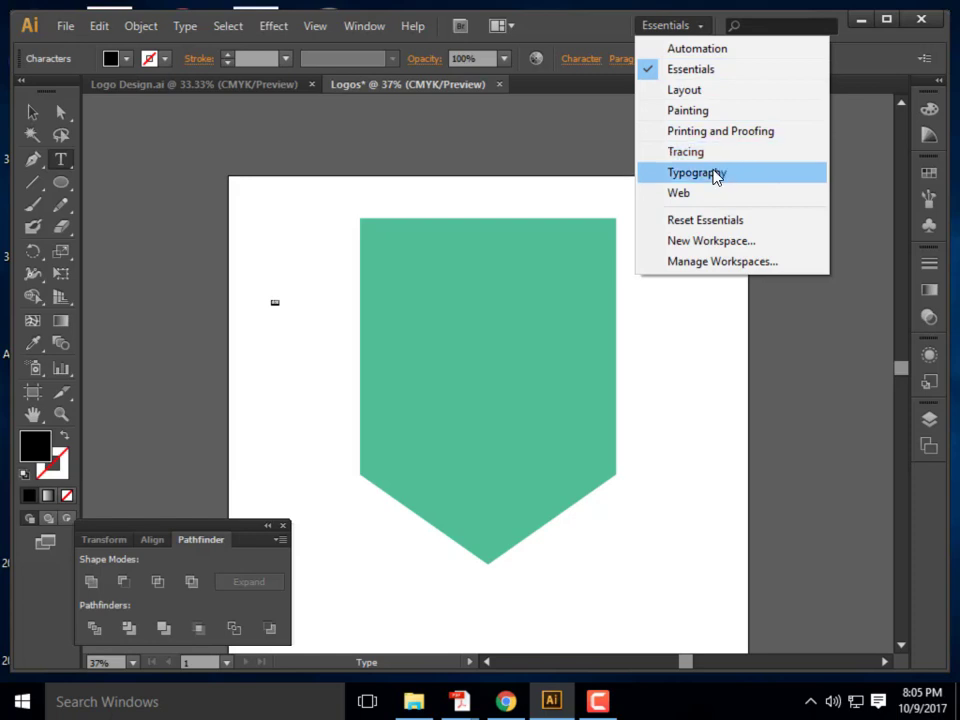
Switch to the Typography workspace and back to Essentials, then open the Window menu's panel list
click(713, 175)
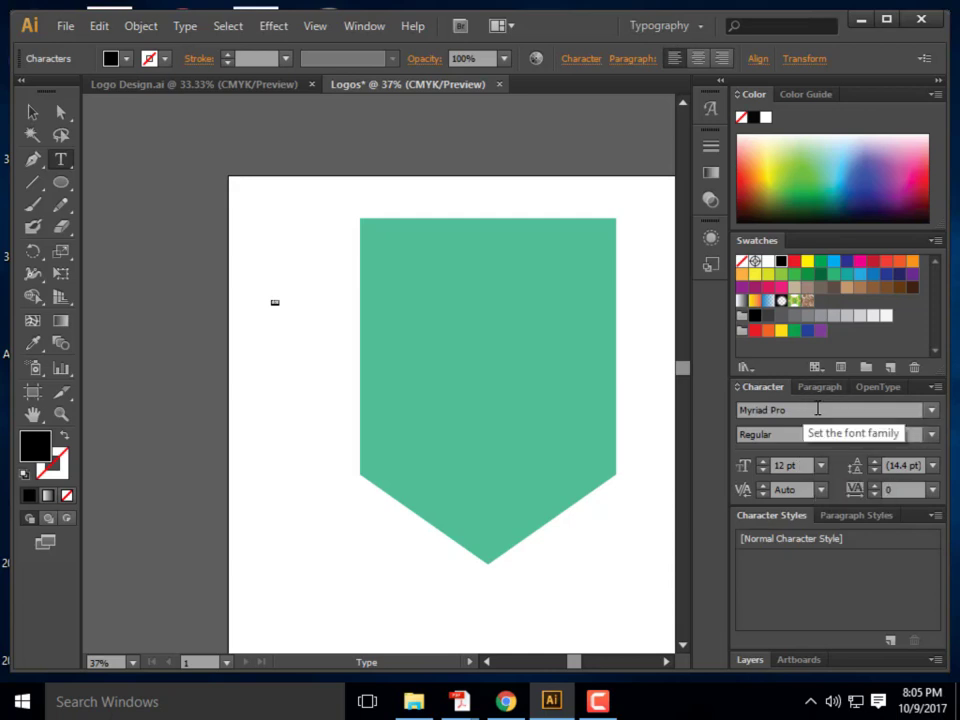
click(705, 28)
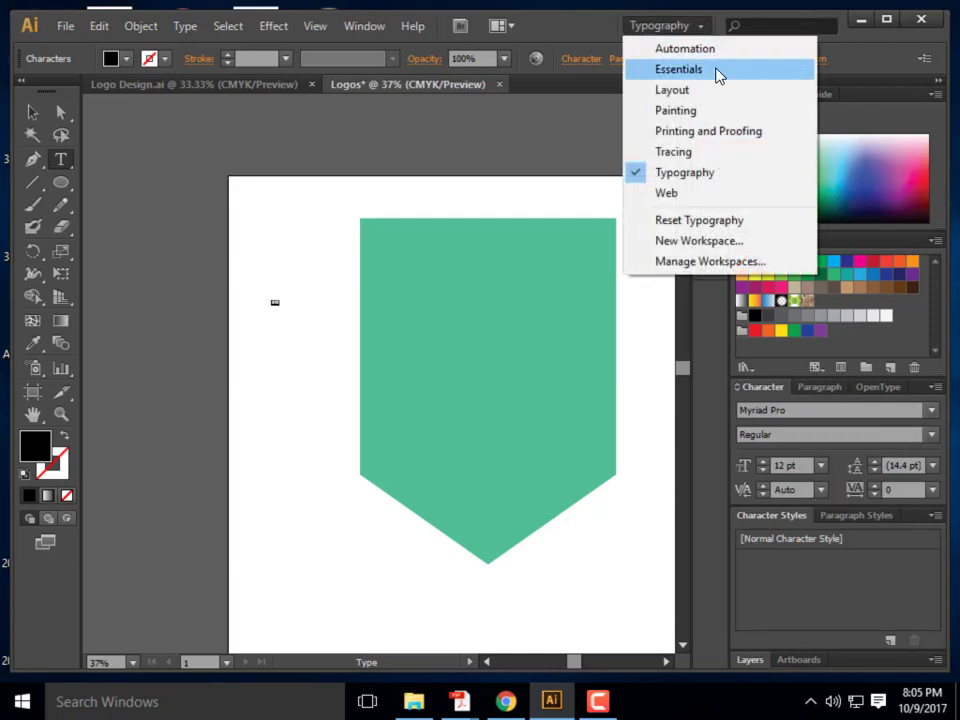
click(716, 71)
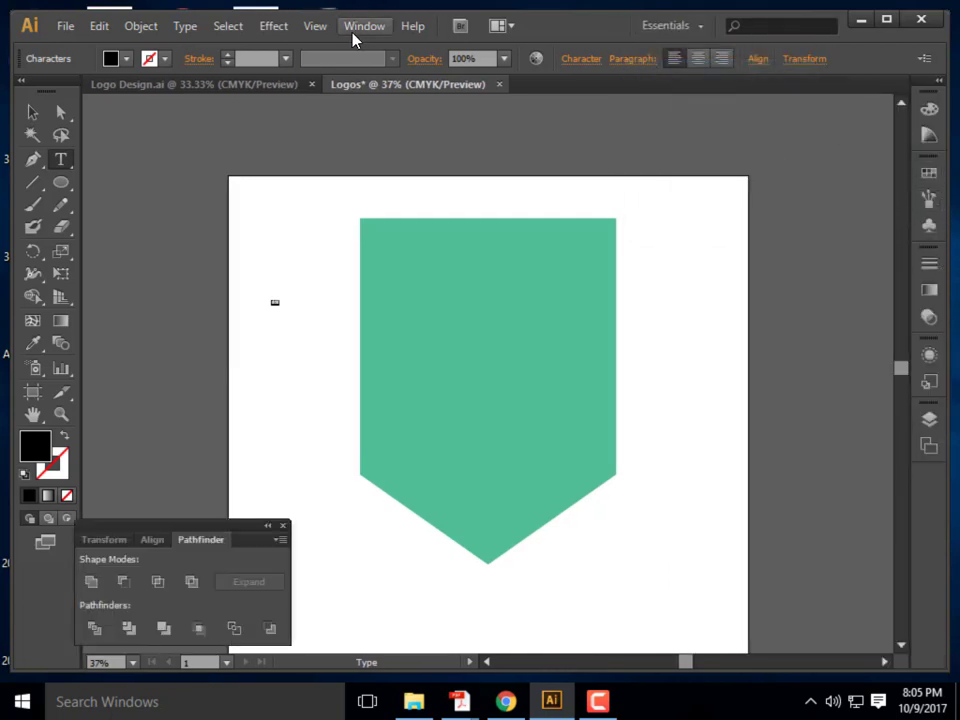
click(357, 37)
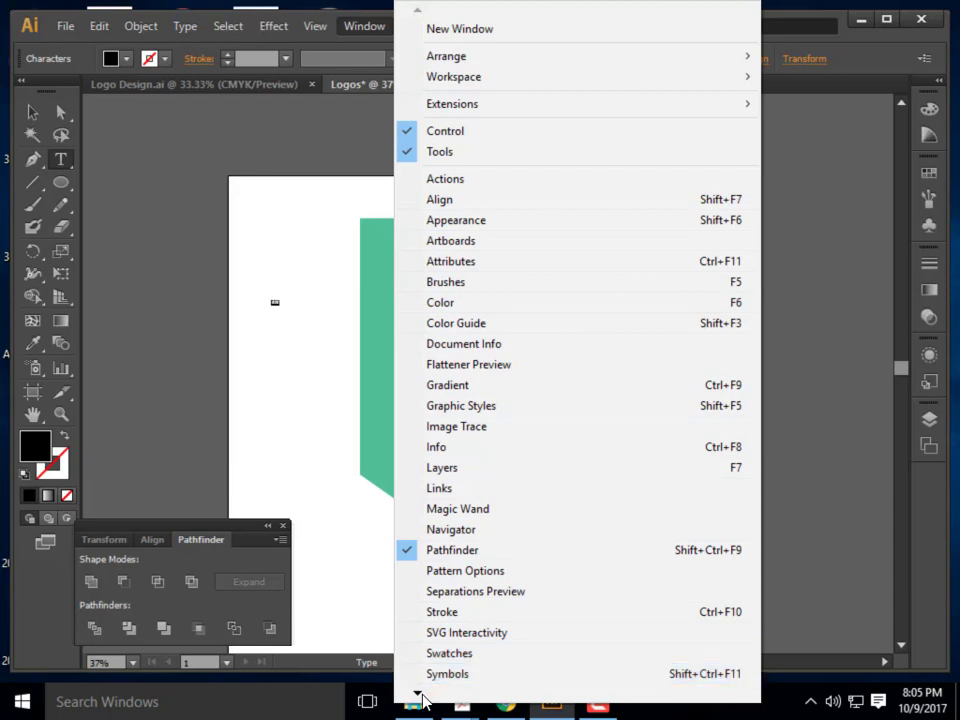
mouse_move(416, 697)
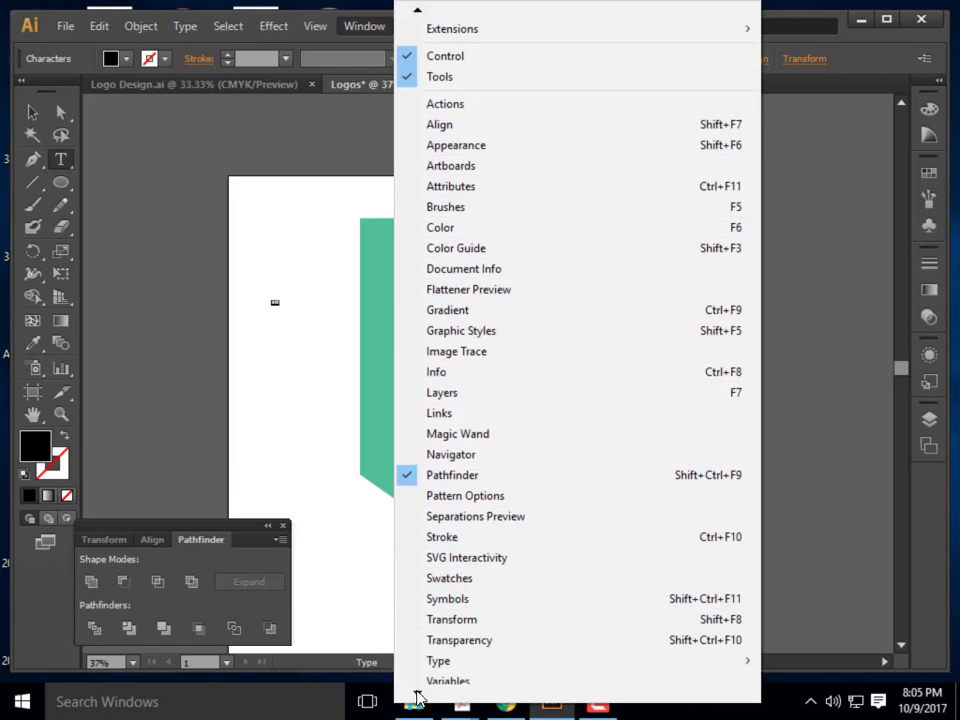
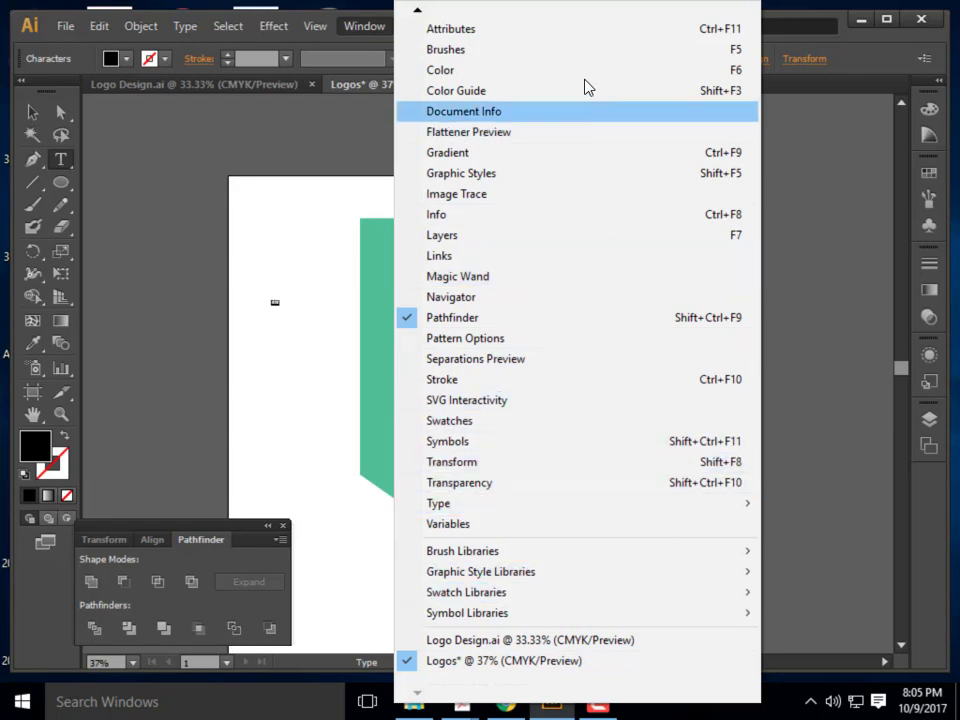
Open the Character panel via Window > Type > Character, showing Myriad Pro Regular 12 pt
mouse_move(418, 17)
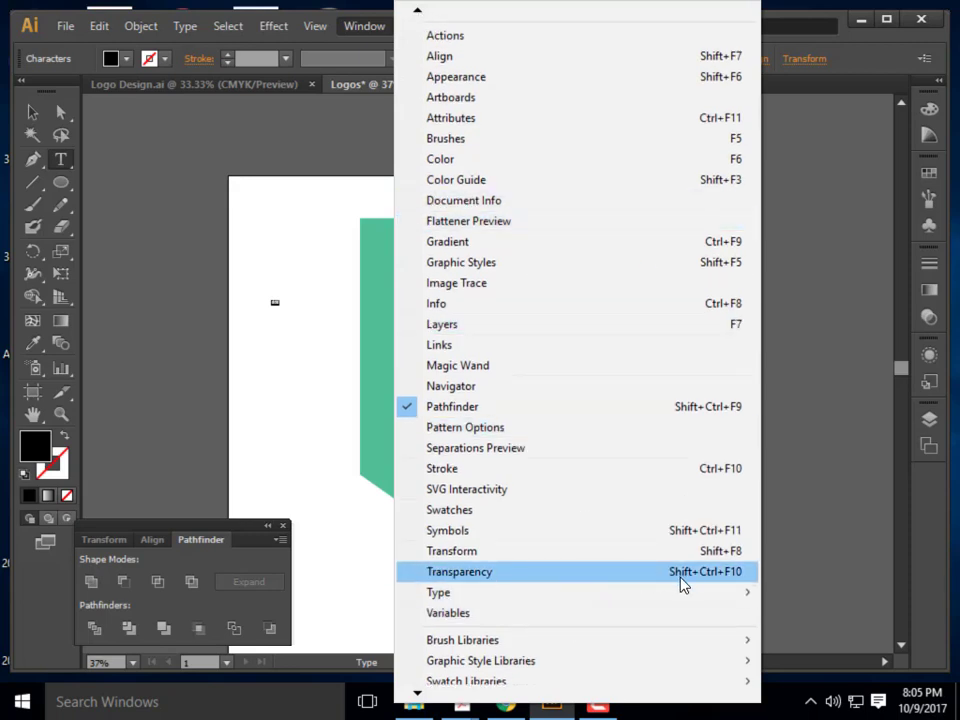
mouse_move(535, 600)
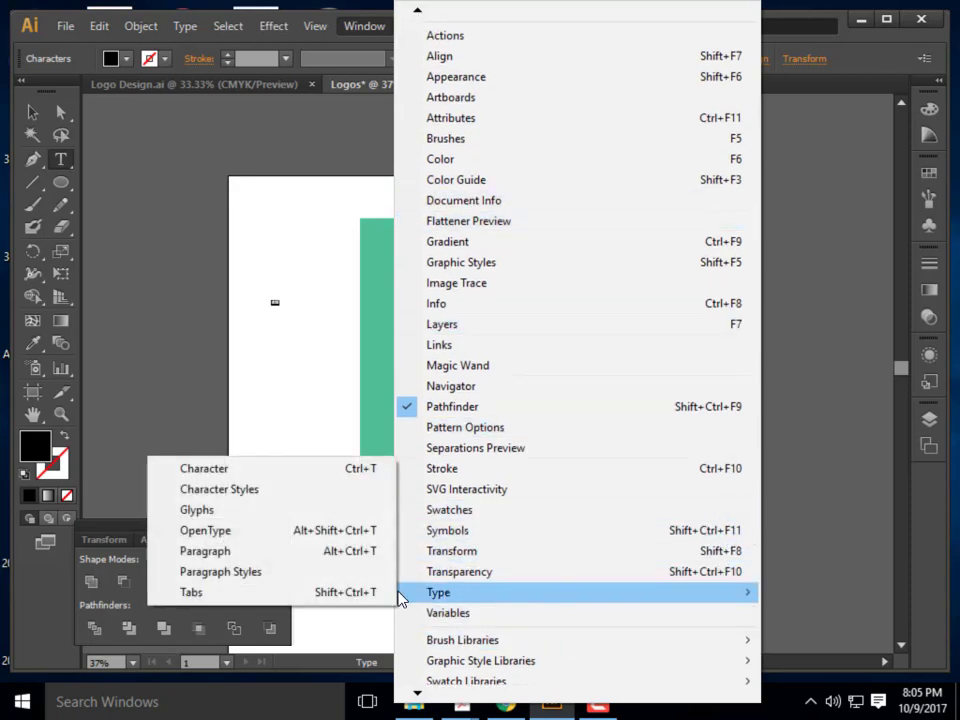
click(320, 469)
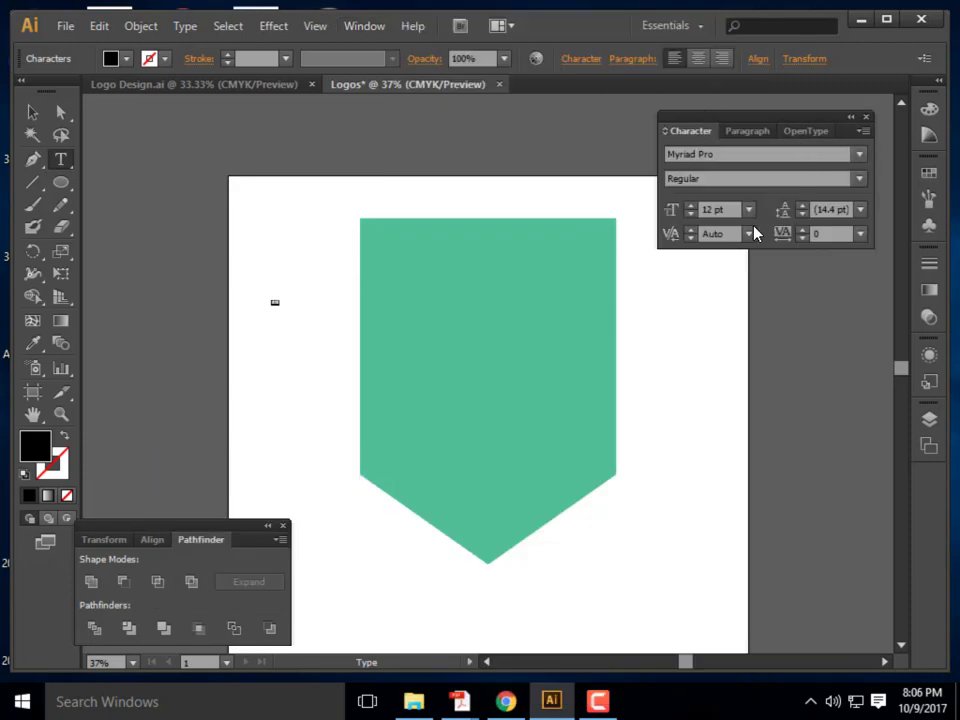
Set the Character panel font size to 500 pt, after briefly trying 150 pt
click(714, 209)
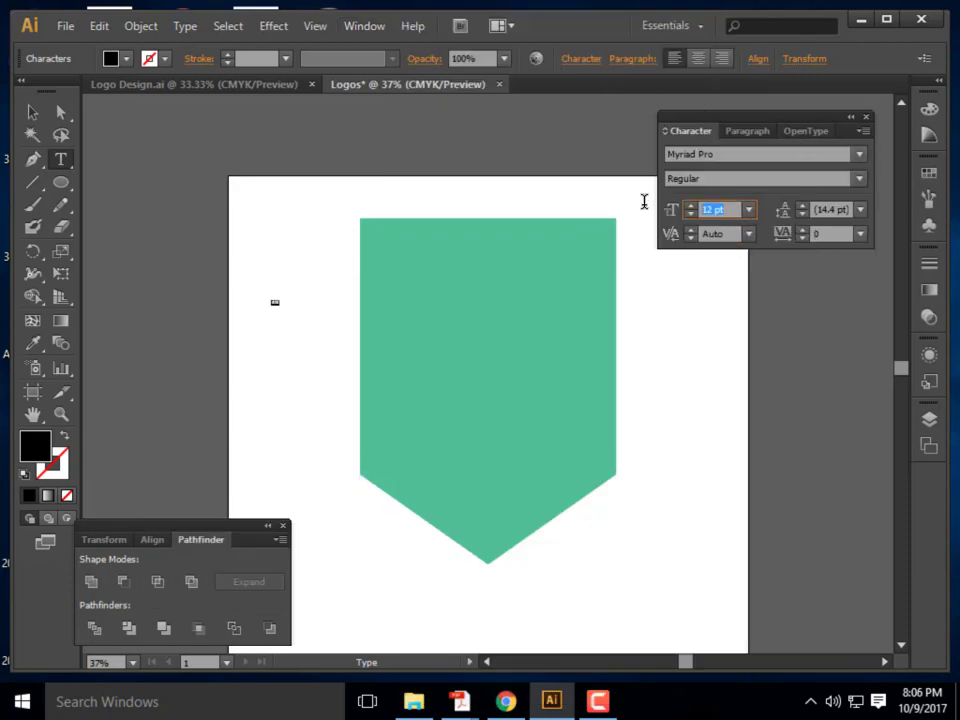
text(150)
key(Return)
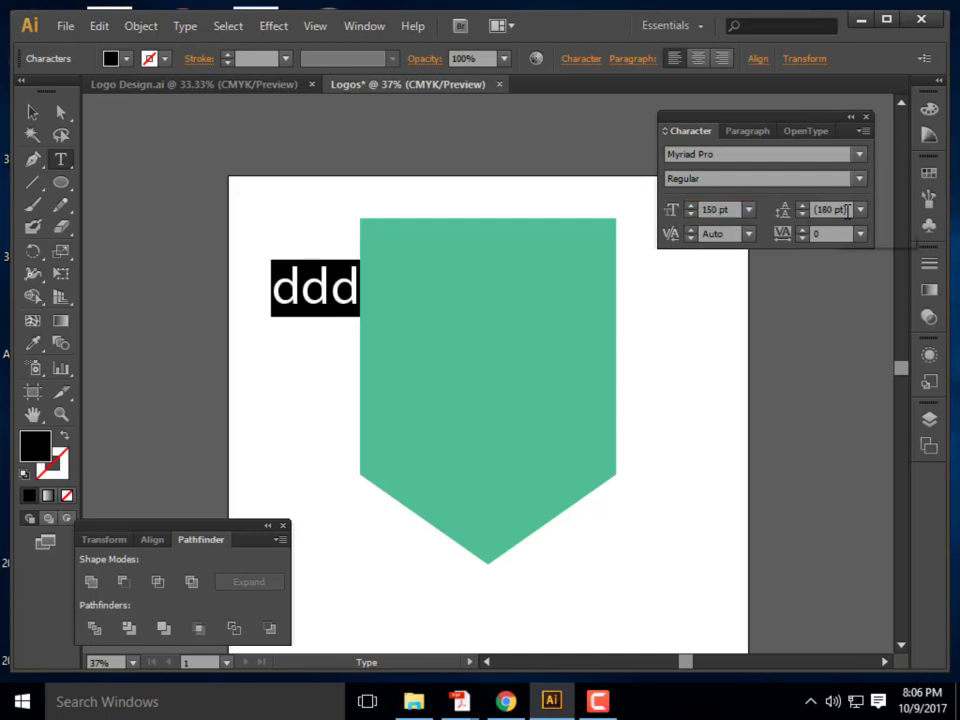
click(714, 209)
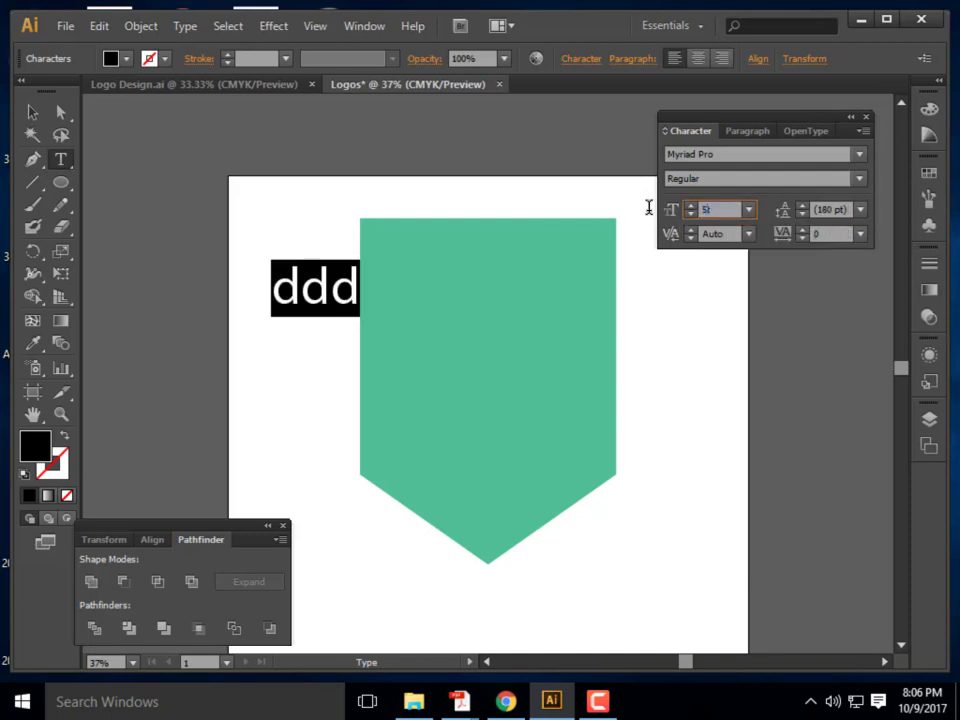
key(Escape)
click(729, 211)
text(500)
key(Return)
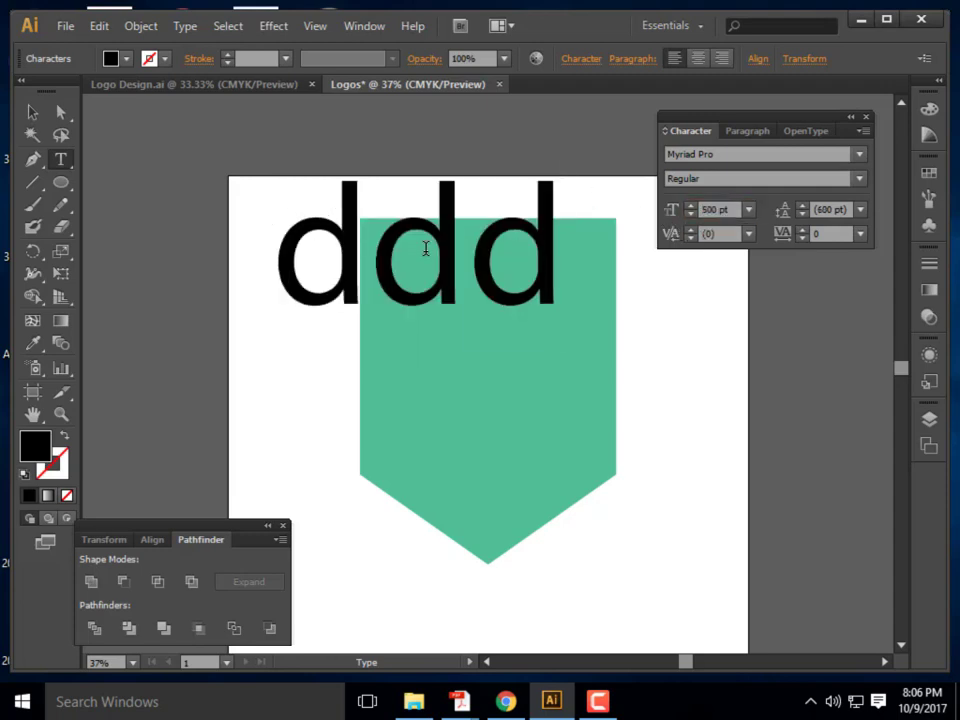
Type an M, move it onto the green shield, and paste a copy beneath it
text(M)
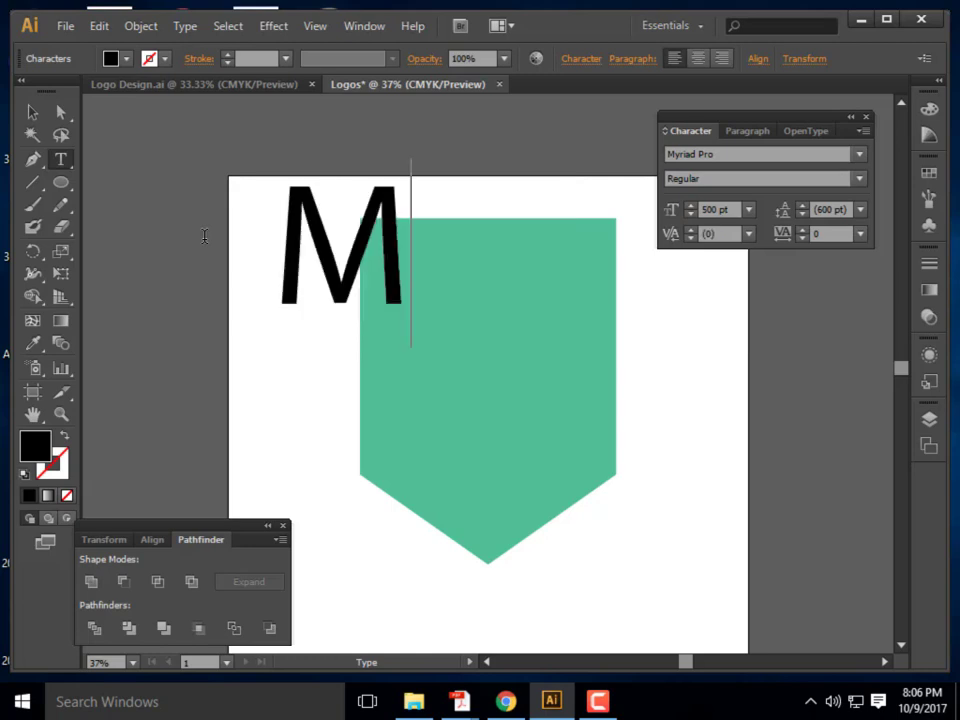
click(36, 113)
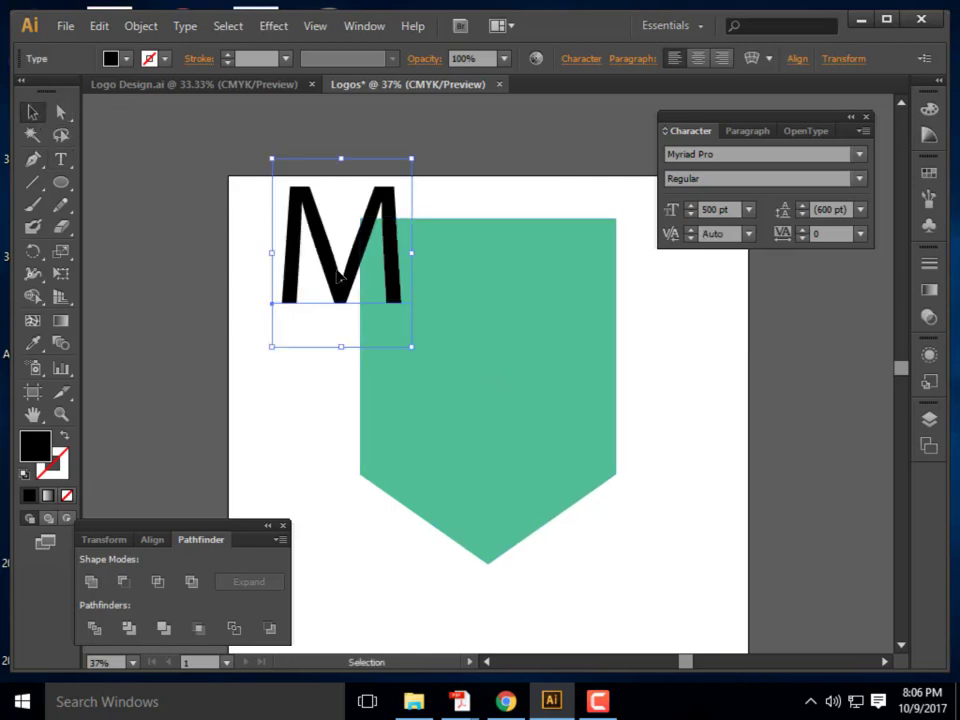
drag(337, 280, 481, 328)
key(ctrl+shift+a)
key(ctrl+v)
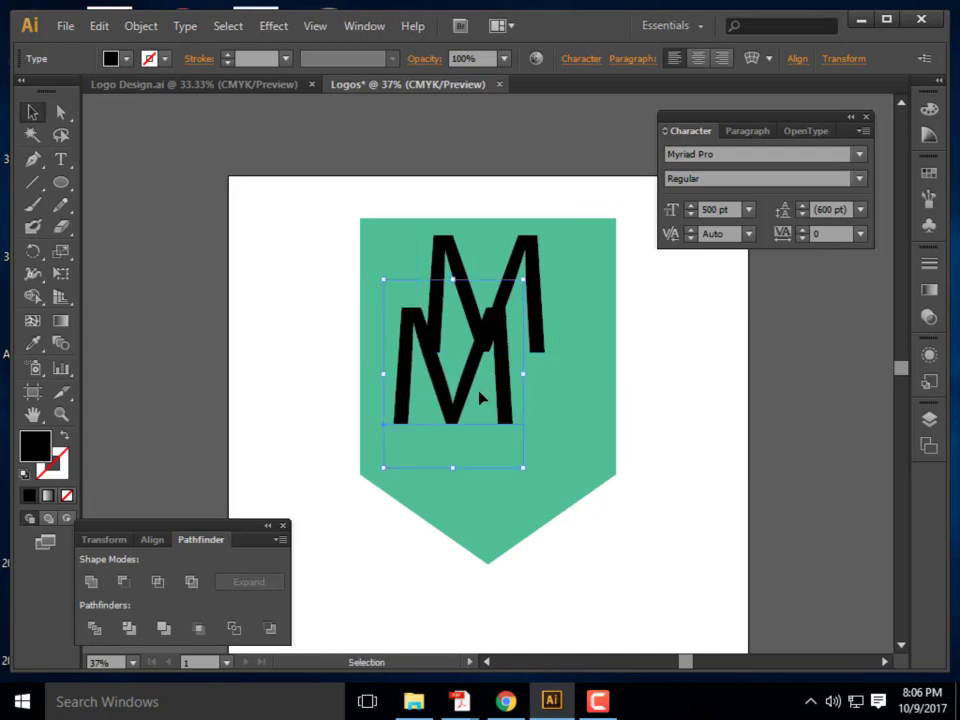
drag(466, 413, 500, 477)
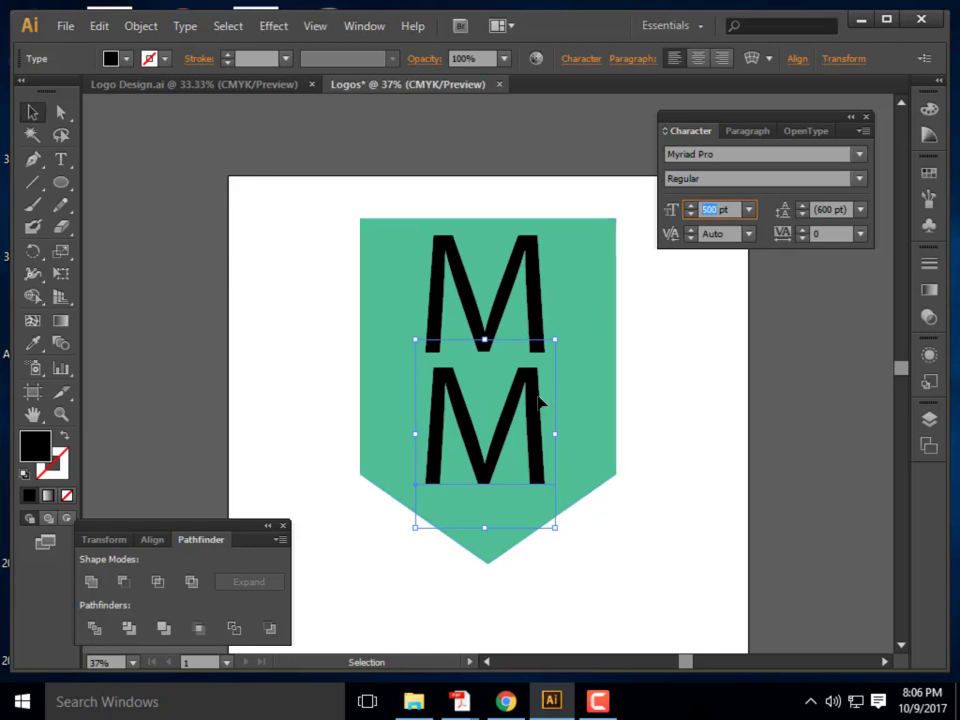
Resize the lower M to 300 pt
key(ctrl+shift+a)
key(t)
drag(545, 402, 441, 396)
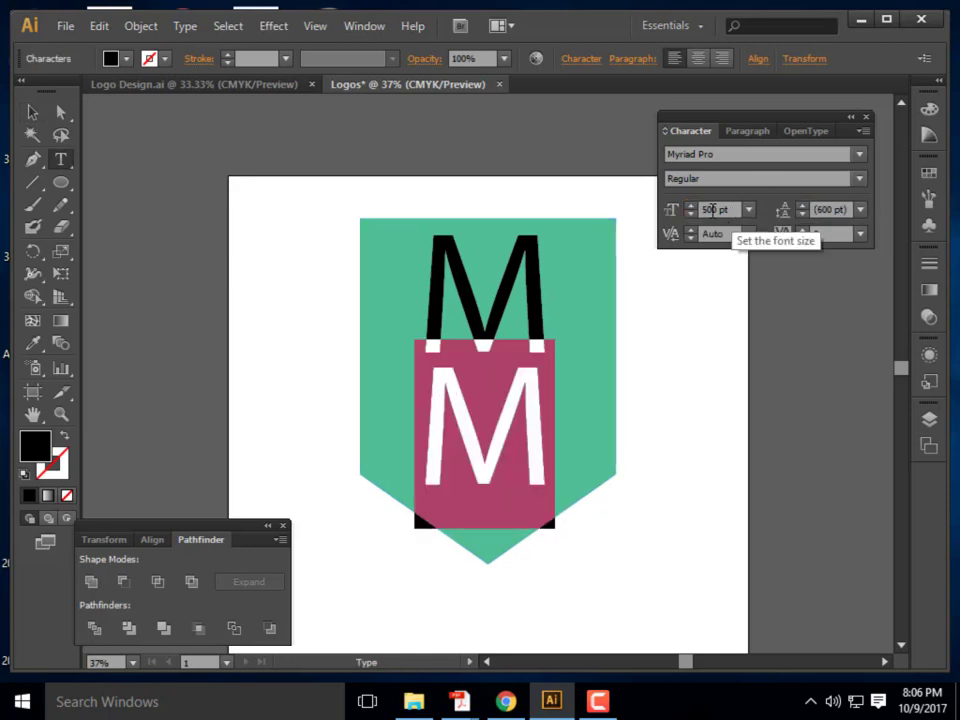
click(675, 210)
text(3)
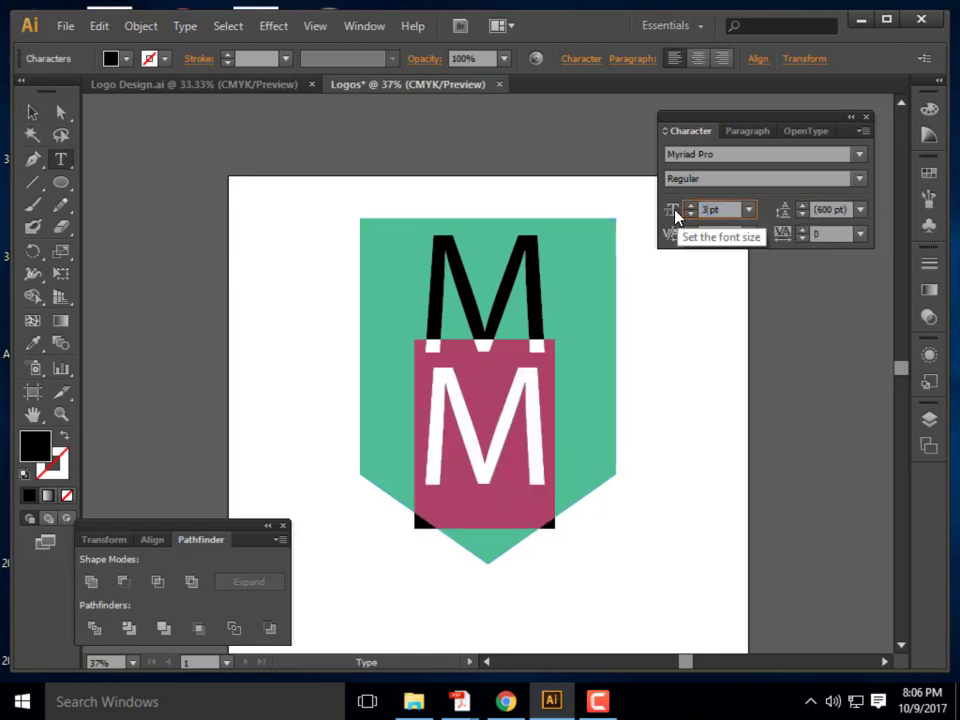
text(00)
key(Return)
Stack the two Ms closely on the shield, lower M under the top M
click(33, 112)
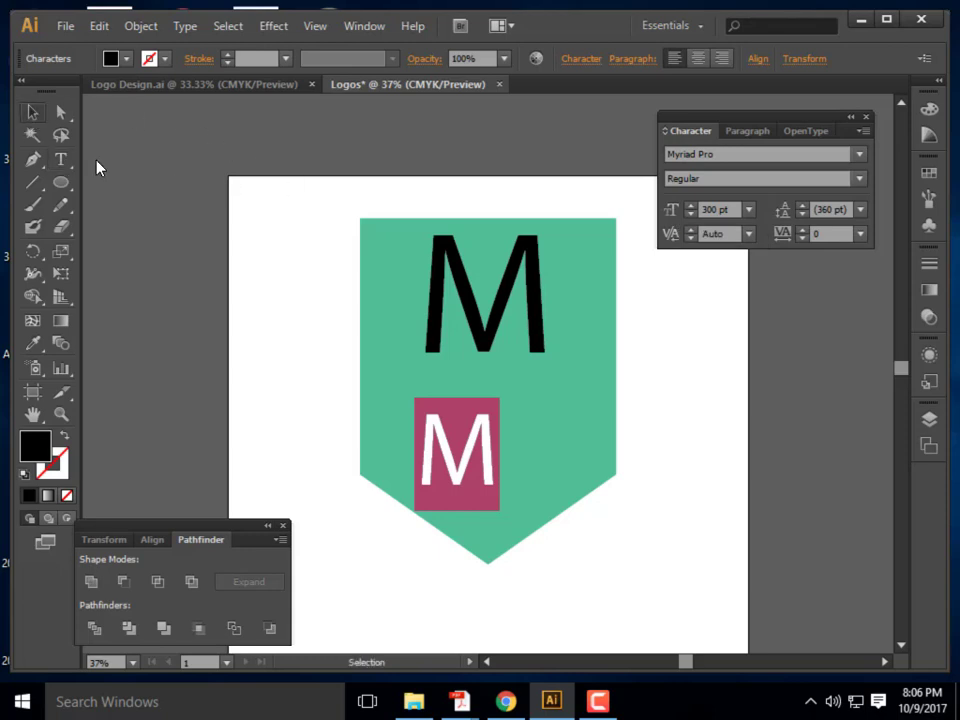
click(304, 428)
drag(452, 456, 484, 425)
drag(472, 316, 472, 328)
click(716, 462)
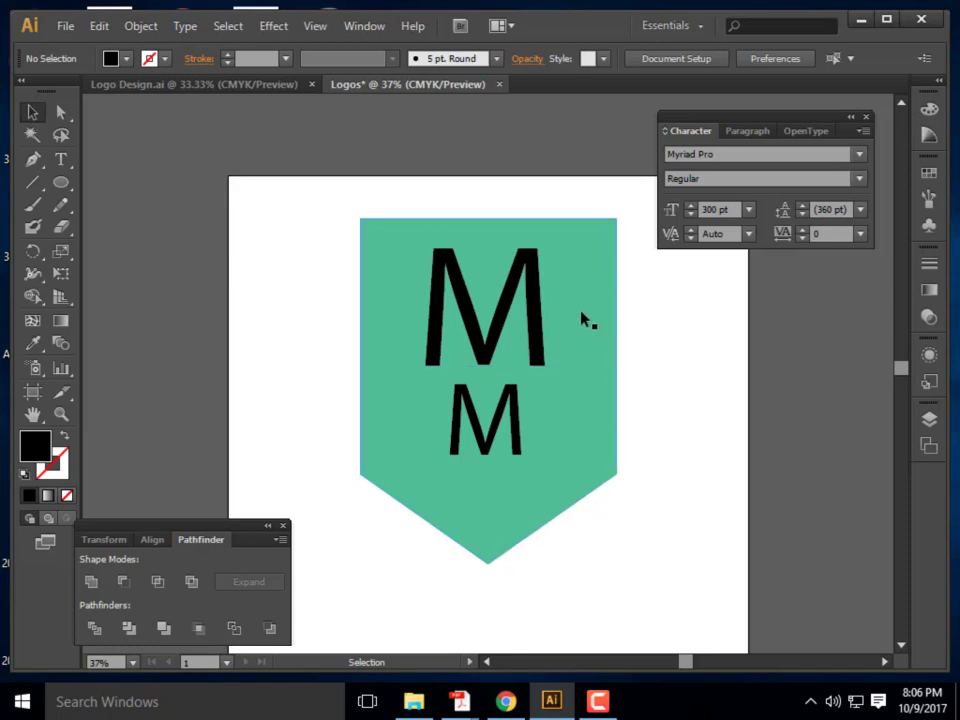
Select the smaller lower M and delete it, leaving the single M on the shield
click(510, 311)
click(670, 390)
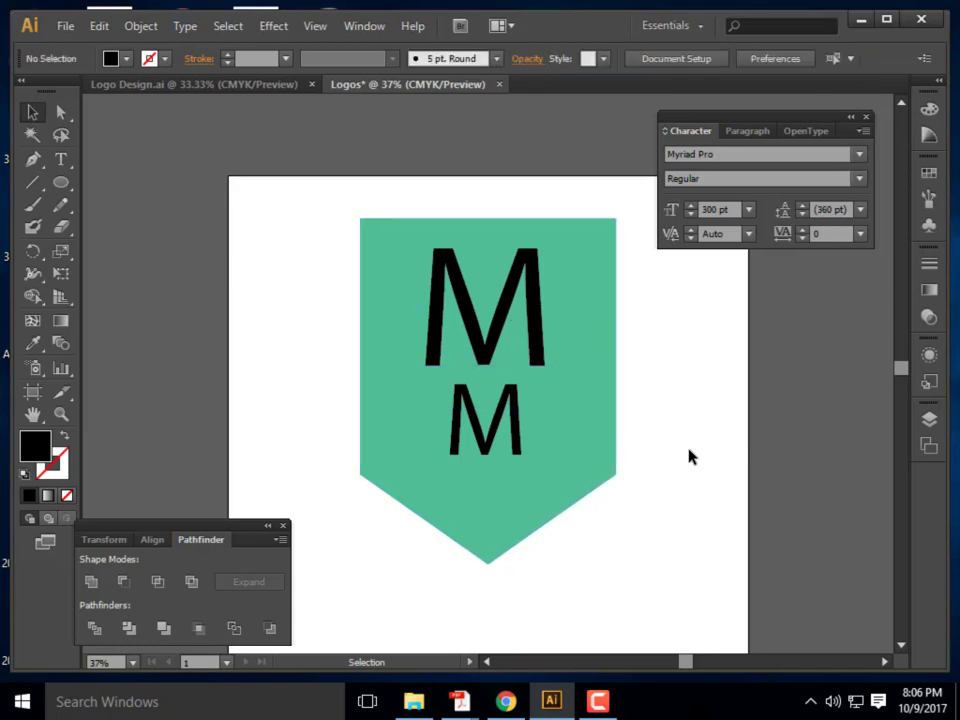
click(461, 305)
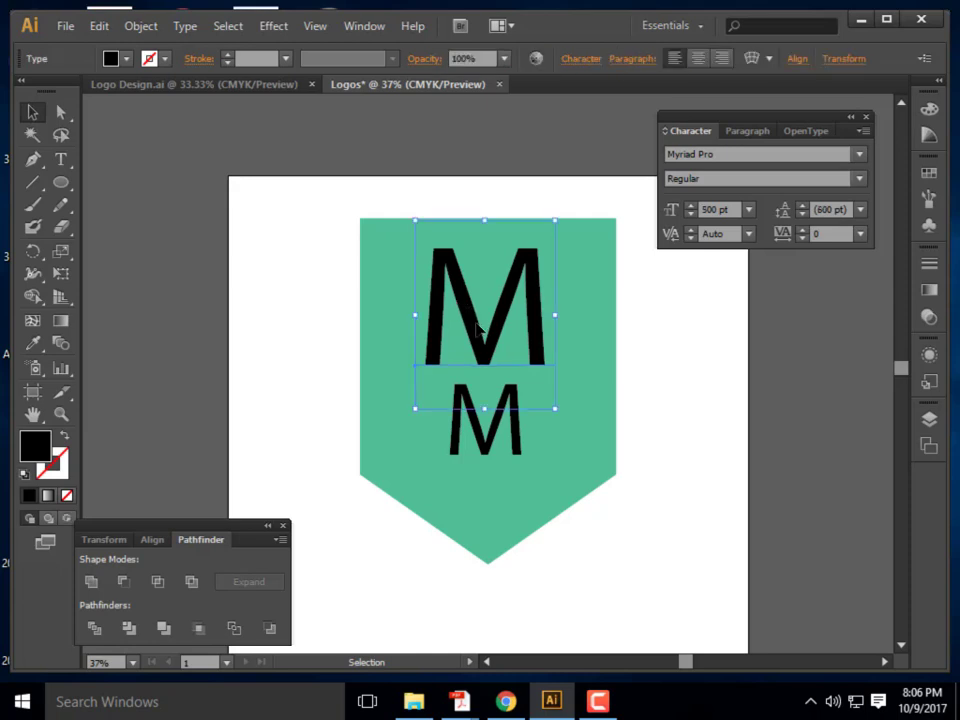
shift+click(492, 449)
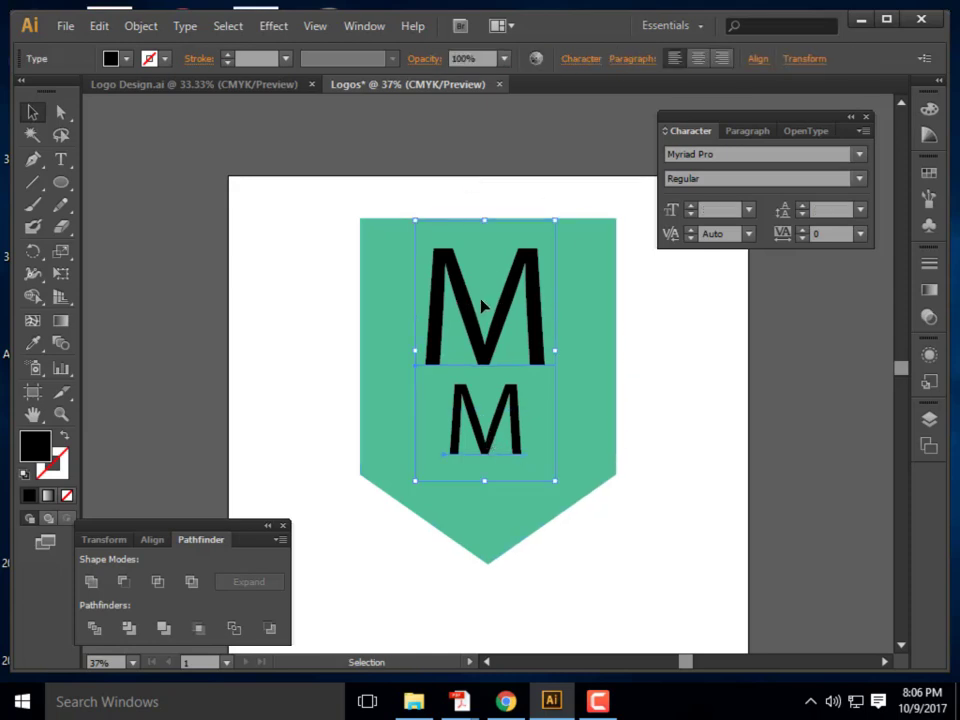
click(598, 313)
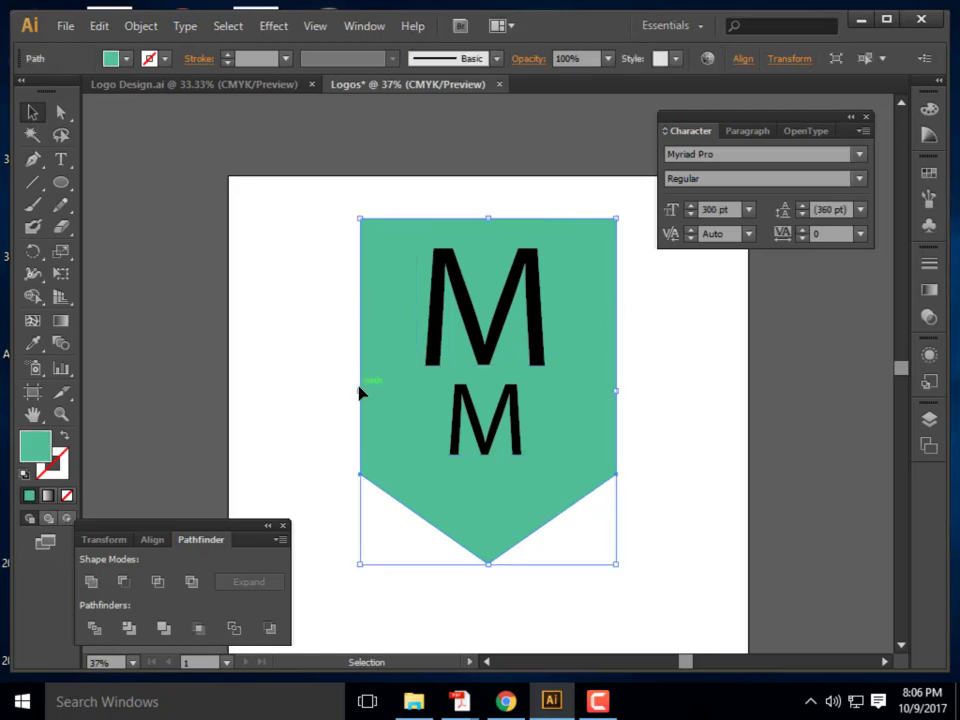
double_click(457, 290)
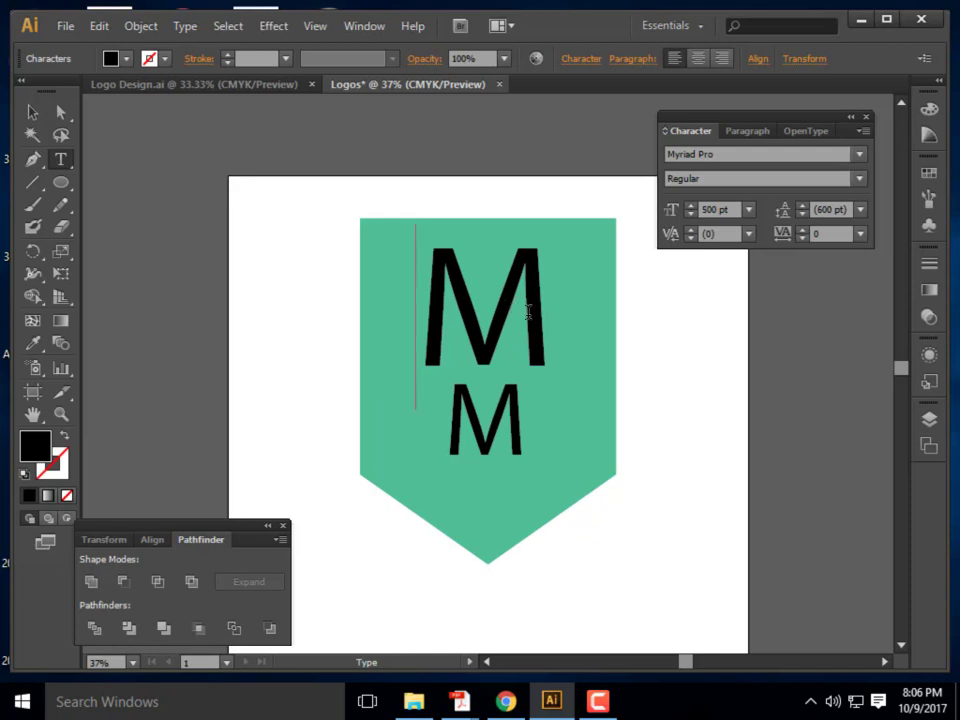
drag(549, 290, 399, 285)
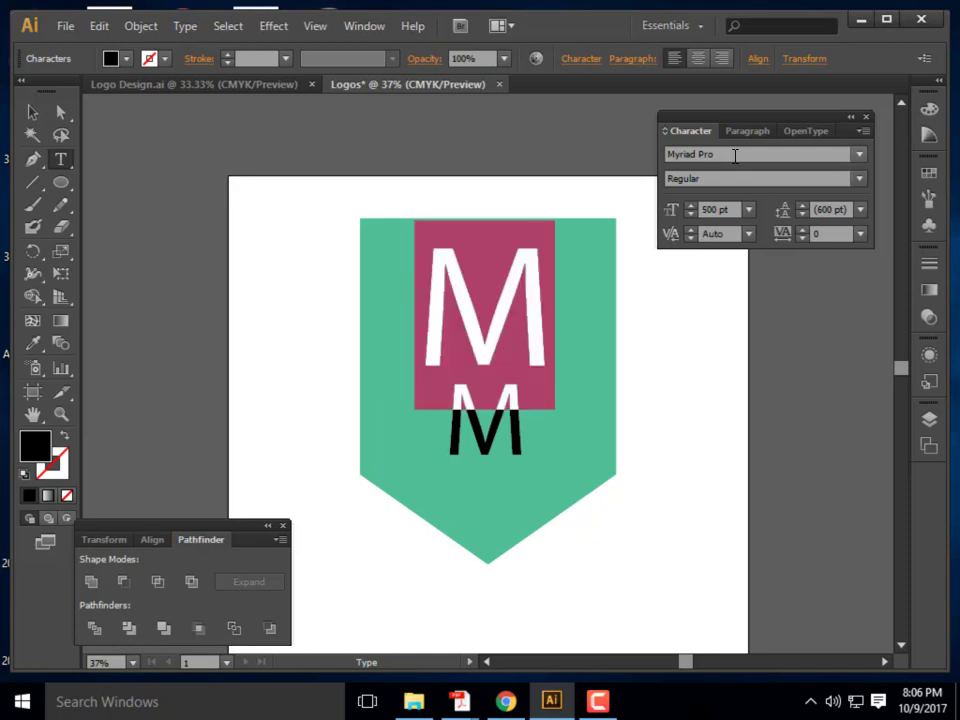
click(32, 112)
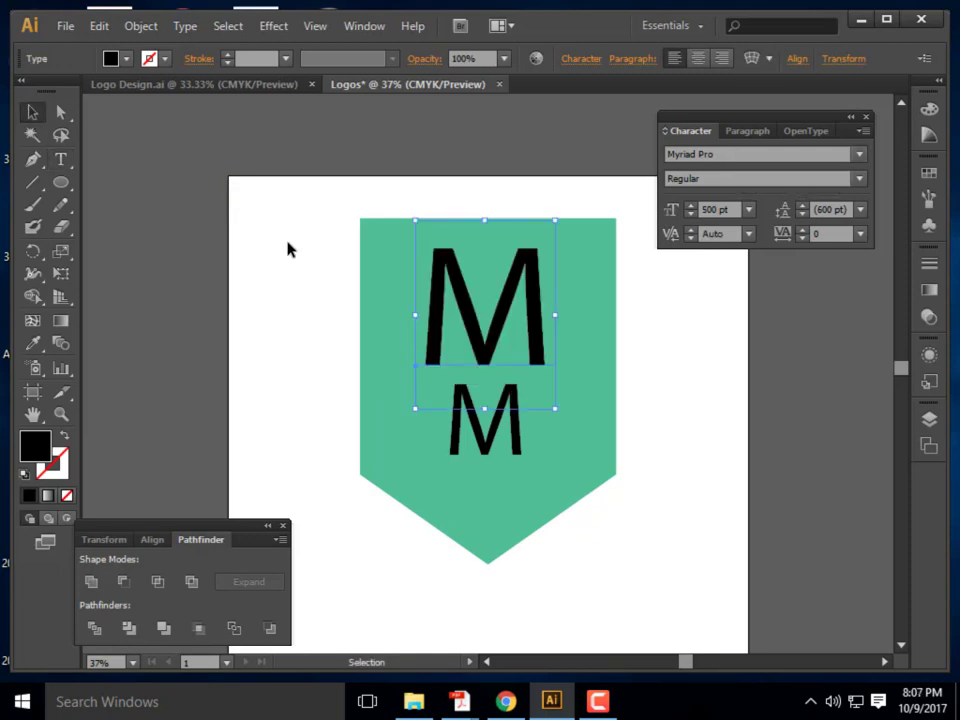
shift+click(483, 450)
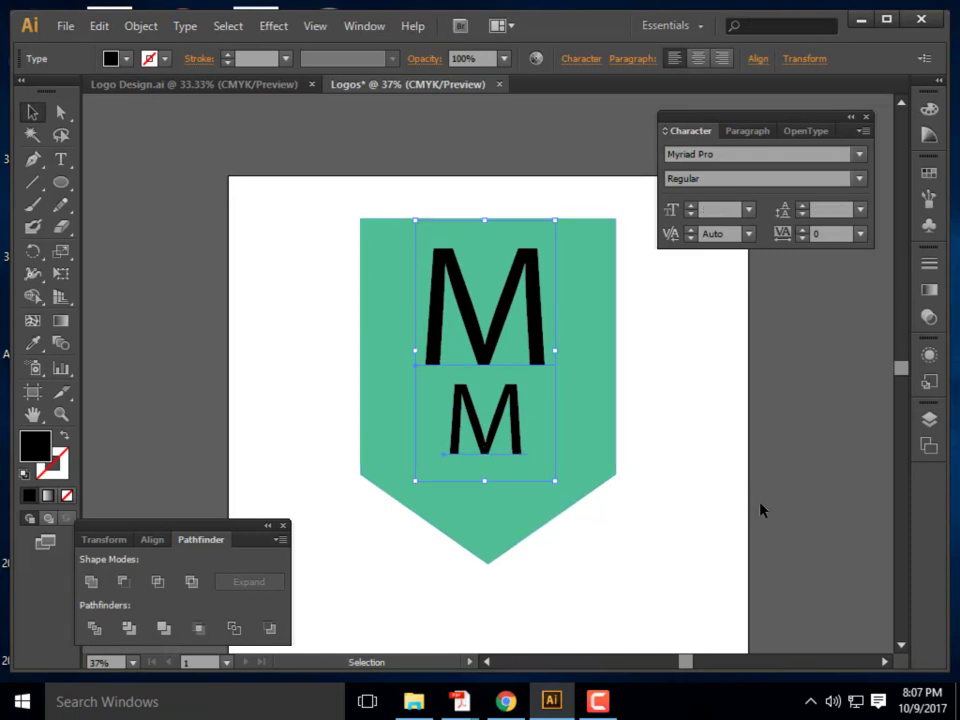
click(490, 414)
key(Delete)
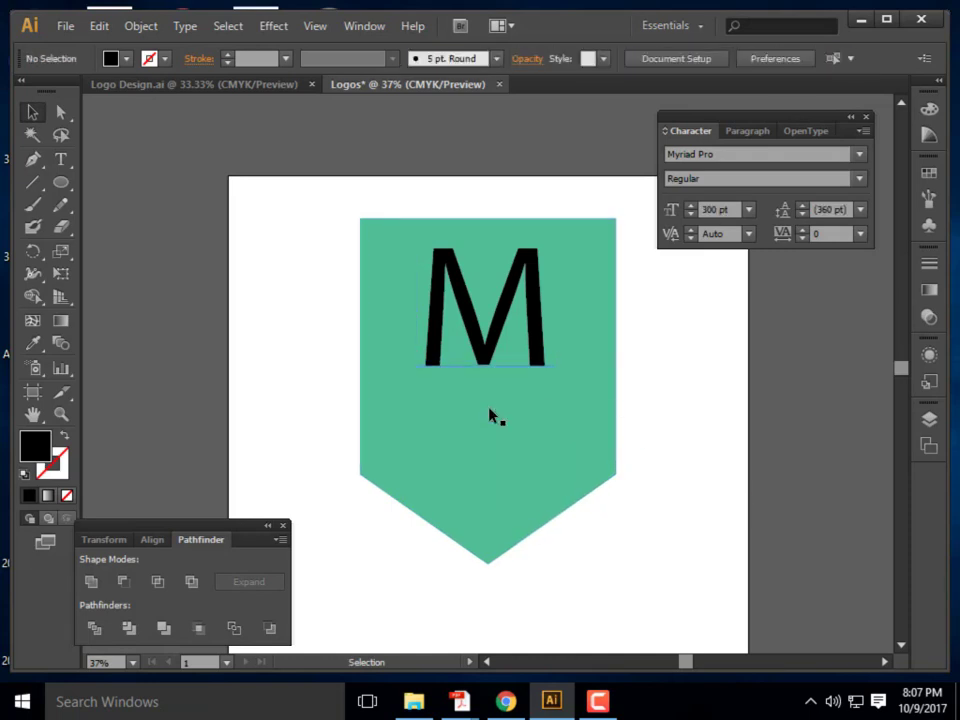
Select the M's text and set its font size to 700 pt
key(t)
click(440, 300)
key(ctrl+a)
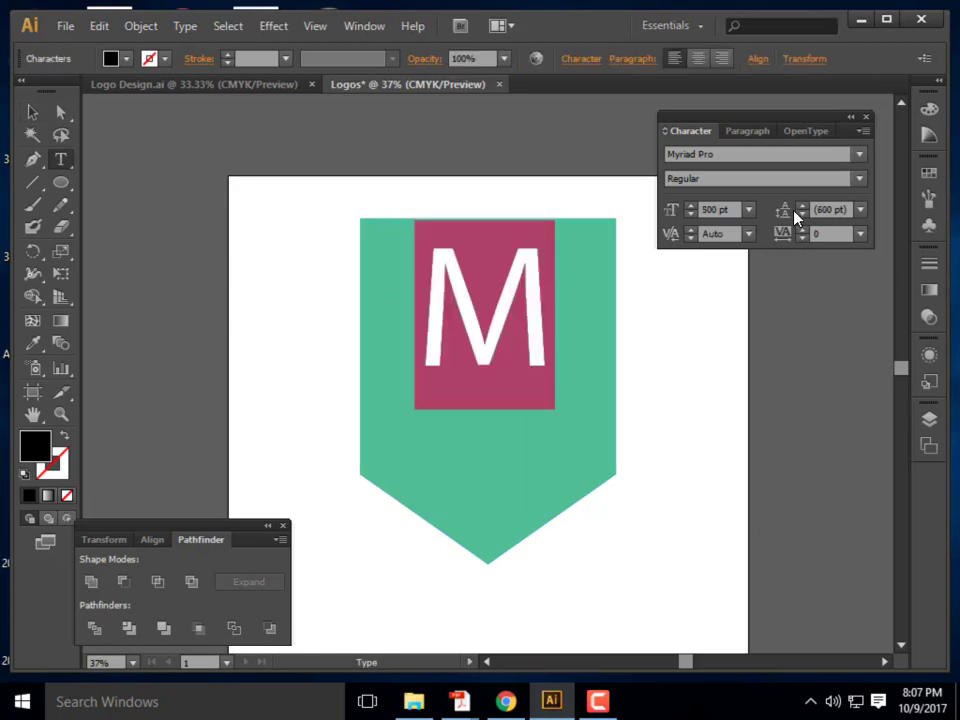
click(748, 211)
click(717, 210)
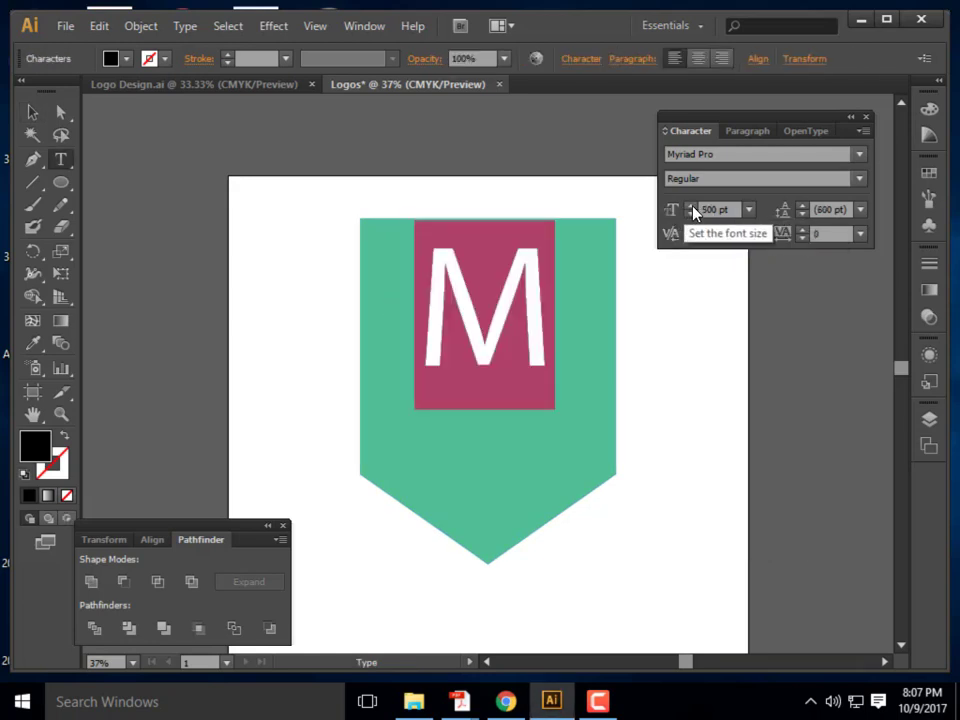
drag(720, 210, 703, 210)
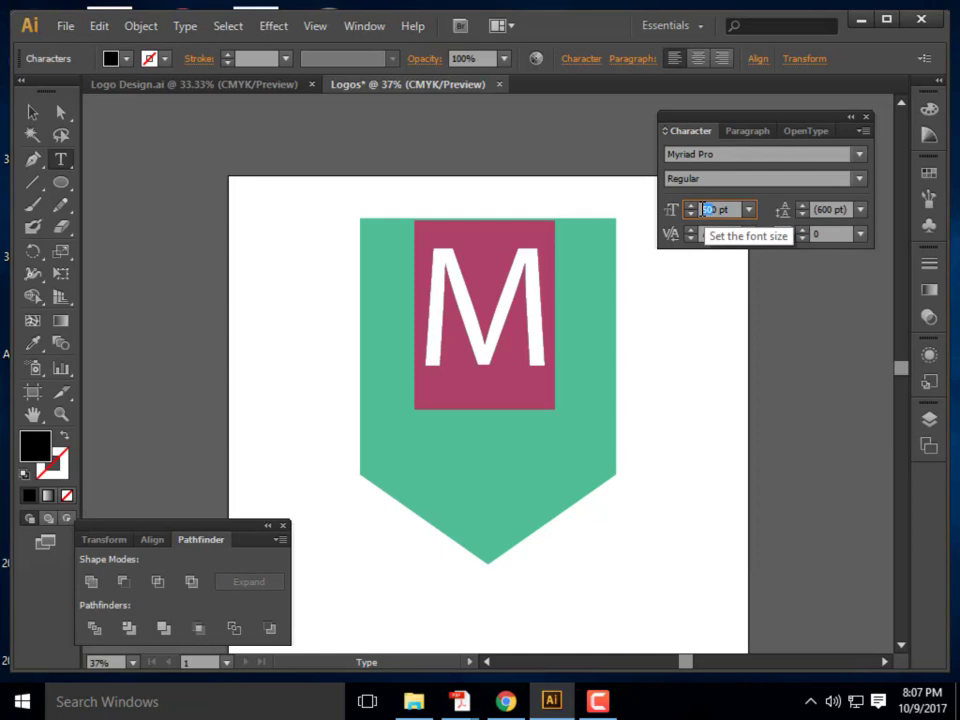
text(700)
key(Return)
click(36, 112)
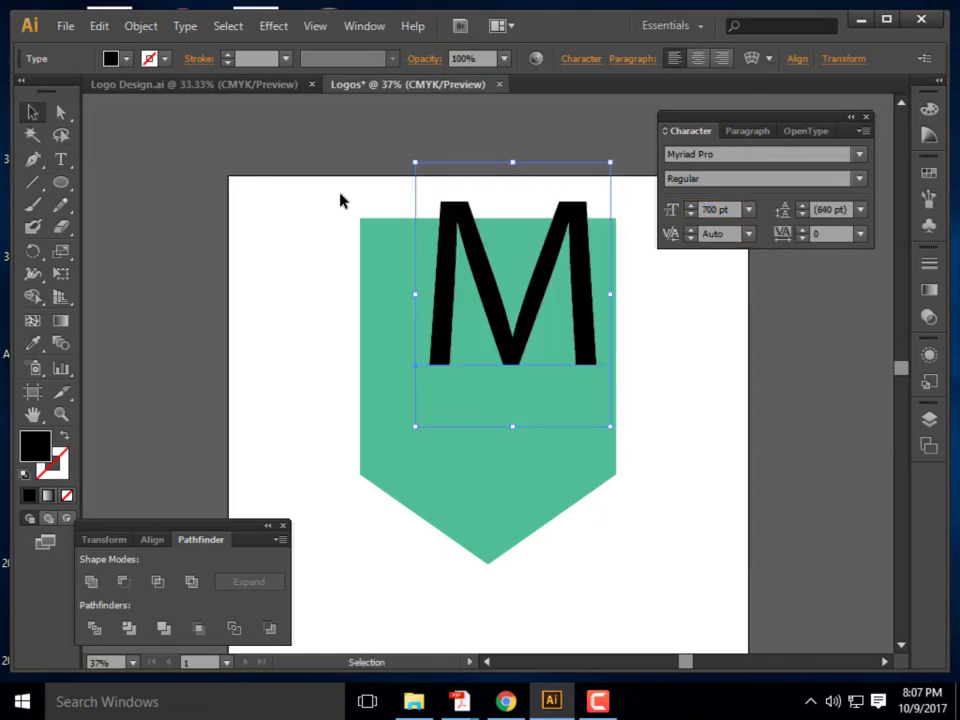
Drag the enlarged M down into the centre of the green shield
click(340, 200)
drag(536, 300, 510, 371)
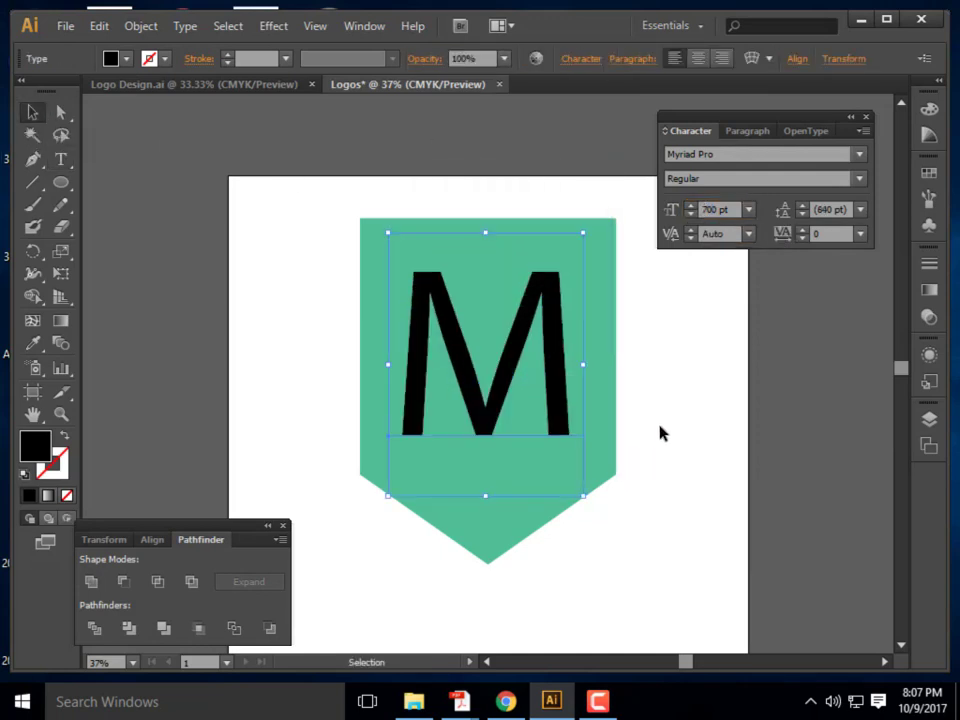
click(643, 371)
mouse_move(507, 390)
mouse_down()
mouse_move(521, 388)
mouse_move(506, 386)
mouse_move(514, 392)
mouse_up()
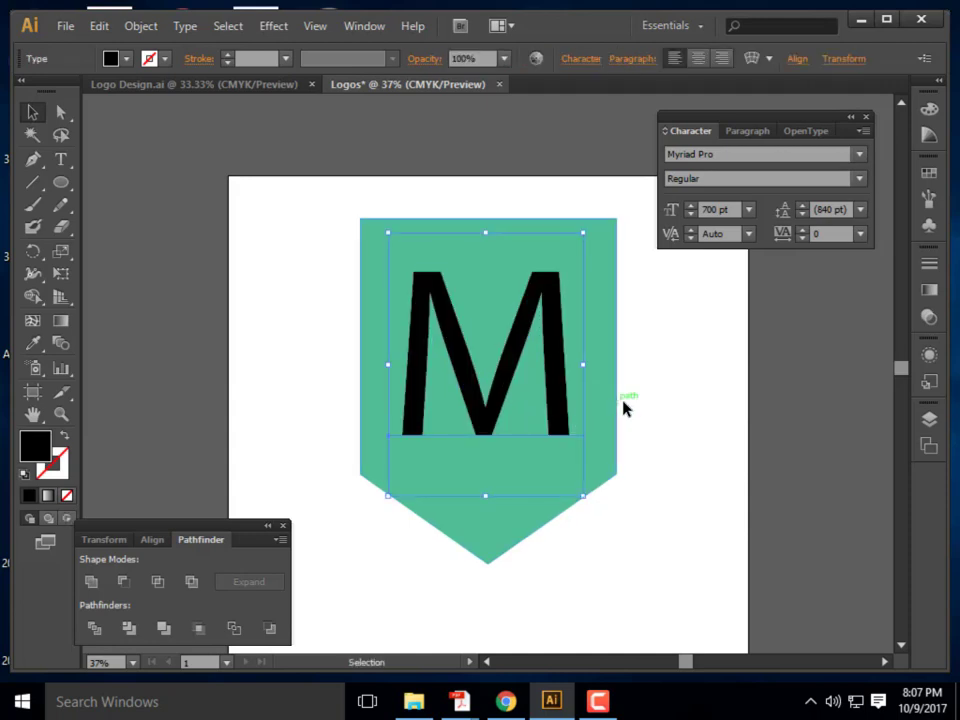
click(678, 431)
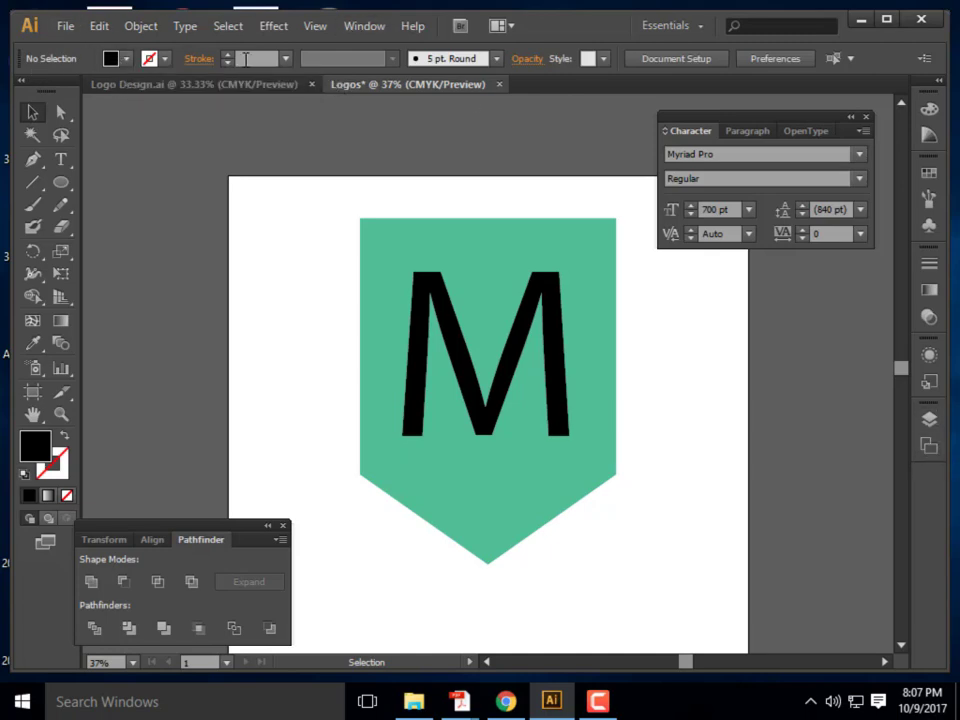
Open the Align panel from the Window menu and dock it beside the canvas
click(350, 28)
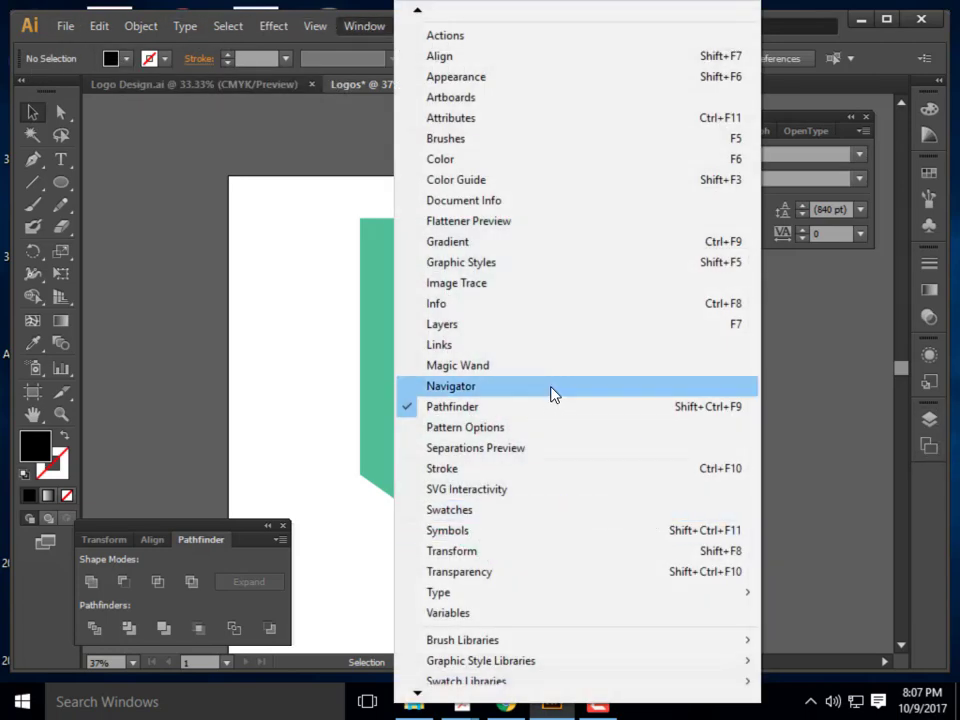
click(480, 56)
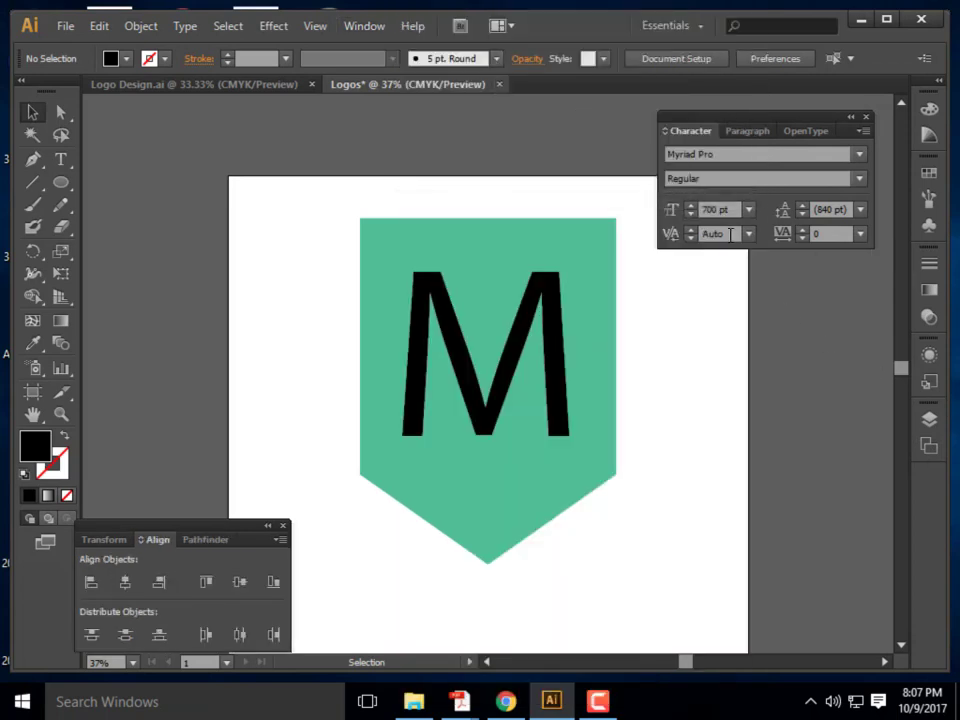
drag(185, 530, 800, 285)
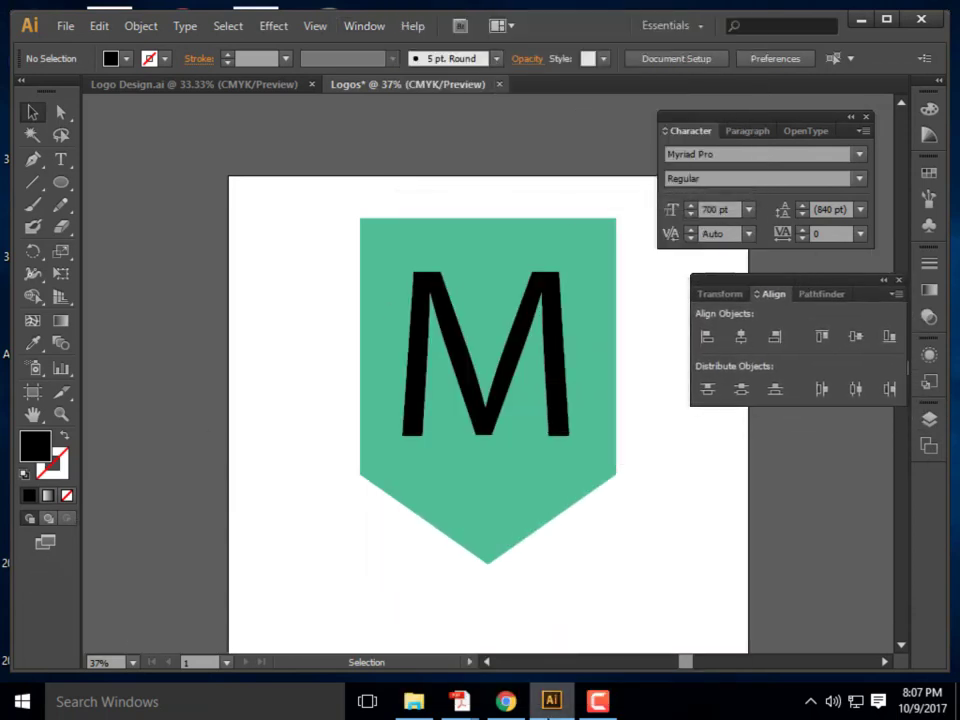
Select the shield and M together and apply Horizontal Align Center
drag(566, 577, 342, 305)
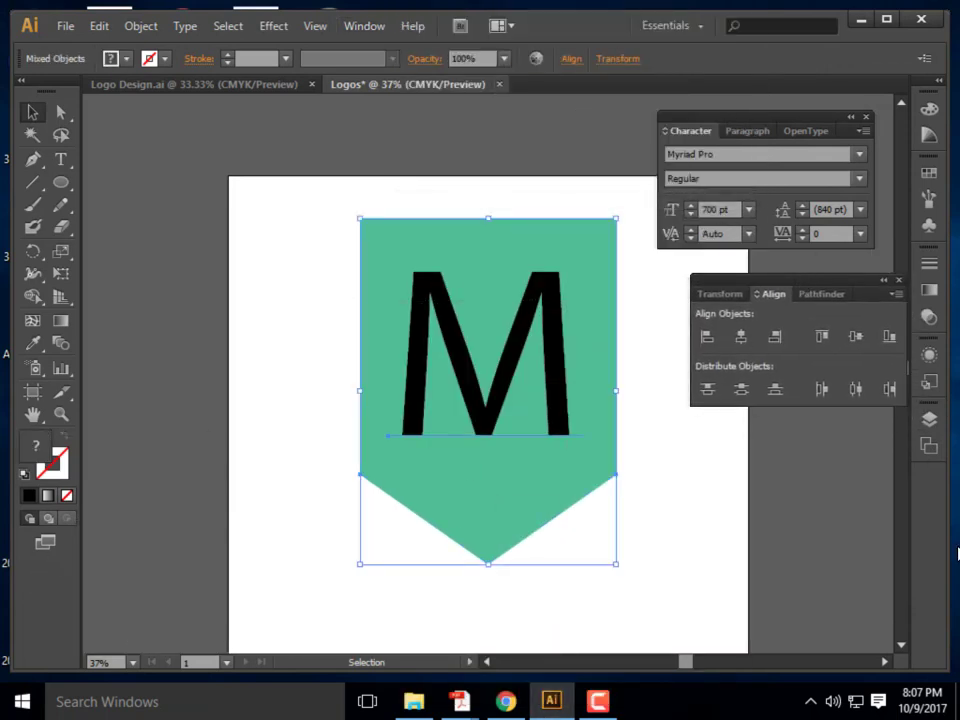
click(741, 338)
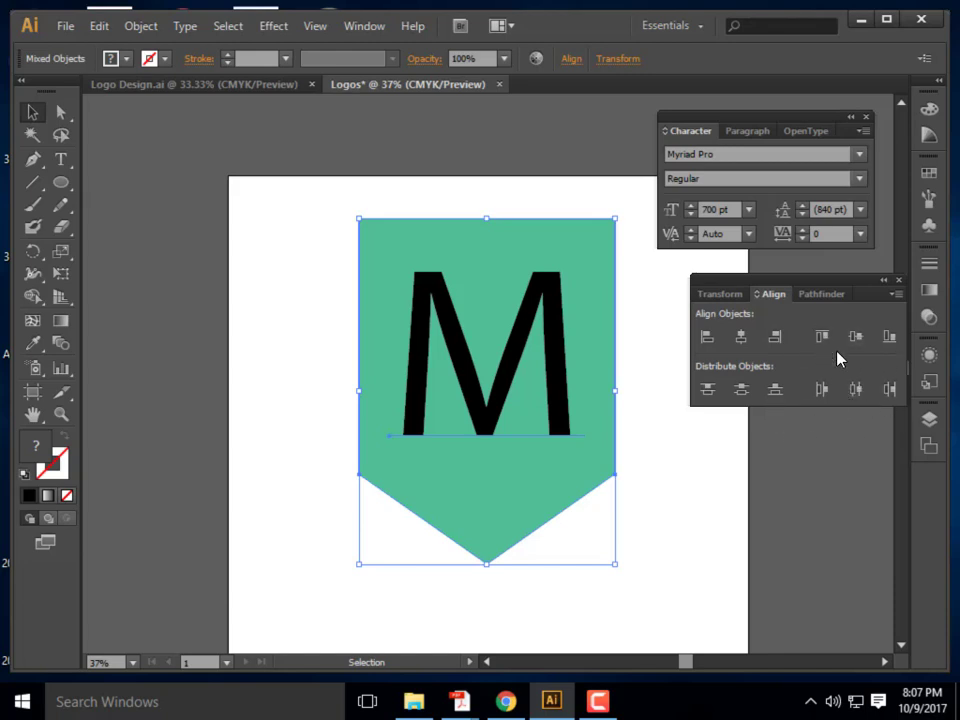
click(309, 253)
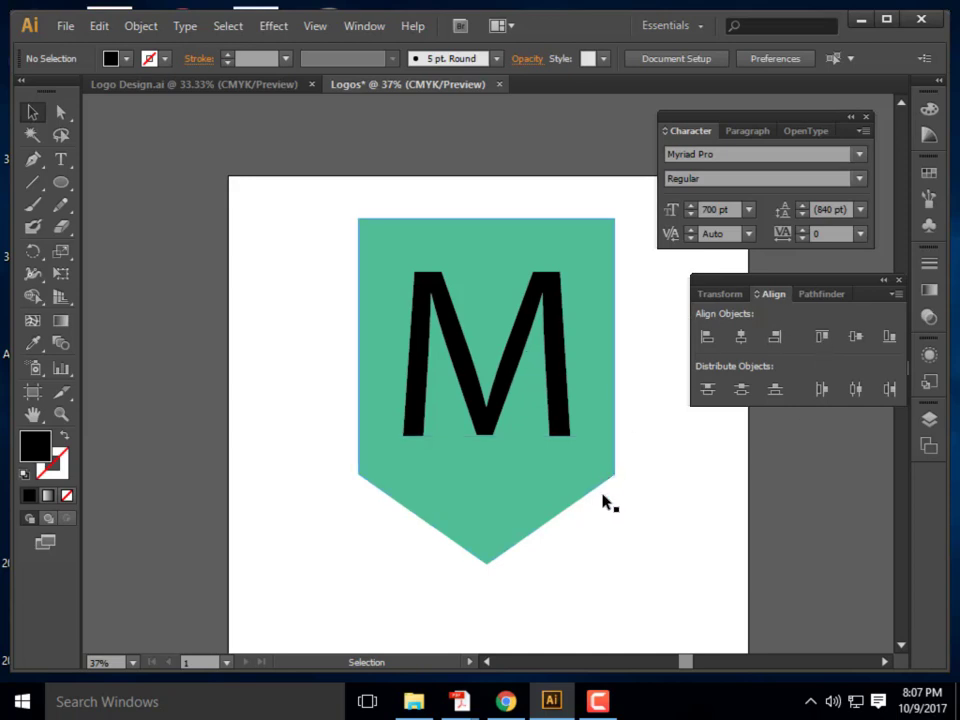
click(491, 378)
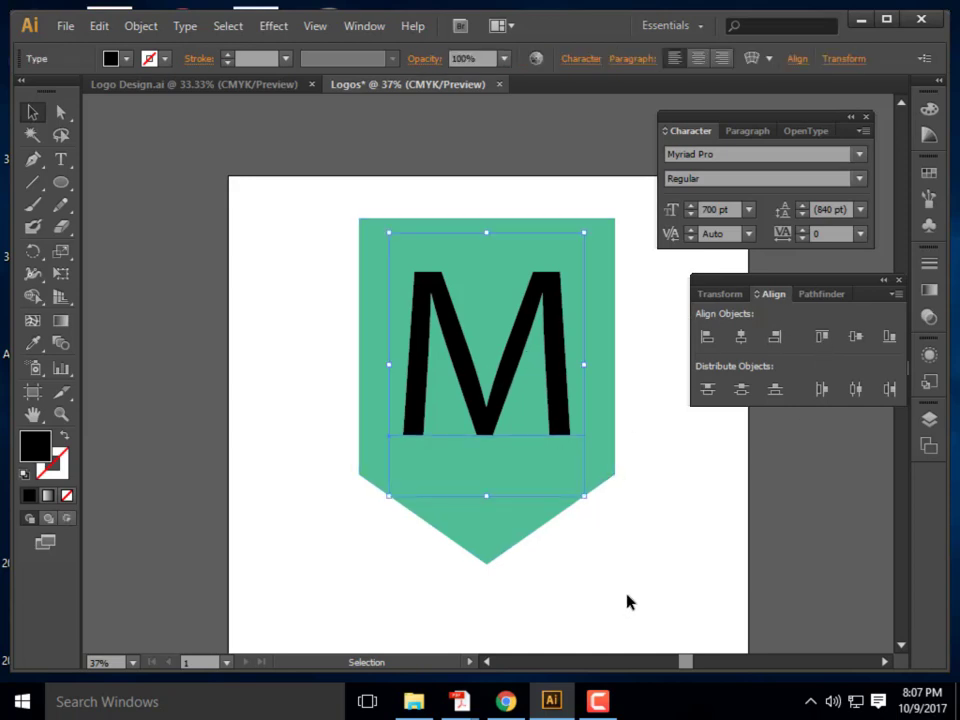
Convert the M to outlines with Type > Create Outlines and enter its group
click(182, 30)
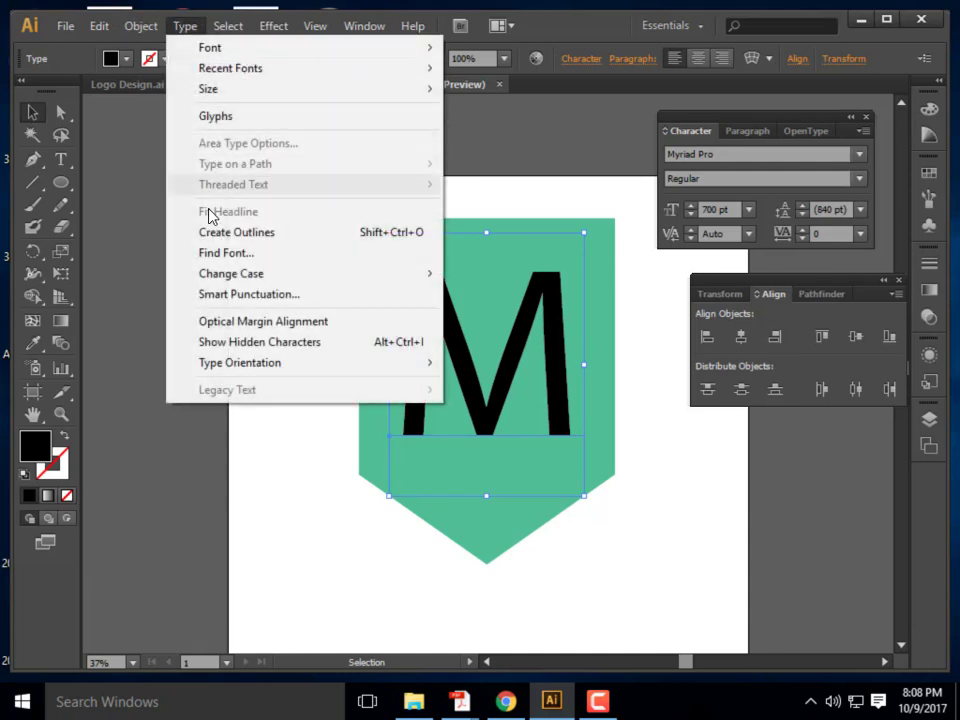
click(208, 234)
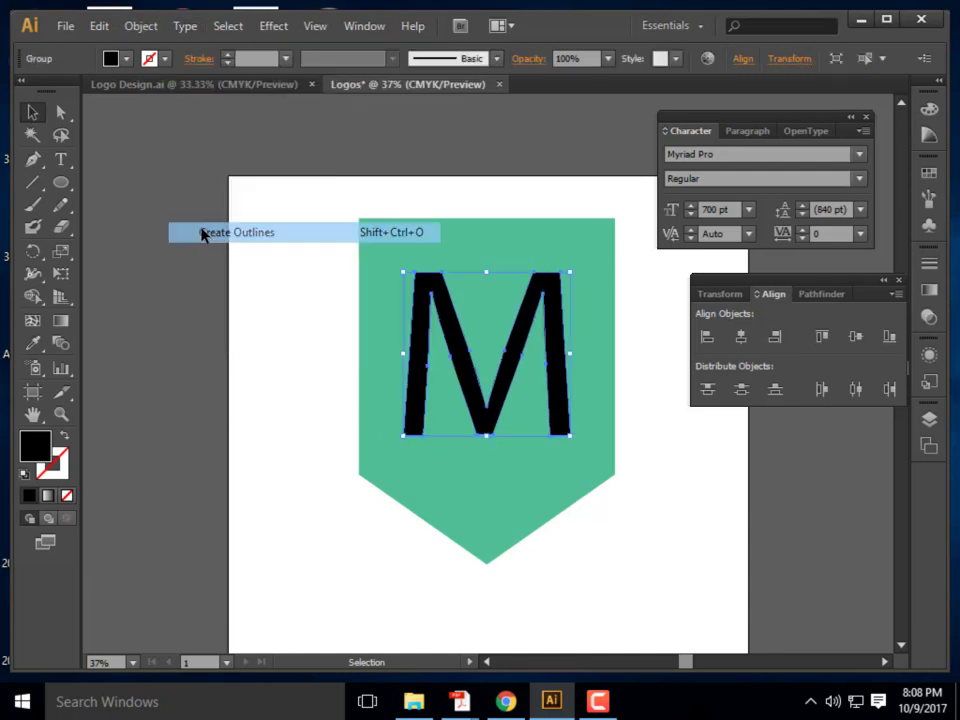
click(309, 381)
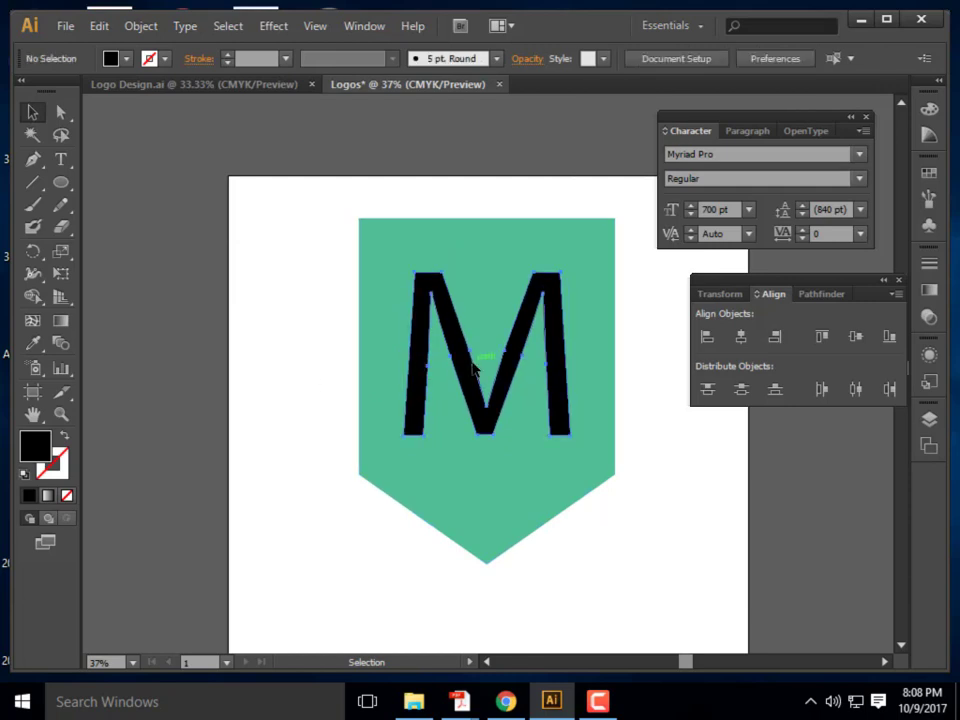
click(473, 368)
double_click(530, 482)
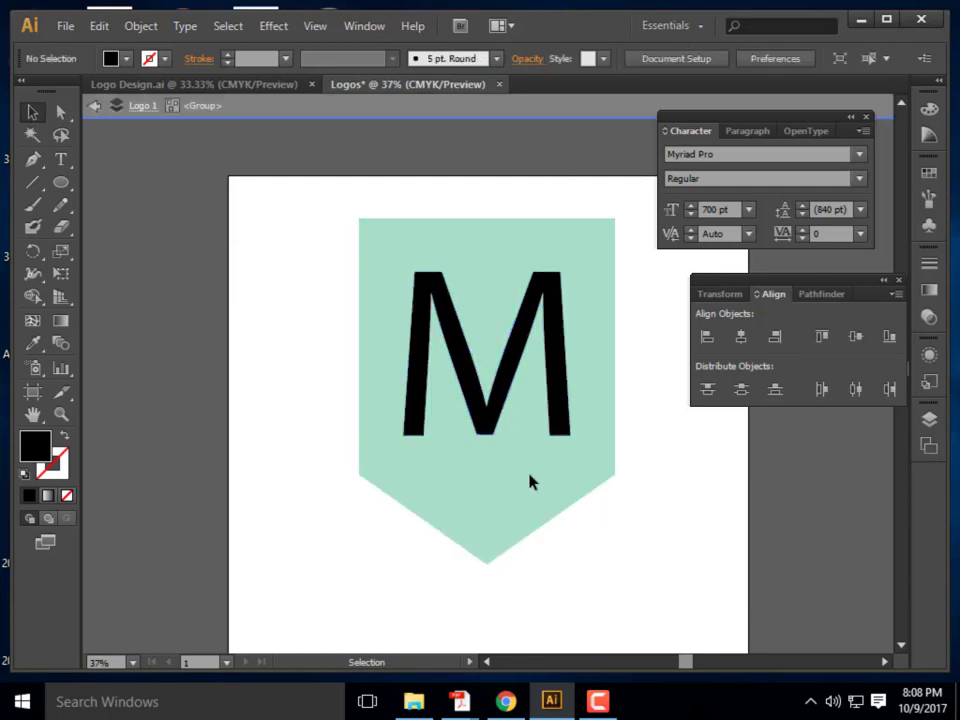
click(508, 375)
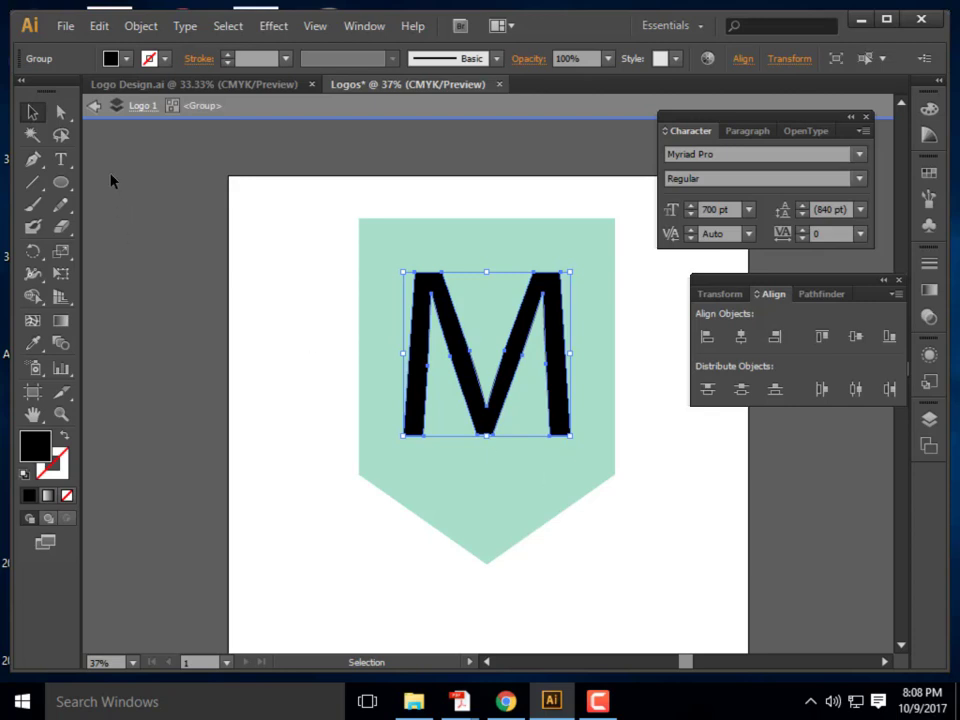
Try moving the M's top-left and middle anchor points, then undo both edits
click(61, 112)
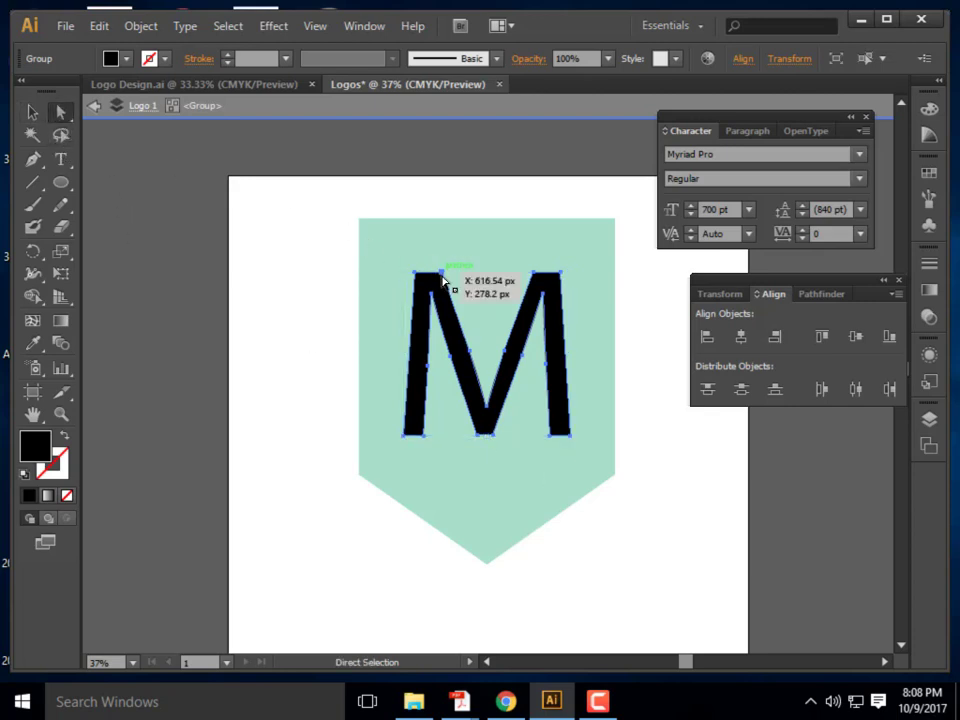
click(443, 278)
mouse_move(443, 278)
mouse_down()
mouse_move(452, 278)
mouse_move(455, 253)
mouse_up()
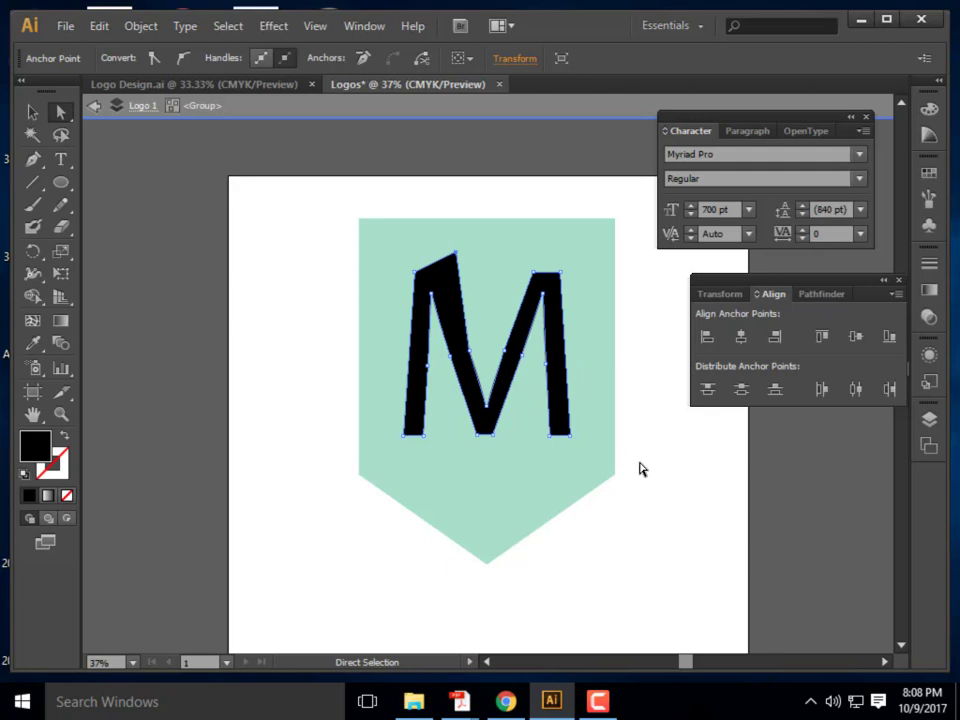
key(ctrl+z)
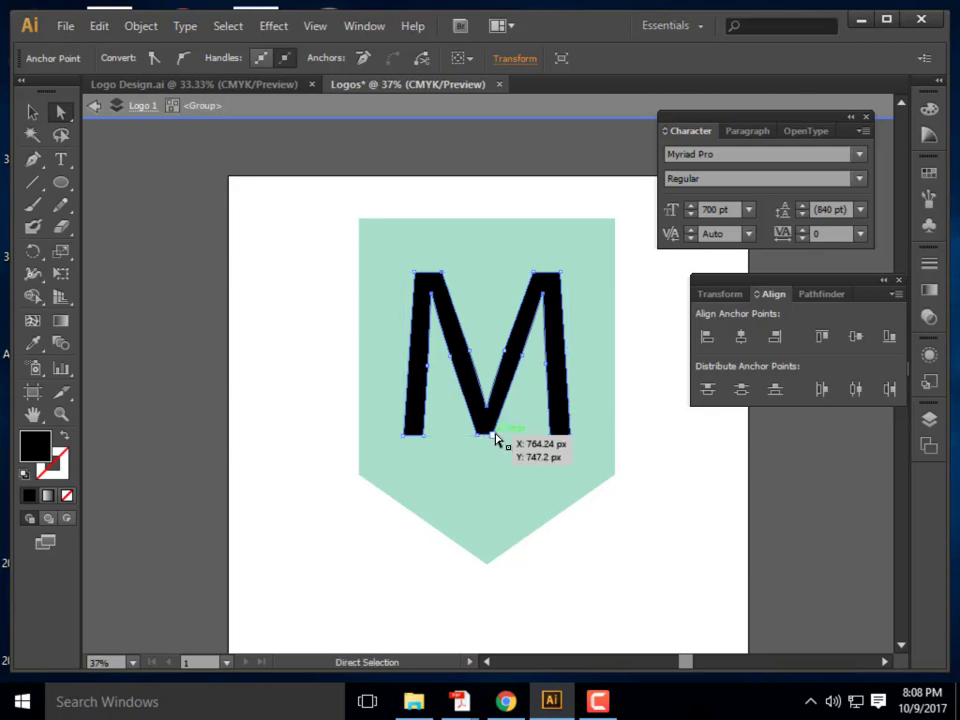
drag(485, 408, 494, 380)
key(ctrl+z)
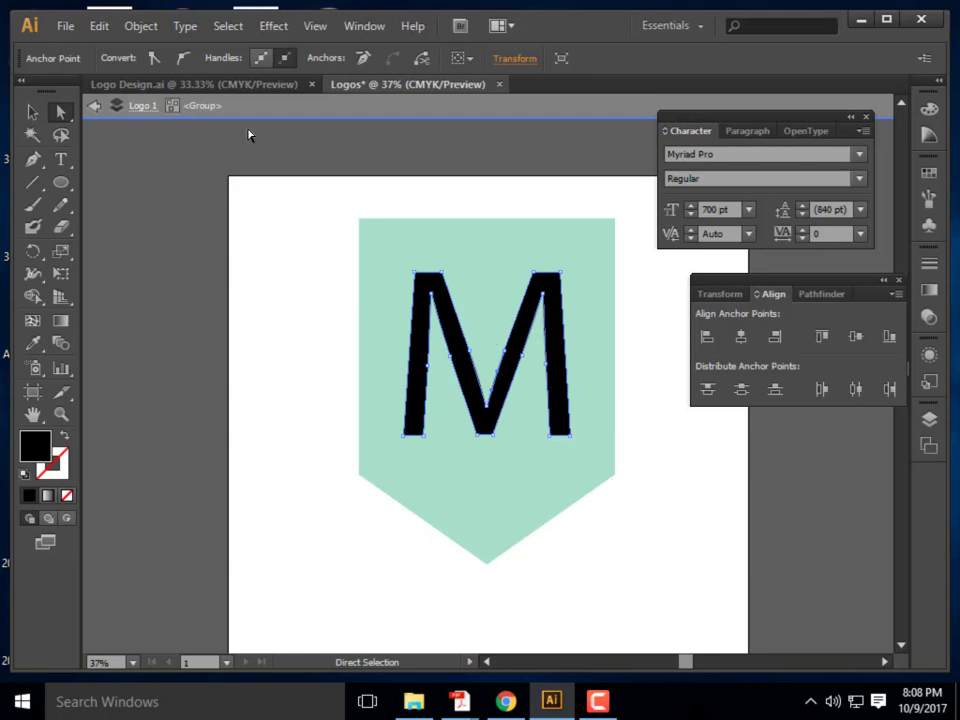
key(ctrl+z)
Reselect the M, apply Type > Create Outlines again, and select the outlined M
click(590, 418)
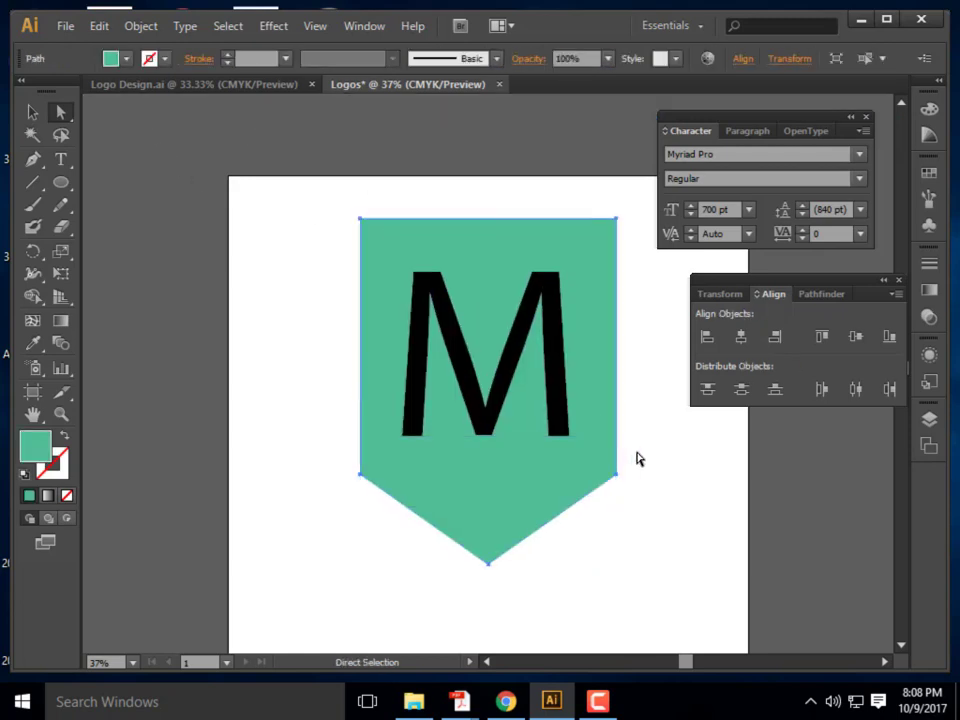
click(505, 334)
click(33, 112)
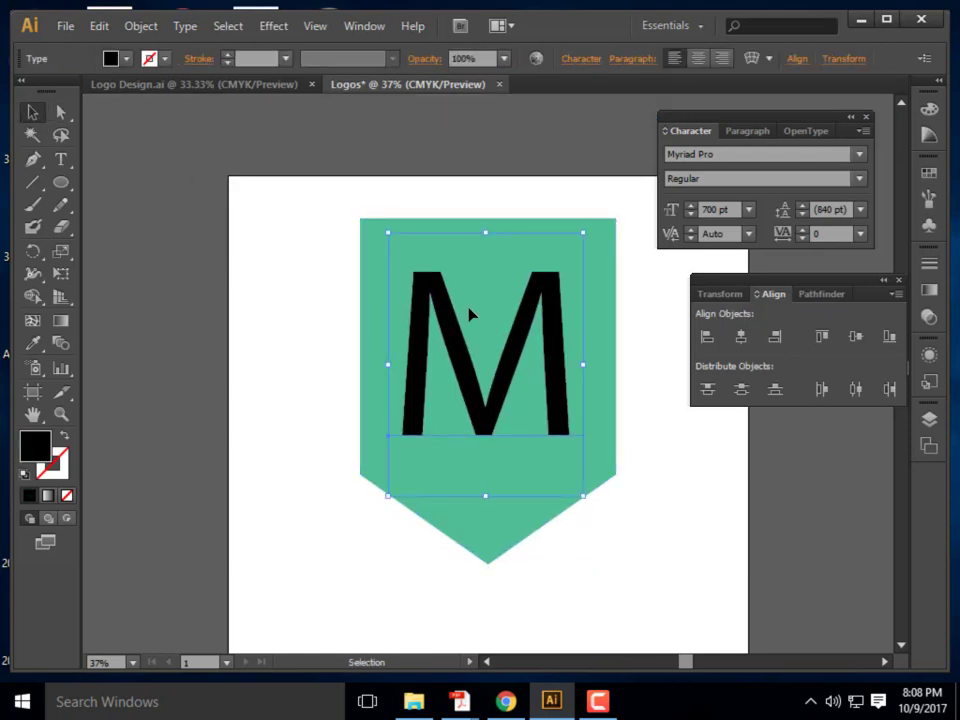
click(187, 28)
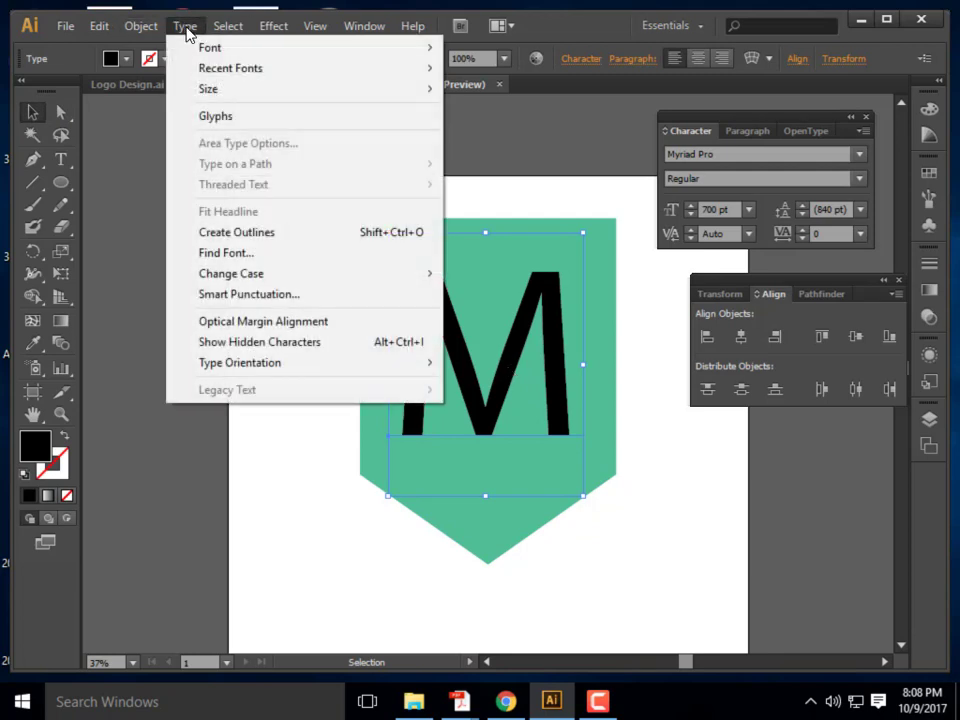
click(288, 235)
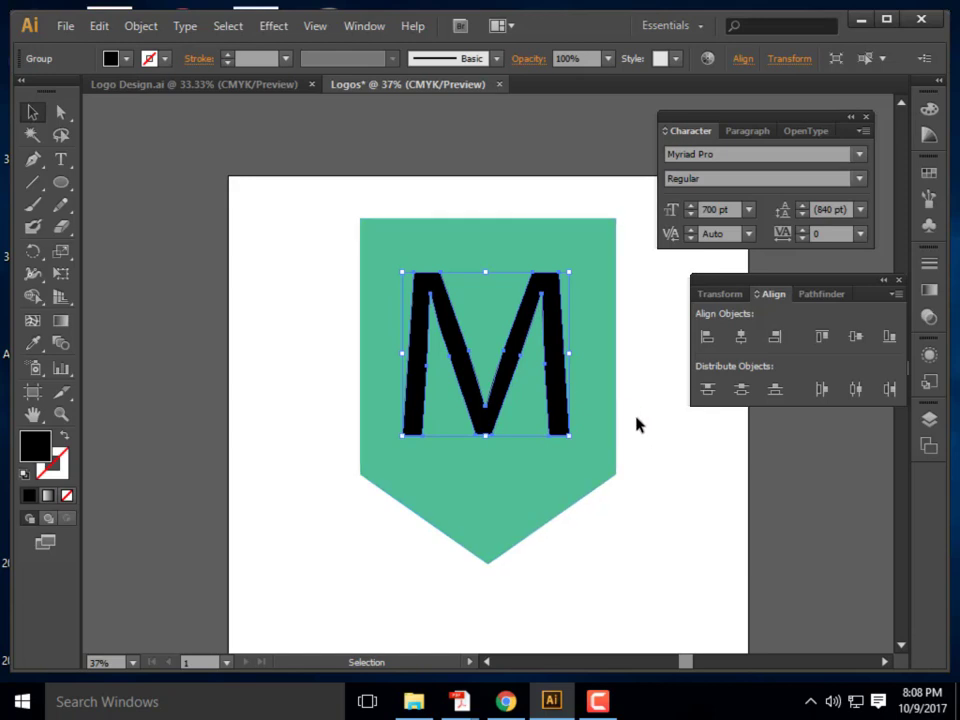
click(671, 514)
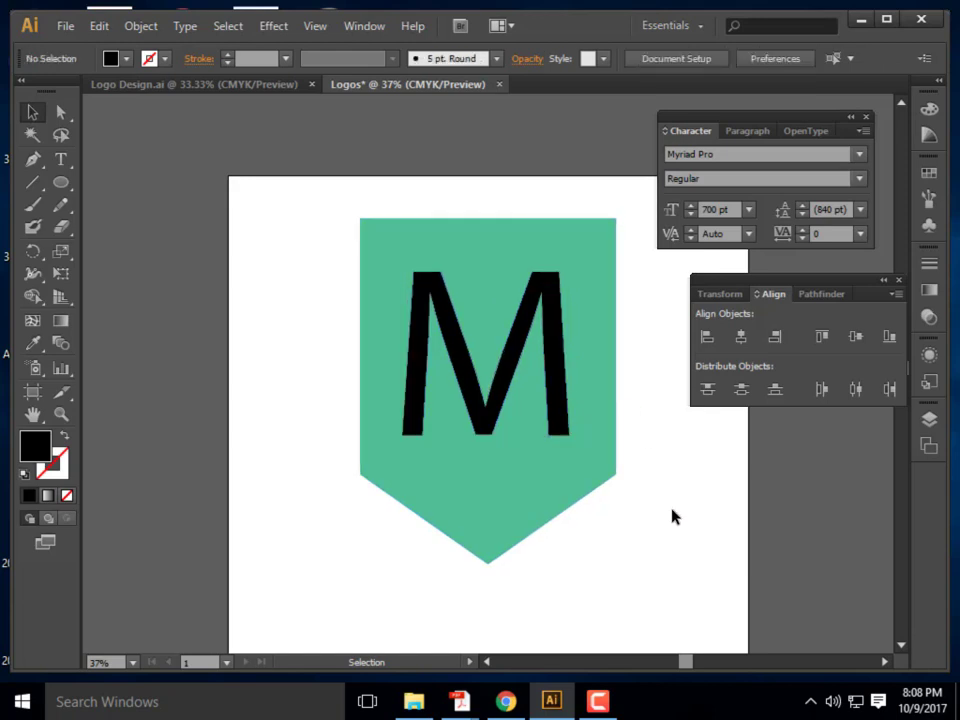
click(511, 369)
Select the shield and M and centre them horizontally
drag(638, 516, 300, 195)
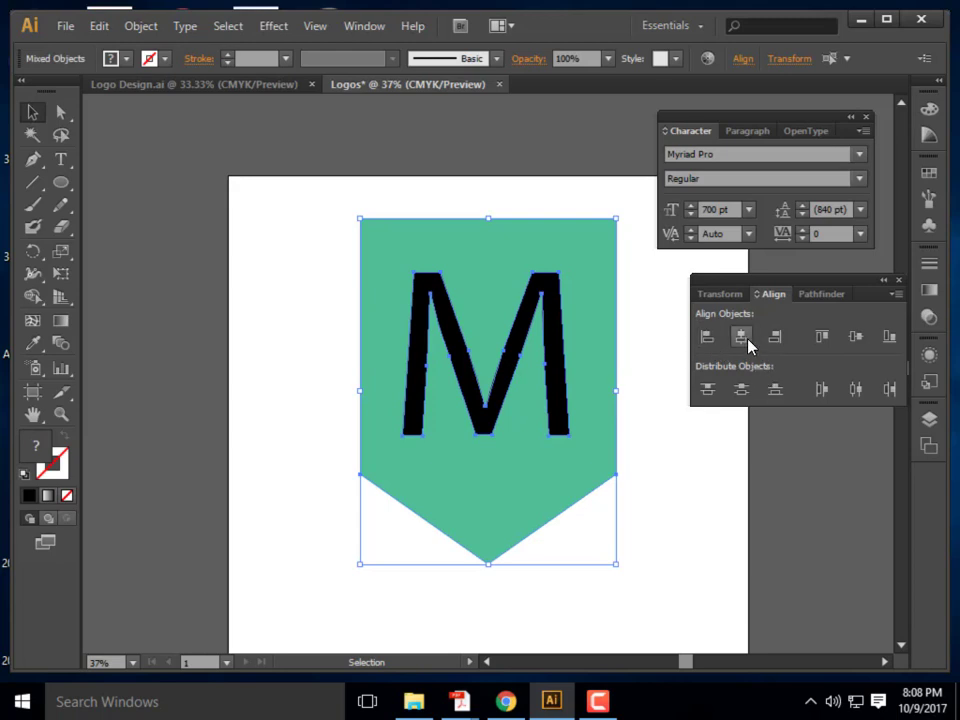
click(745, 340)
click(655, 508)
Cut the M out of the shield with Pathfinder Minus Front, then undo it
drag(636, 566, 300, 190)
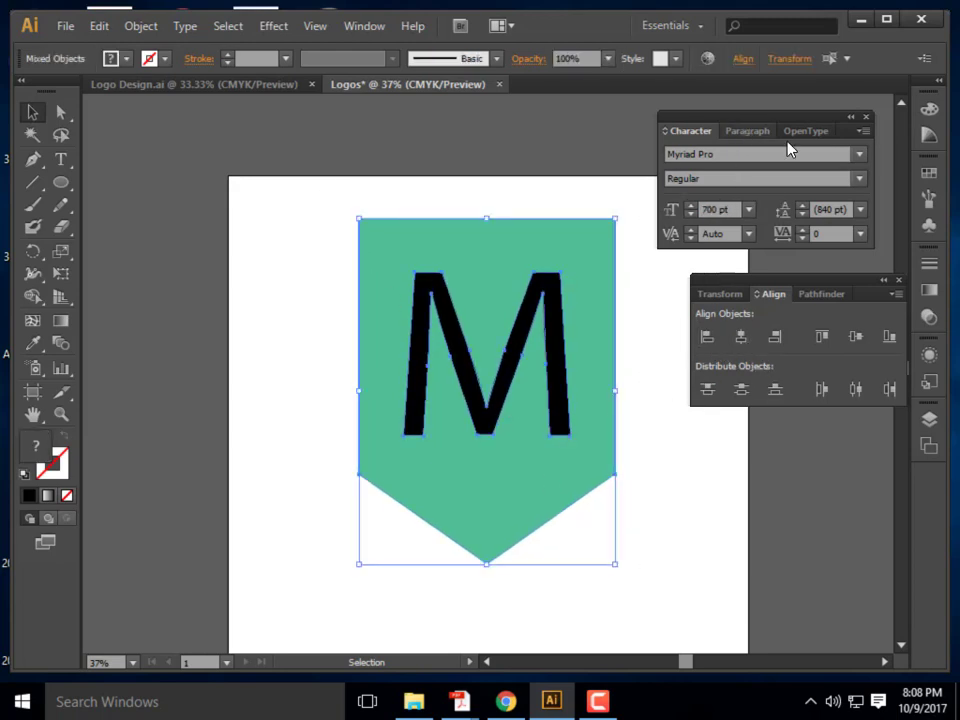
click(817, 294)
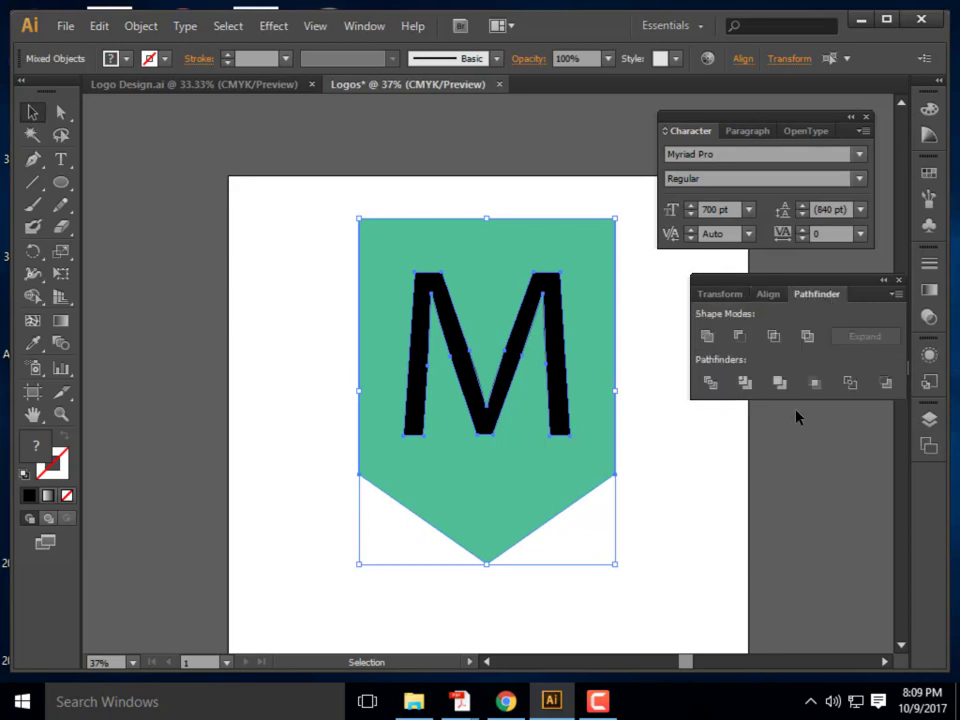
click(740, 339)
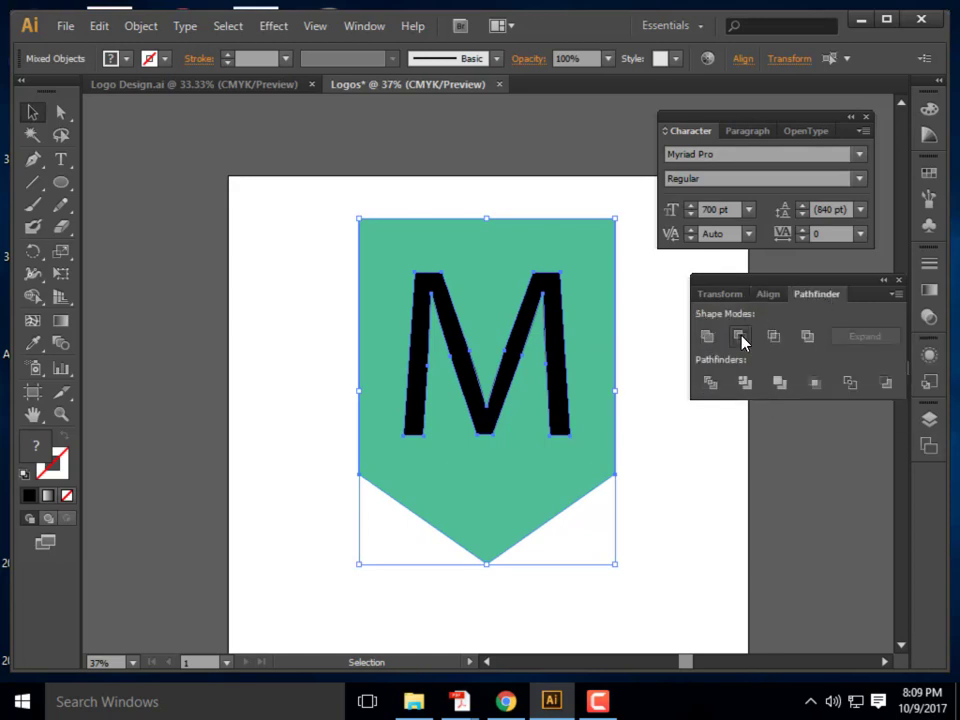
click(718, 517)
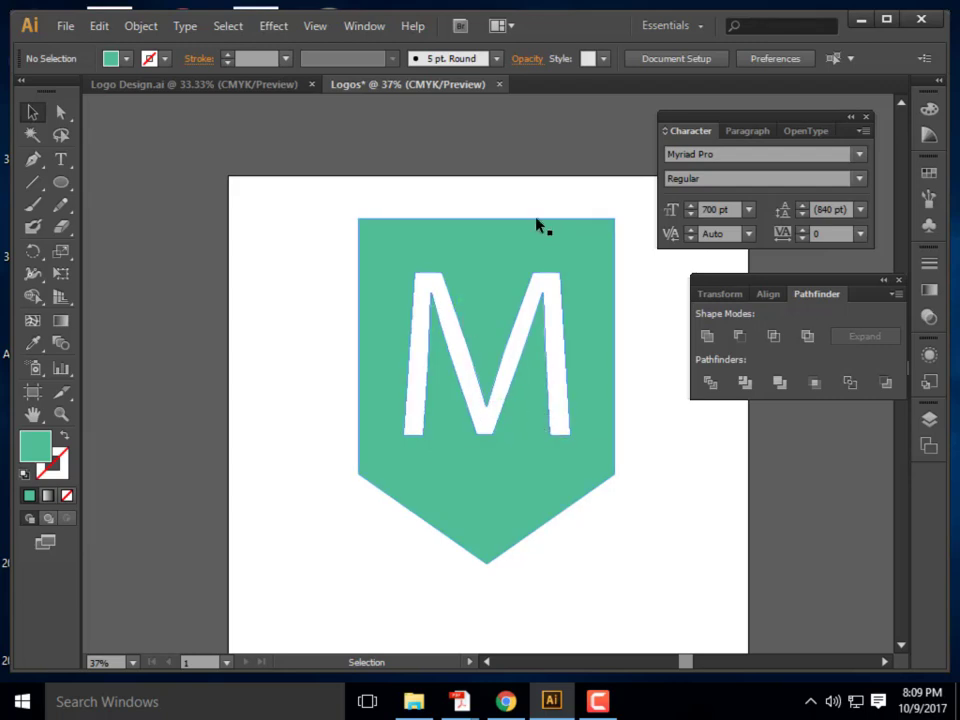
click(504, 237)
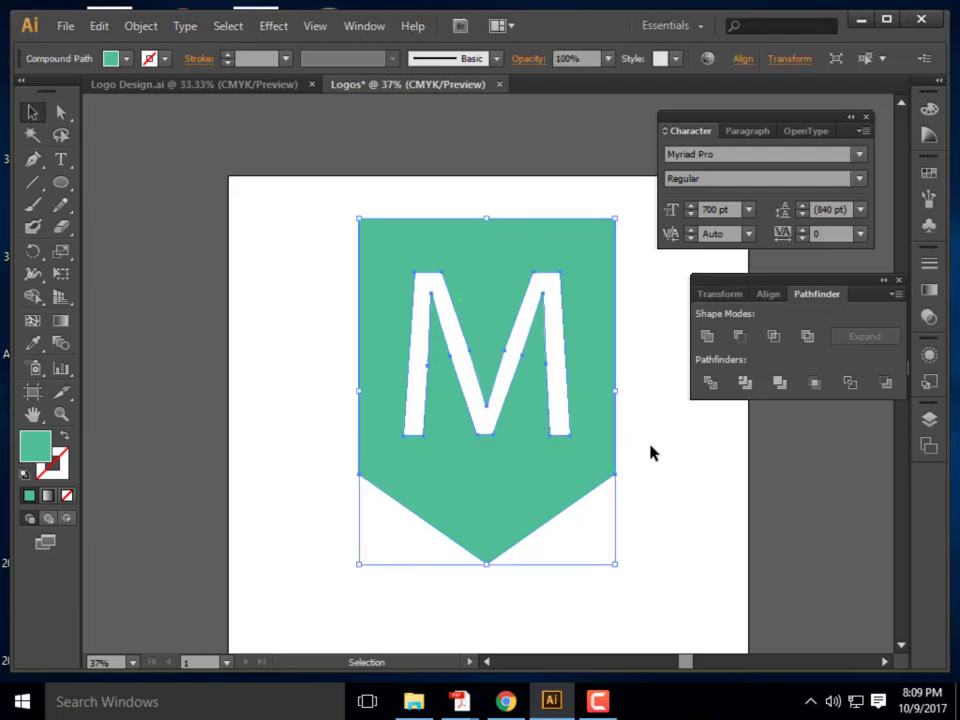
key(ctrl+z)
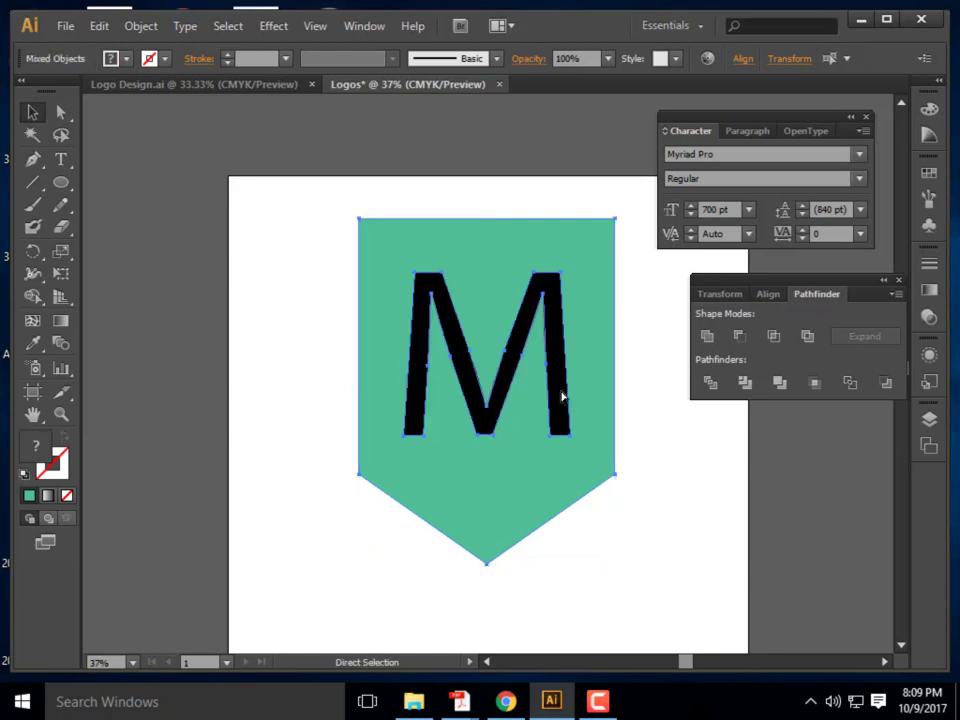
click(656, 409)
Reselect the M and banner and reapply Minus Front to knock the M out
double_click(516, 398)
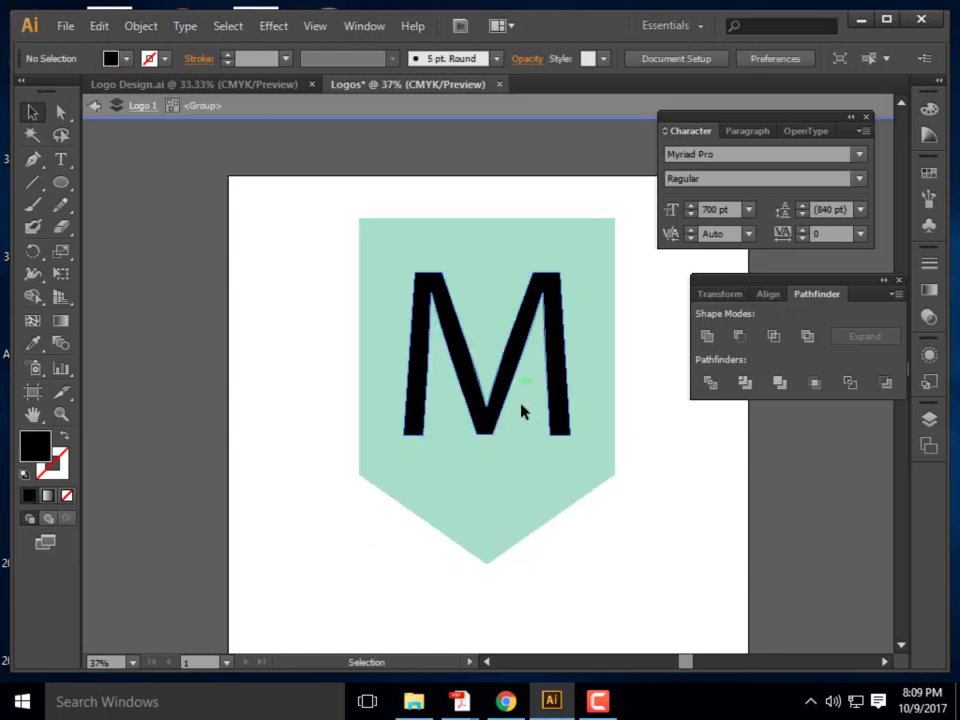
click(573, 395)
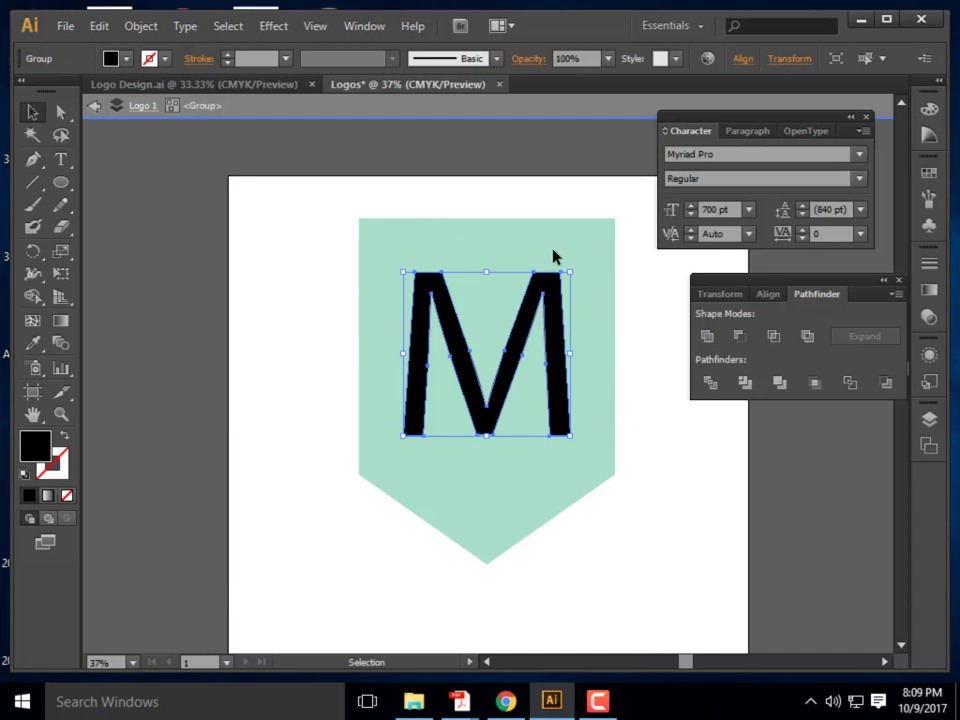
click(642, 480)
double_click(641, 480)
drag(628, 553, 372, 272)
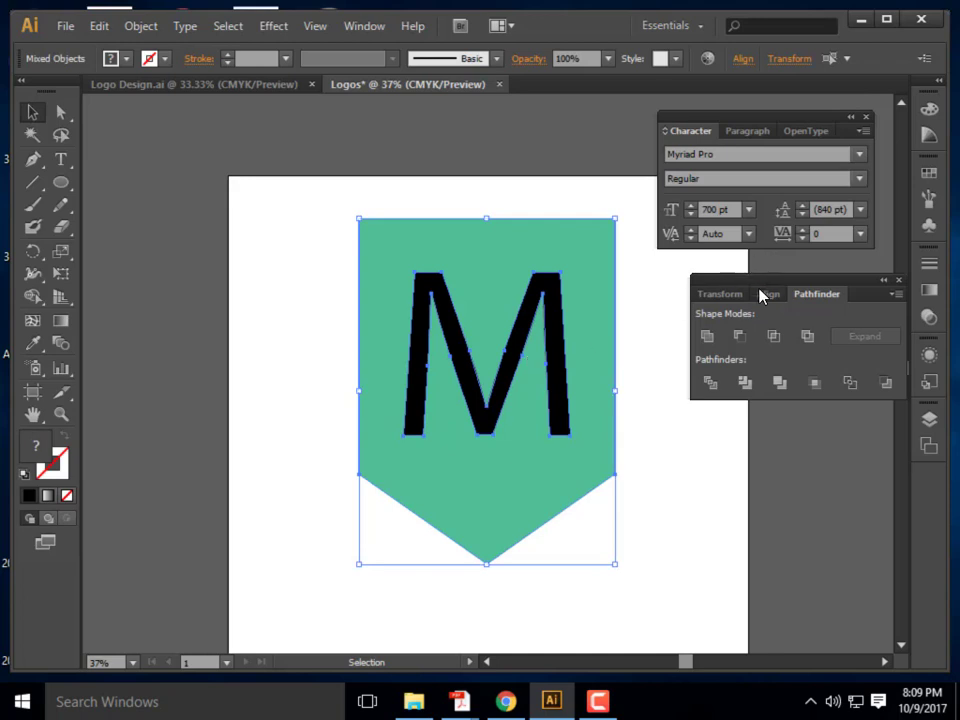
click(739, 337)
click(654, 409)
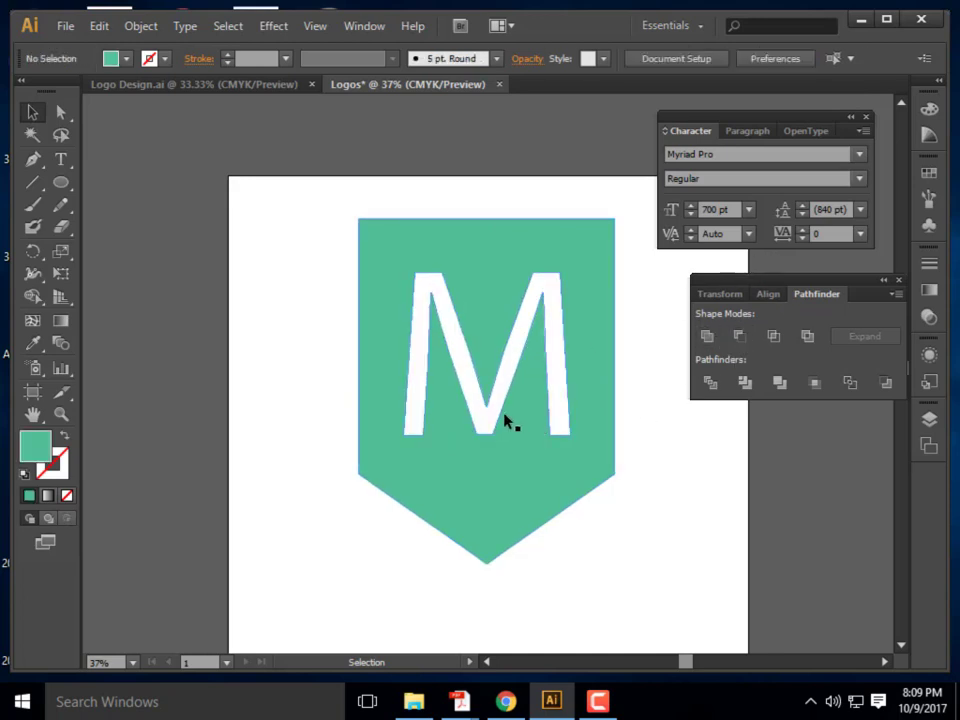
Enlarge the cut-out banner from its top-left corner, undo, and drag it into position
click(503, 420)
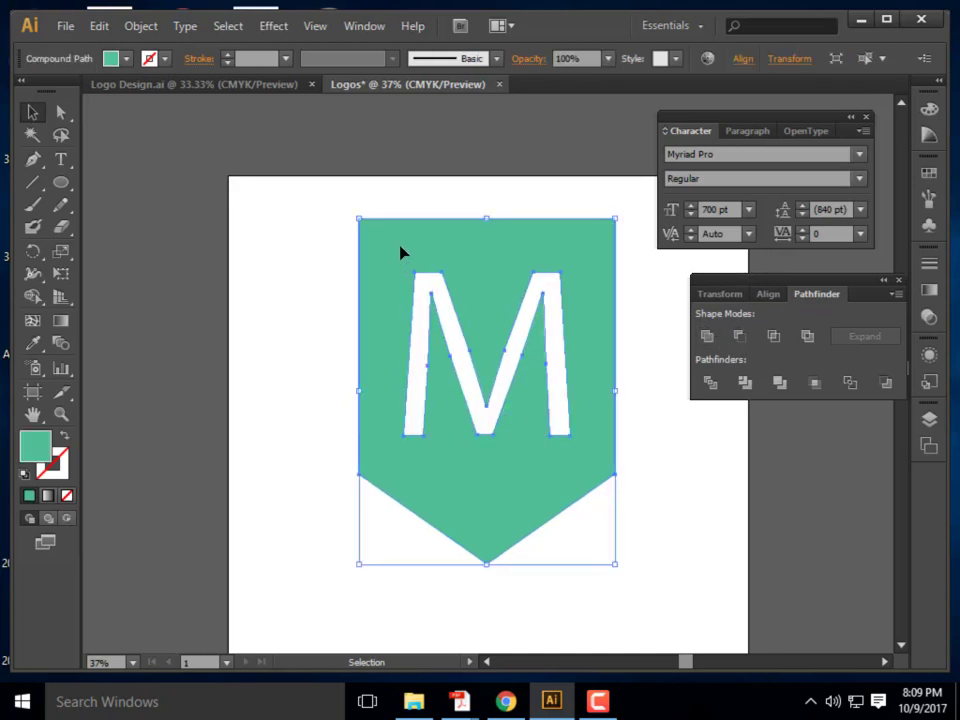
drag(359, 217, 163, 190)
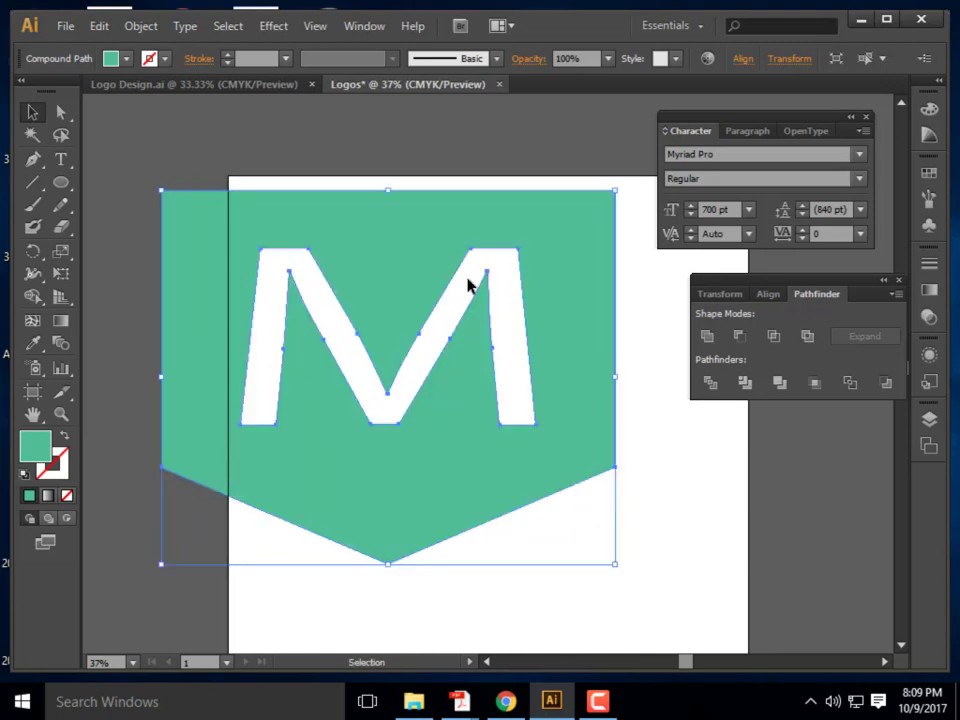
key(ctrl+z)
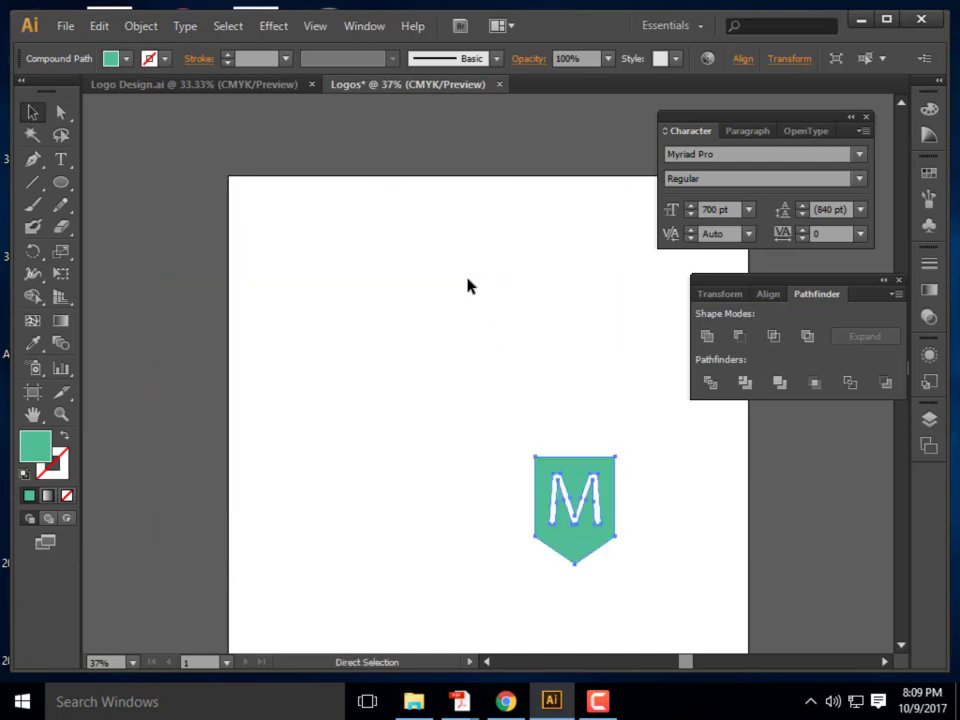
key(ctrl+z)
scroll(493, 319, down, 2)
scroll(493, 319, up, 1)
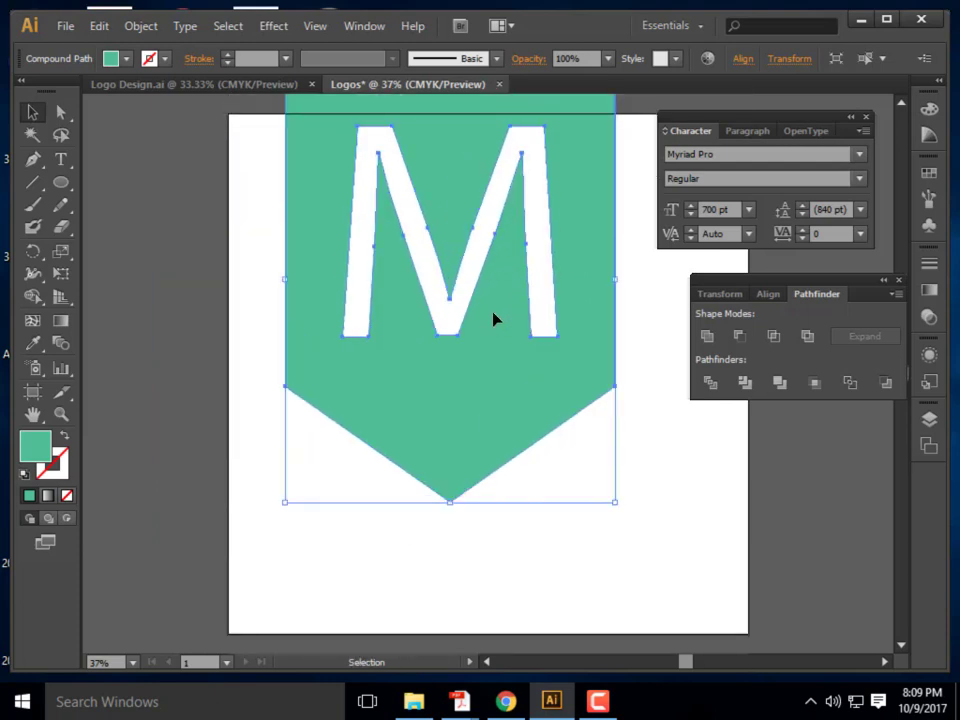
drag(495, 321, 534, 418)
Drop the banner centred and draw a Pen-tool triangle over its pointed bottom
click(724, 553)
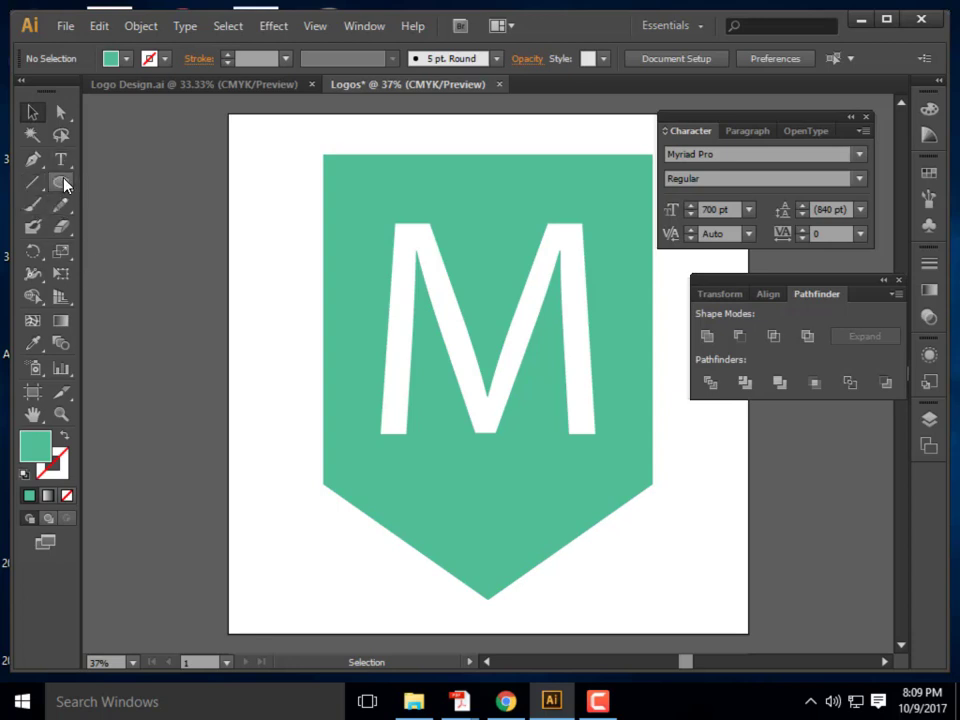
key(p)
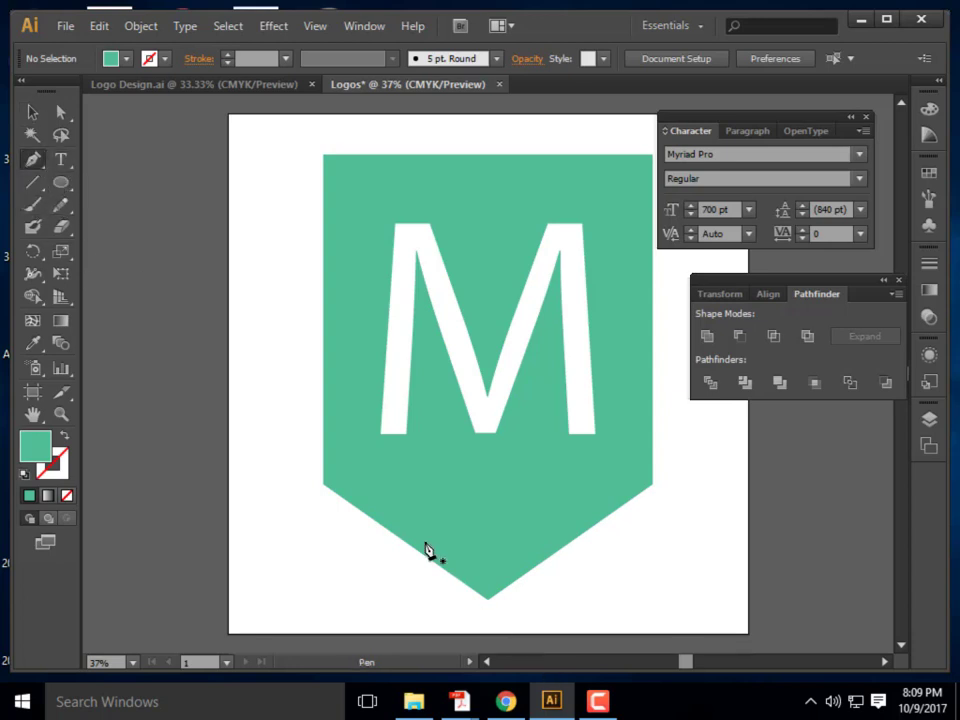
click(340, 478)
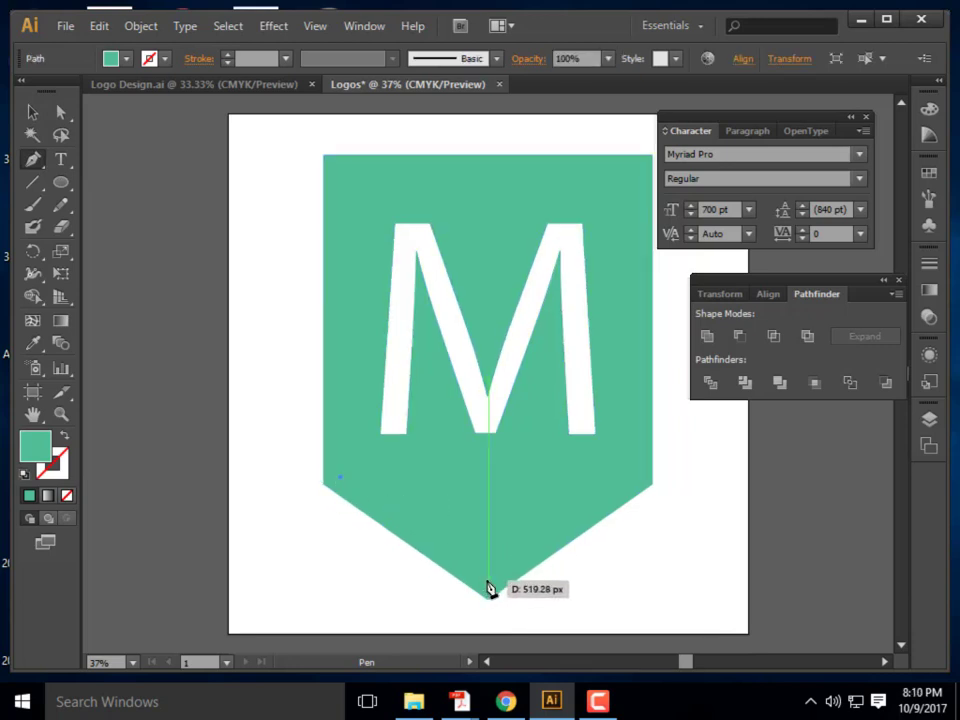
click(488, 583)
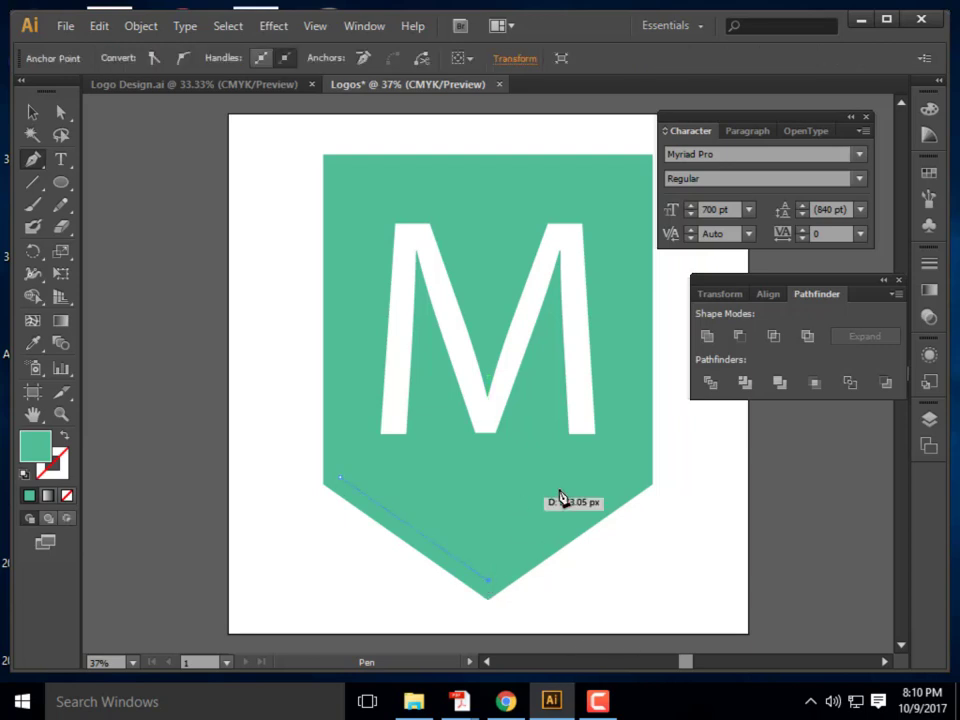
click(637, 479)
click(341, 479)
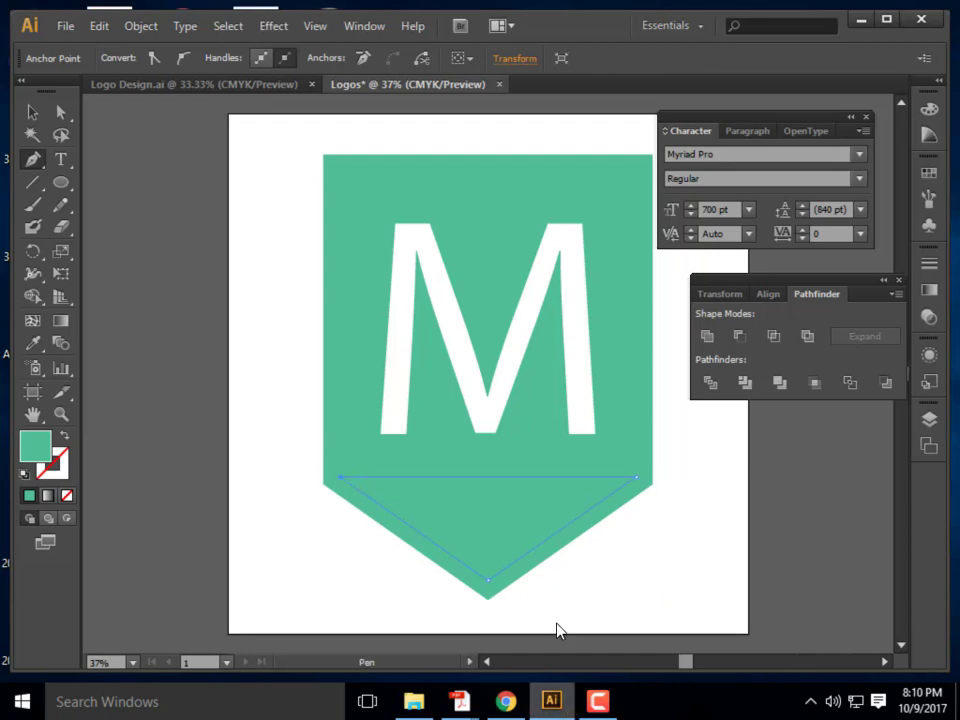
Fill the new triangle with grey
click(33, 112)
click(450, 467)
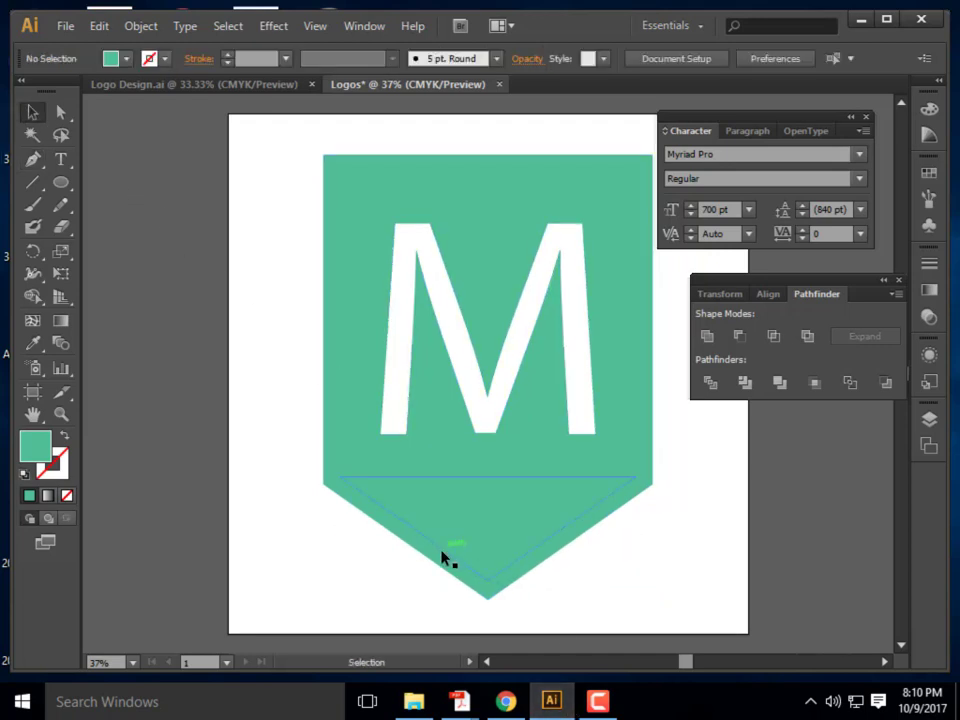
click(487, 588)
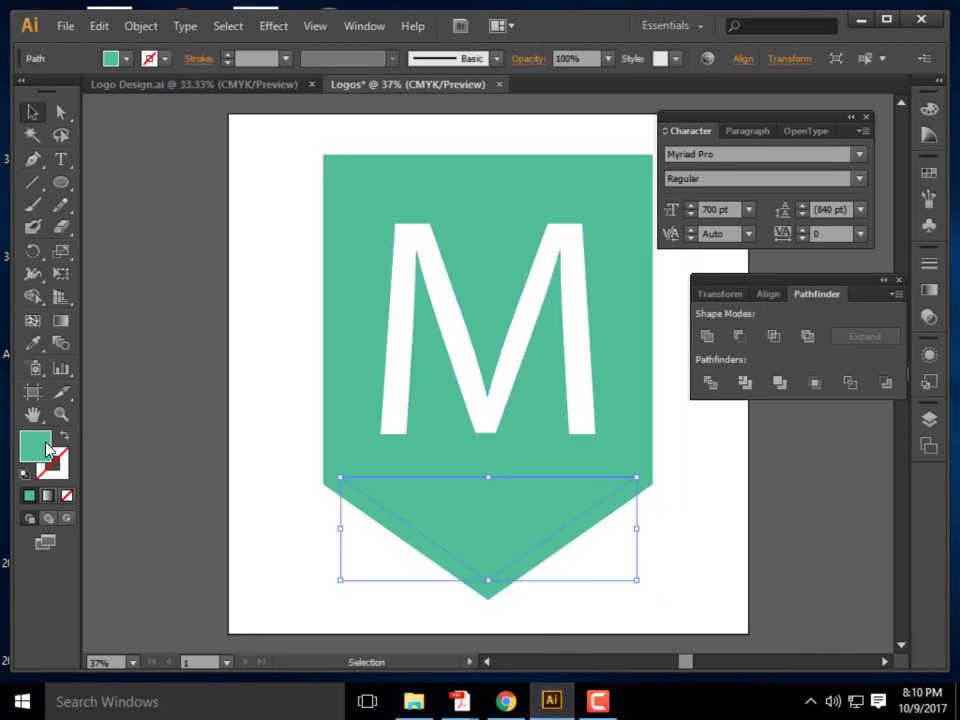
double_click(35, 446)
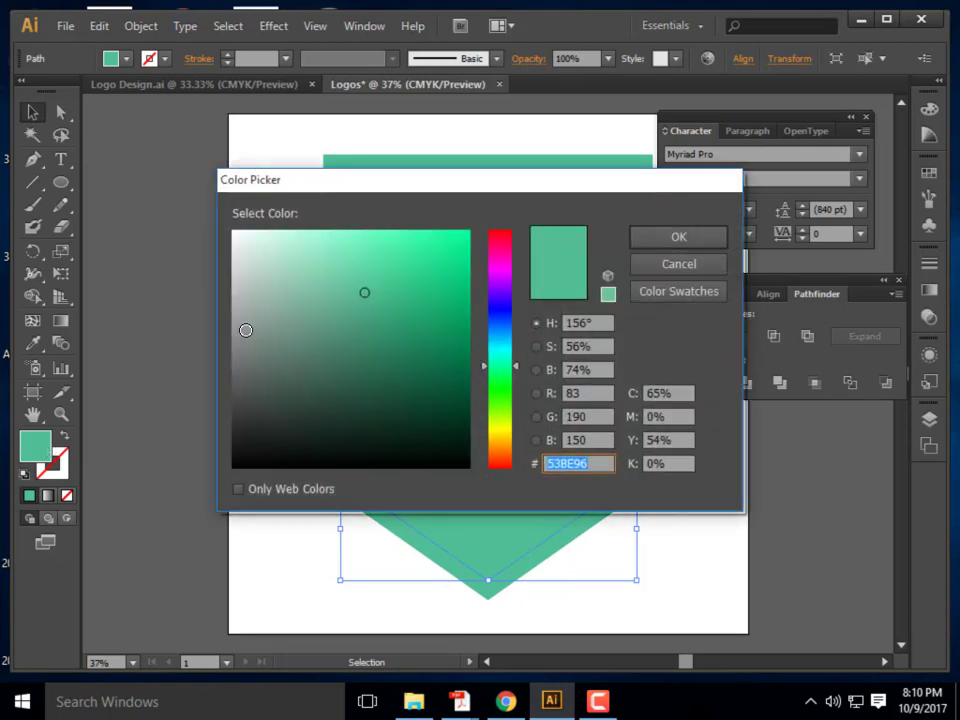
click(242, 331)
key(Return)
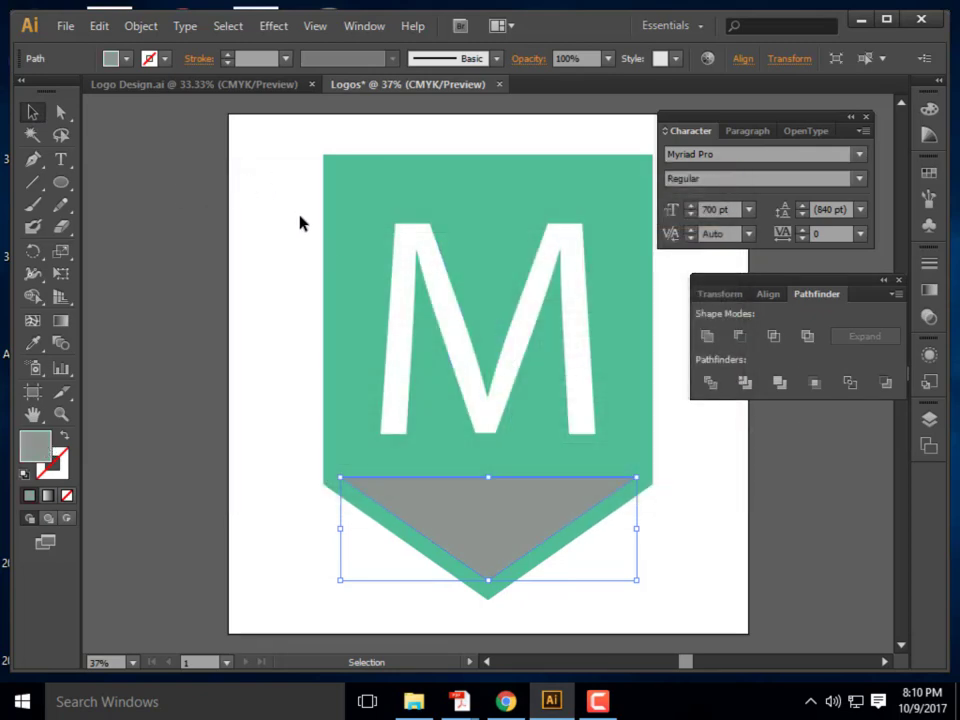
Select banner, M and triangle and subtract the triangle with Minus Front
drag(643, 613, 294, 470)
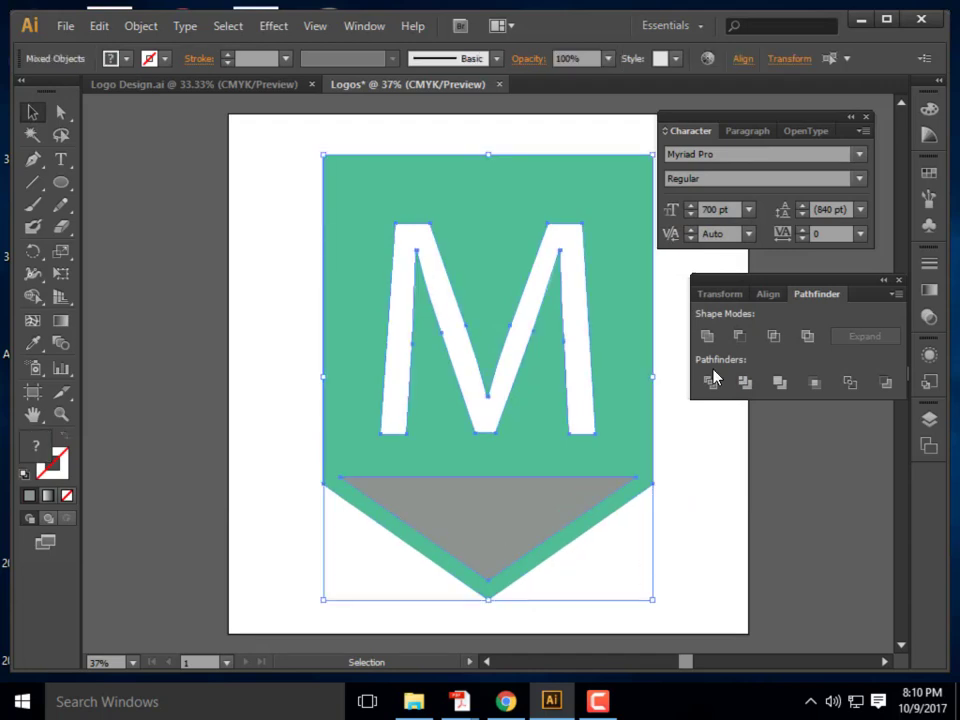
click(739, 336)
click(714, 613)
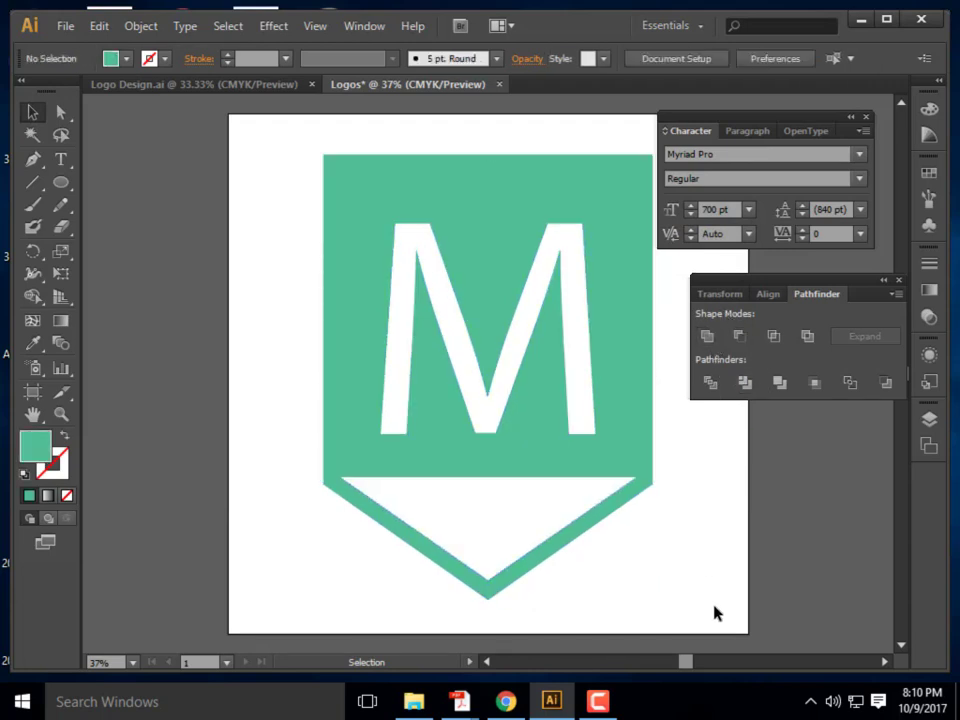
Draw a small square left of the badge with a very dark fill
scroll(568, 281, up, 2)
scroll(645, 296, down, 1)
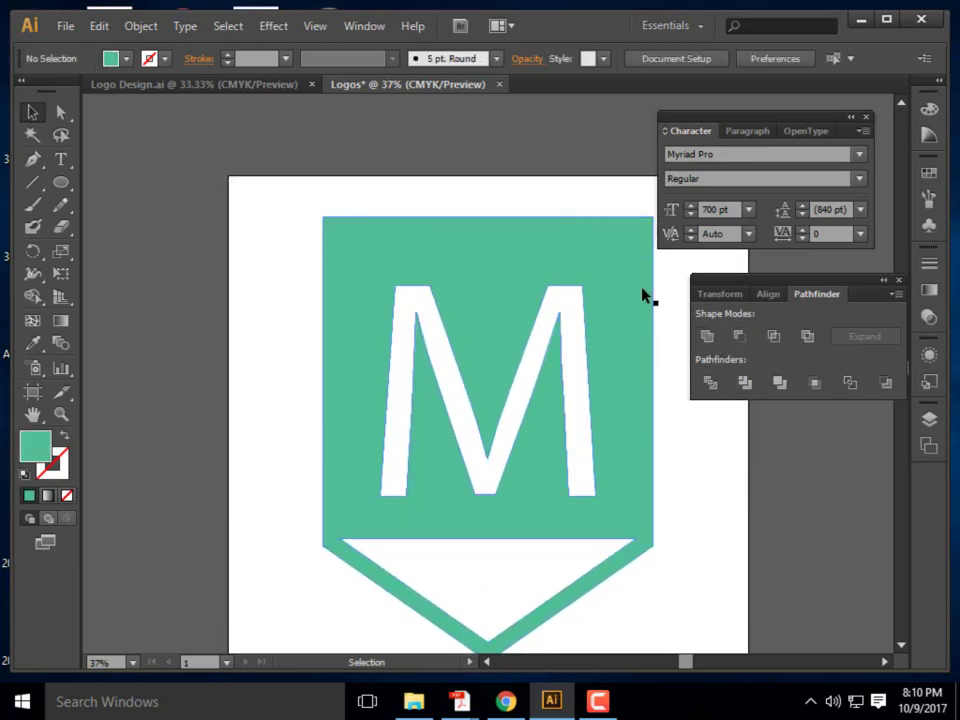
scroll(624, 463, down, 1)
scroll(469, 313, up, 1)
drag(58, 182, 137, 186)
drag(245, 247, 324, 326)
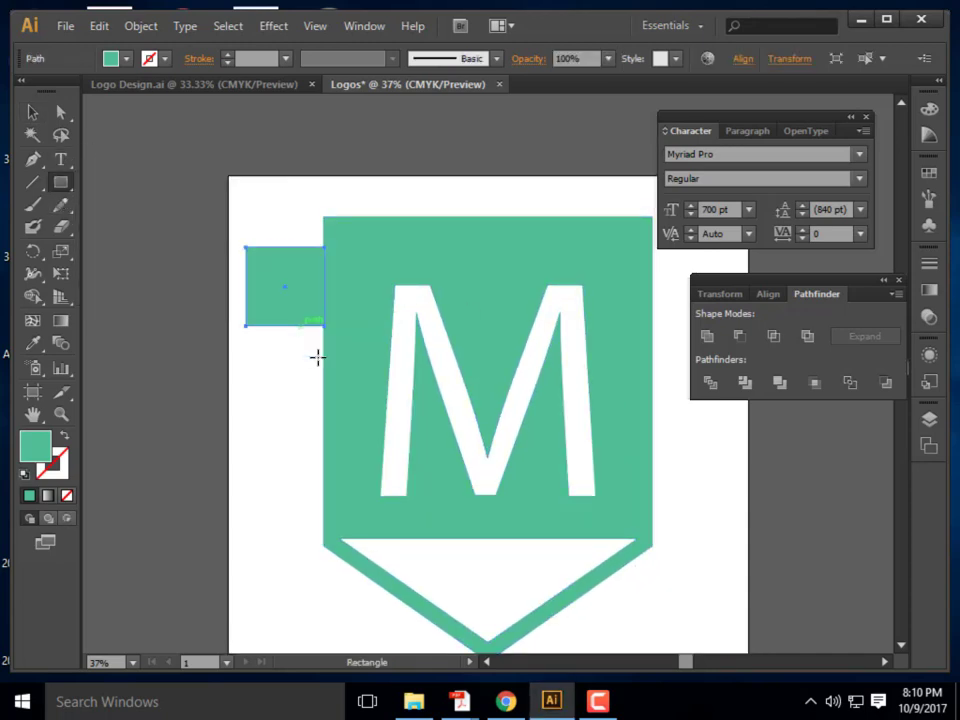
double_click(40, 450)
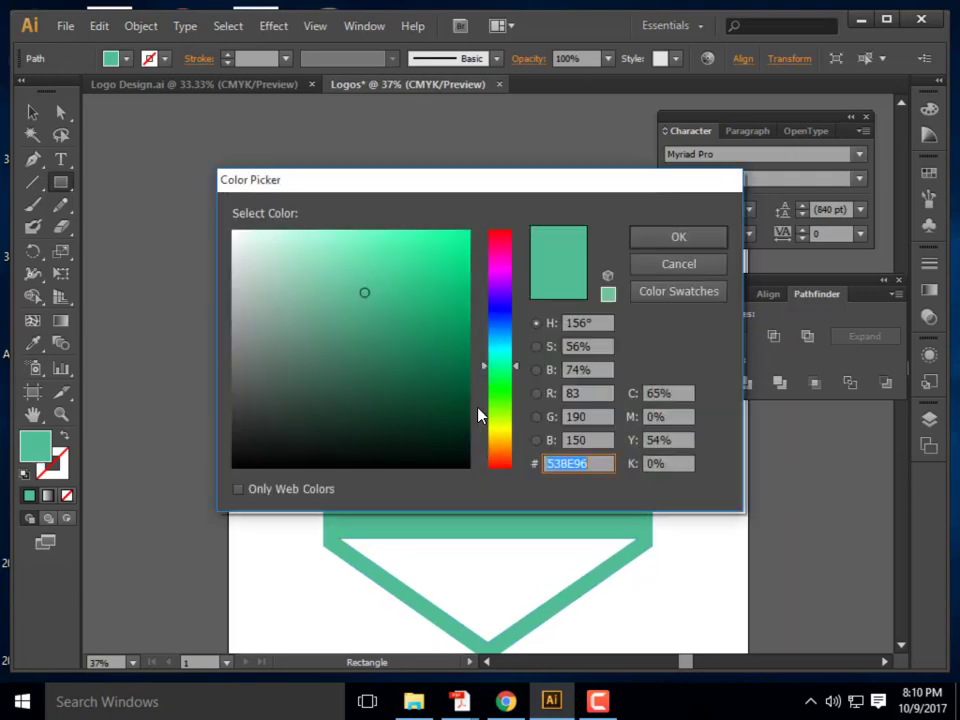
drag(301, 425, 287, 437)
click(668, 244)
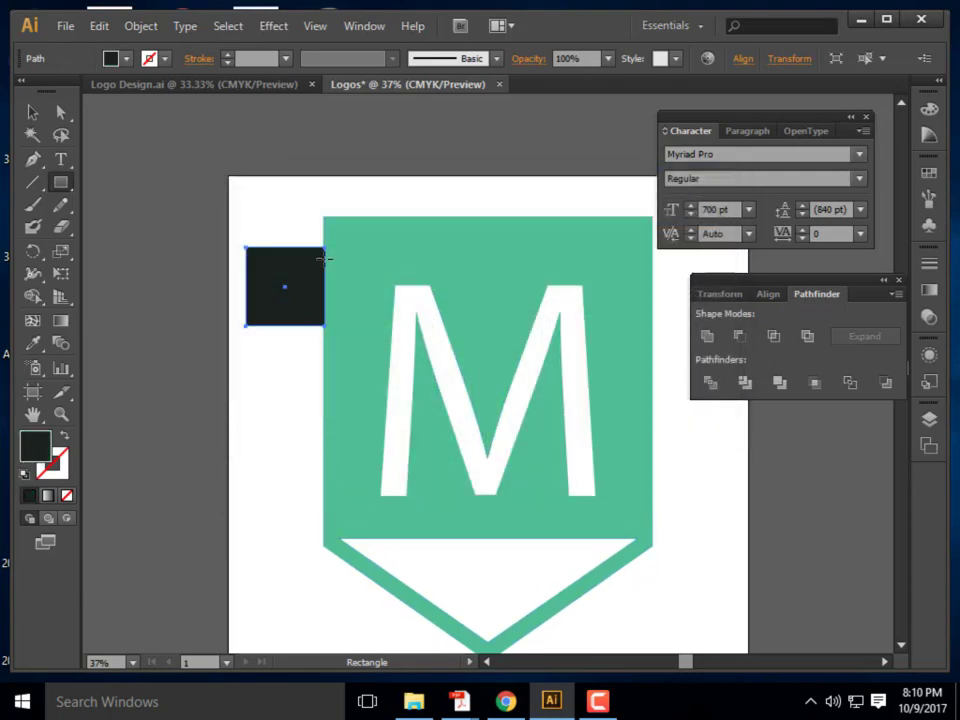
Resize the square, rotate it 45° into a diamond, and place it on the badge's top-left corner
click(33, 113)
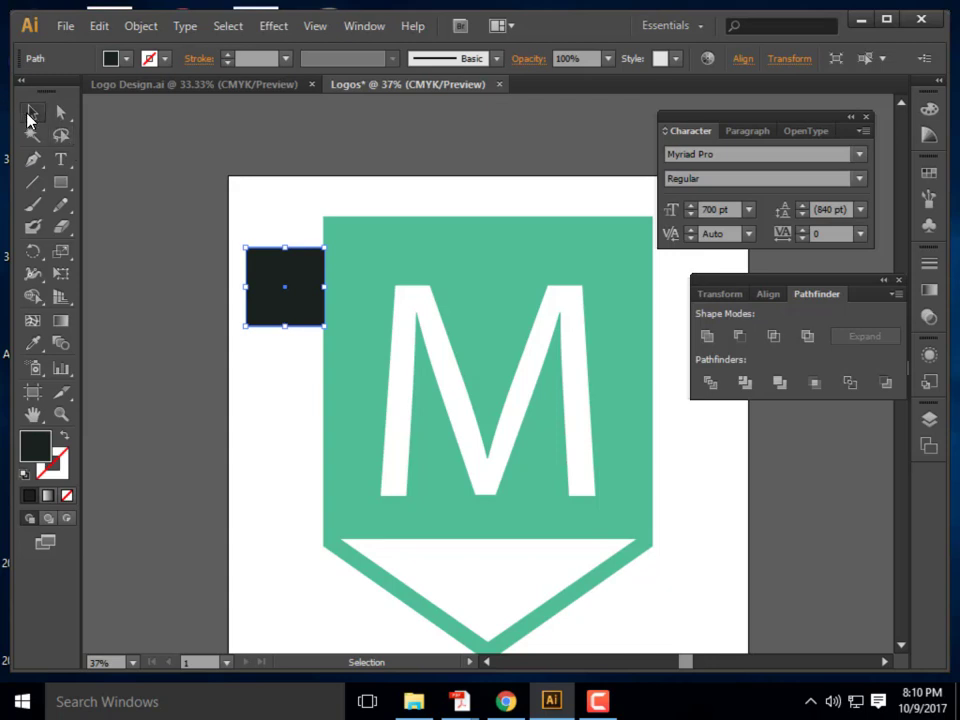
drag(285, 262, 272, 256)
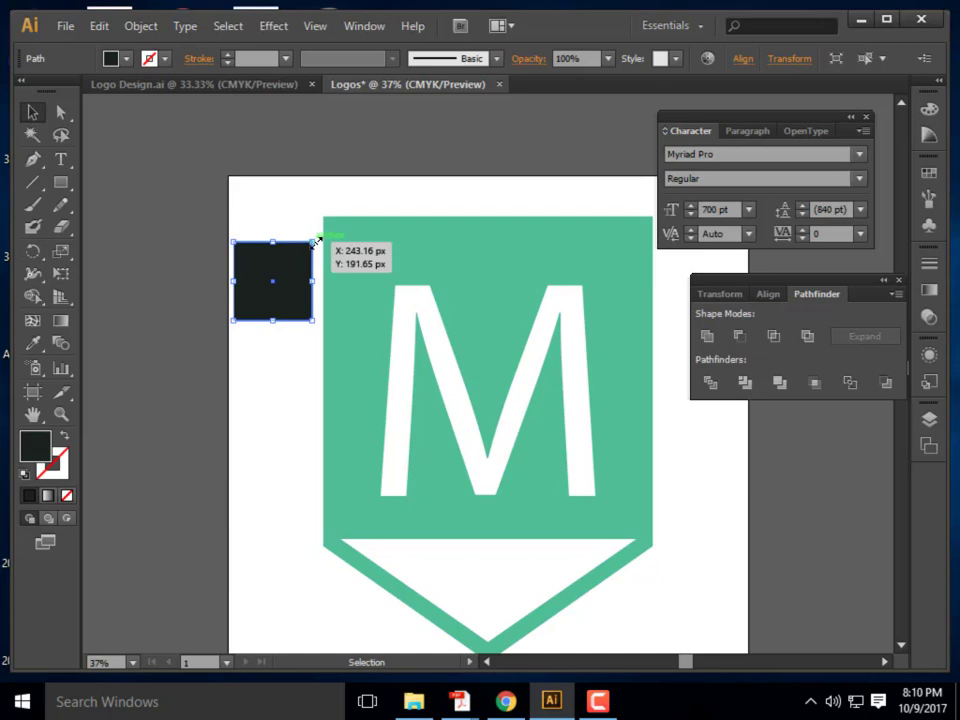
drag(315, 240, 340, 281)
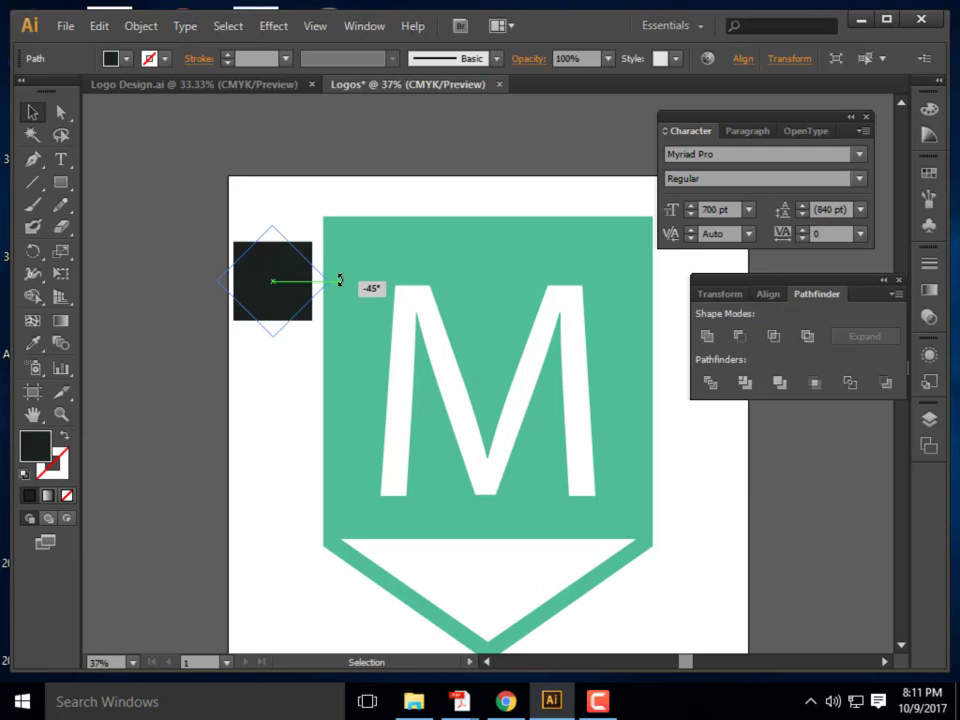
drag(340, 281, 341, 282)
click(44, 118)
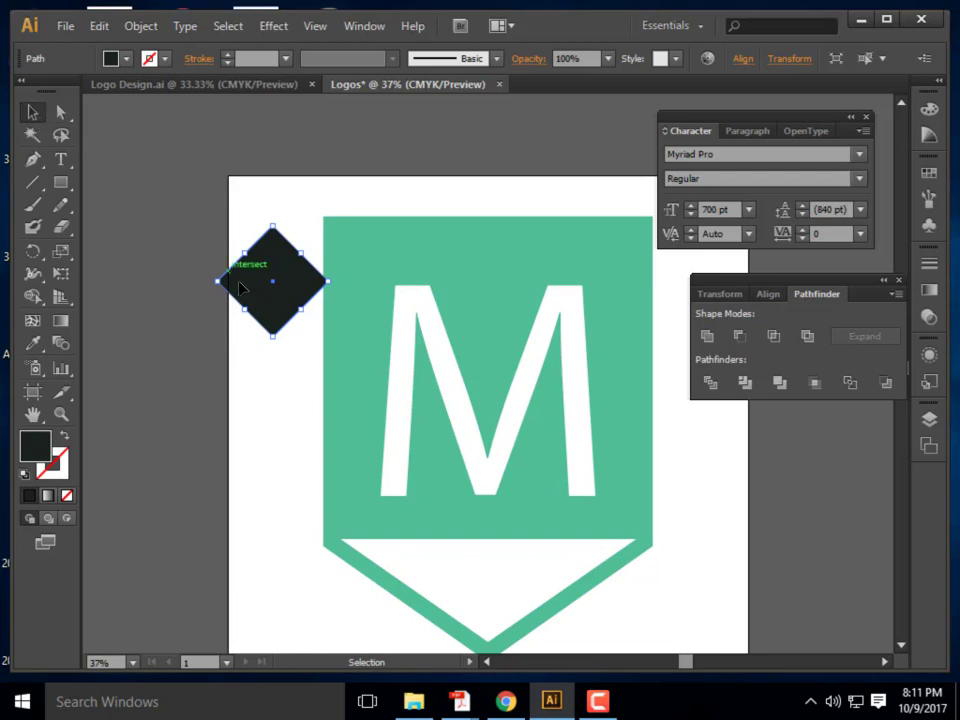
drag(283, 318, 332, 257)
Copy the diamond onto the badge's top-right corner and subtract both diamonds with Minus Front
key(ctrl+minus)
key(ctrl+minus)
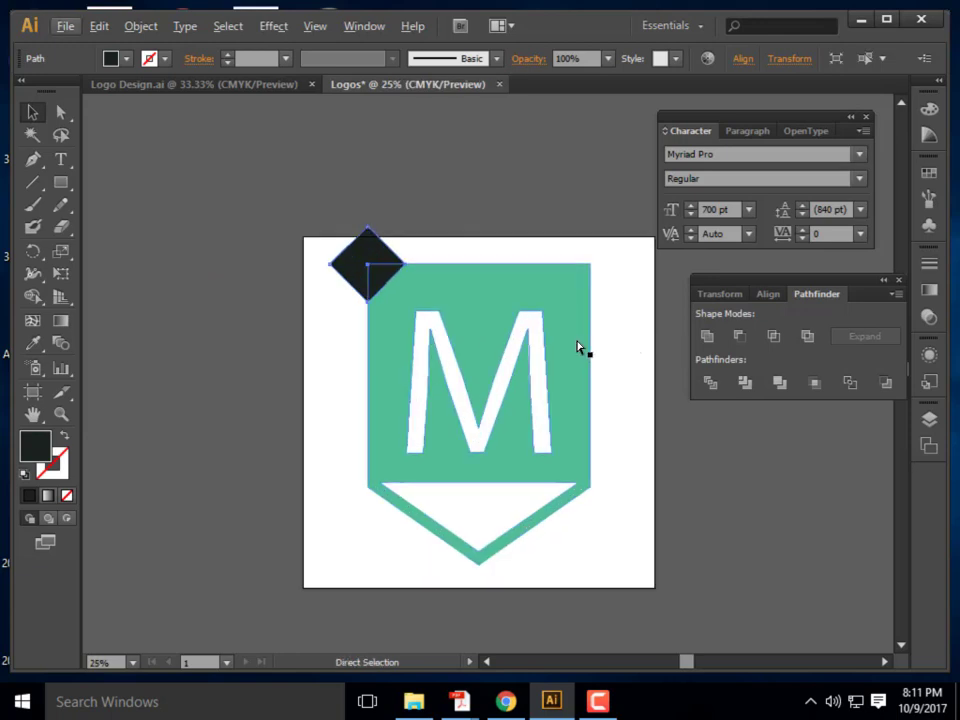
key(ctrl+c)
key(ctrl+v)
drag(490, 388, 306, 244)
click(622, 297)
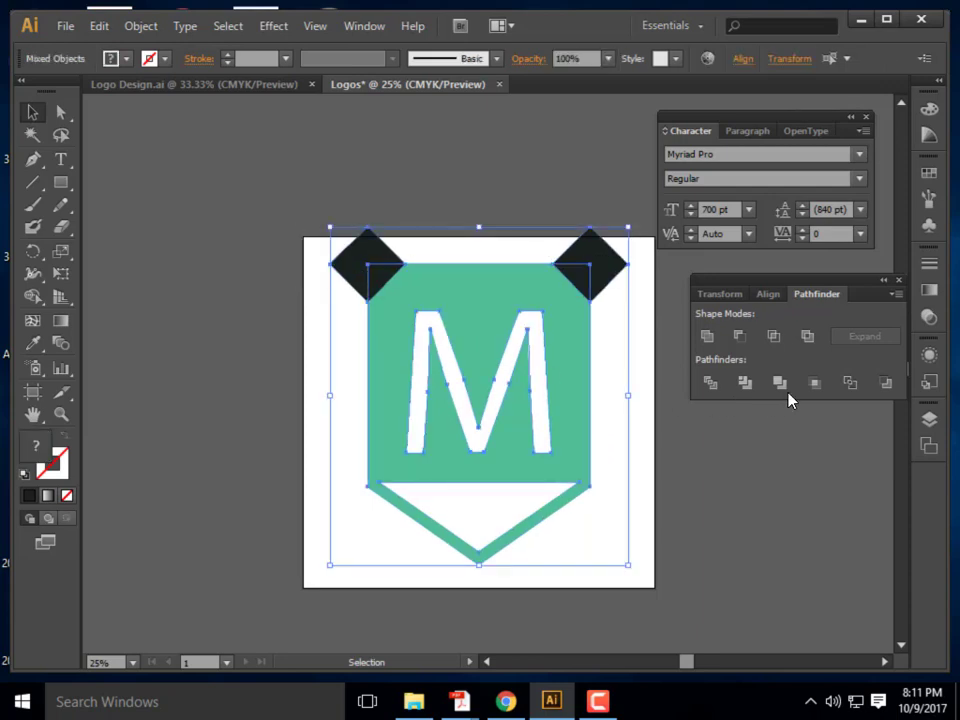
click(740, 336)
click(815, 594)
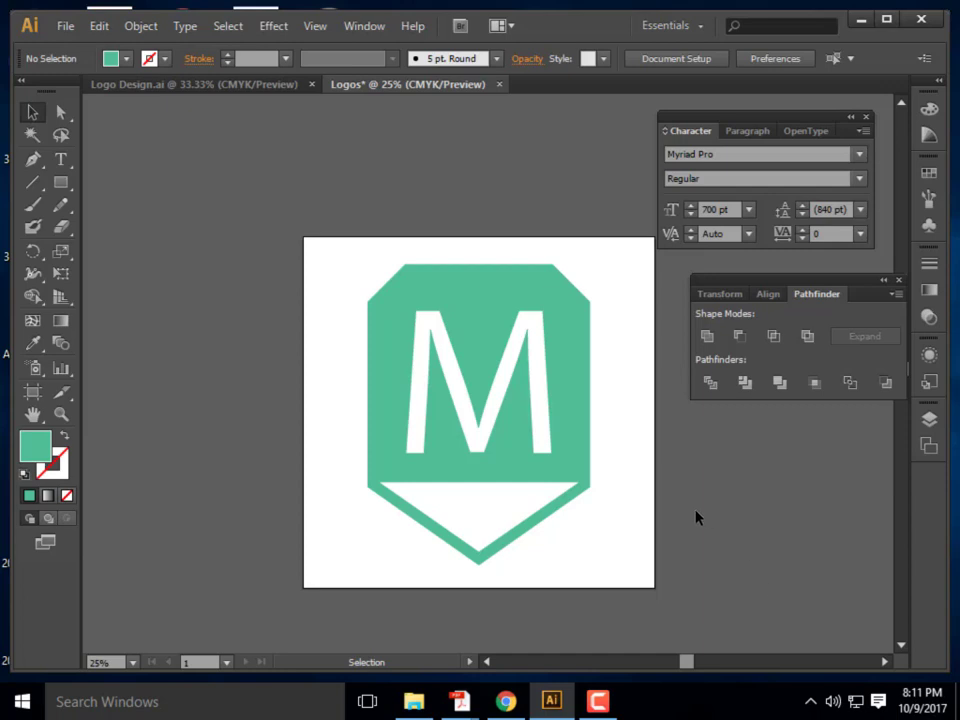
Show the Layers list and collapse the Logo 1 layer
scroll(320, 355, down, 1)
scroll(380, 308, up, 1)
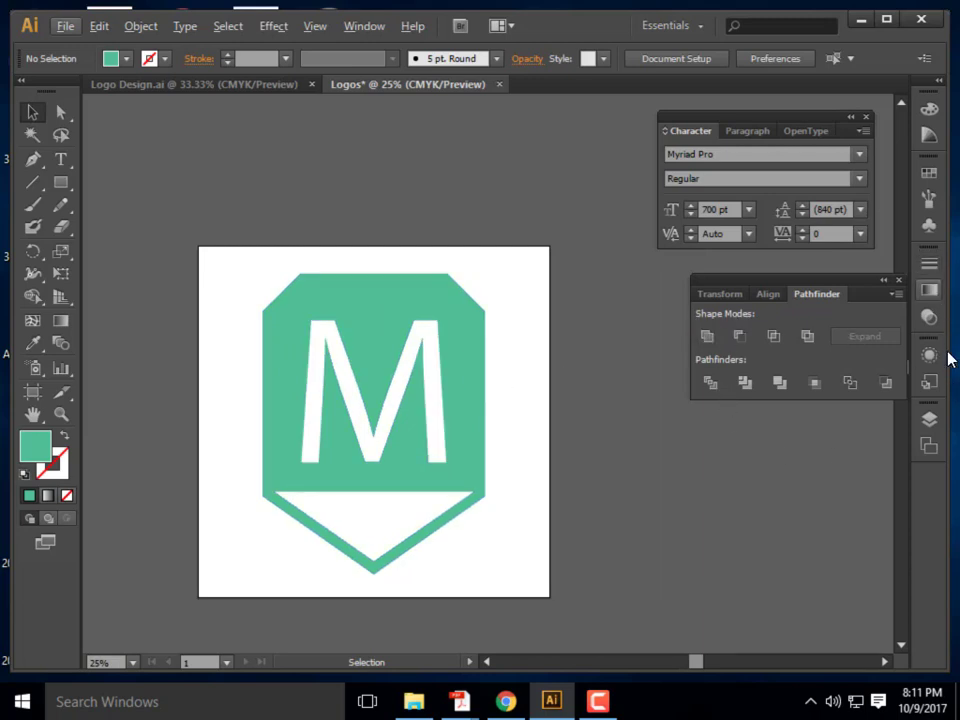
click(929, 420)
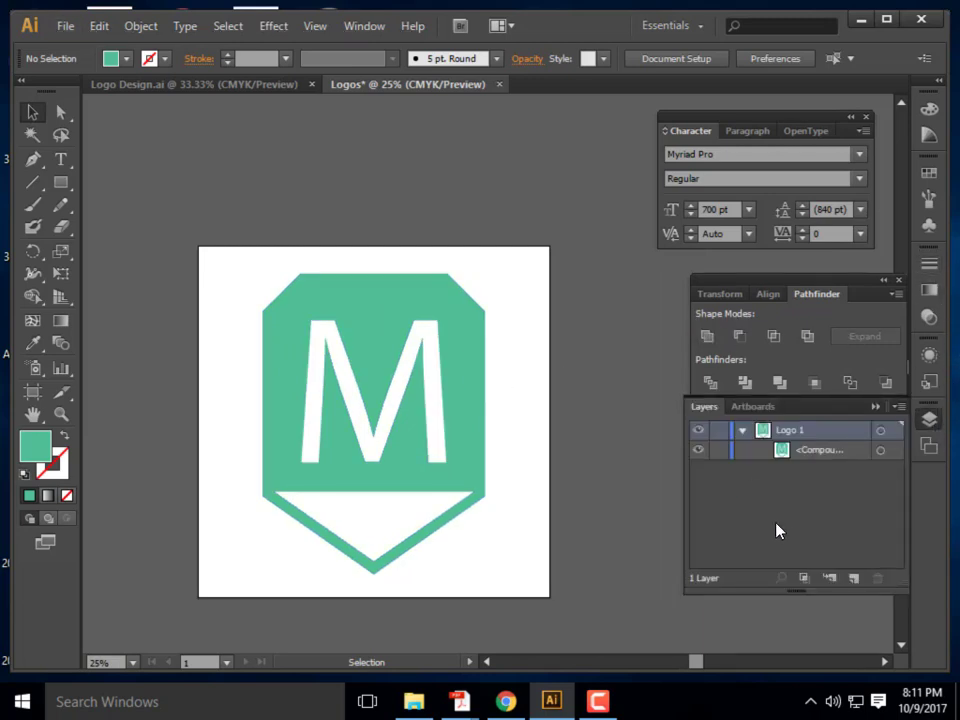
click(741, 430)
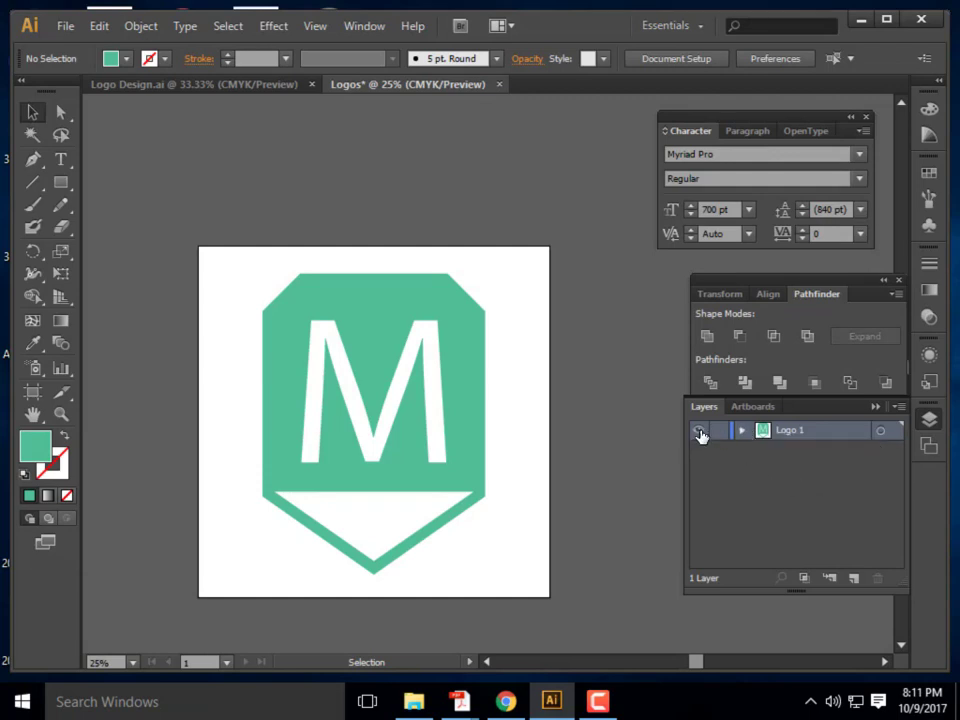
Add a new layer above Logo 1 and name it Logo 2
click(699, 432)
click(699, 432)
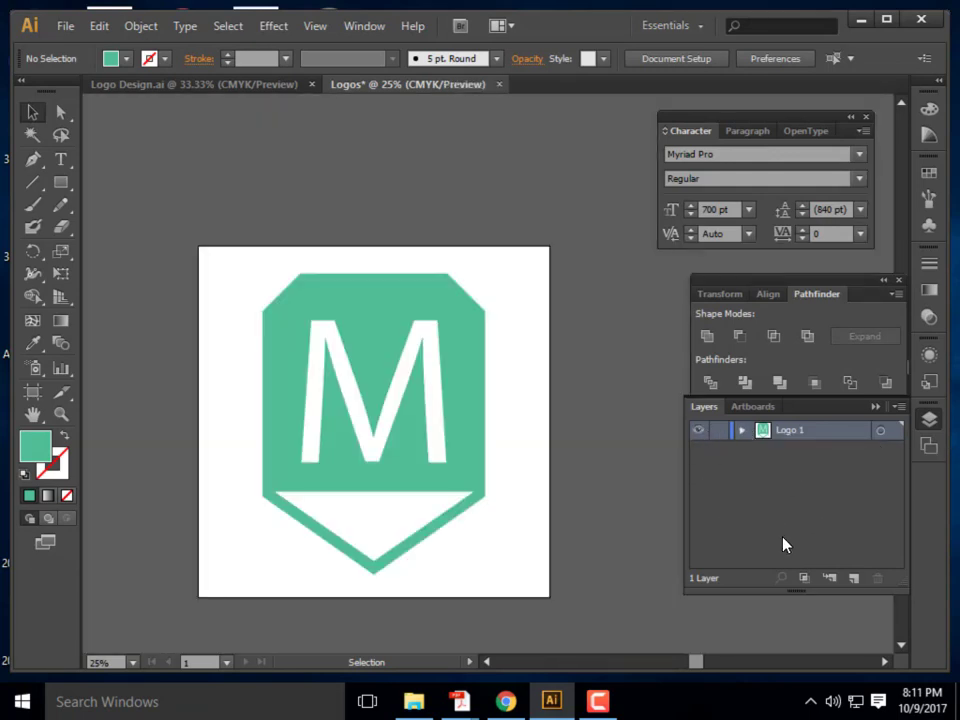
click(853, 578)
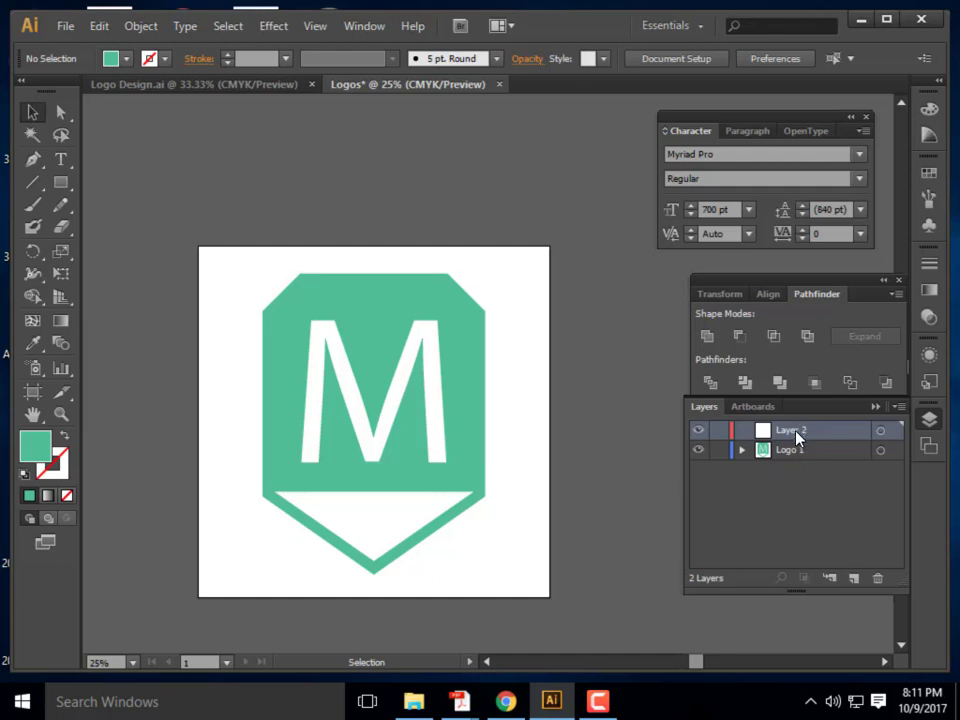
double_click(796, 432)
text(Logo 2)
key(Return)
Hide the Logo 1 layer and change the fill colour to purple 8453BC
click(697, 451)
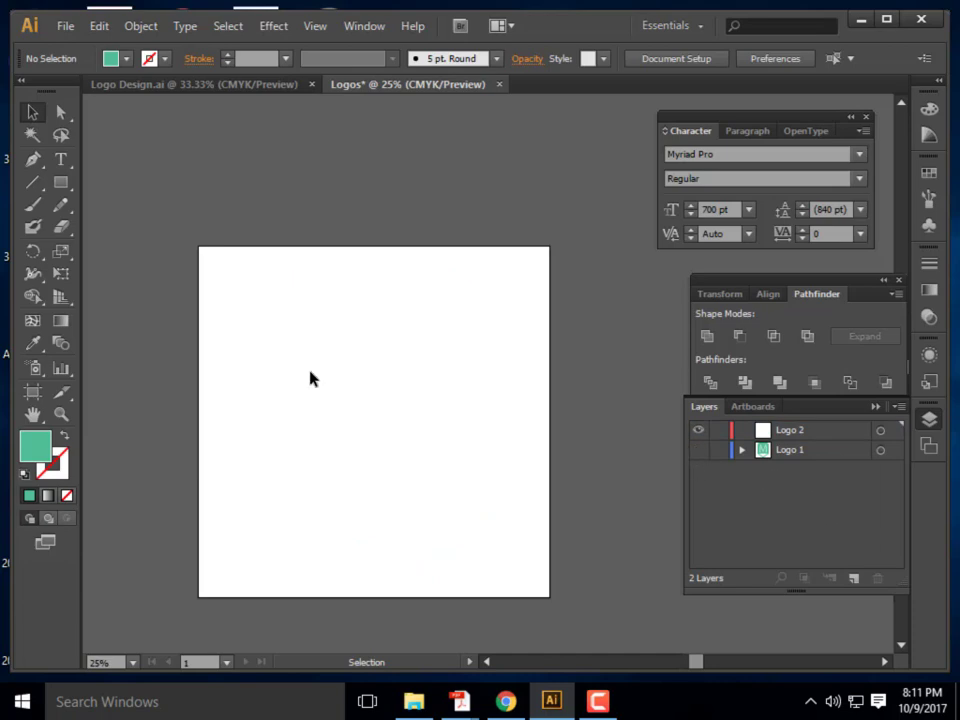
double_click(36, 445)
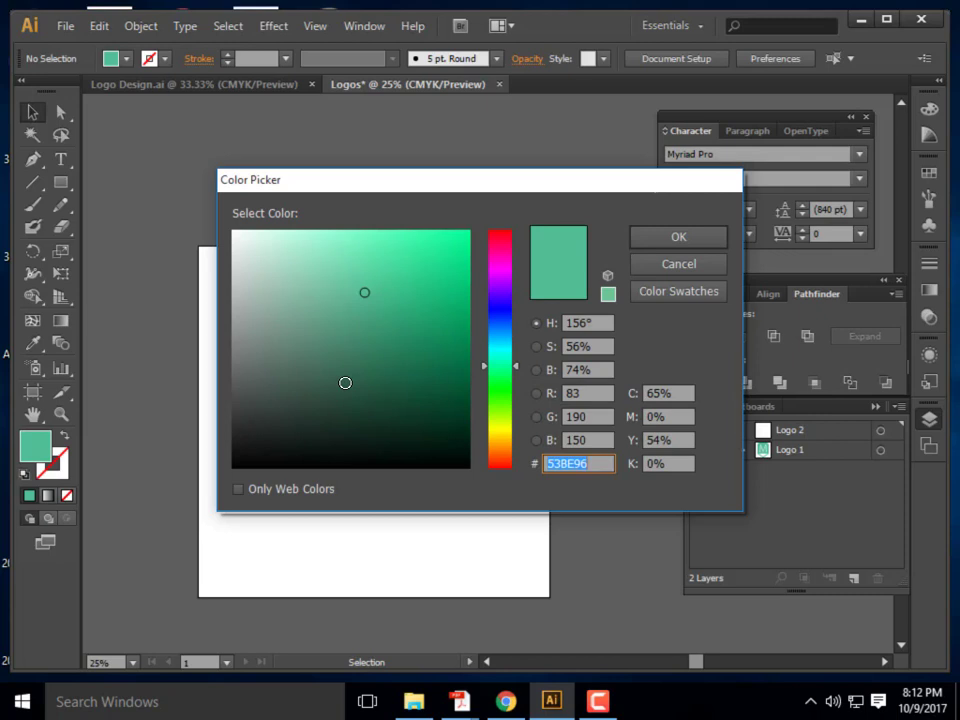
drag(500, 278, 501, 290)
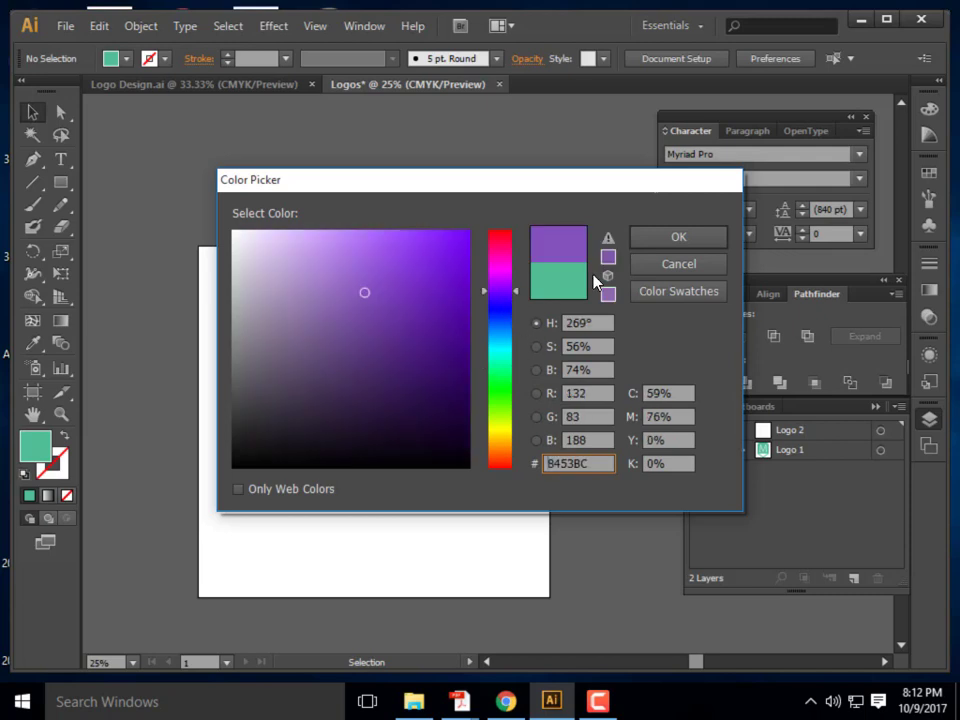
key(Return)
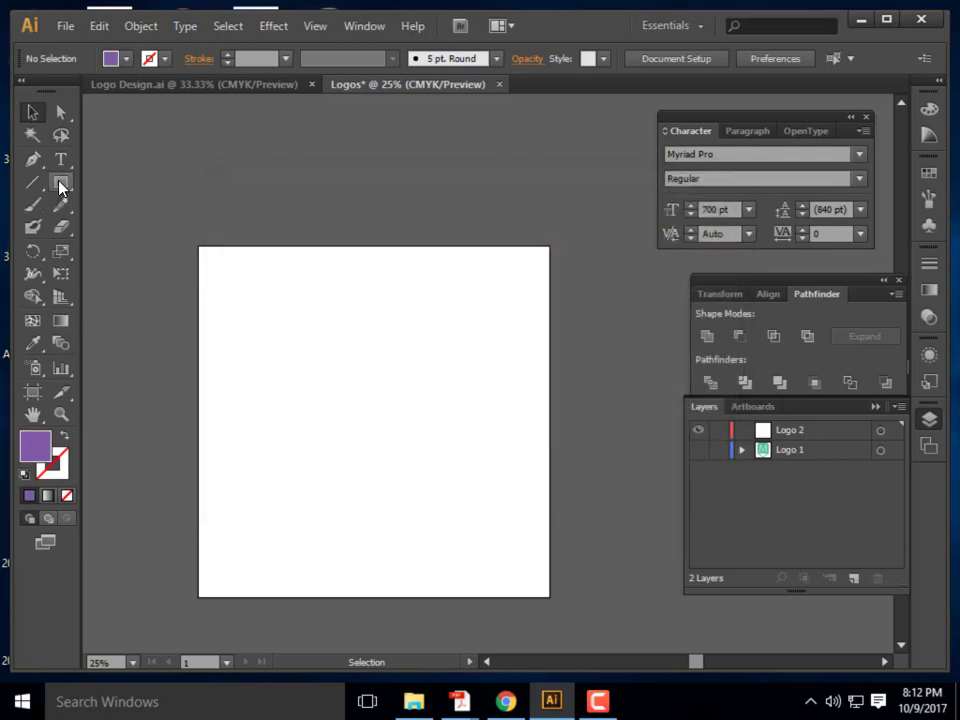
Draw a large purple square about 960 px wide and nudge it toward the artboard centre
click(60, 187)
drag(247, 297, 473, 517)
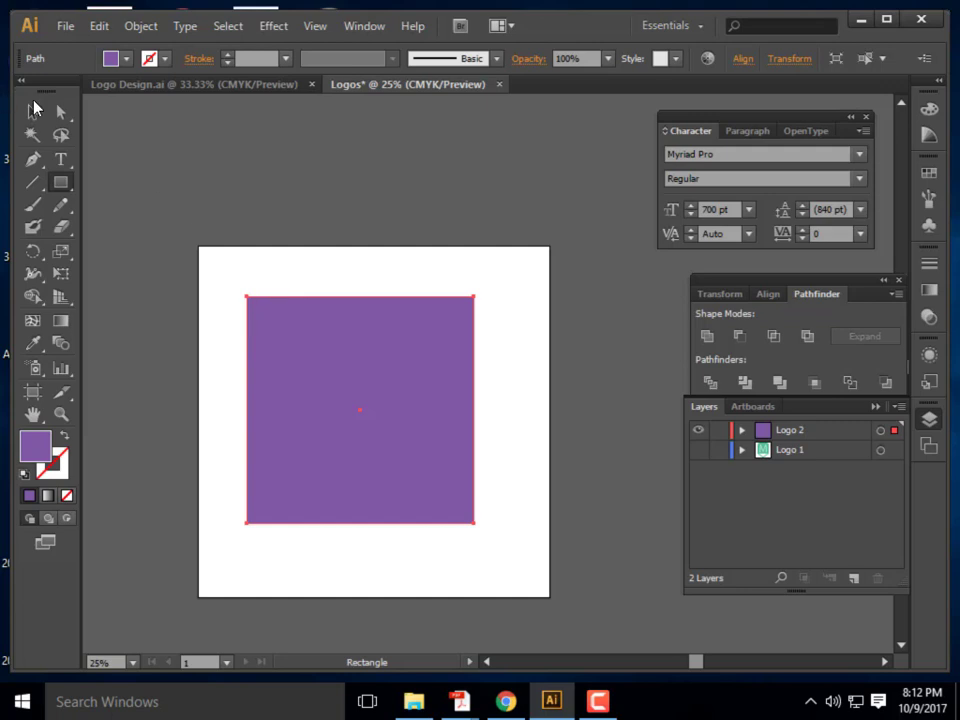
click(34, 110)
drag(280, 352, 339, 378)
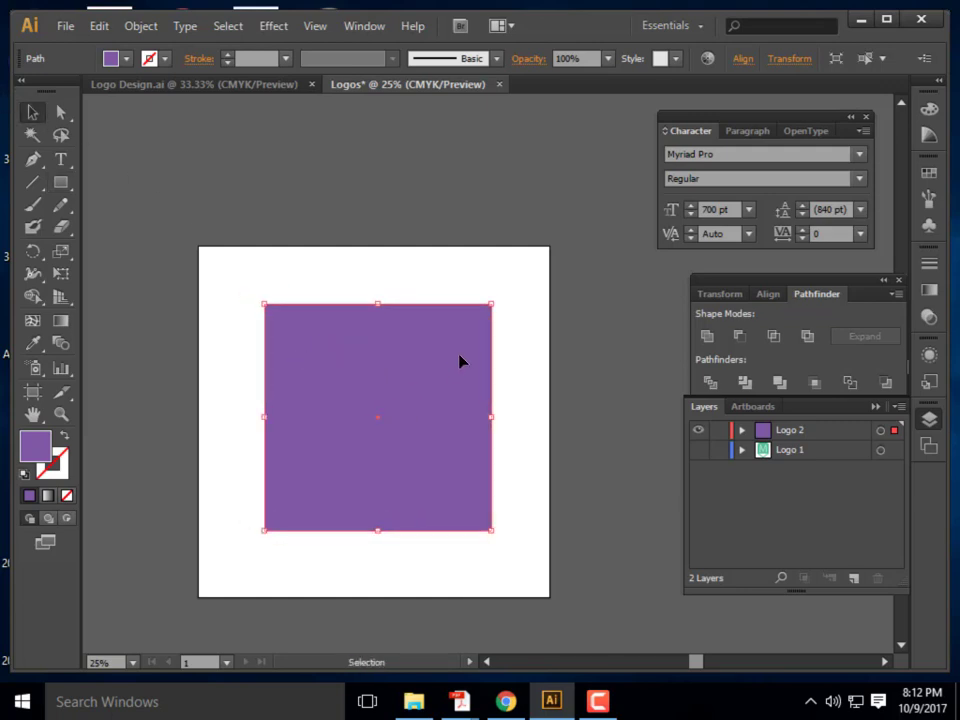
key(ctrl+shift+a)
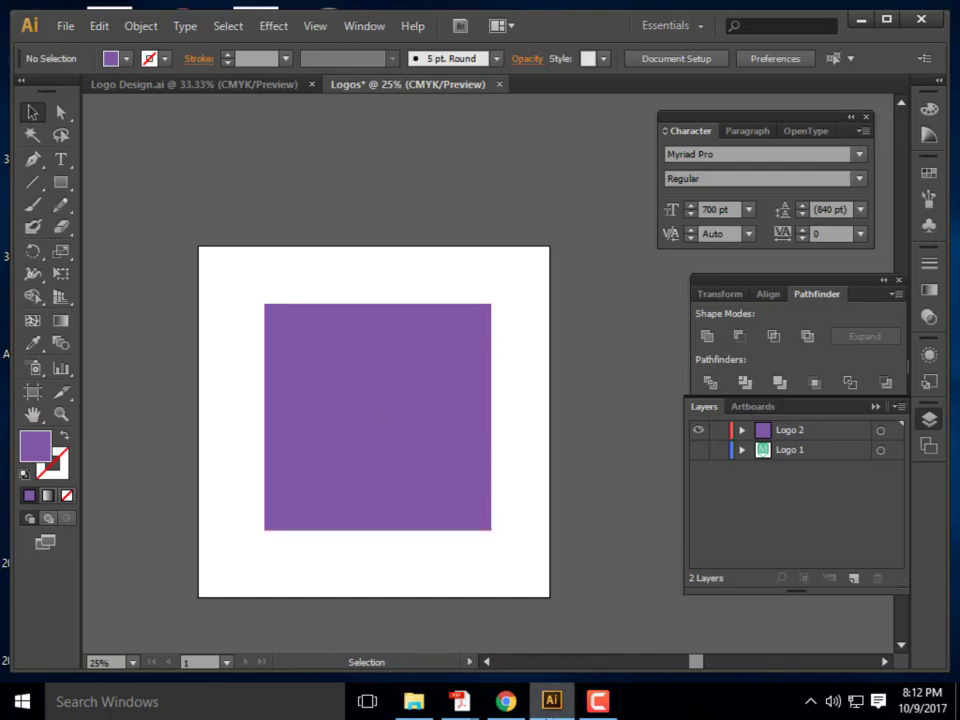
mouse_move(459, 701)
click(516, 628)
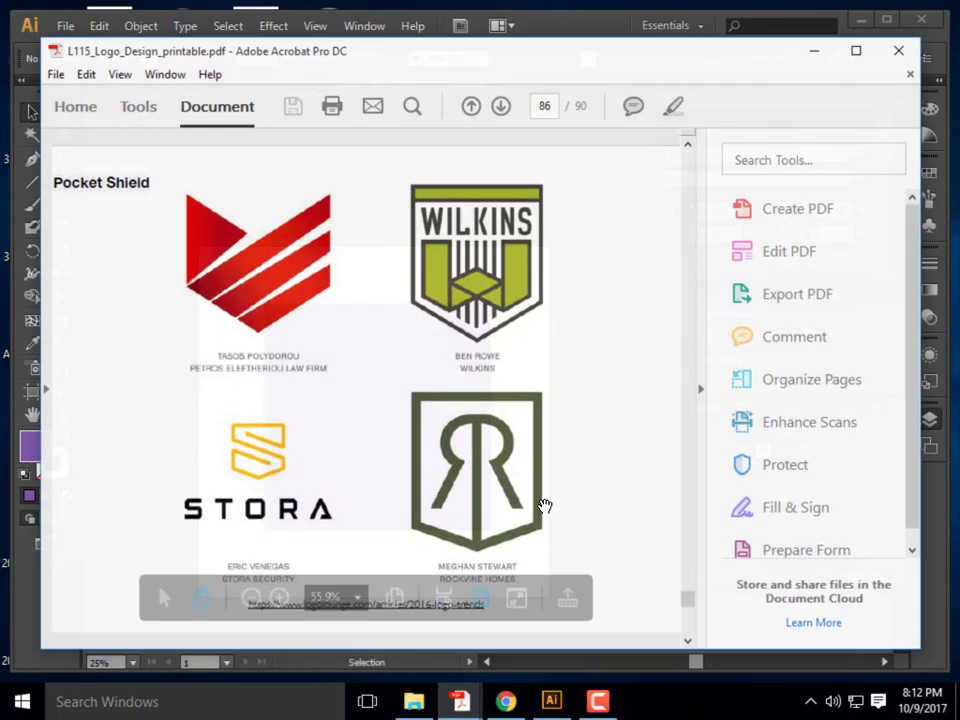
scroll(541, 502, down, 2)
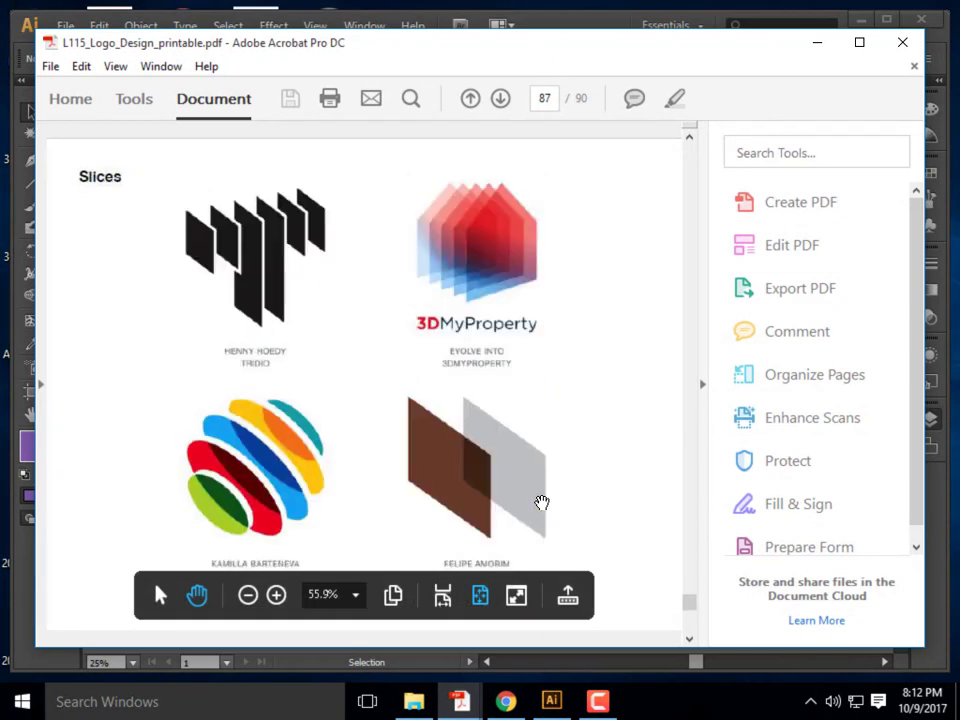
scroll(541, 502, down, 1)
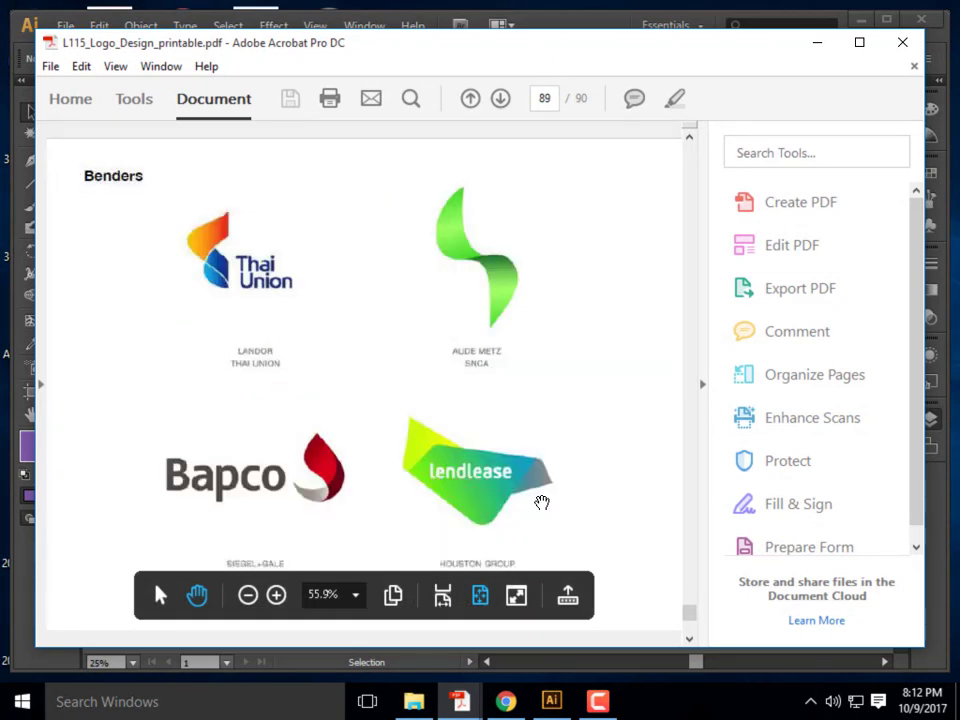
scroll(541, 501, down, 1)
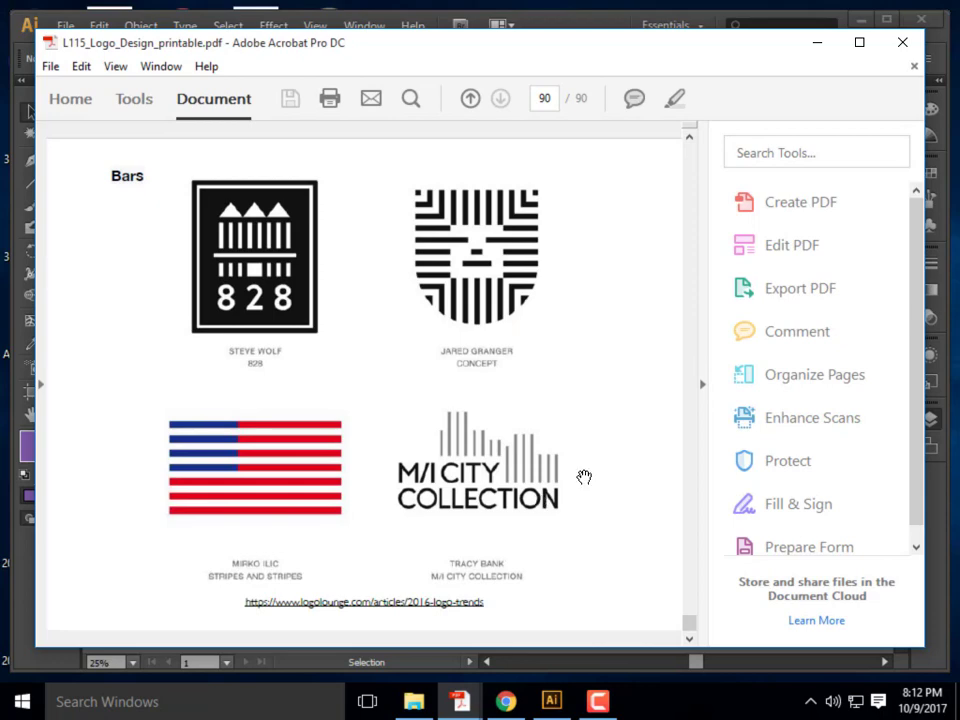
click(818, 44)
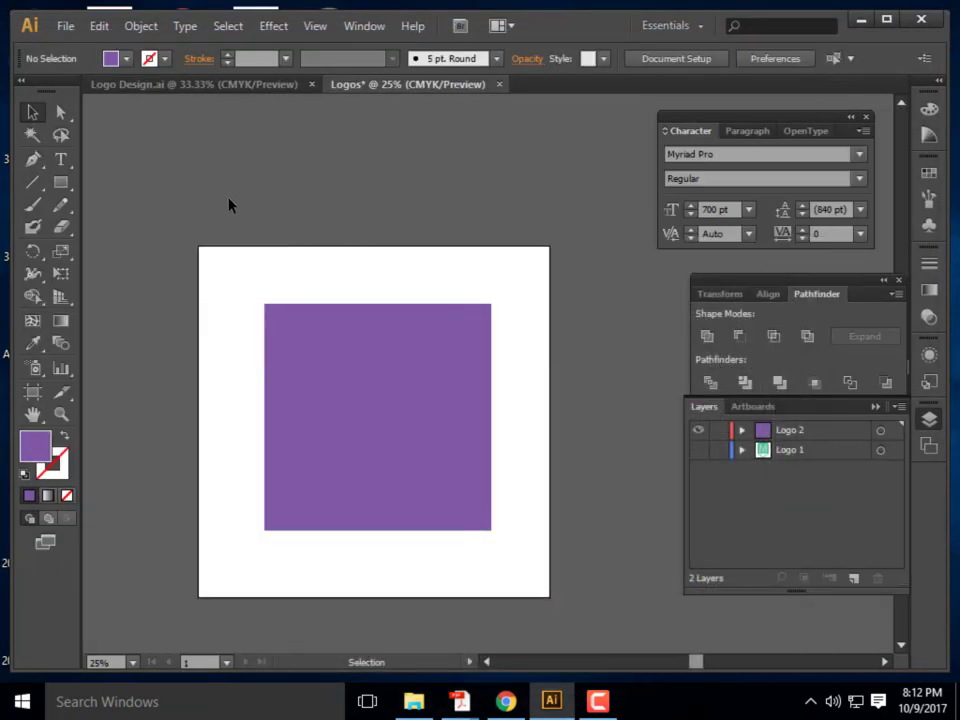
Set the fill to yellow-green A4BA54 and draw a thin vertical bar on the square's left side
click(66, 184)
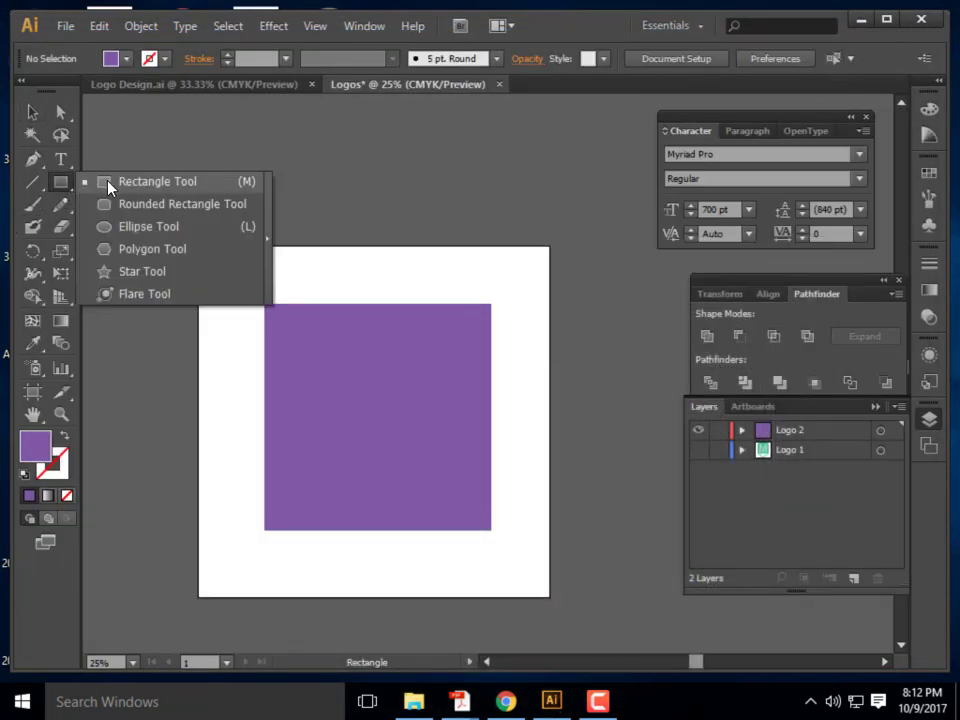
click(108, 183)
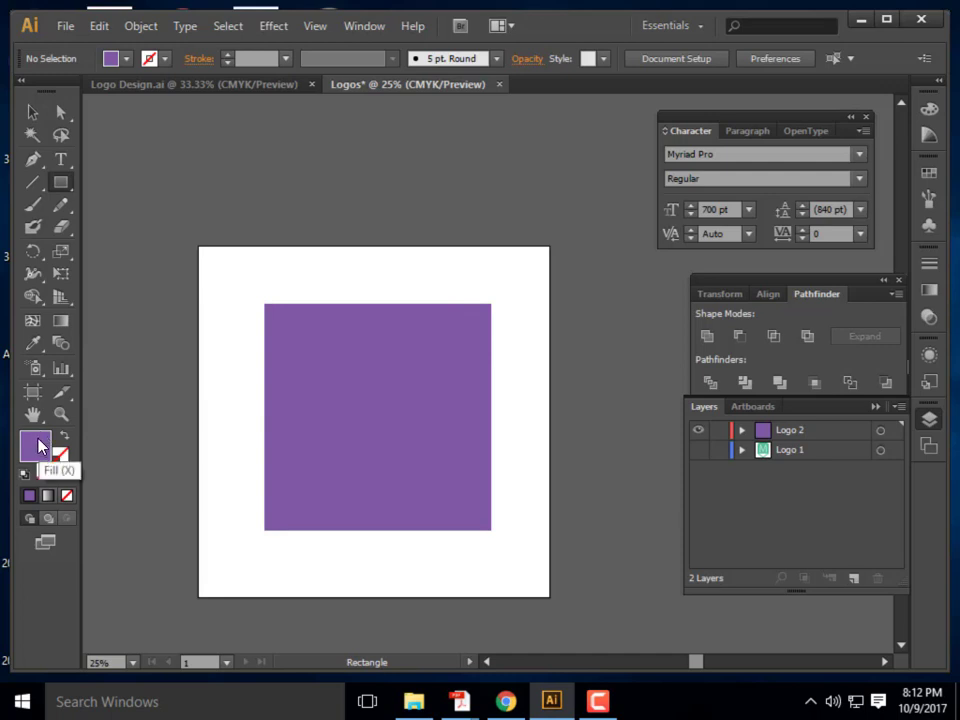
double_click(37, 446)
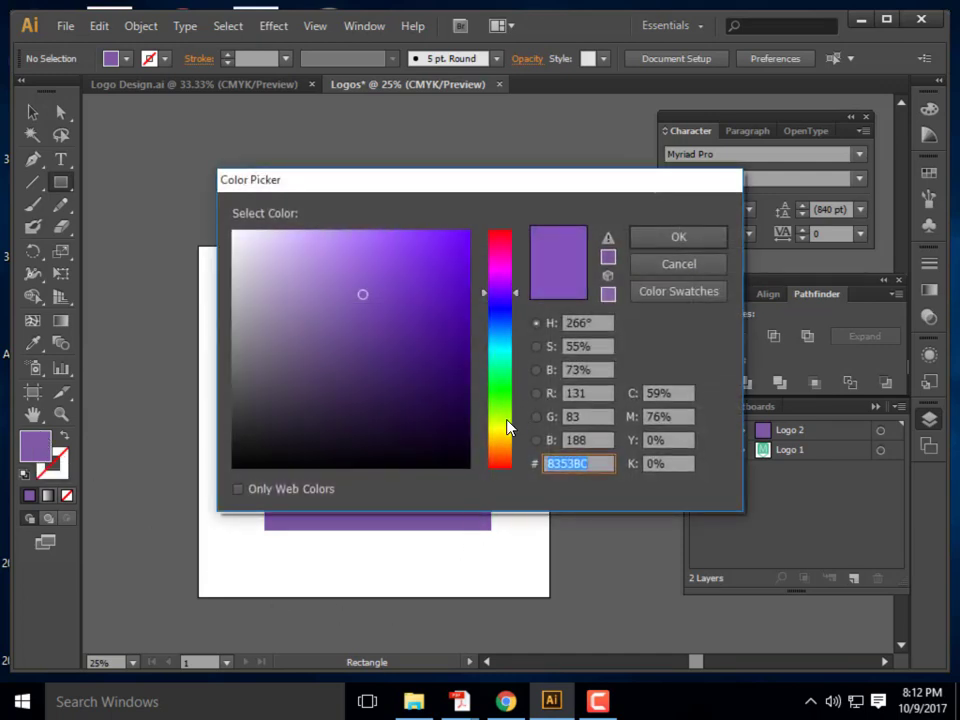
click(507, 428)
click(678, 237)
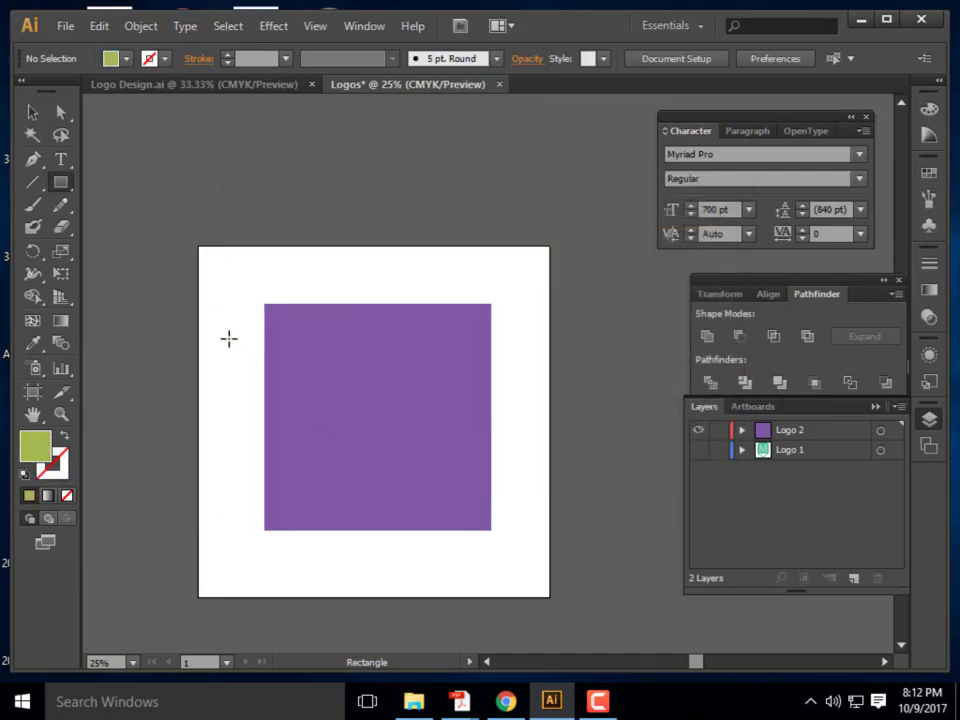
drag(216, 327, 224, 514)
click(32, 111)
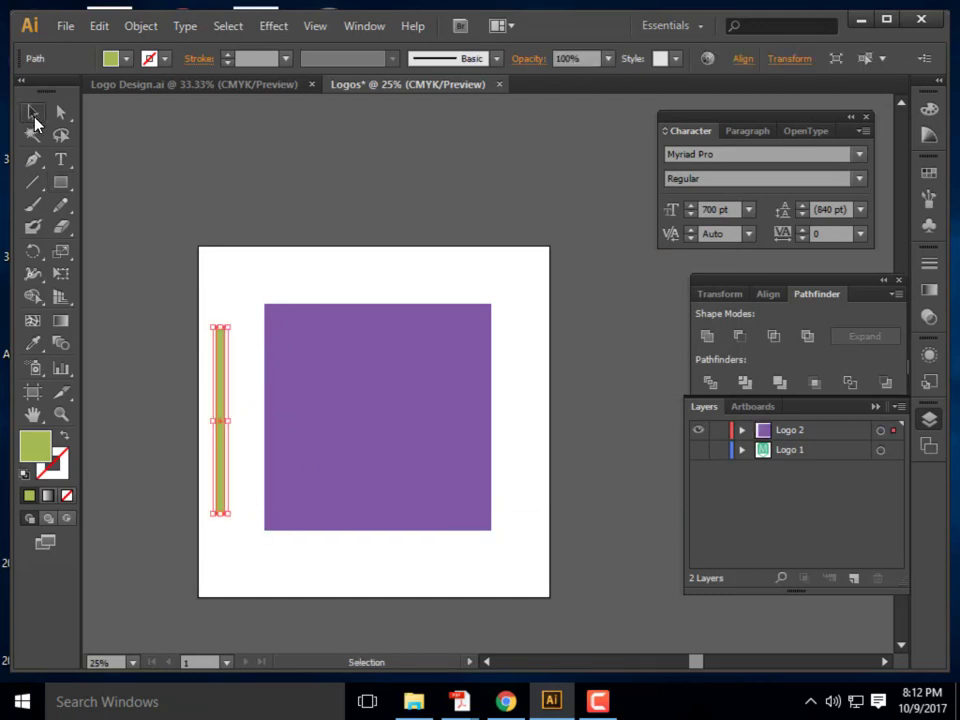
drag(225, 392, 295, 392)
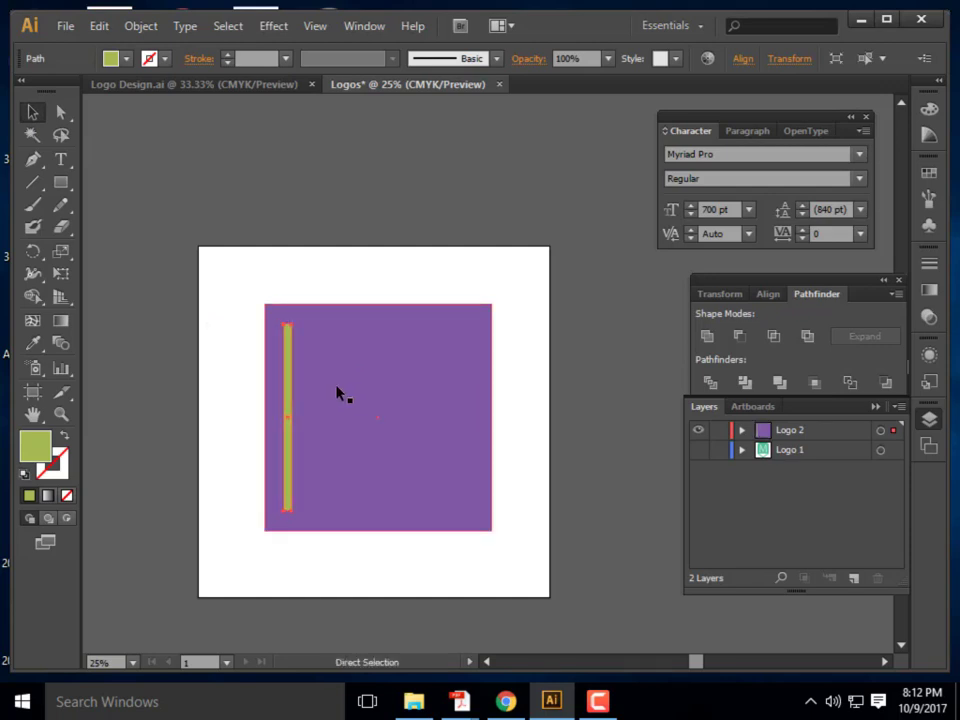
Paste seven copies of the green bar and spread them across the purple square
key(ctrl+c)
key(ctrl+v)
drag(493, 332, 317, 369)
key(ctrl+v)
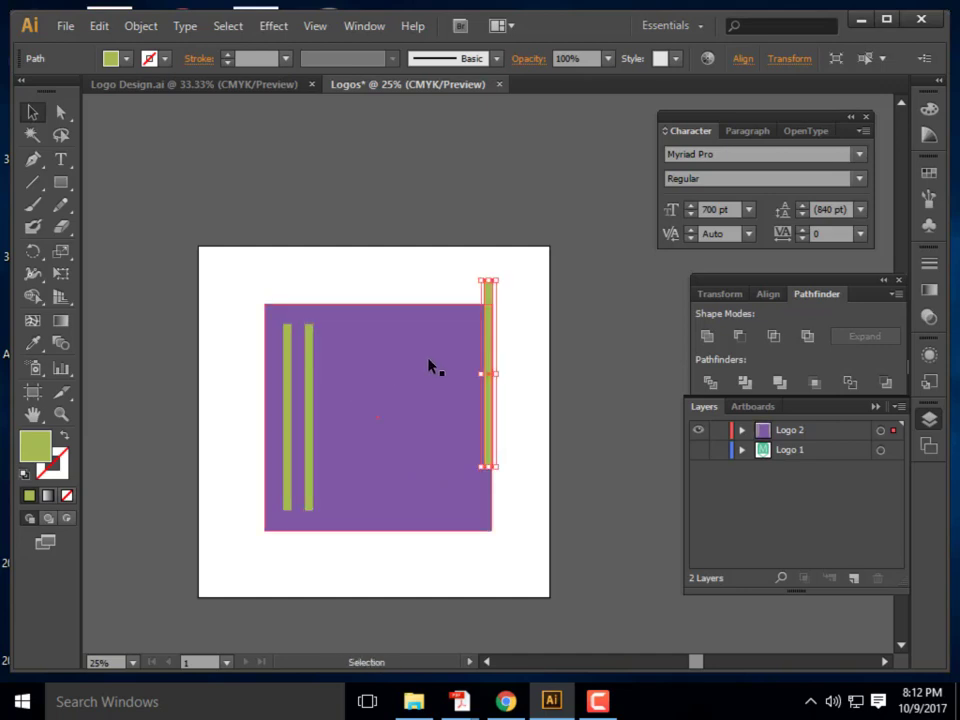
drag(491, 336, 332, 386)
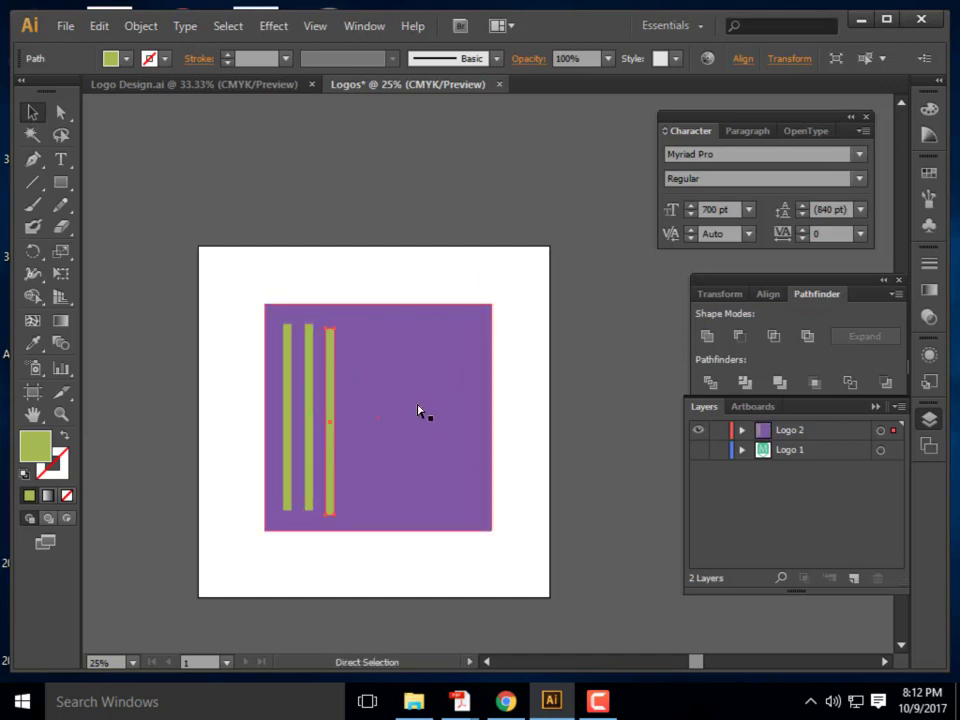
key(ctrl+v)
drag(491, 343, 356, 390)
key(ctrl+v)
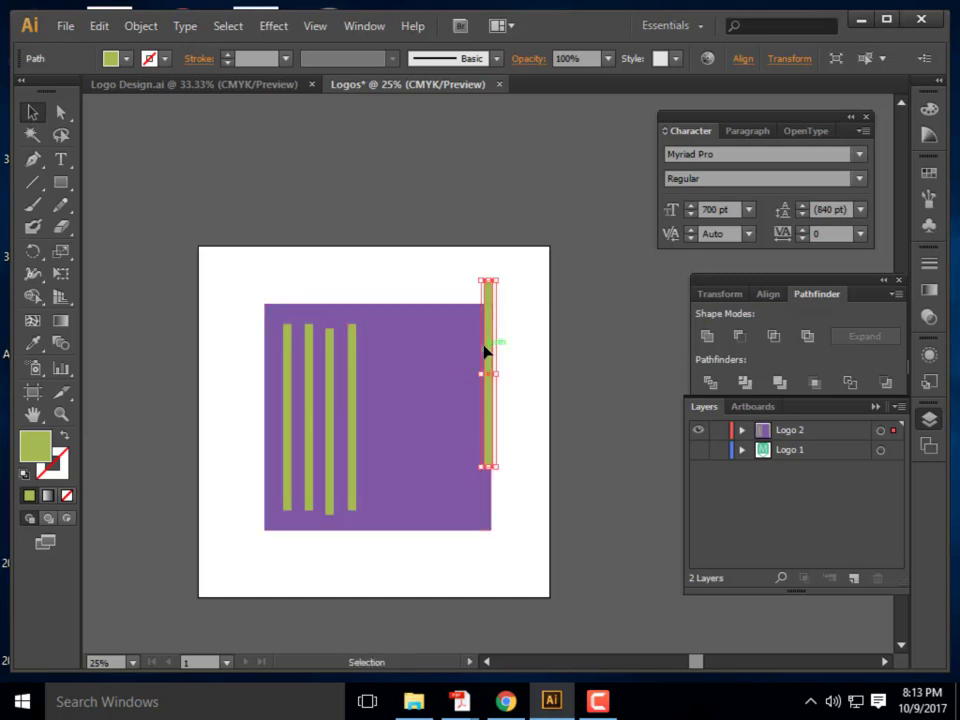
drag(491, 343, 376, 387)
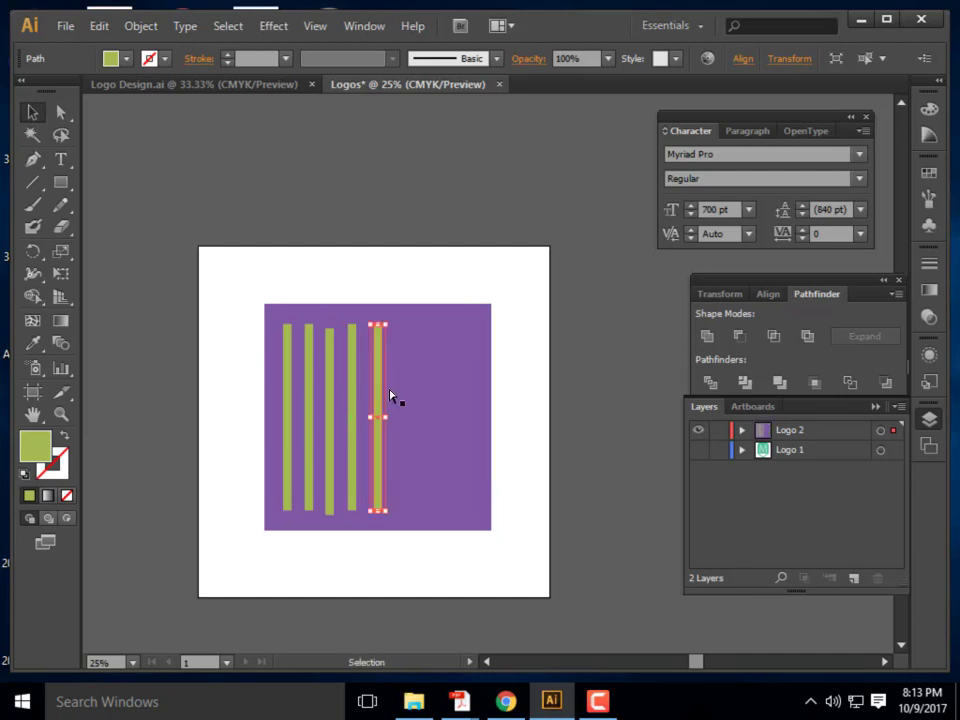
key(ctrl+v)
drag(491, 371, 401, 402)
key(ctrl+v)
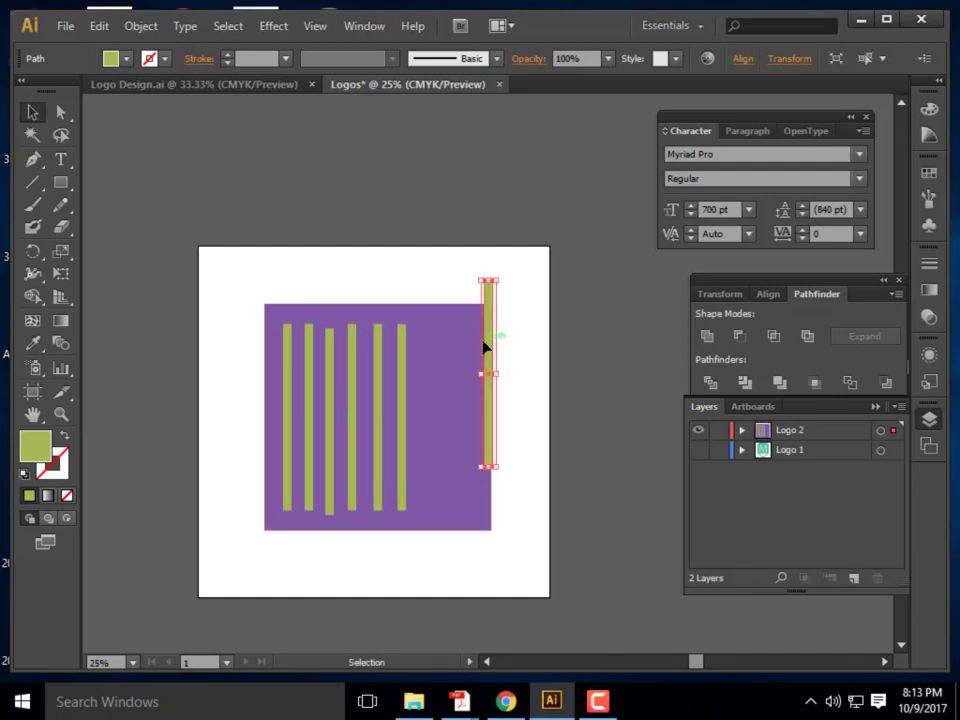
drag(493, 343, 431, 389)
key(ctrl+v)
drag(491, 343, 463, 391)
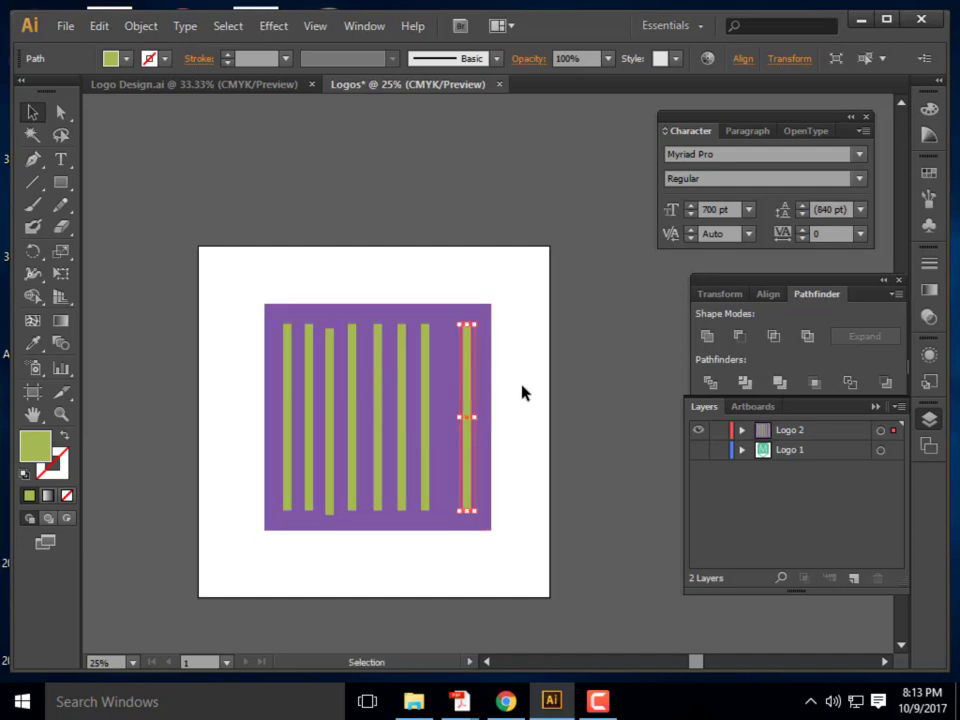
click(502, 547)
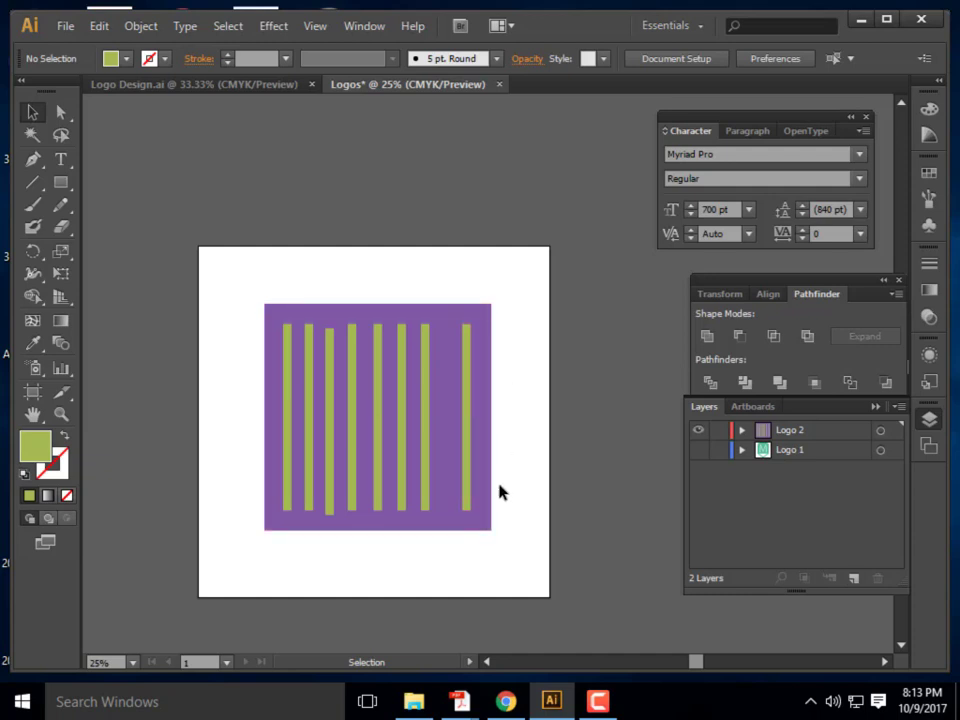
Select the eight green bars, align their tops, distribute them evenly and nudge them into place
drag(521, 540, 225, 283)
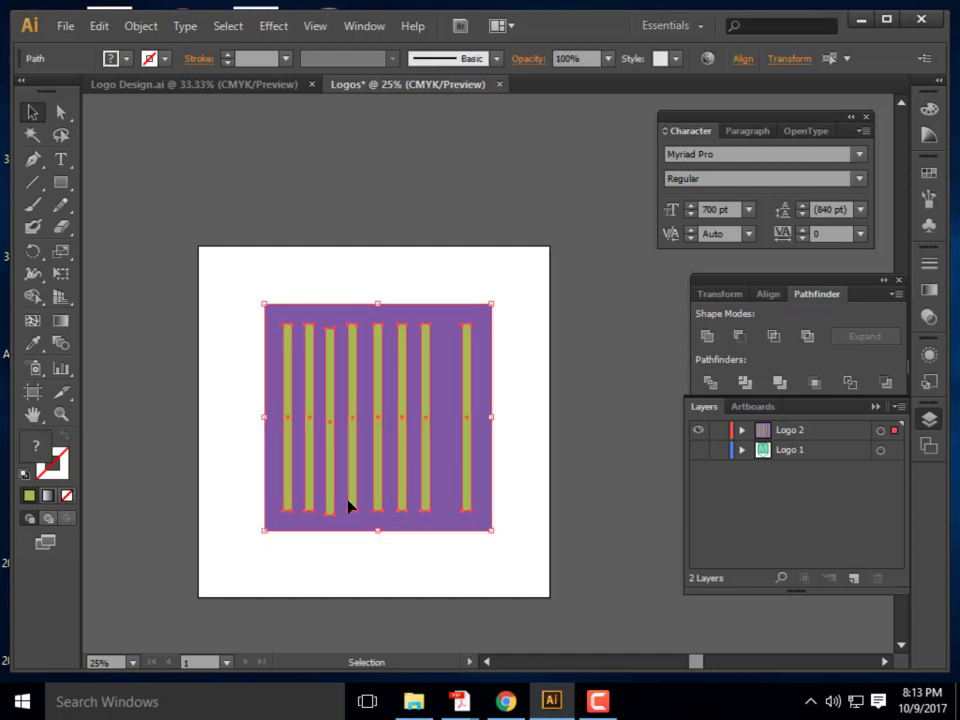
drag(523, 549, 197, 284)
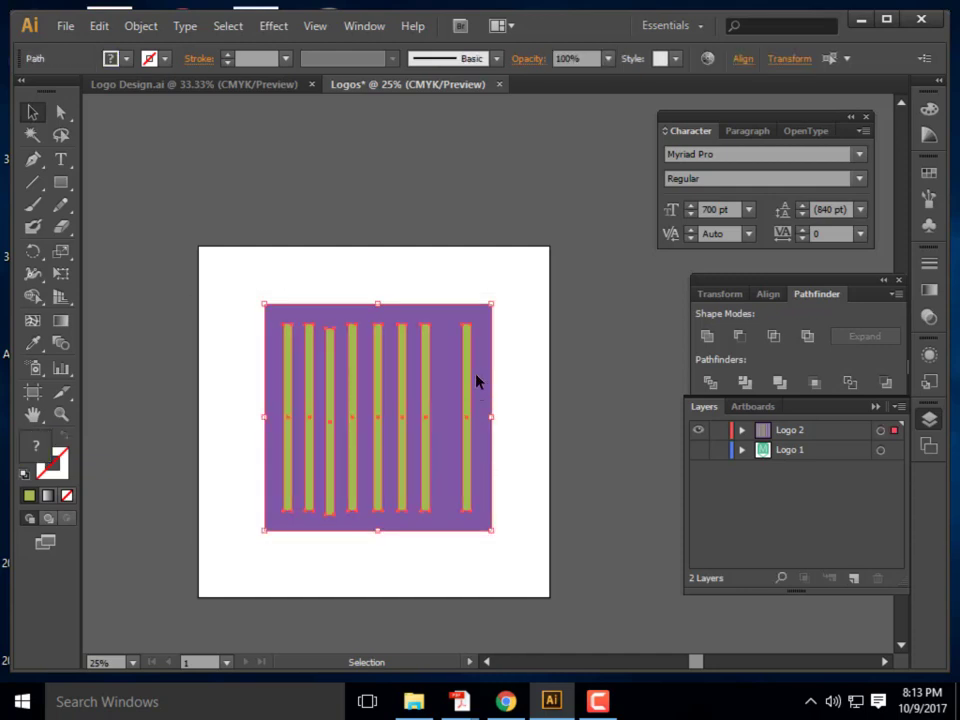
shift+click(484, 320)
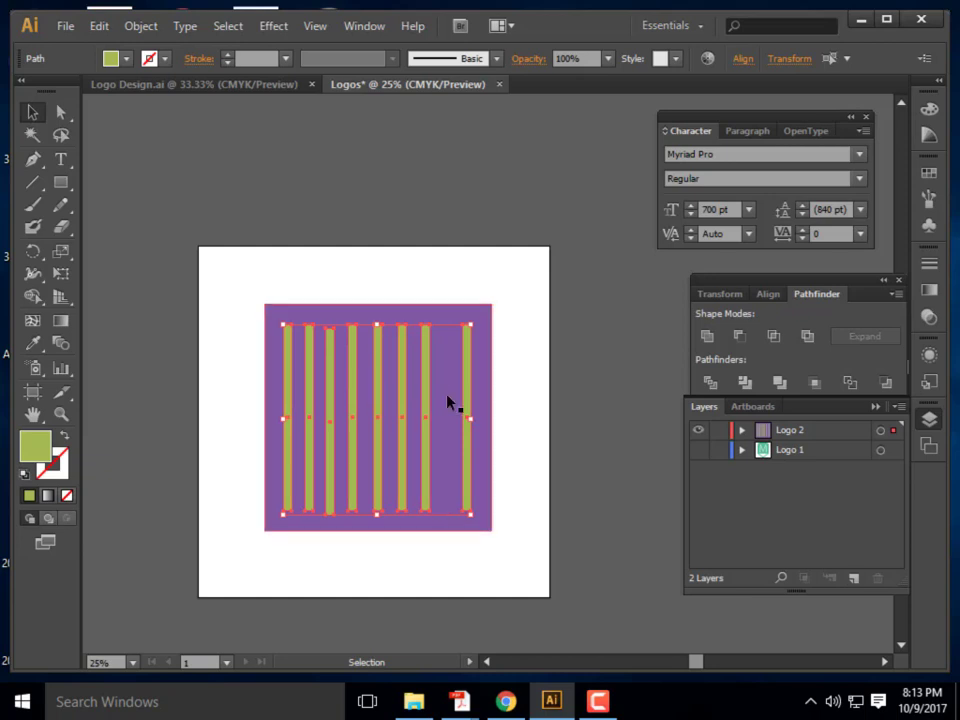
click(769, 294)
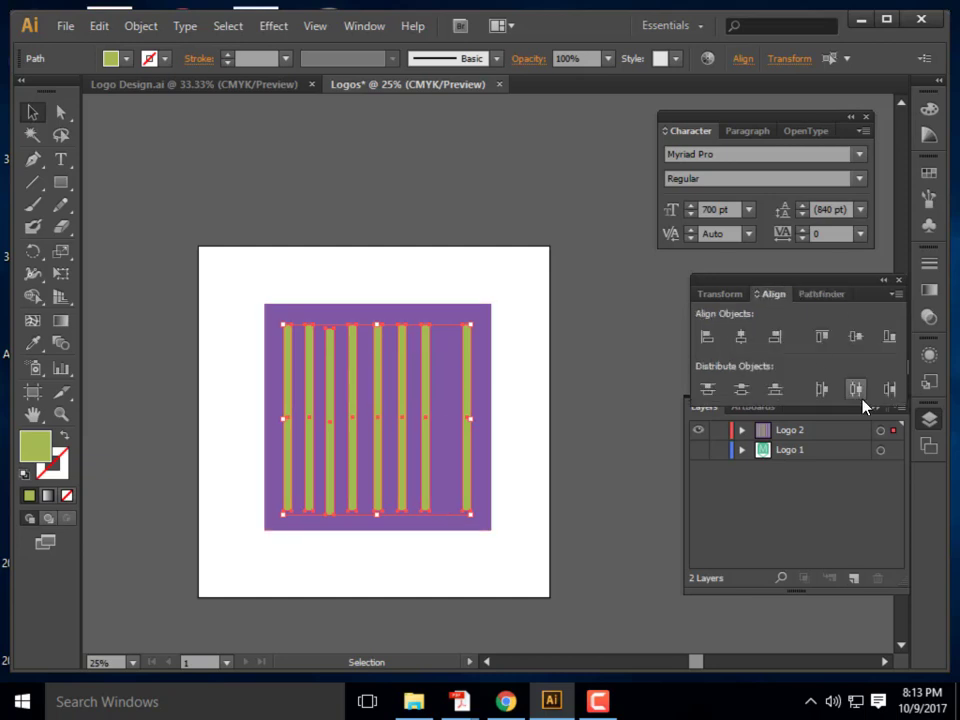
click(823, 339)
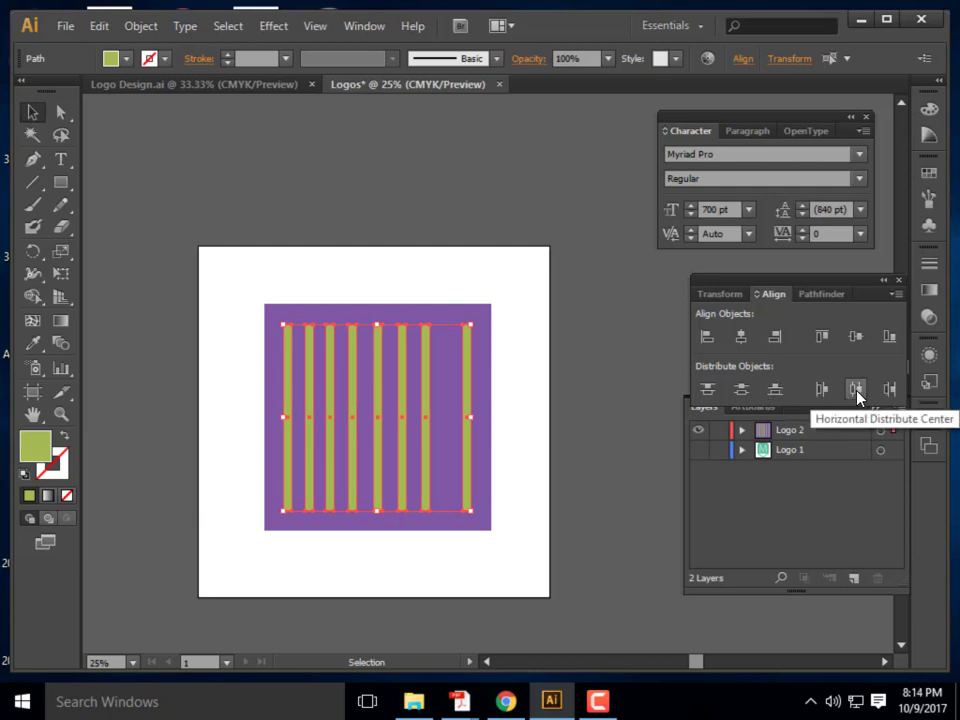
click(857, 394)
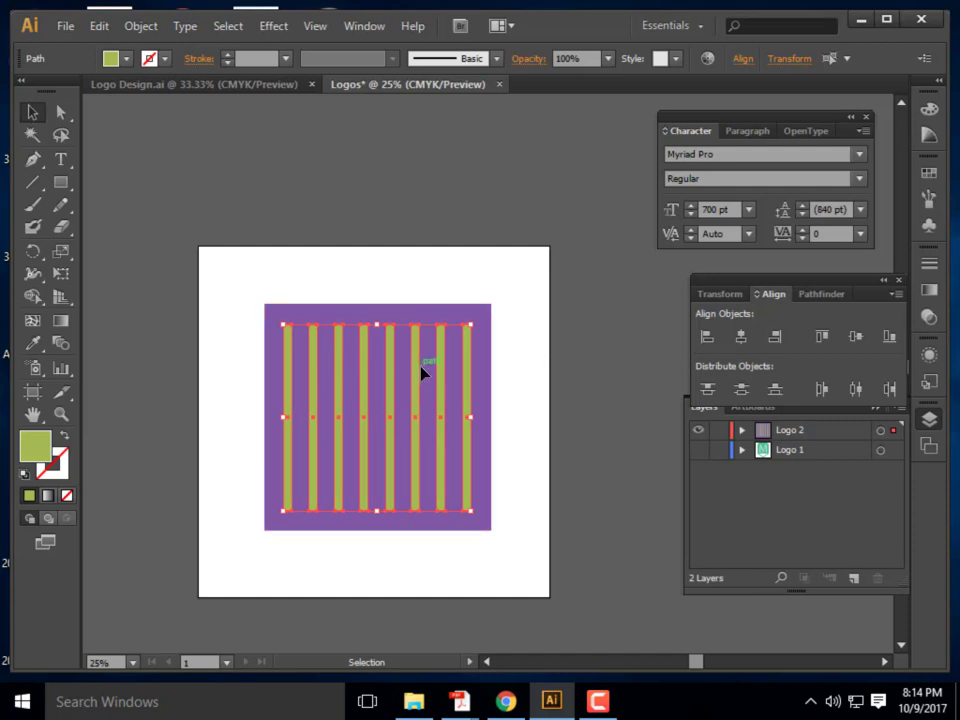
drag(443, 377, 446, 384)
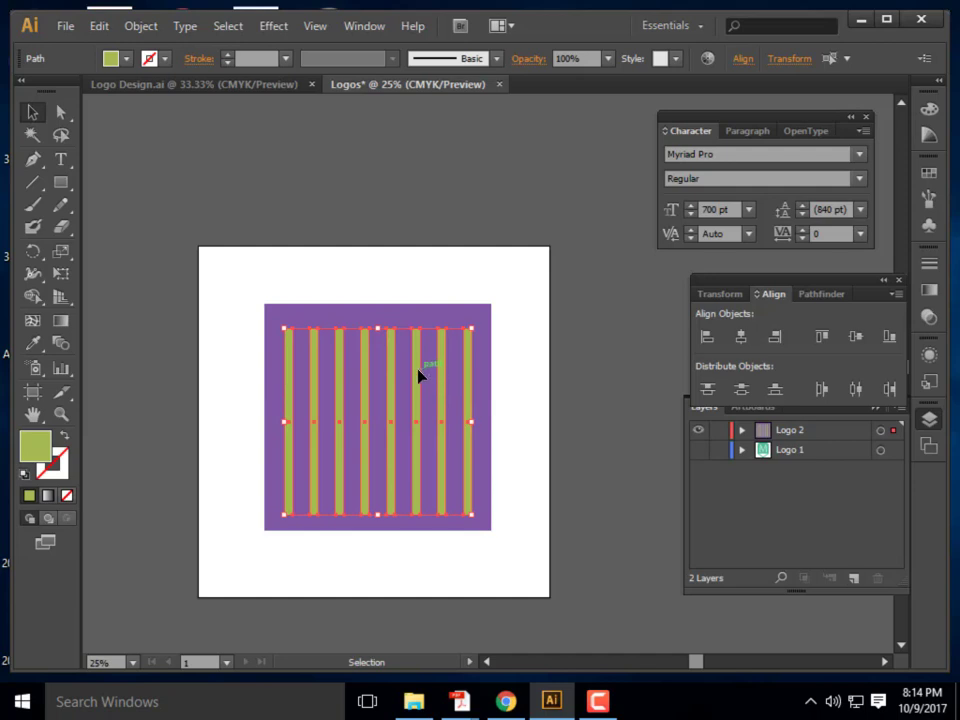
drag(416, 403, 418, 407)
Group the eight green bars and adjust the group's position on the square
right_click(421, 368)
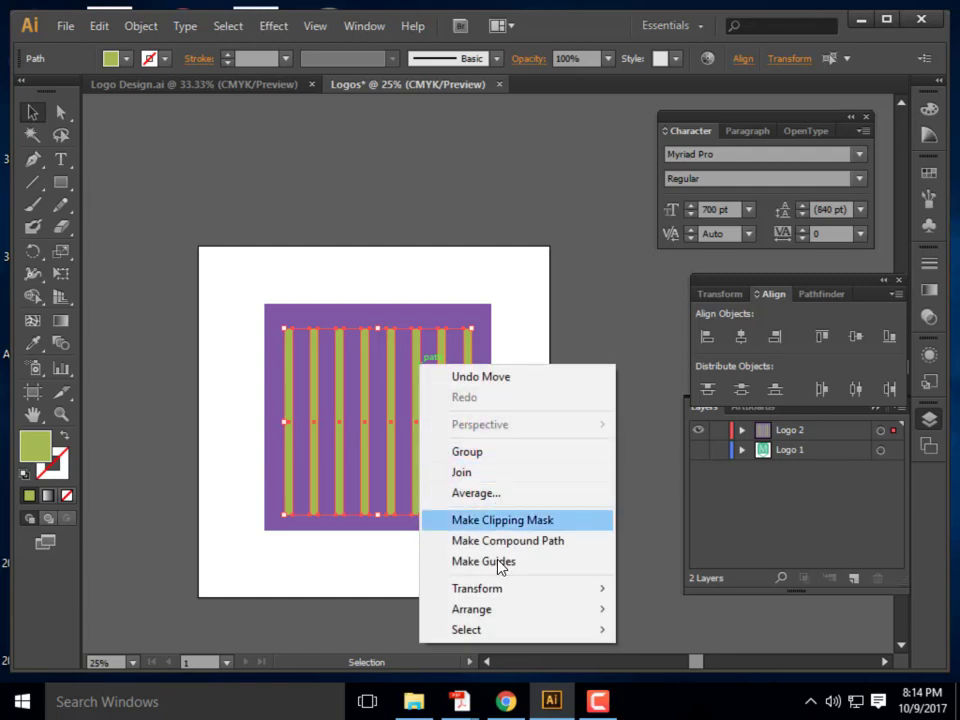
click(486, 457)
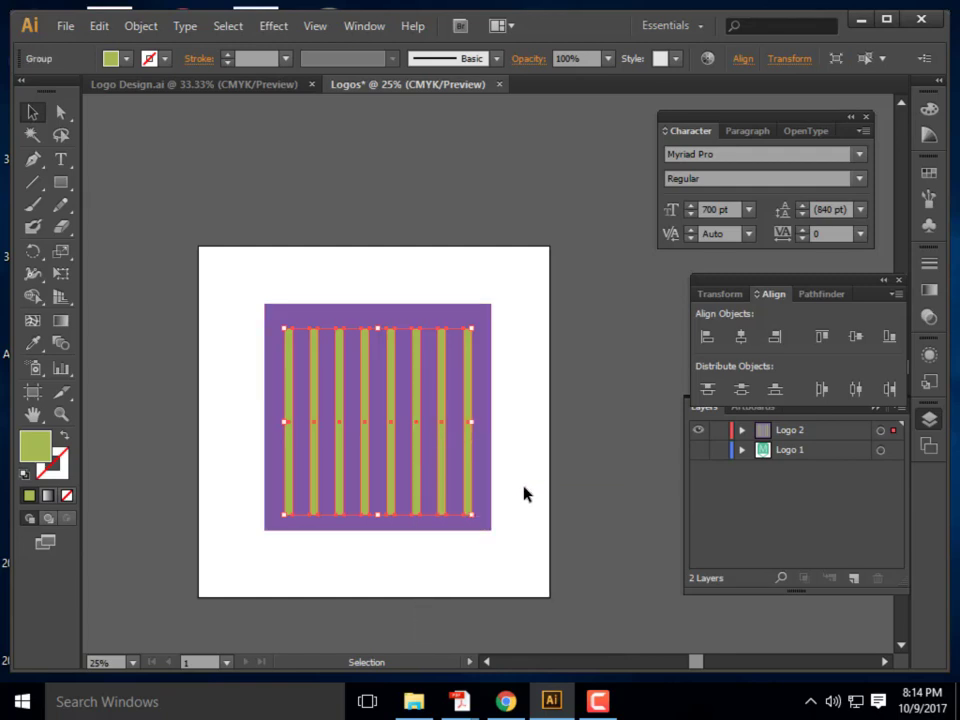
click(523, 493)
click(408, 458)
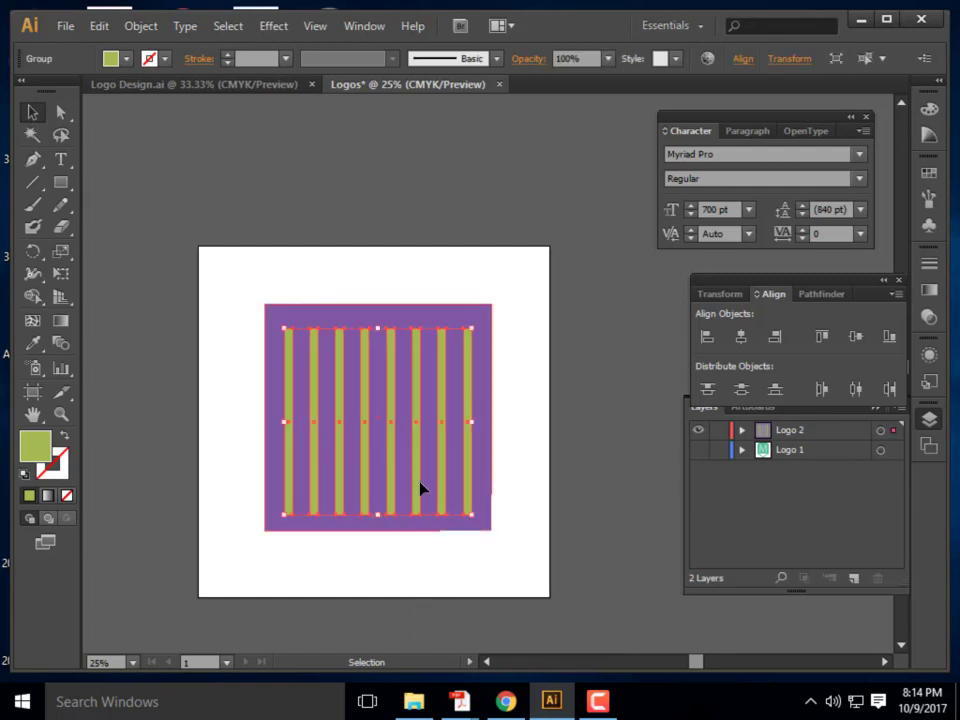
mouse_move(392, 457)
mouse_down()
mouse_move(360, 435)
mouse_move(399, 446)
mouse_move(400, 460)
mouse_up()
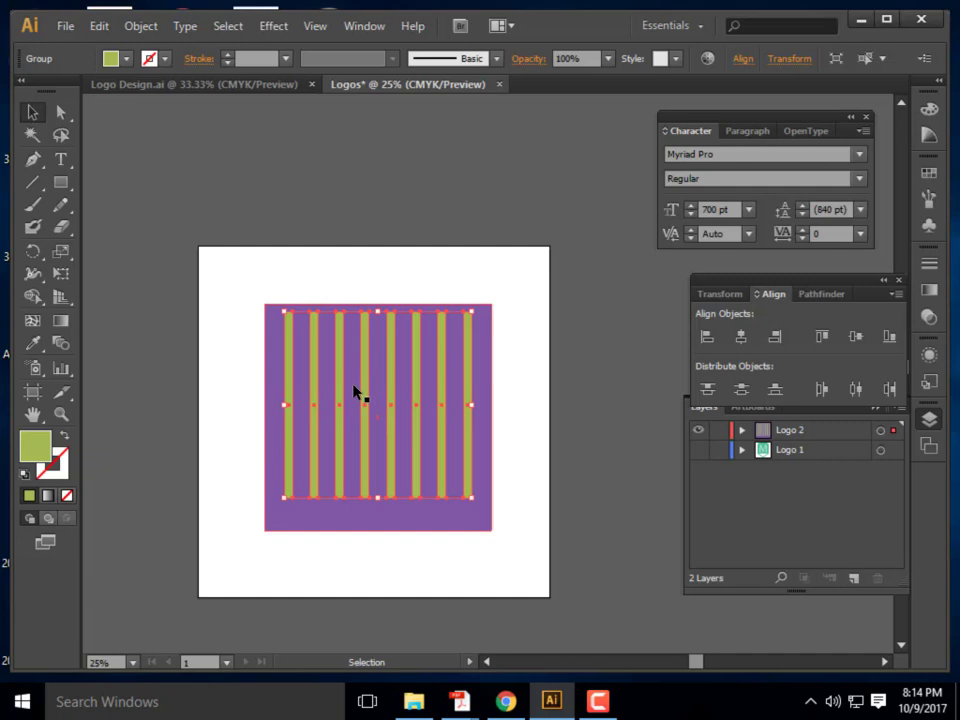
drag(339, 364, 347, 377)
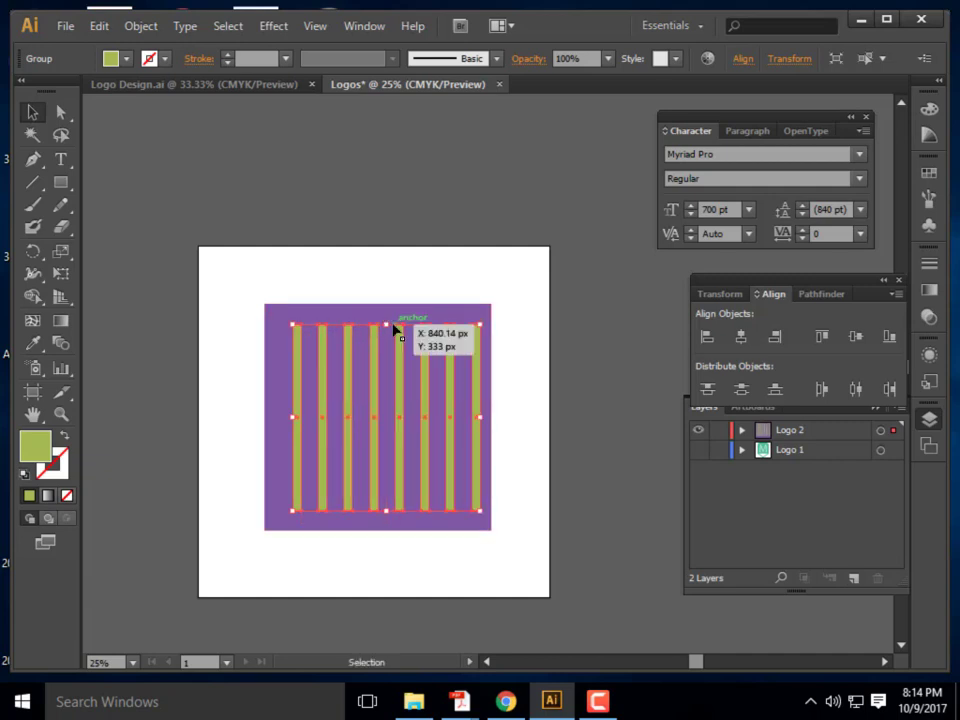
Shorten the bar group at top and bottom to leave purple margins, then recentre it
drag(386, 324, 387, 348)
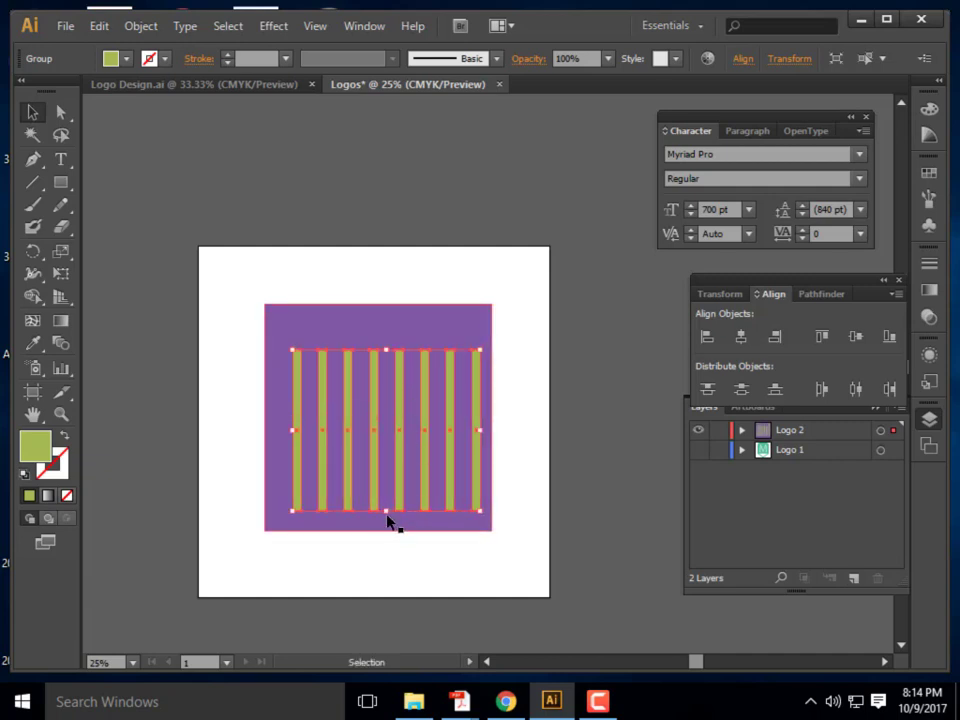
drag(386, 511, 388, 487)
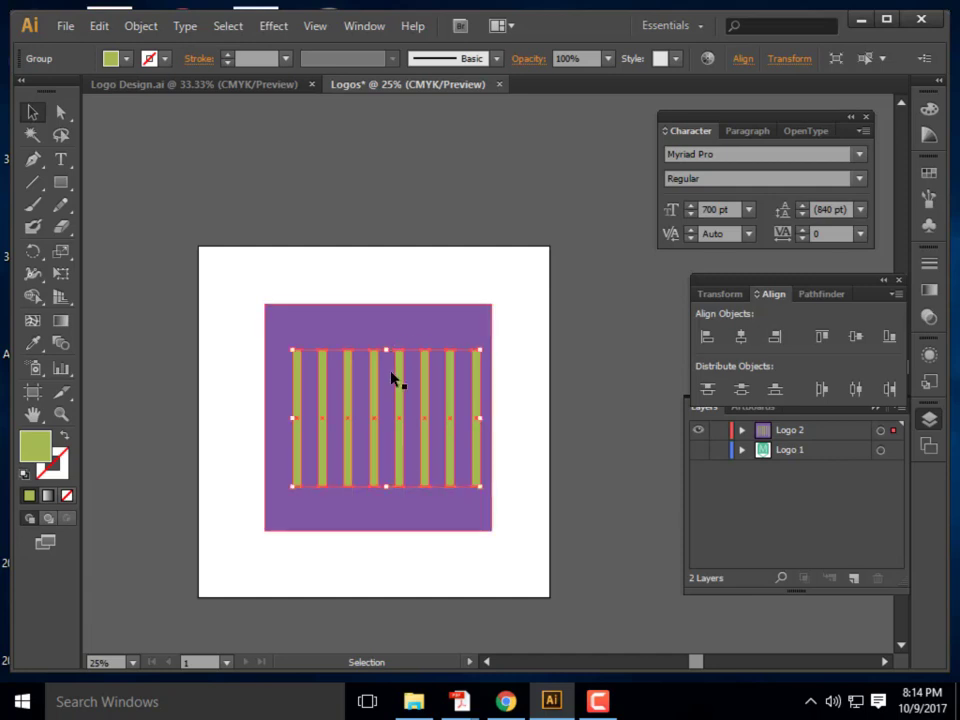
drag(396, 378, 380, 392)
click(323, 295)
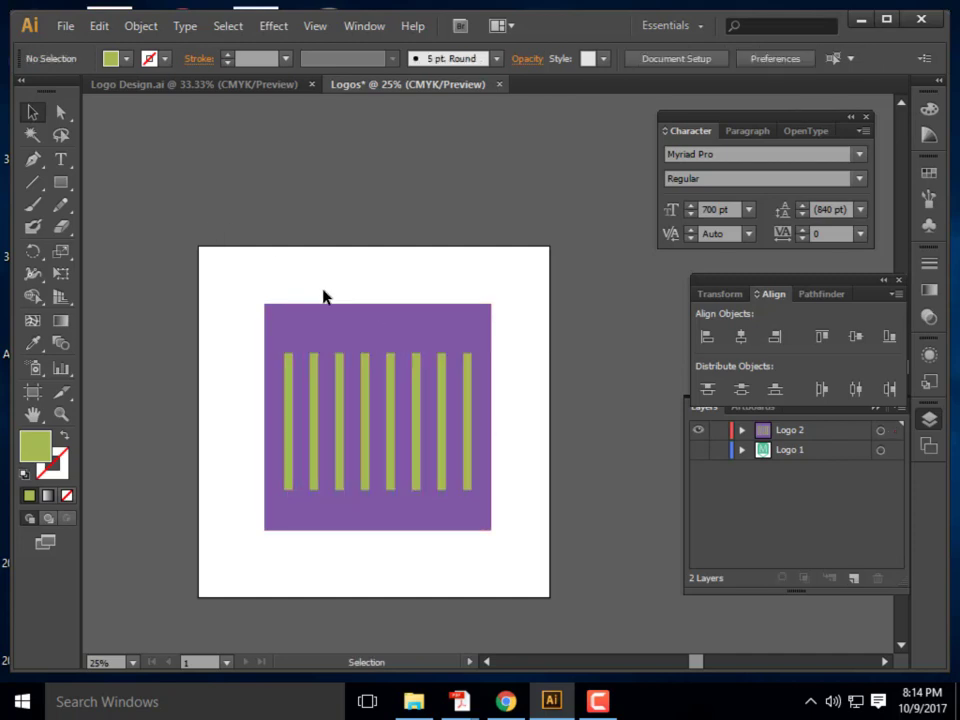
mouse_move(369, 381)
mouse_down()
mouse_move(371, 371)
mouse_move(370, 381)
mouse_up()
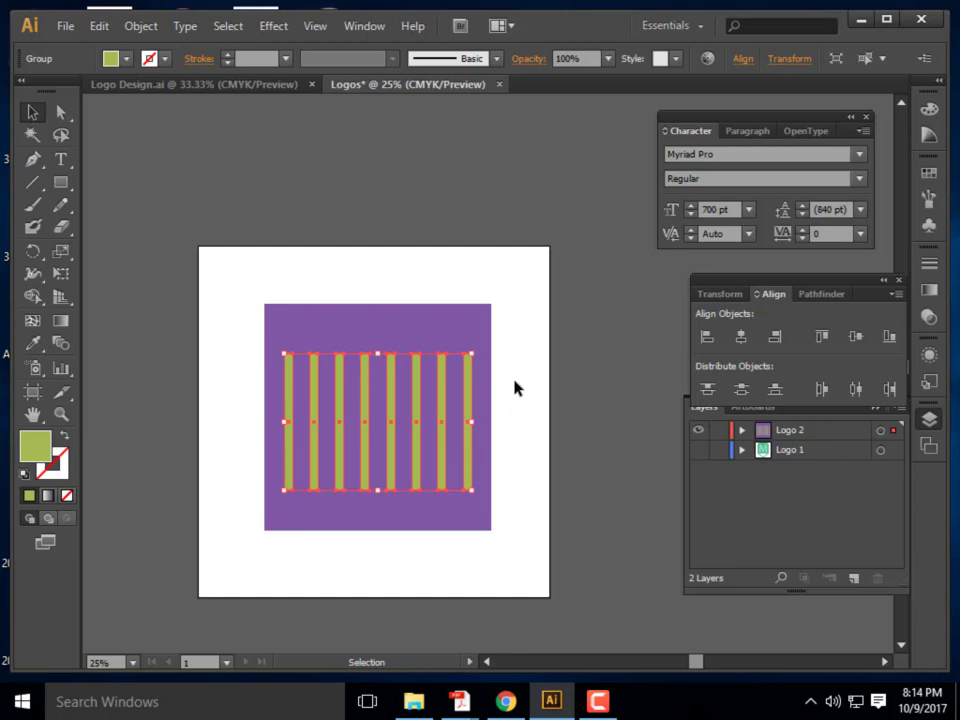
click(514, 388)
click(421, 379)
click(525, 386)
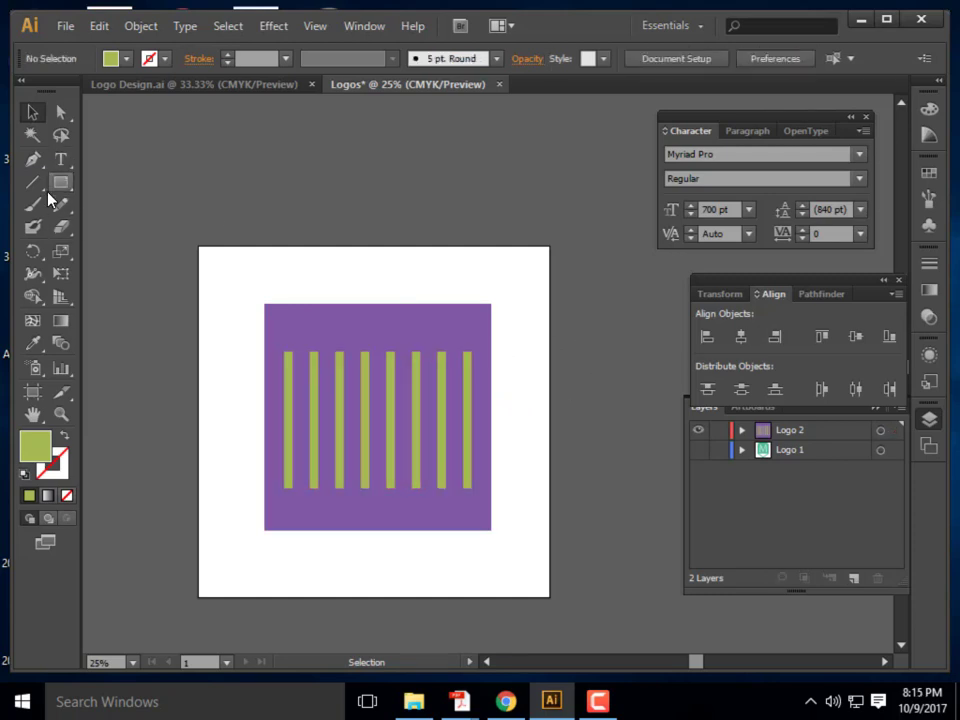
Draw two corner-to-corner diagonal lines forming an X across the purple square and select them
click(33, 182)
drag(265, 306, 491, 530)
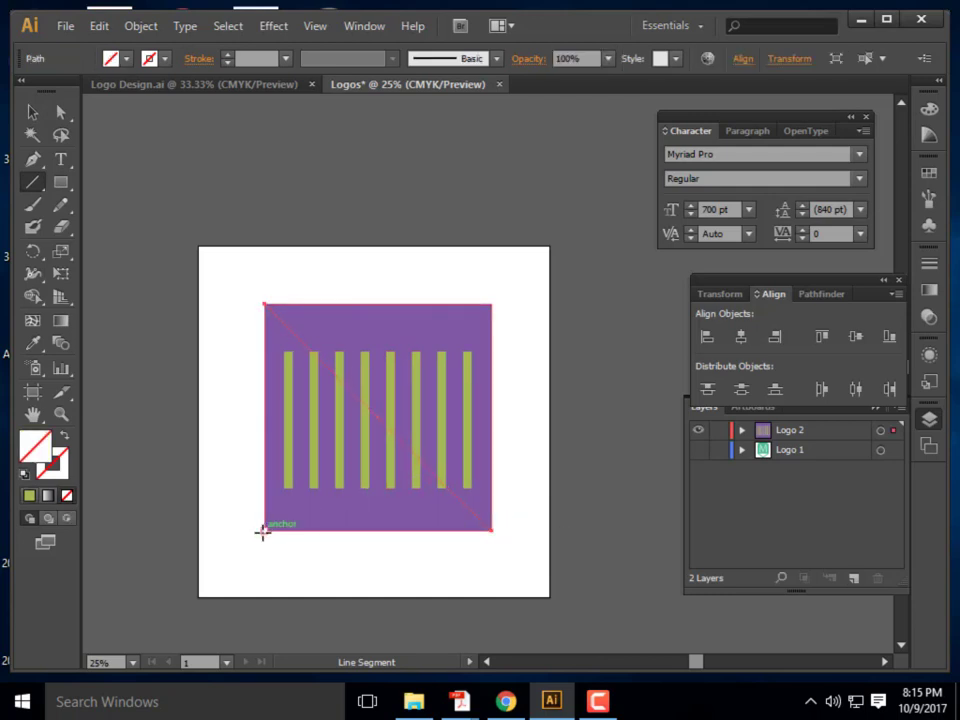
drag(263, 531, 491, 305)
key(v)
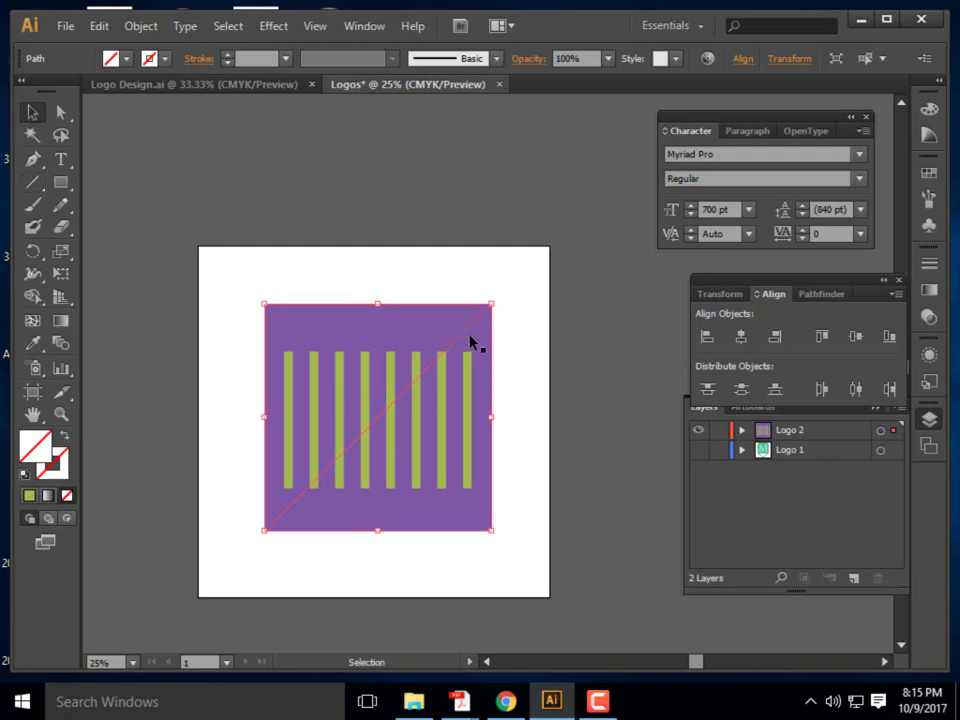
click(471, 335)
shift+click(462, 334)
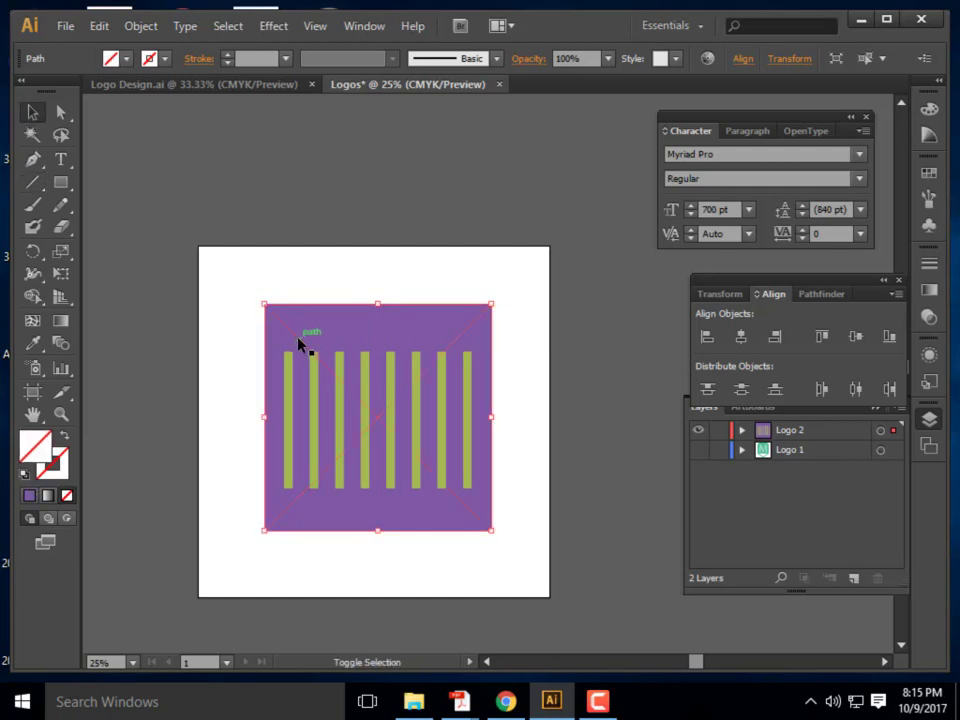
double_click(62, 482)
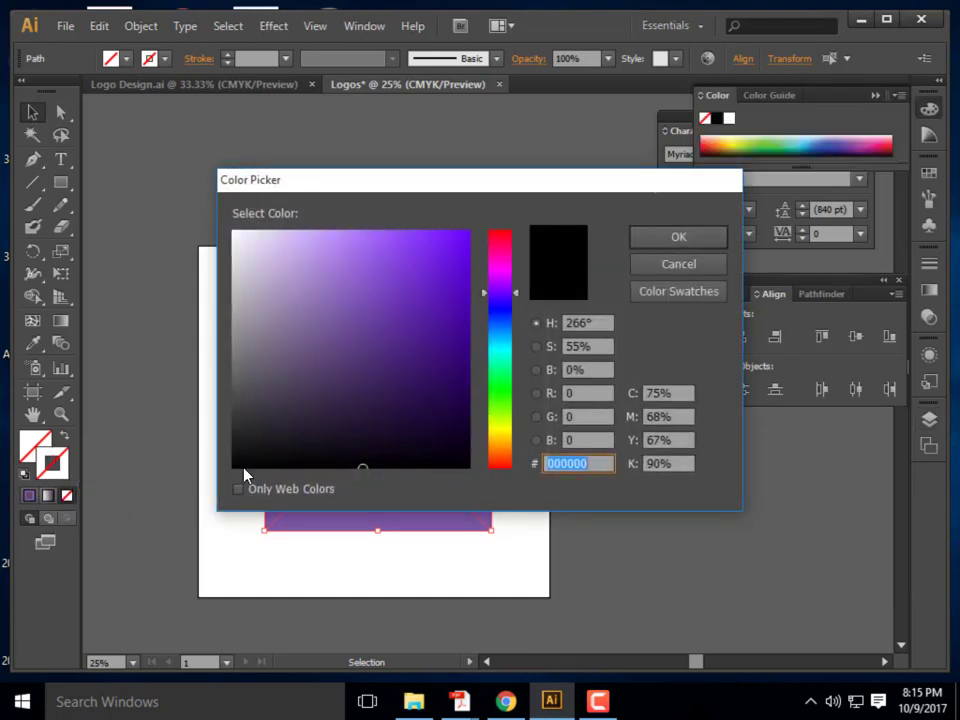
Give the diagonal lines a 2 pt stroke, then remove them
click(677, 244)
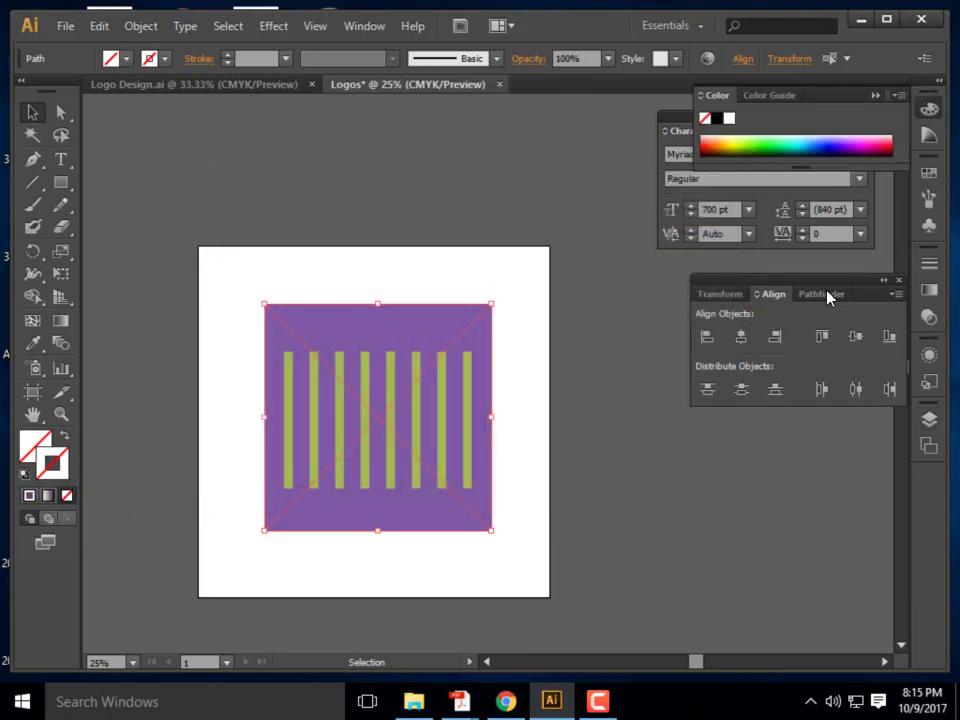
click(929, 263)
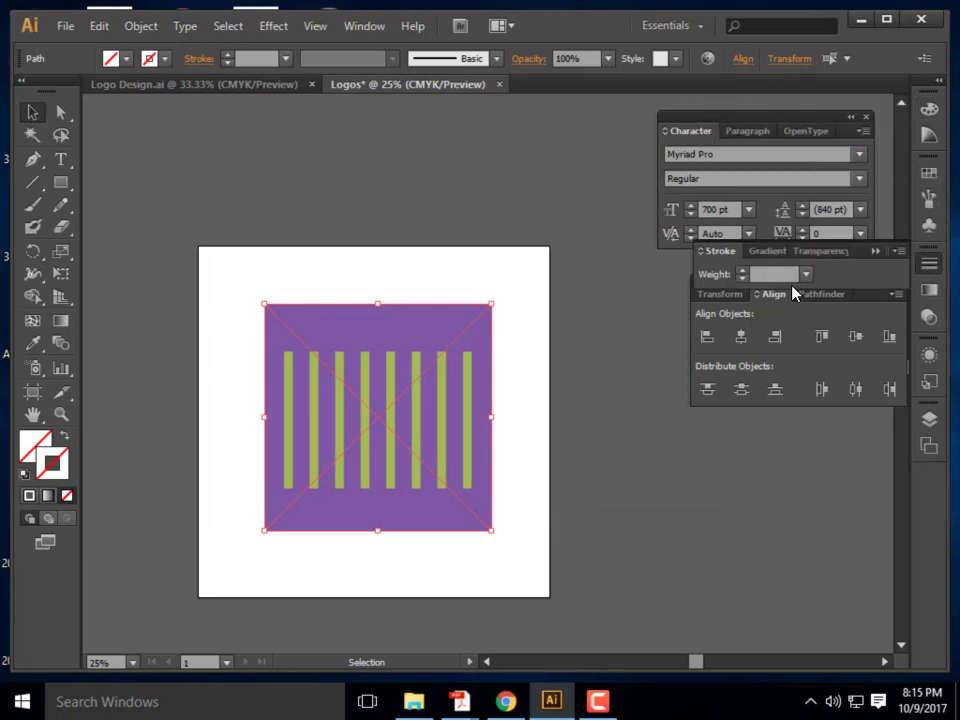
click(743, 270)
click(742, 270)
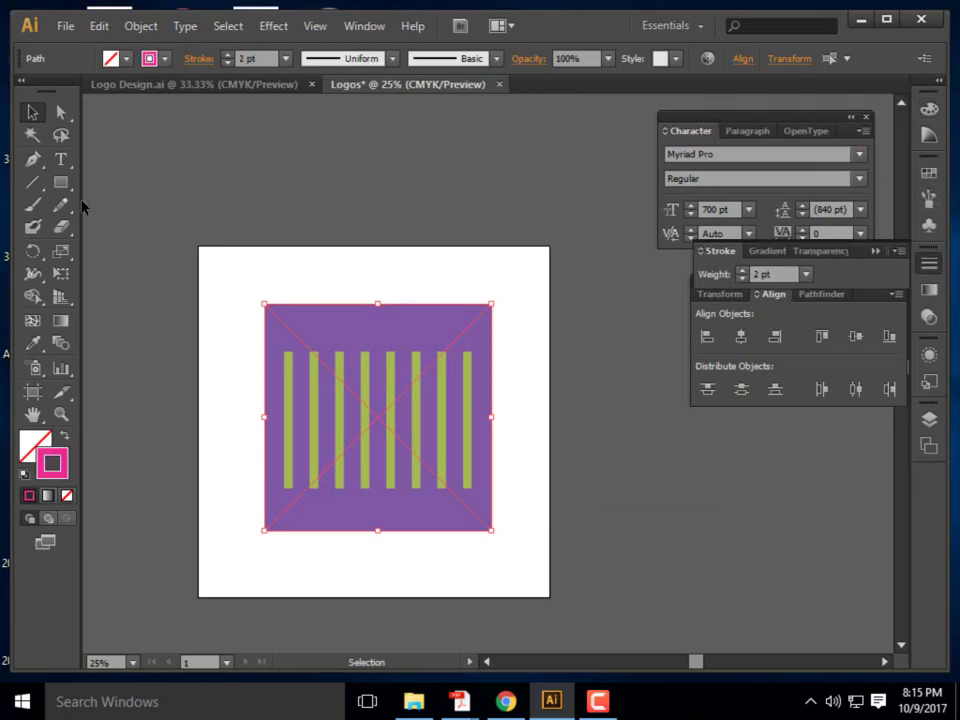
click(388, 214)
click(456, 388)
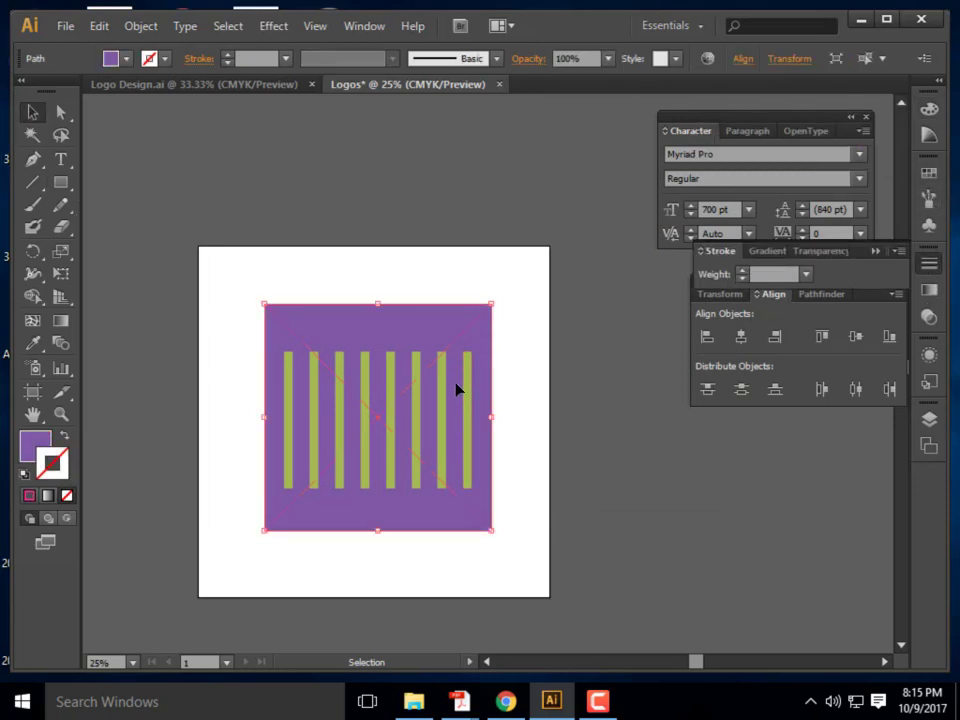
click(468, 403)
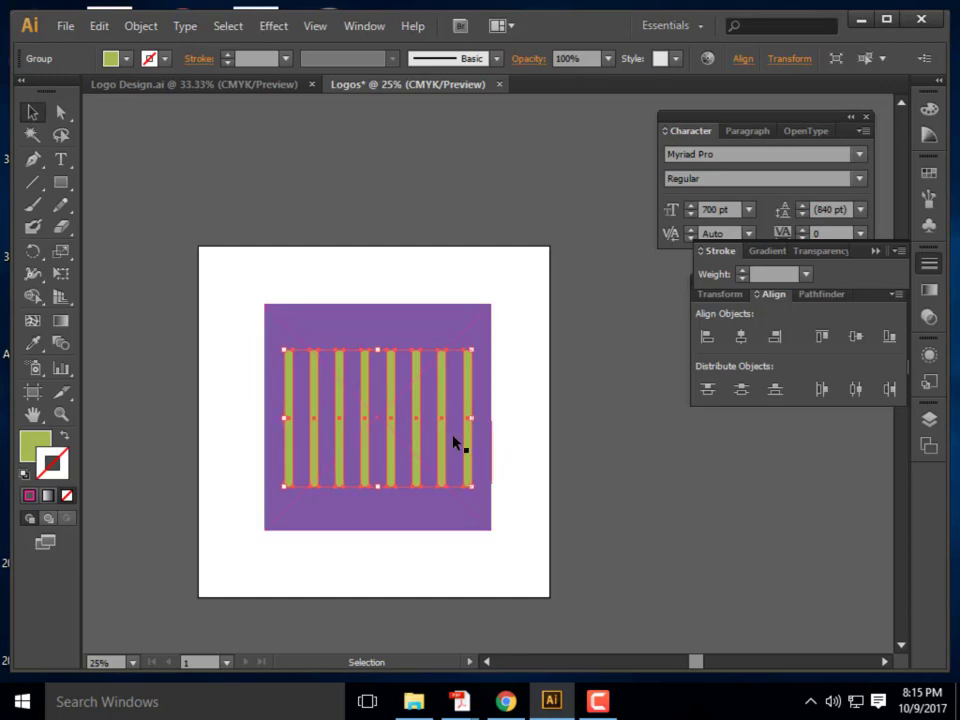
click(476, 304)
key(ctrl+shift+a)
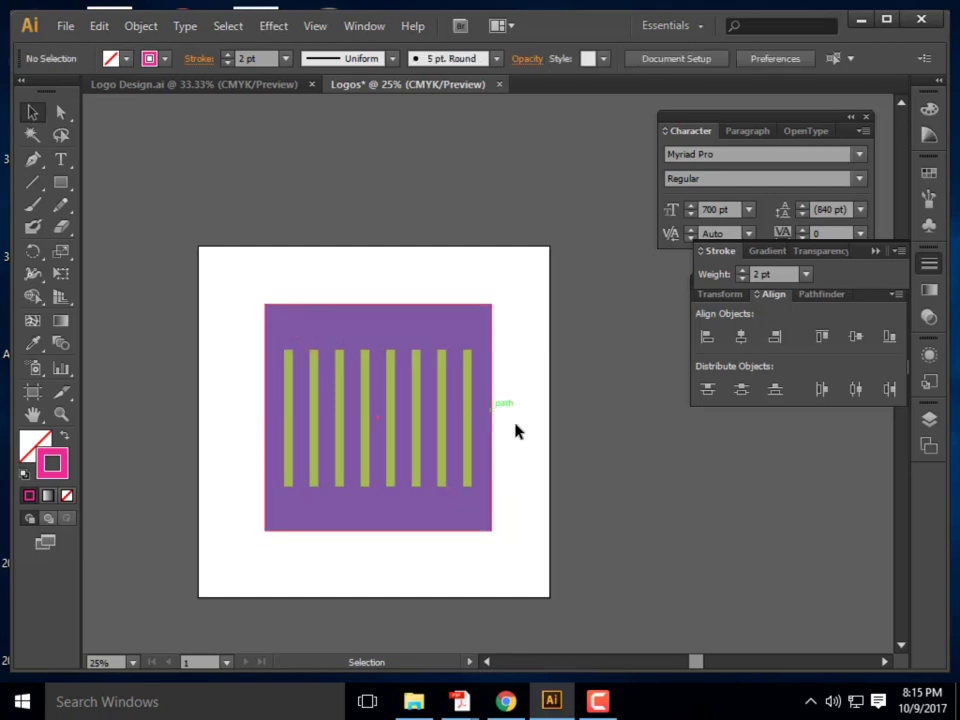
Subtract the green bars from the purple square with Pathfinder Minus Front
drag(515, 514, 369, 326)
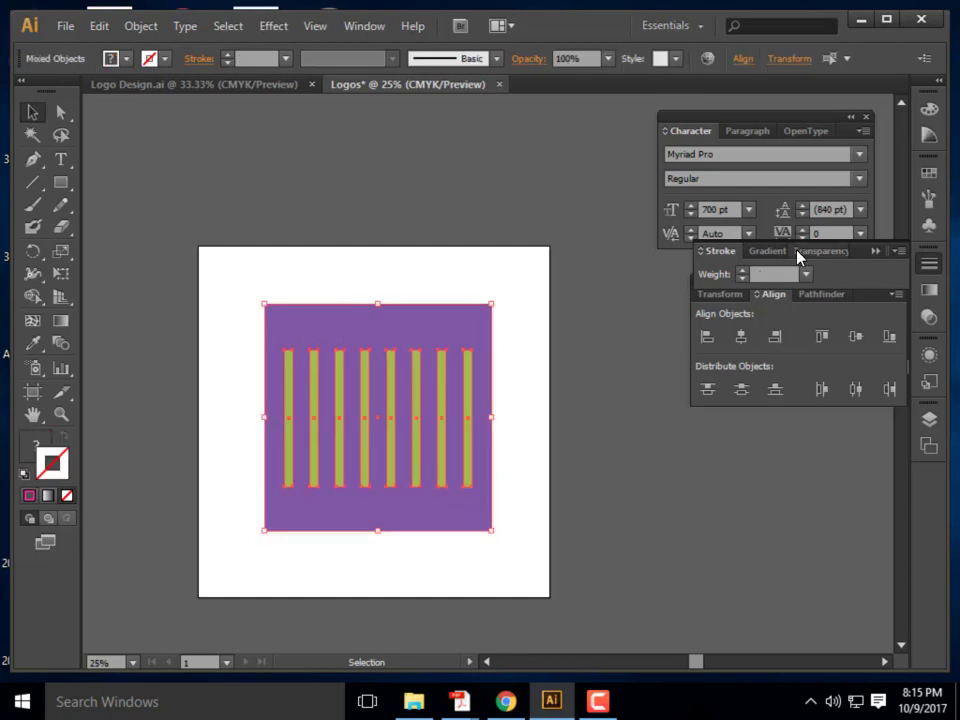
click(823, 295)
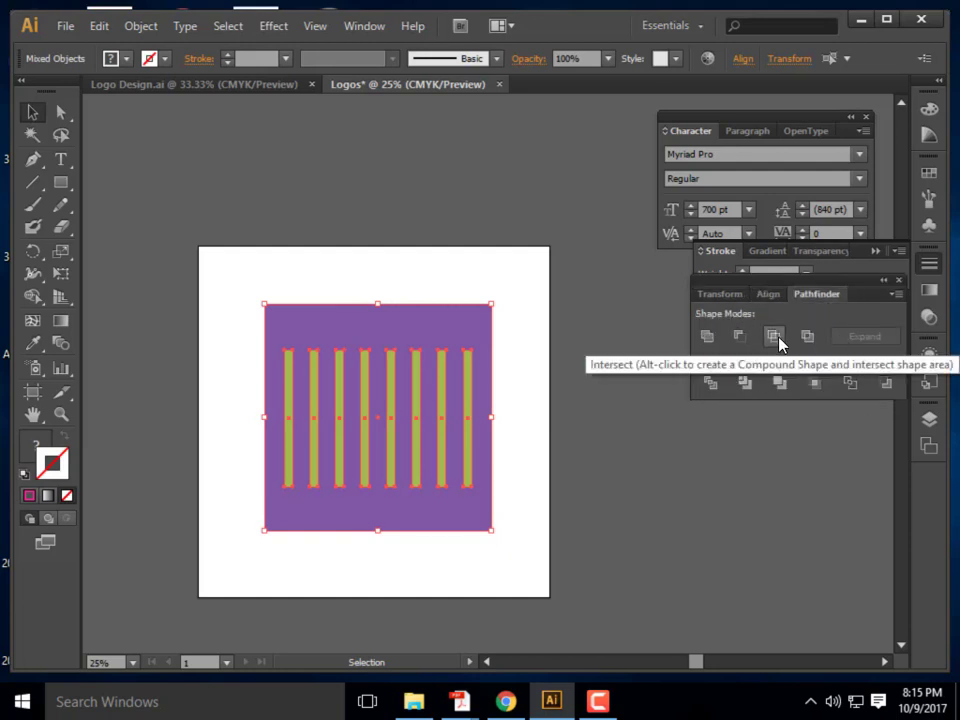
click(778, 338)
click(664, 380)
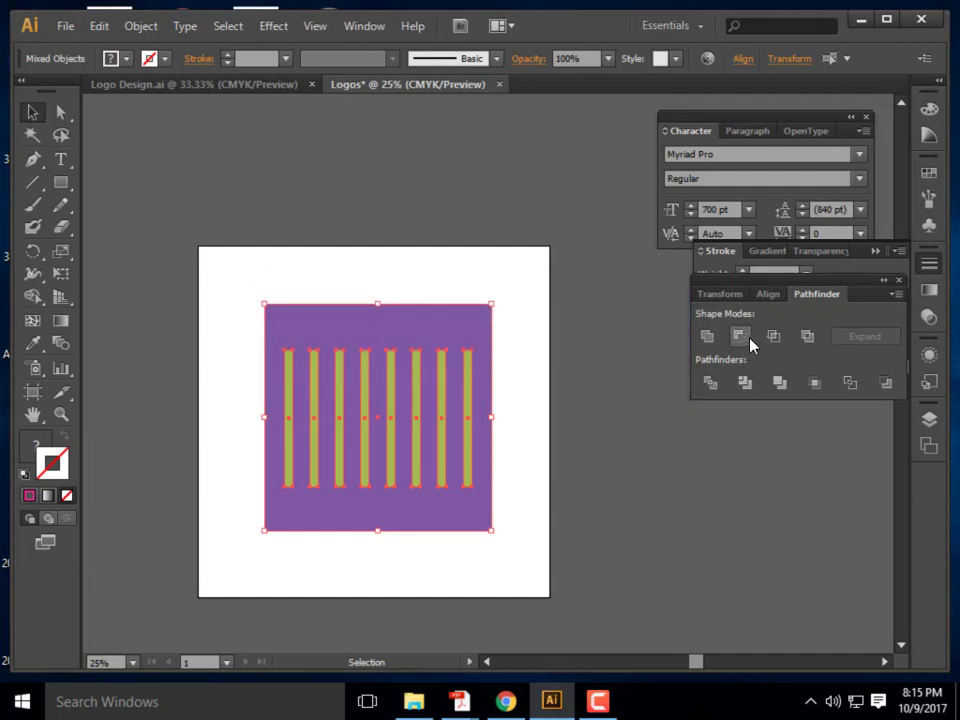
click(749, 339)
click(527, 382)
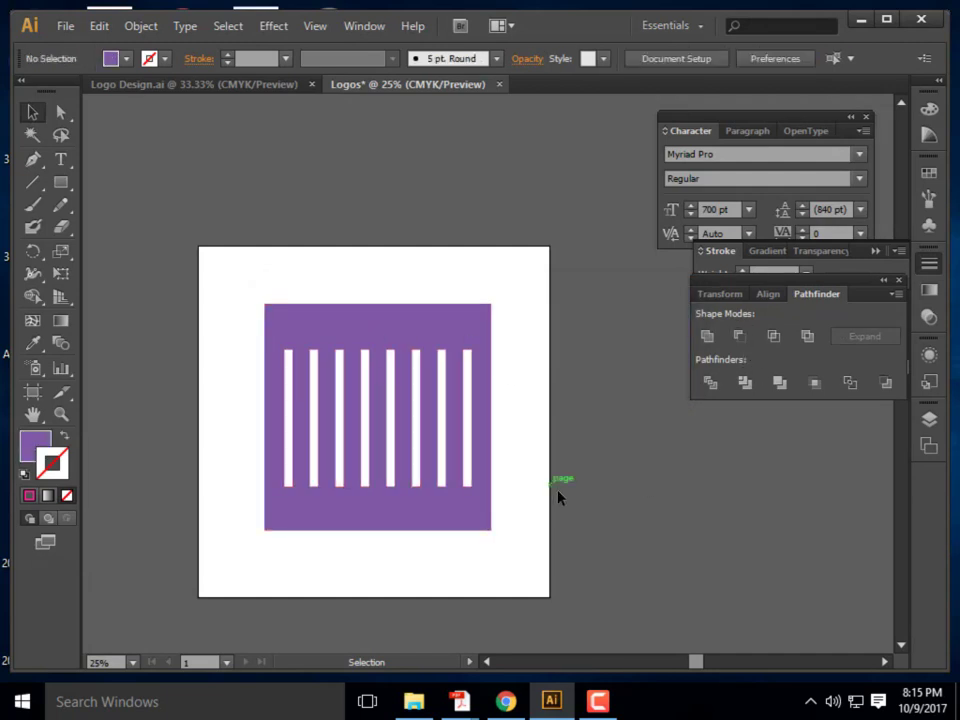
Prepare the Type tool above the purple square with a 50 pt font size
click(60, 159)
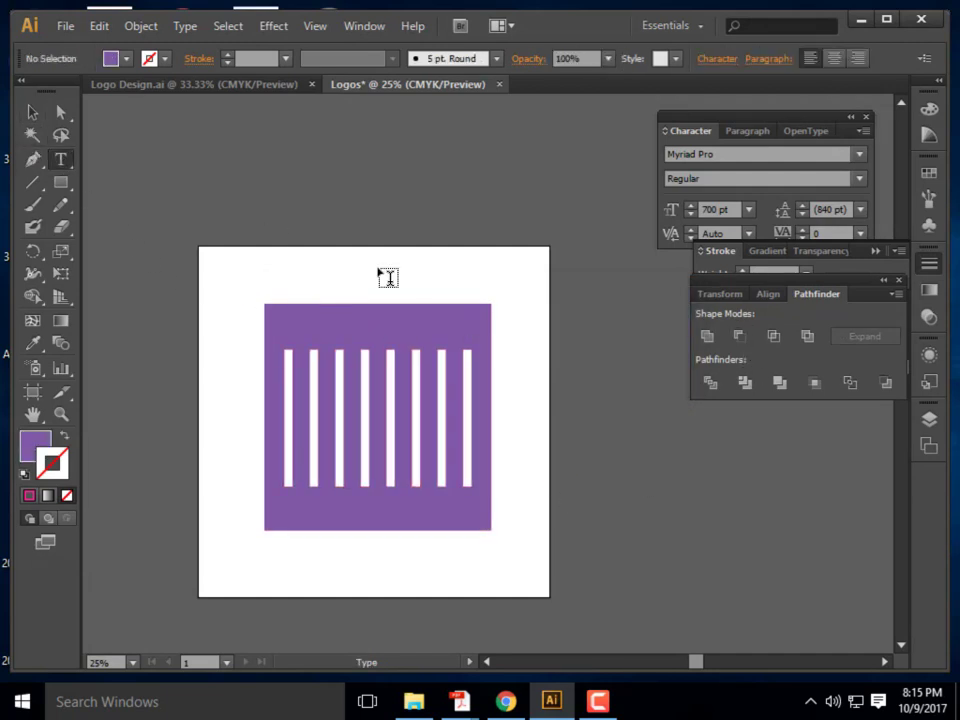
drag(284, 253, 512, 290)
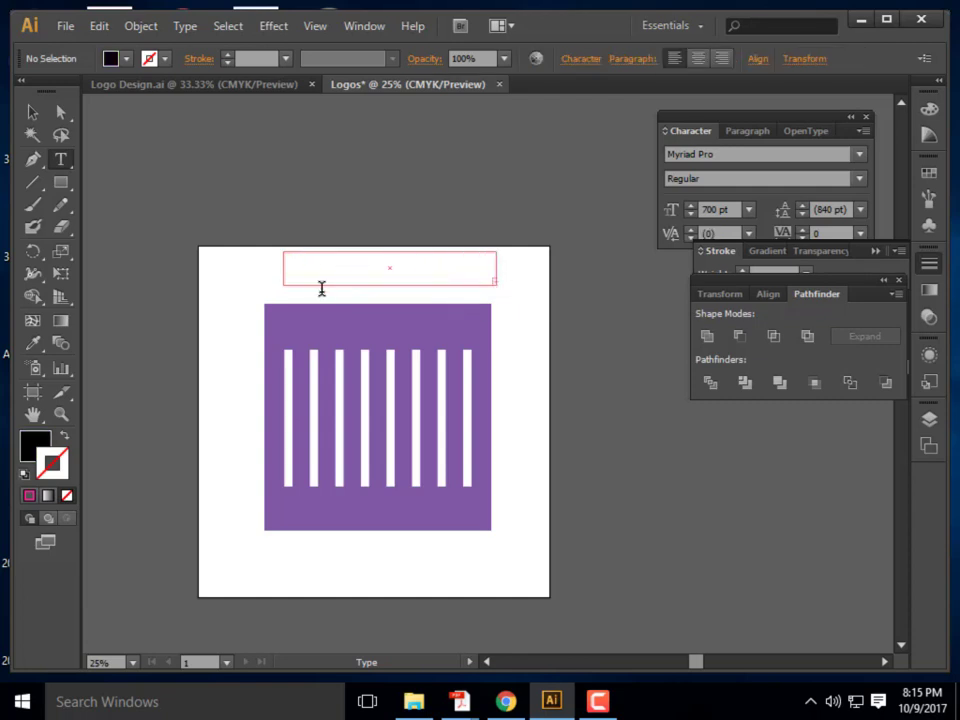
click(32, 112)
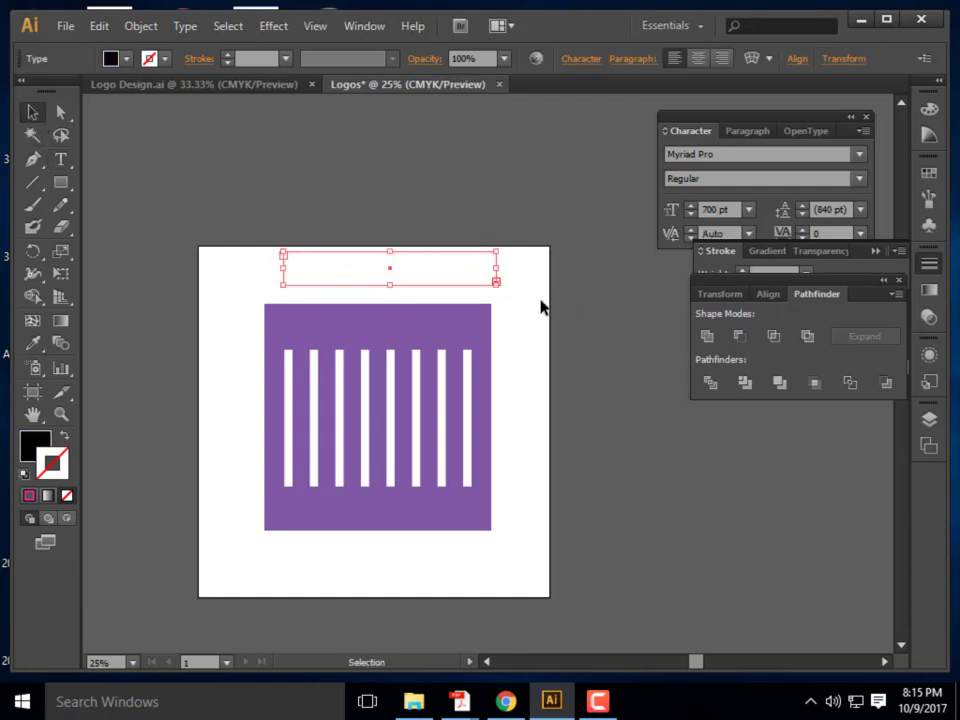
drag(496, 283, 580, 327)
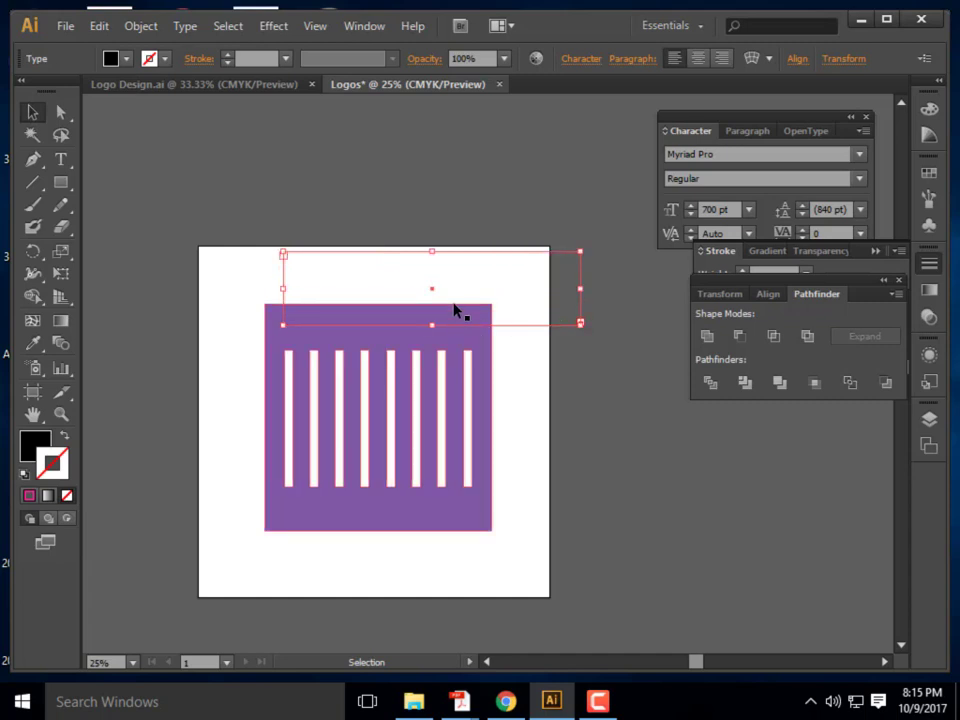
click(534, 296)
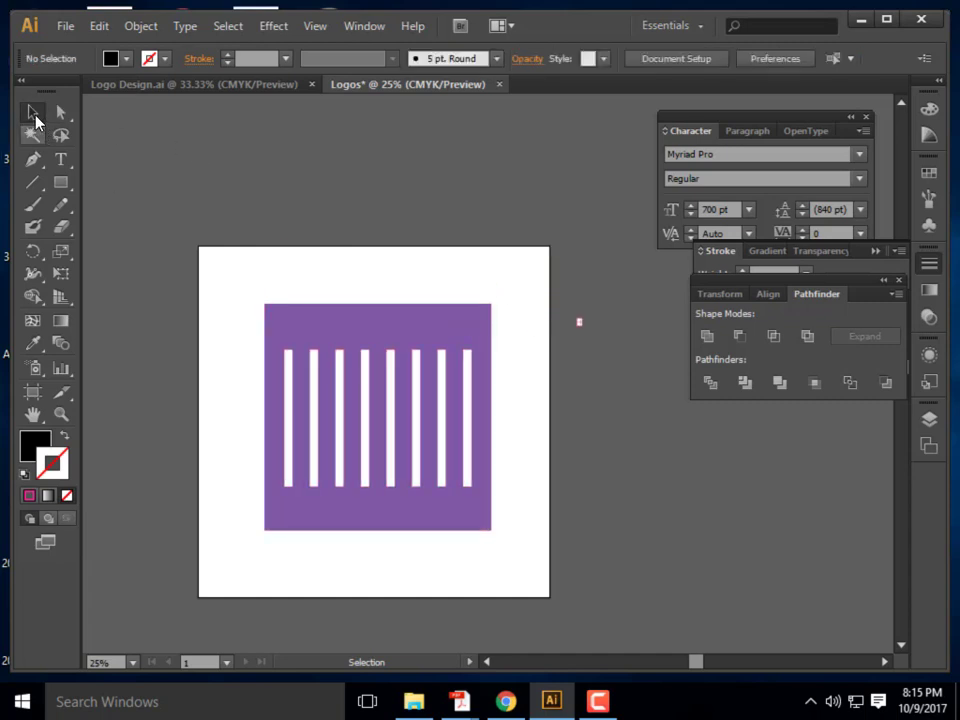
click(60, 158)
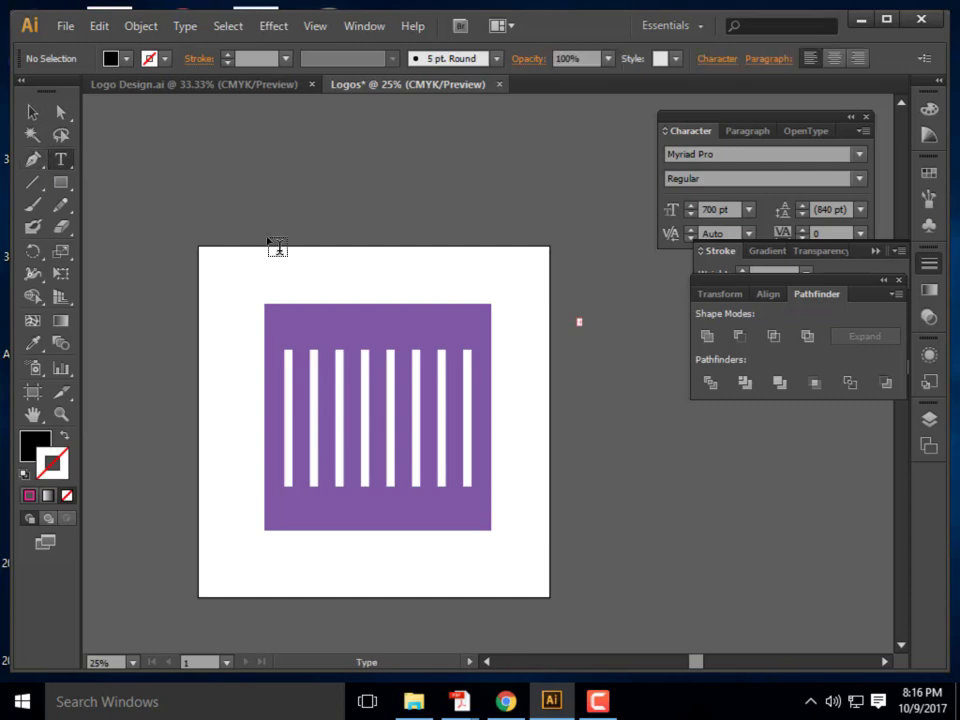
click(34, 114)
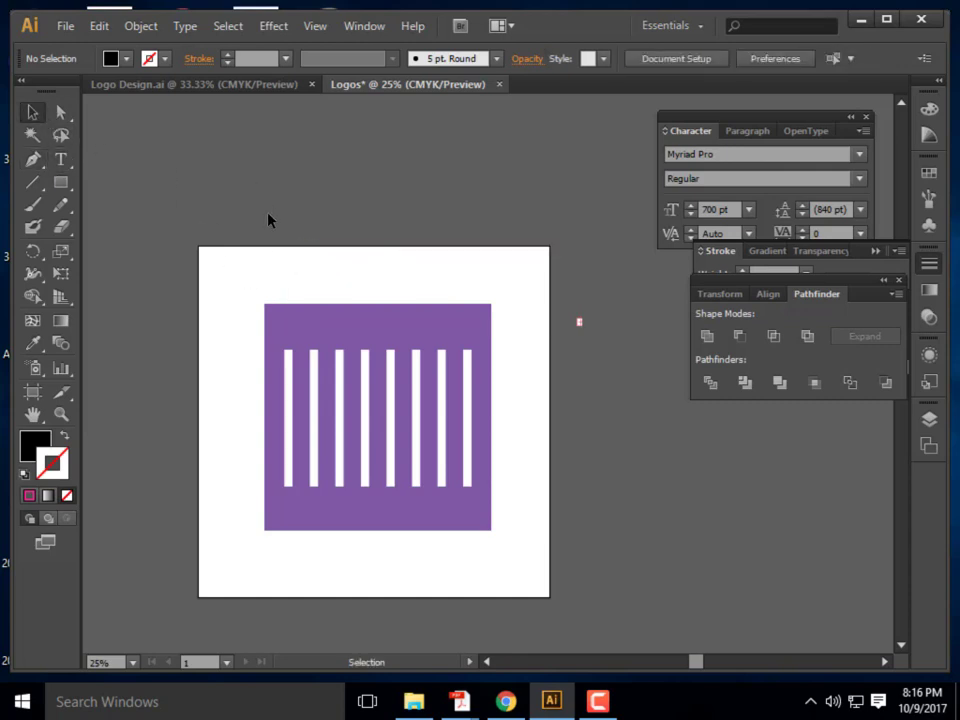
click(330, 257)
click(326, 246)
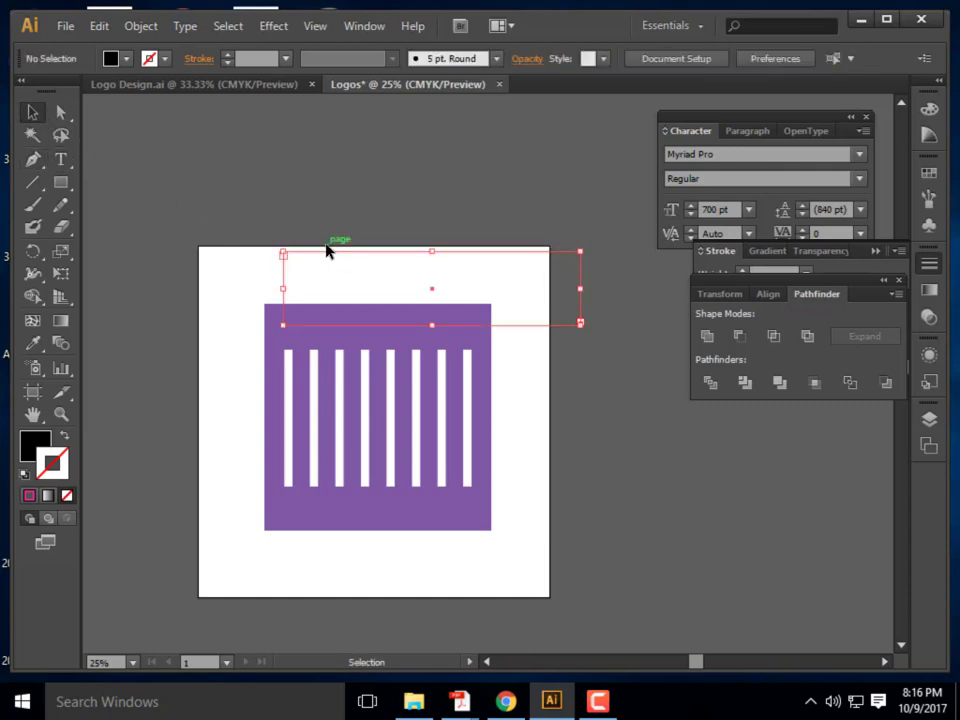
click(60, 158)
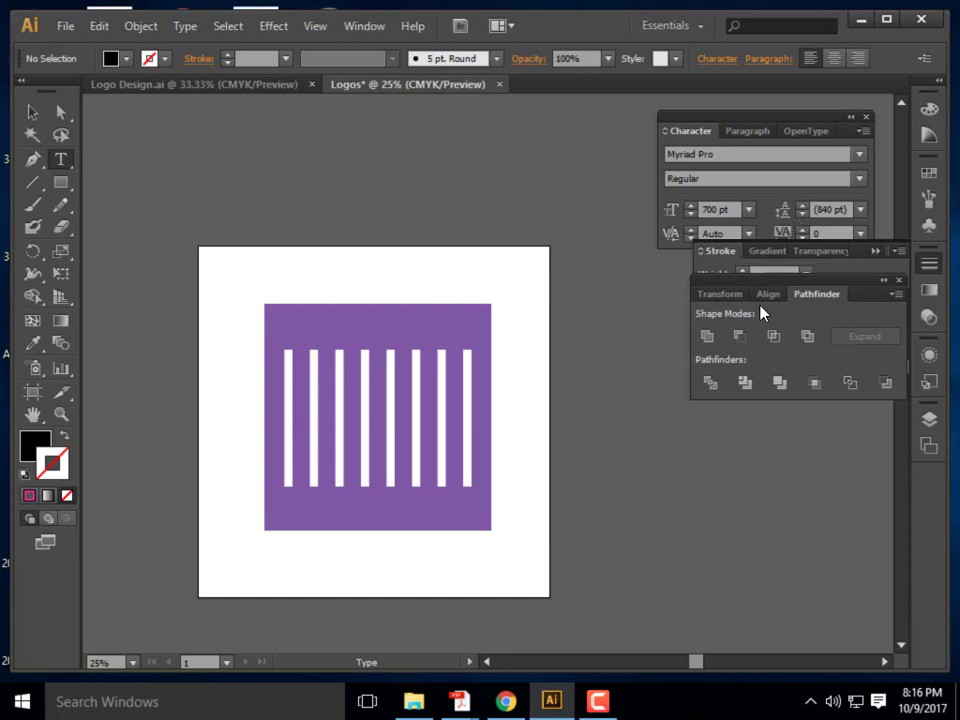
double_click(703, 209)
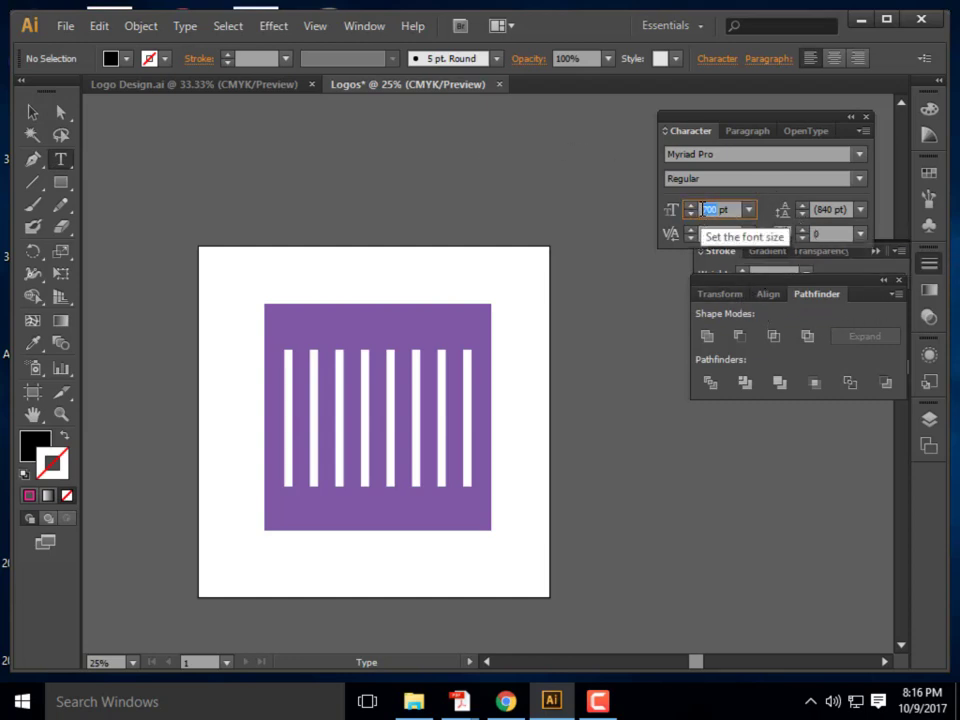
text(50)
key(Return)
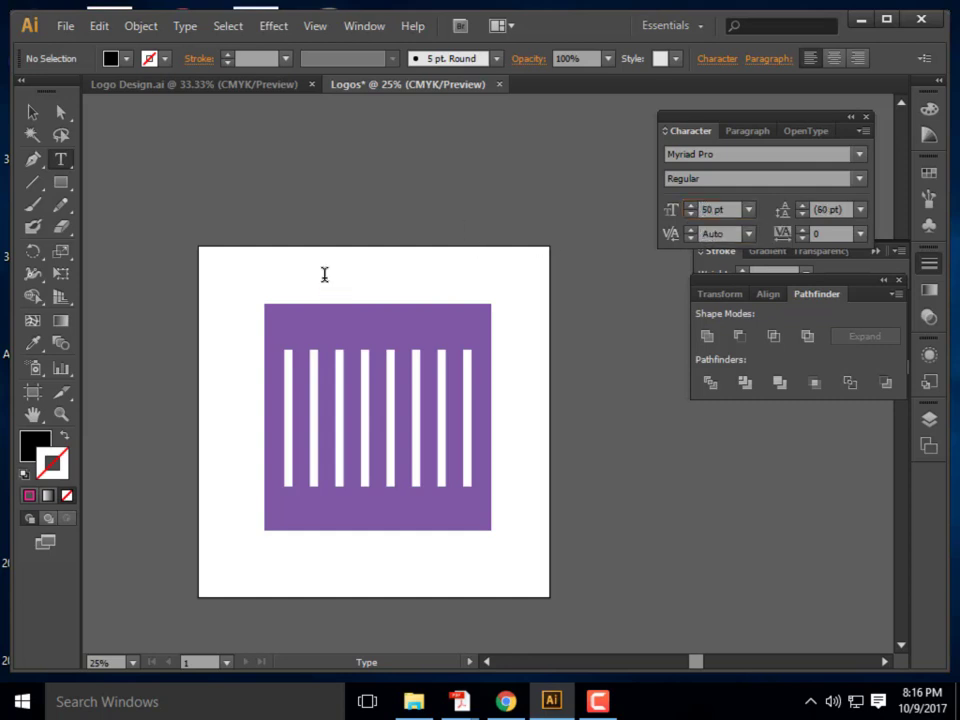
click(324, 274)
text(Mat)
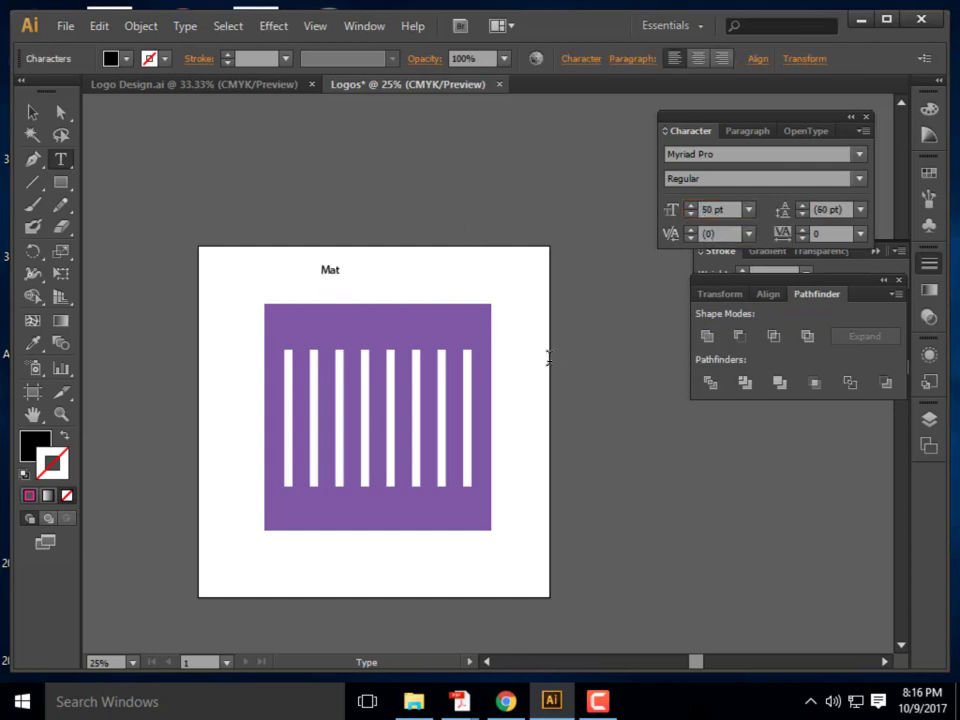
text(t)
key(BackSpace)
key(BackSpace)
key(BackSpace)
double_click(376, 270)
click(705, 210)
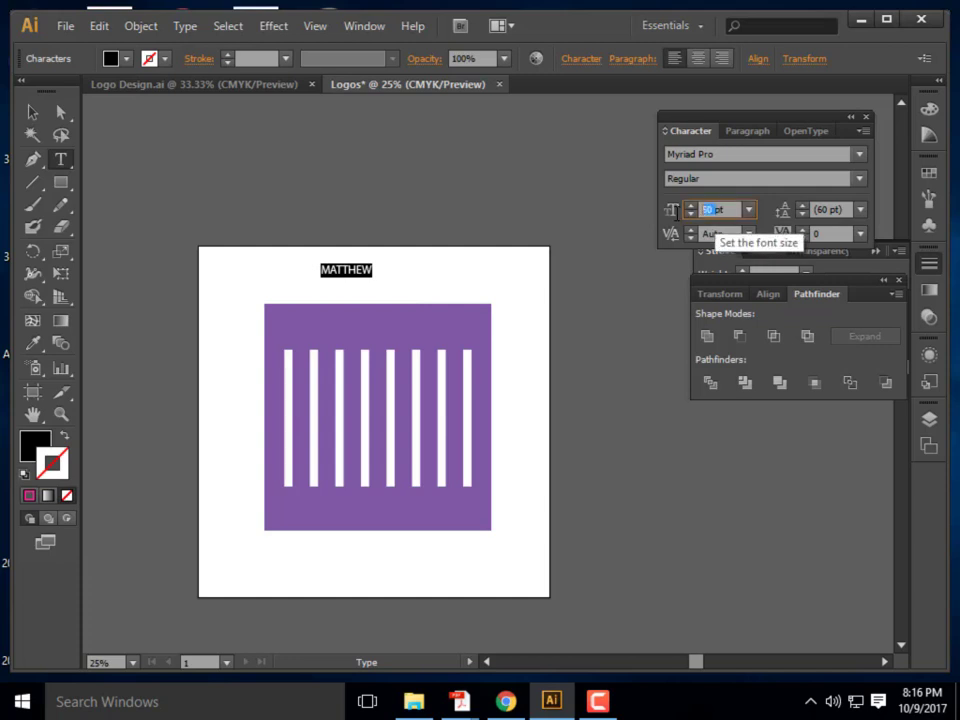
text(120)
key(Return)
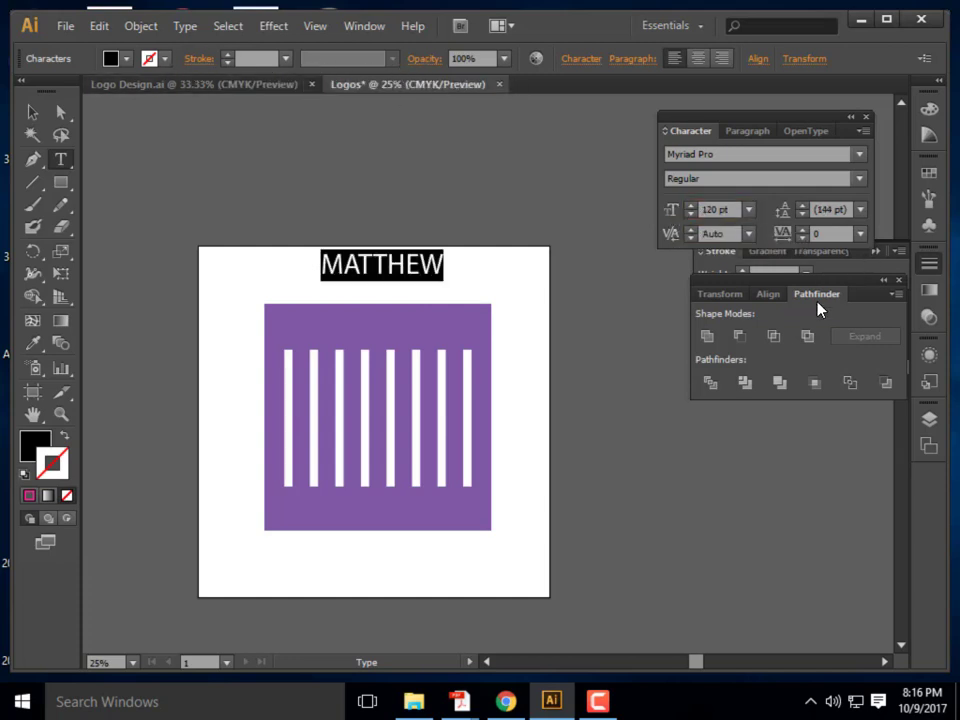
Set MATTHEW in Bauhaus 93, move it onto the square's top, and duplicate it
click(859, 155)
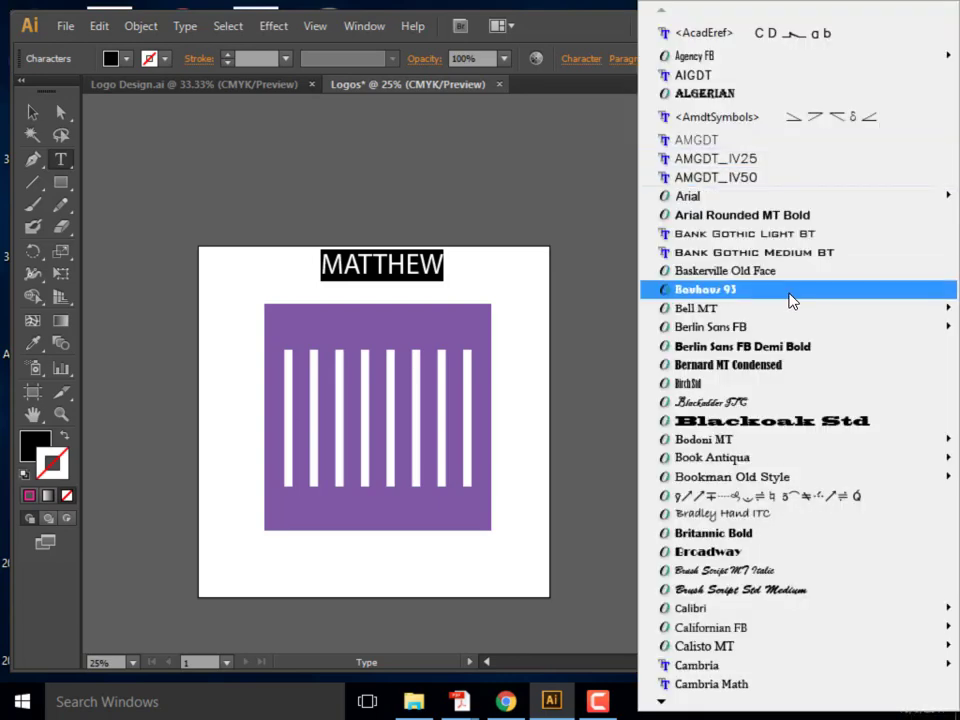
click(792, 290)
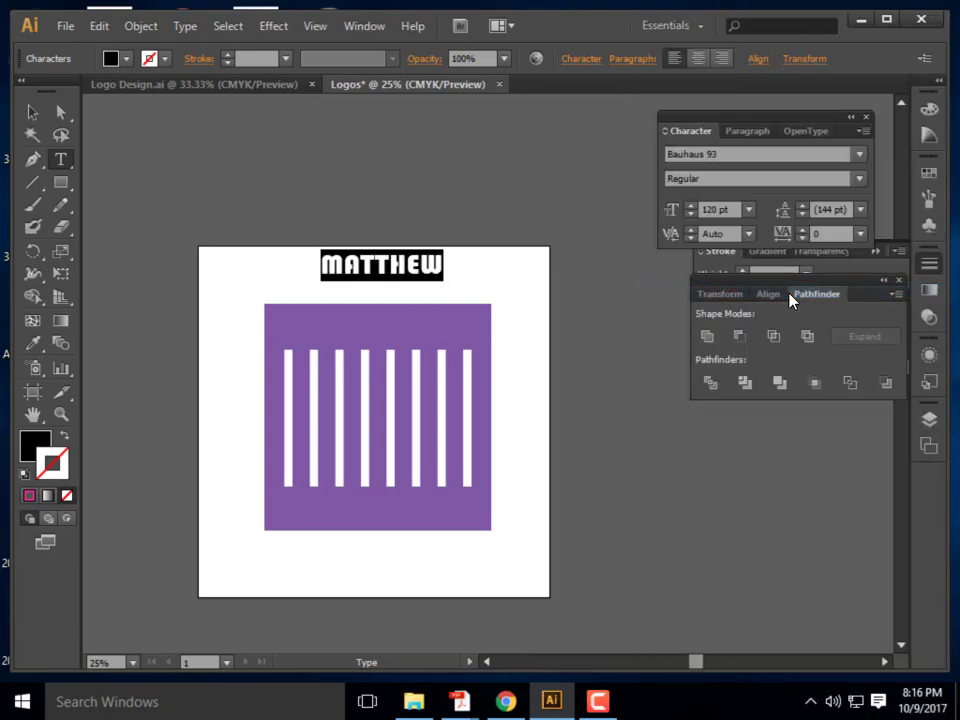
click(32, 112)
click(493, 180)
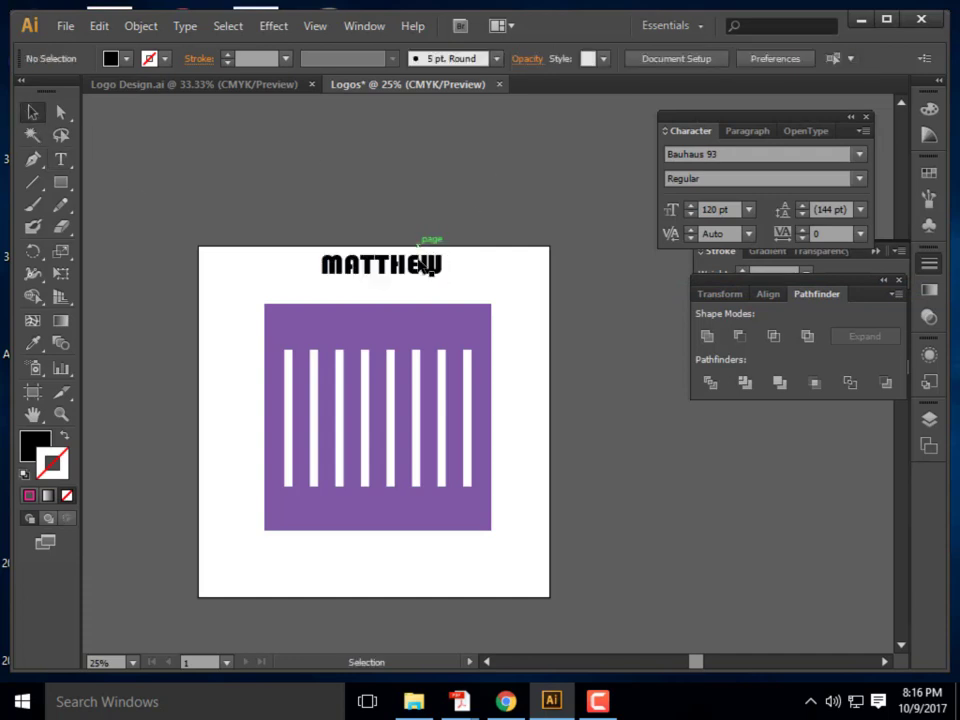
drag(420, 262, 420, 330)
key(ctrl+c)
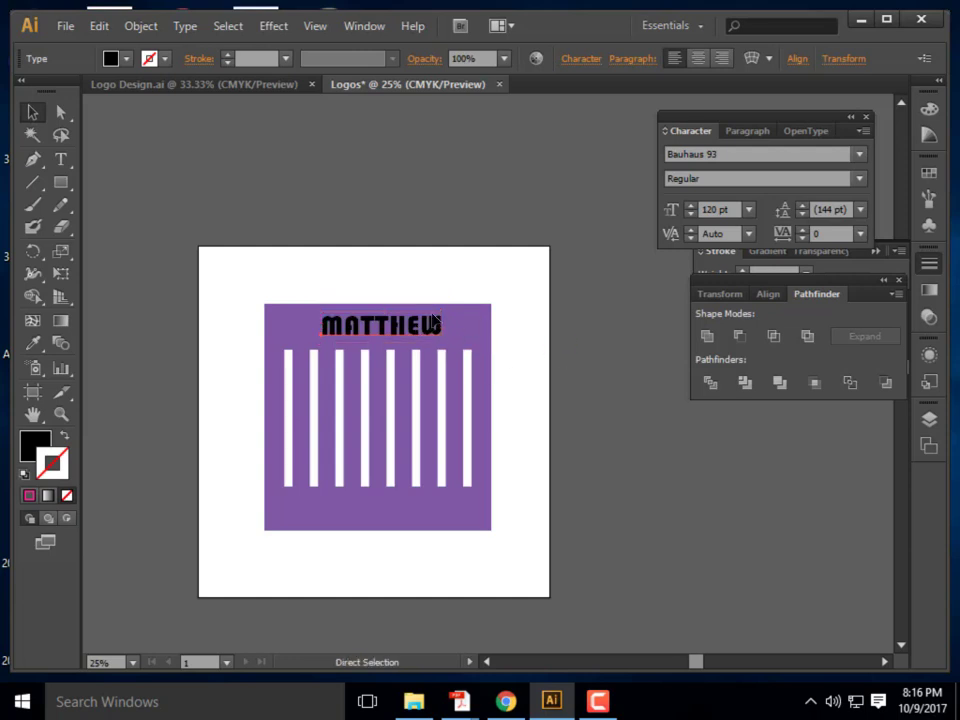
key(ctrl+v)
drag(514, 392, 229, 483)
double_click(436, 507)
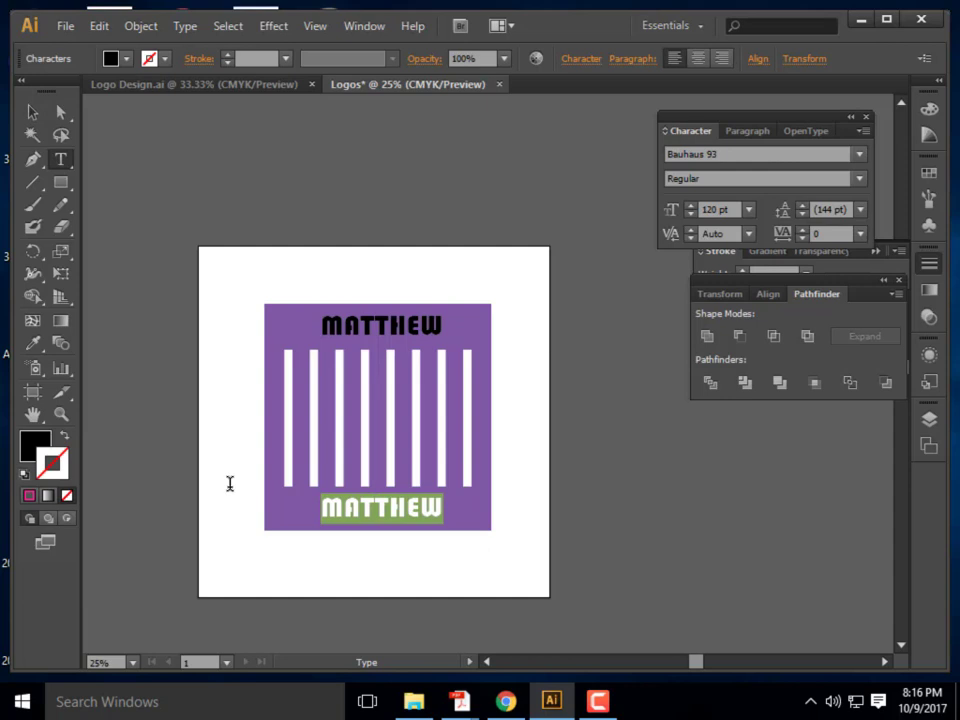
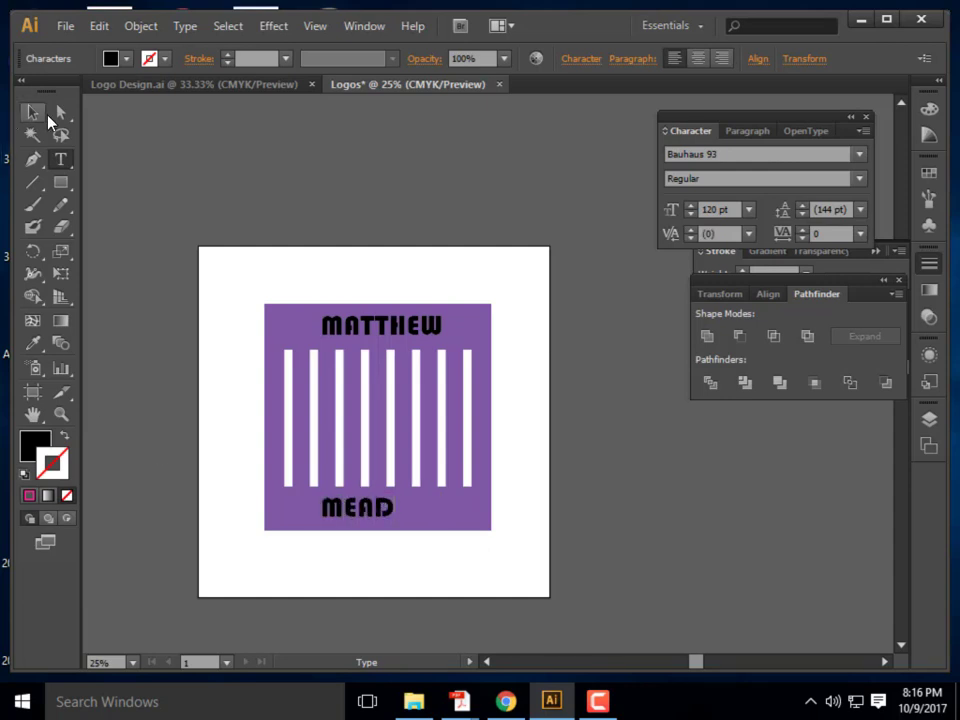
click(34, 115)
drag(382, 512, 411, 512)
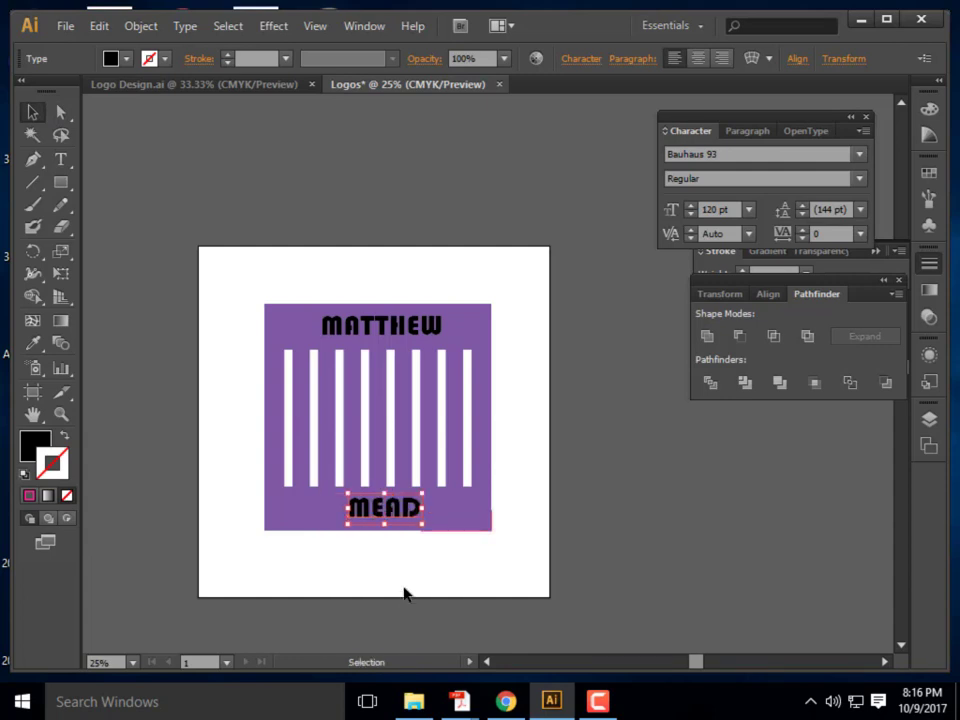
click(435, 514)
Select all logo pieces and centre them with Horizontal Align Center
drag(523, 547, 245, 512)
click(380, 325)
click(489, 561)
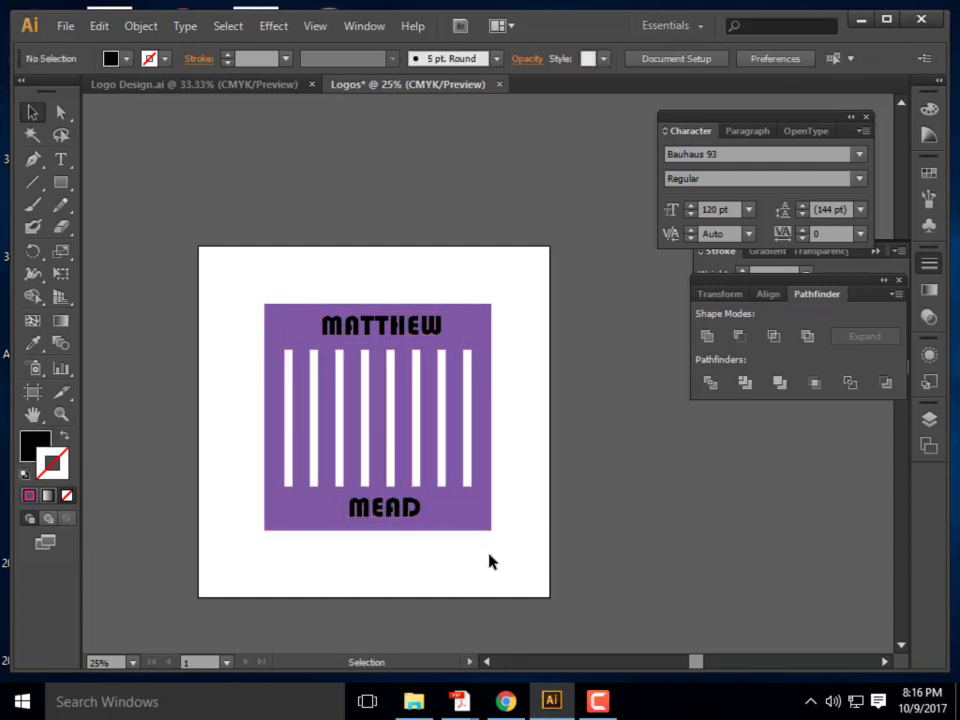
drag(489, 561, 236, 508)
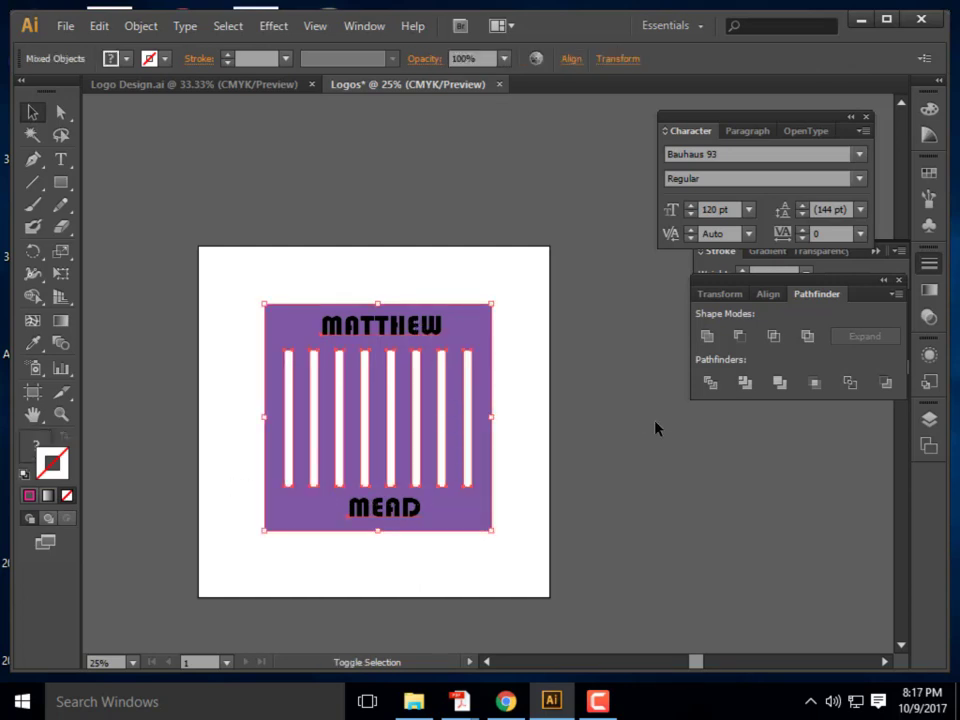
drag(513, 549, 253, 269)
click(768, 294)
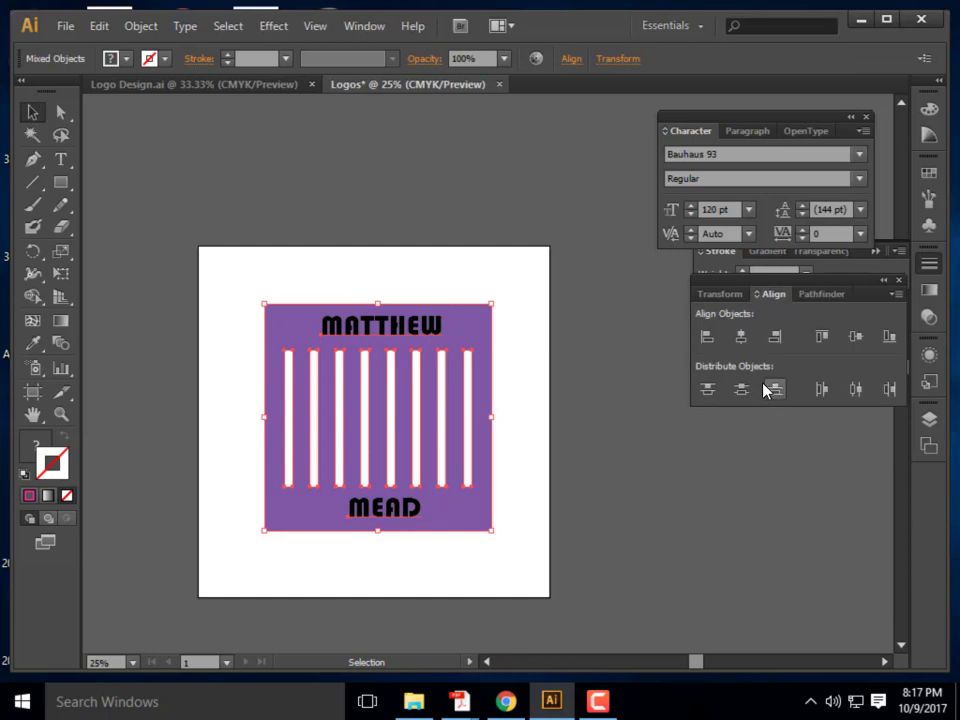
click(747, 340)
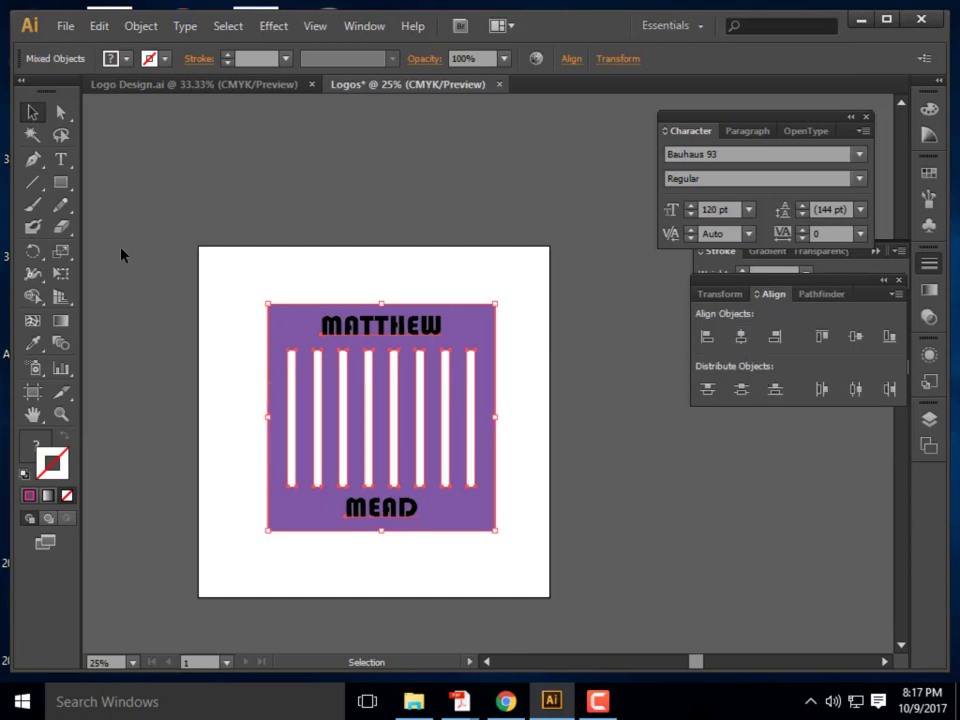
click(495, 296)
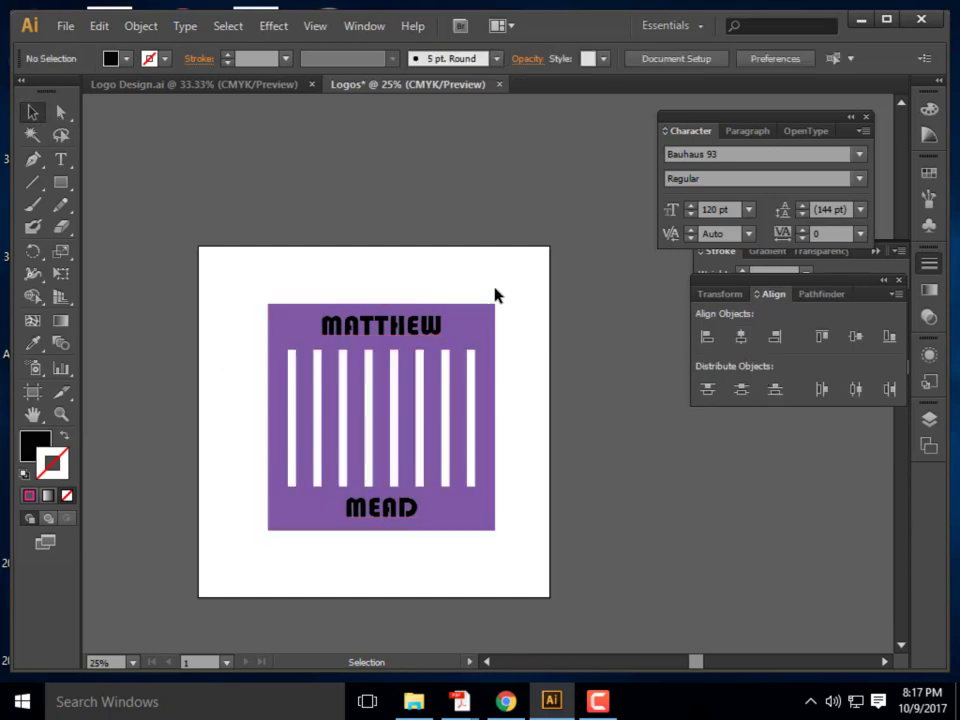
click(405, 330)
shift+click(402, 516)
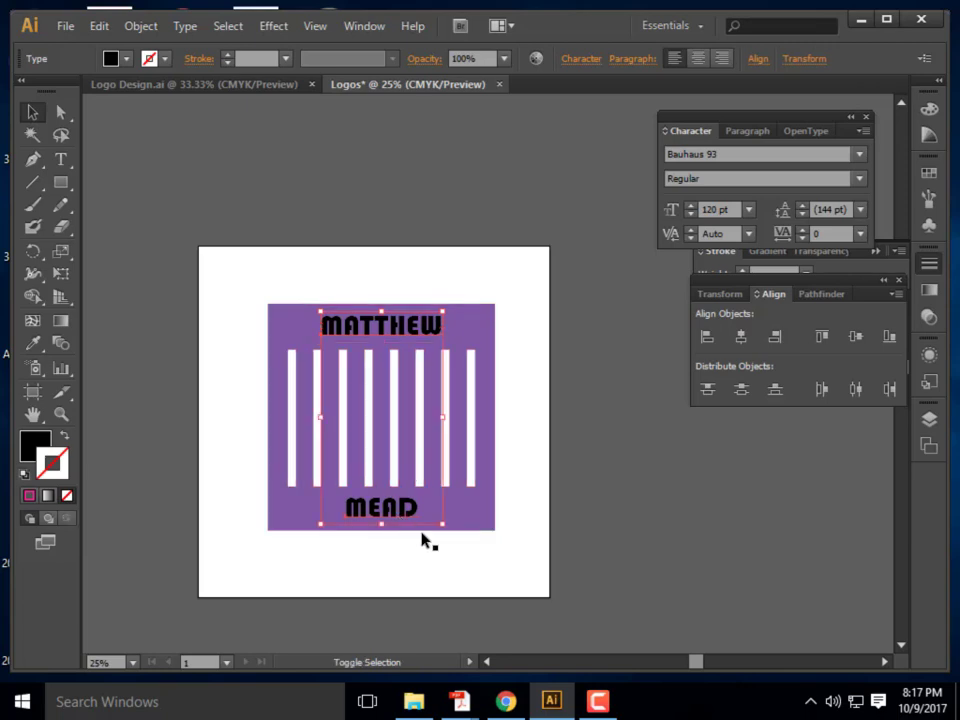
click(141, 27)
mouse_move(184, 27)
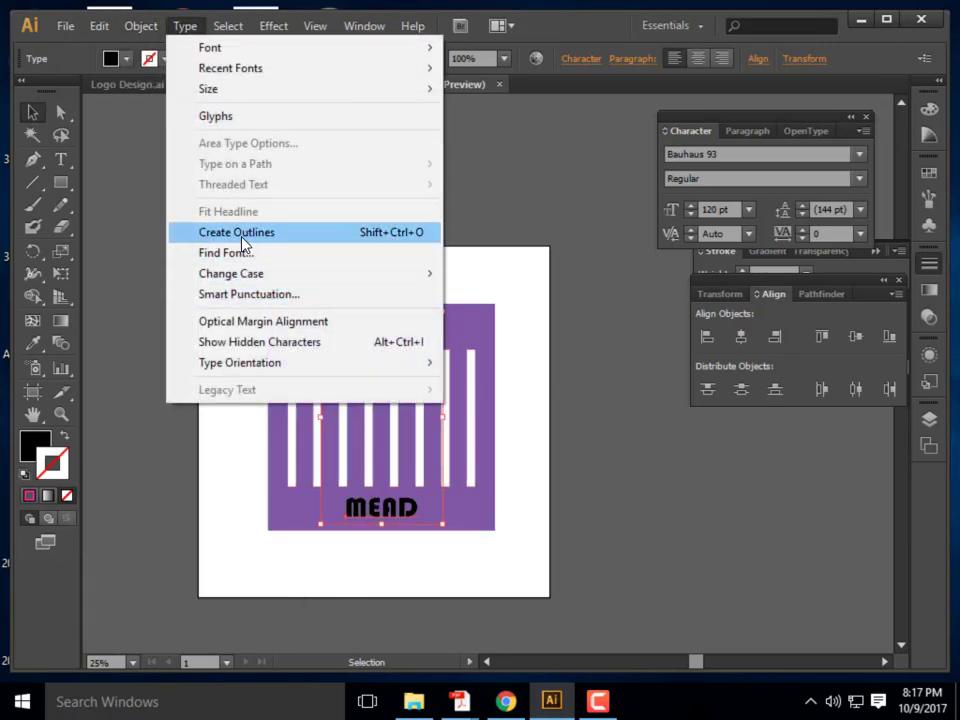
click(285, 231)
click(525, 386)
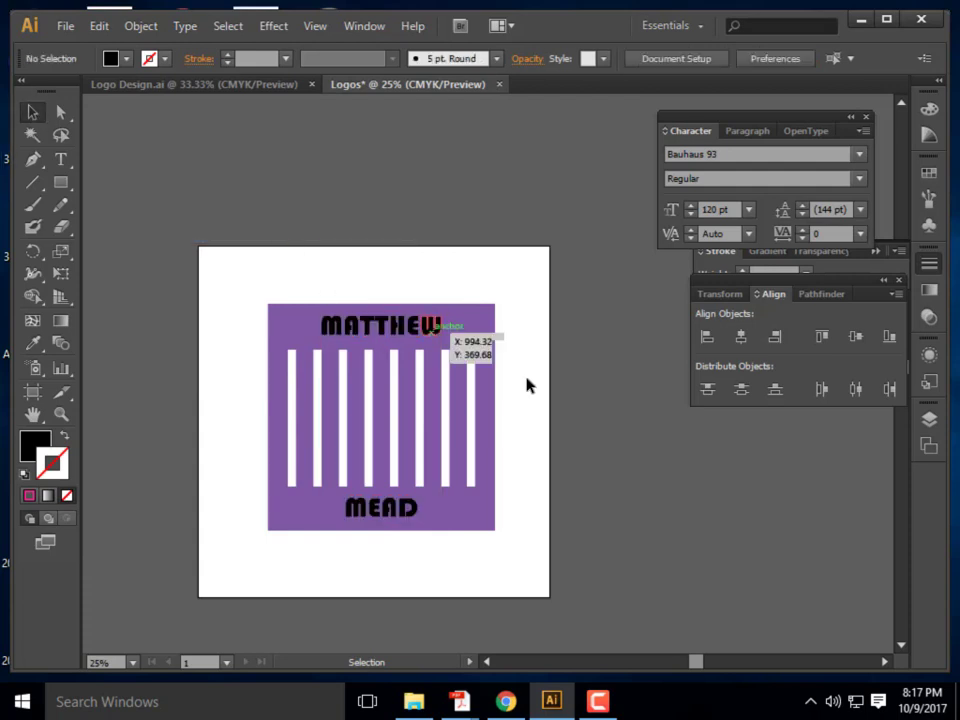
drag(525, 540, 195, 220)
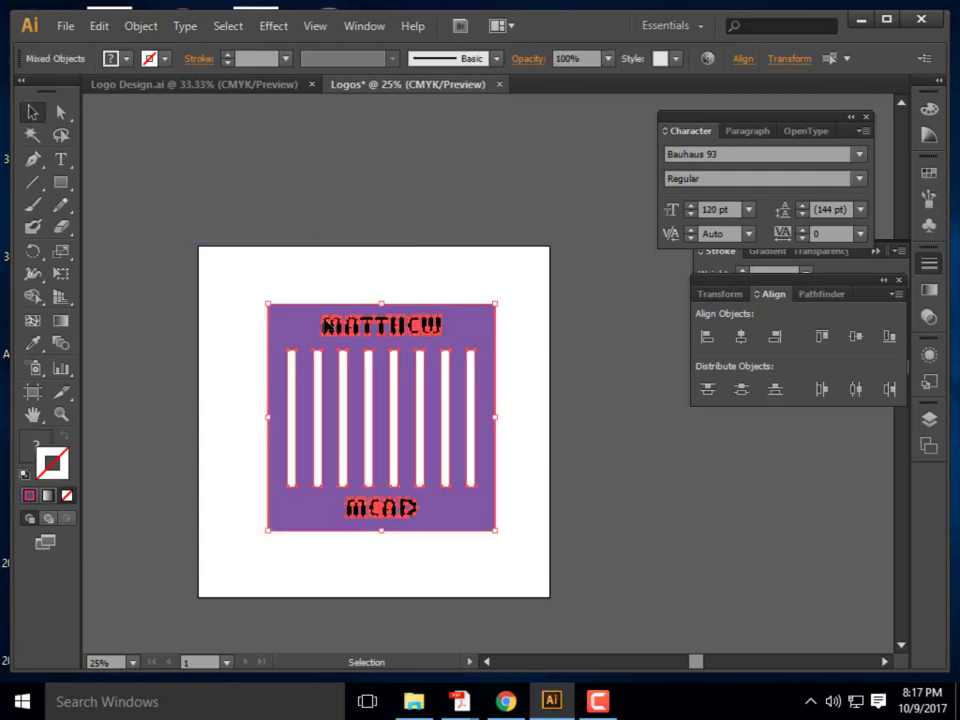
click(741, 336)
click(820, 294)
click(739, 336)
click(606, 480)
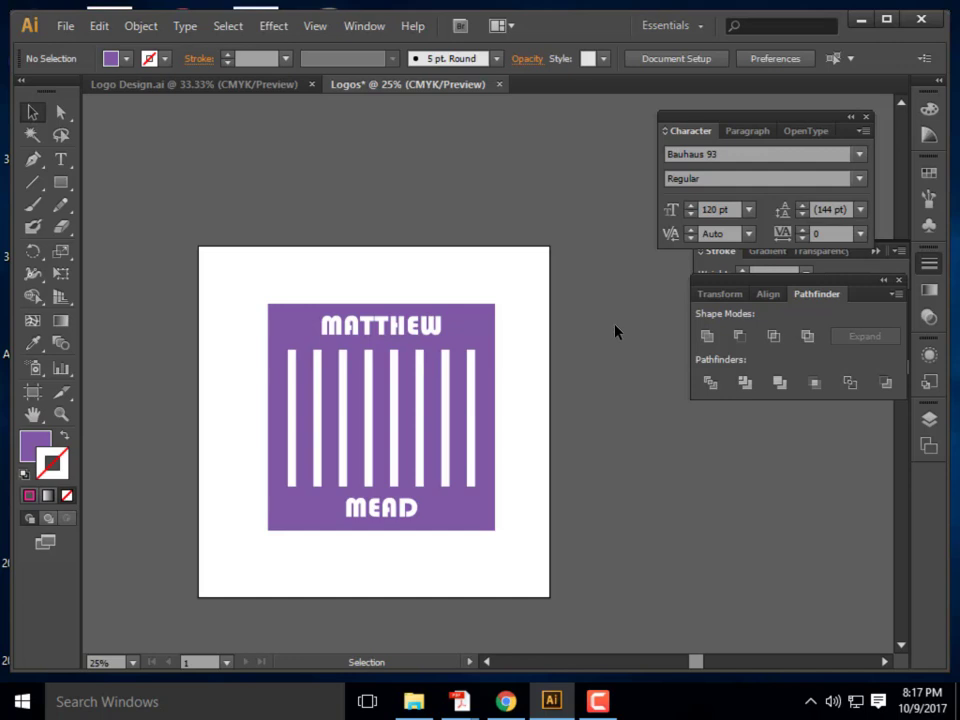
Try repositioning the finished purple logo up and down, then undo the move to keep it in place
click(447, 376)
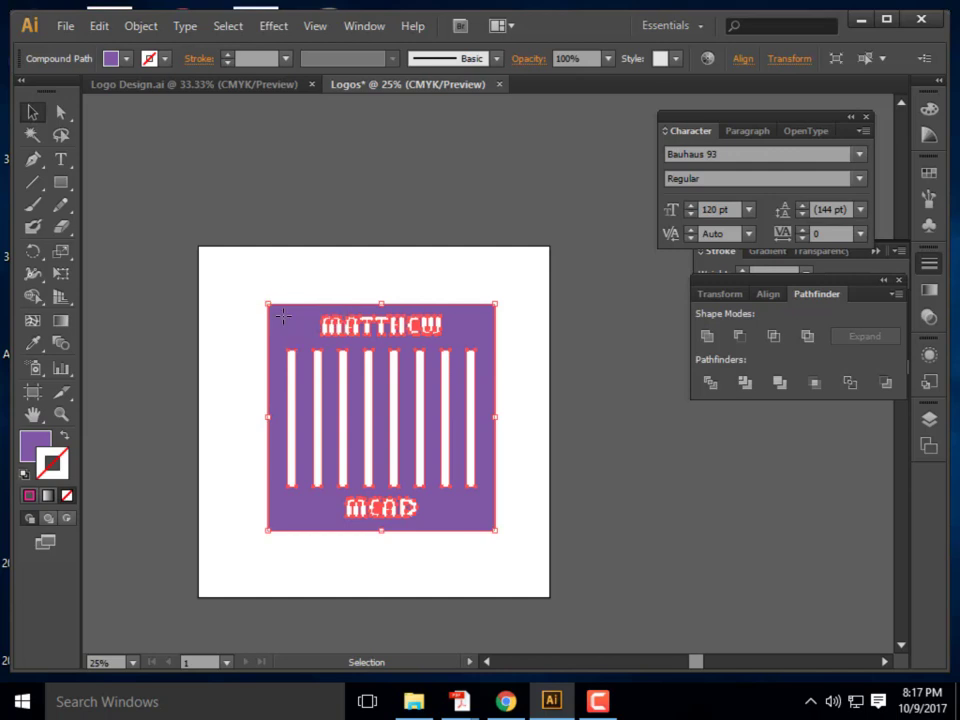
drag(283, 316, 283, 246)
drag(296, 340, 290, 455)
key(ctrl+z)
key(ctrl+z)
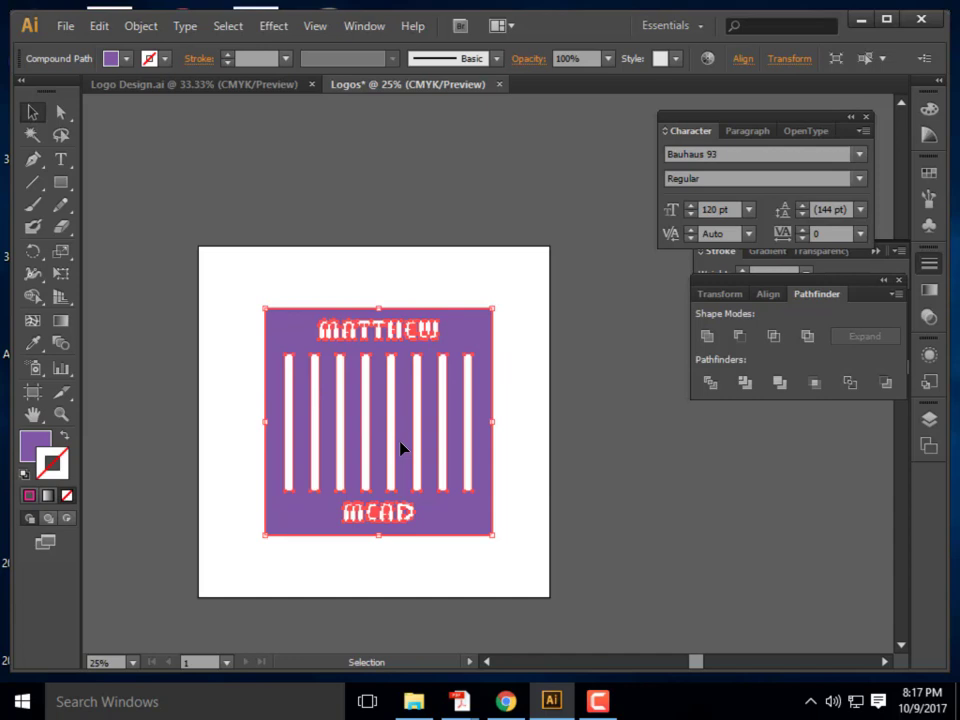
click(562, 305)
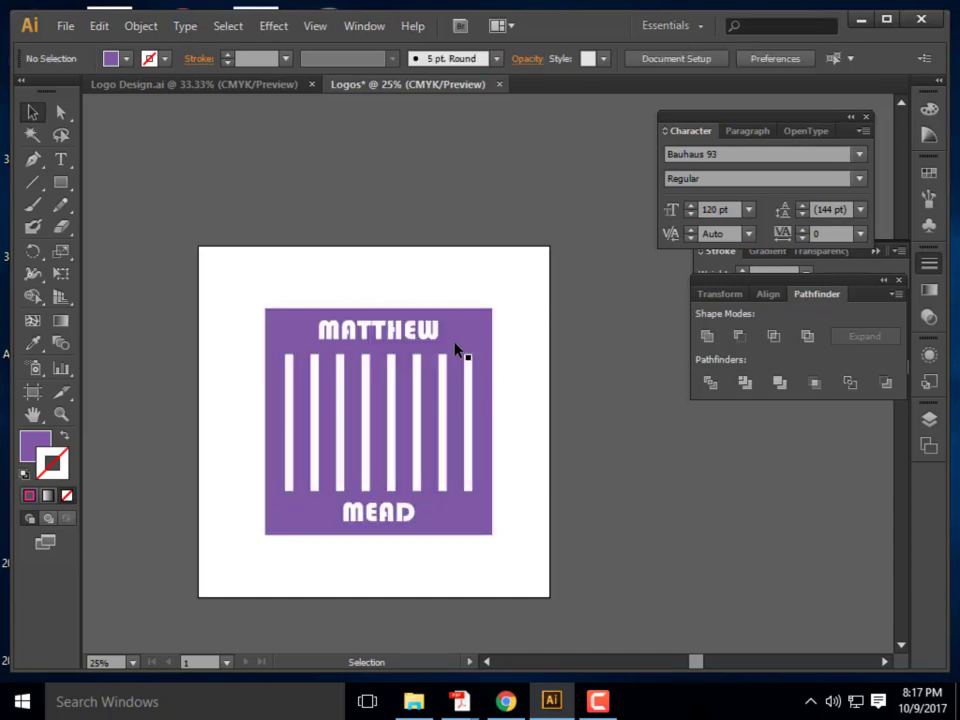
click(306, 336)
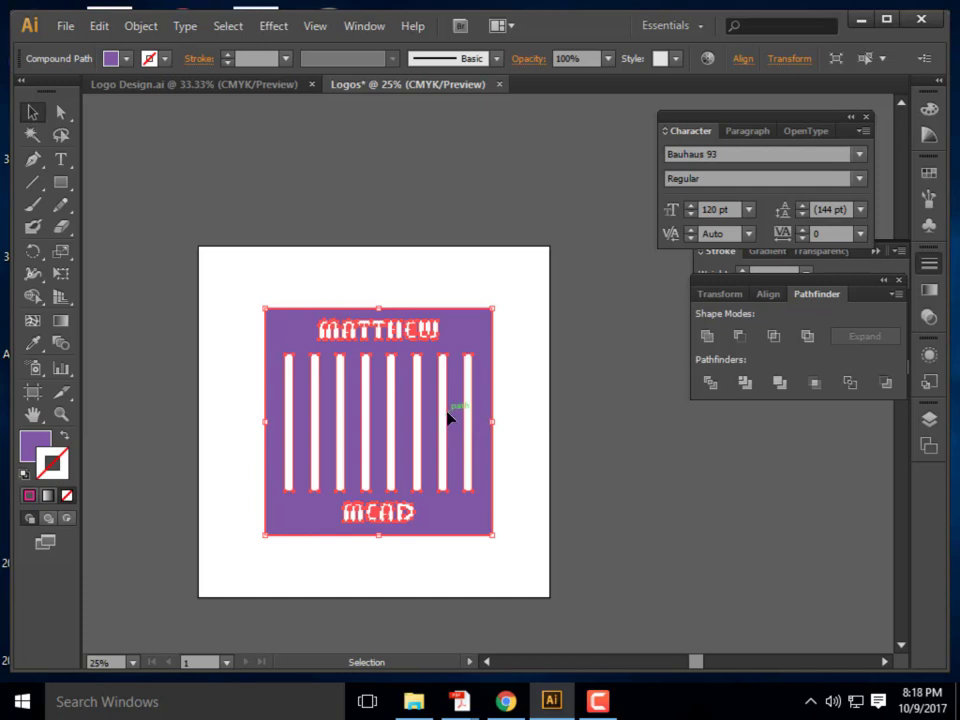
click(416, 270)
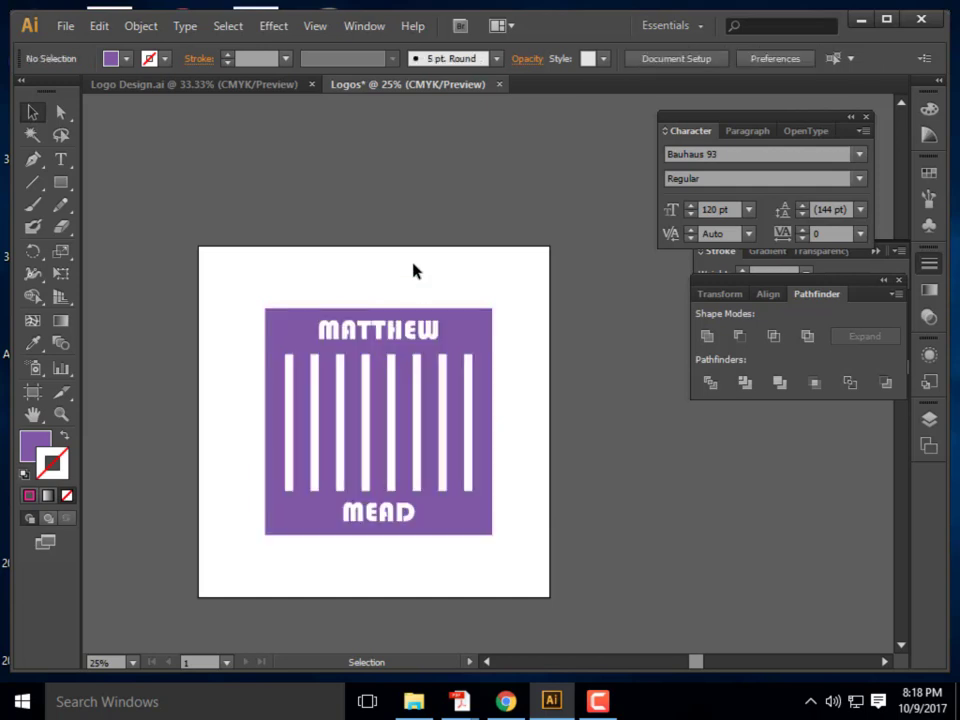